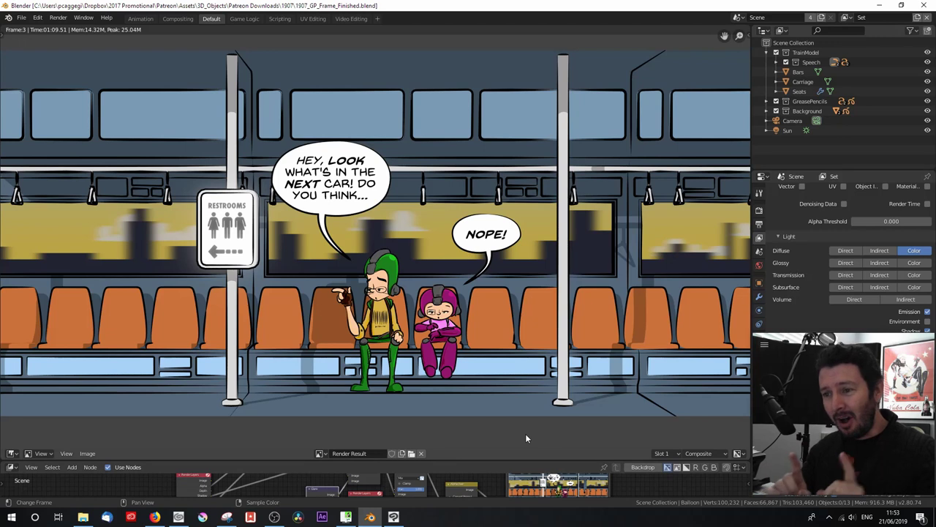
# Switch to Clip Studio Paint and hide the Frame 3 Copy 2 layer folder to compare the new artwork with the older version
pyautogui.click(393, 516)
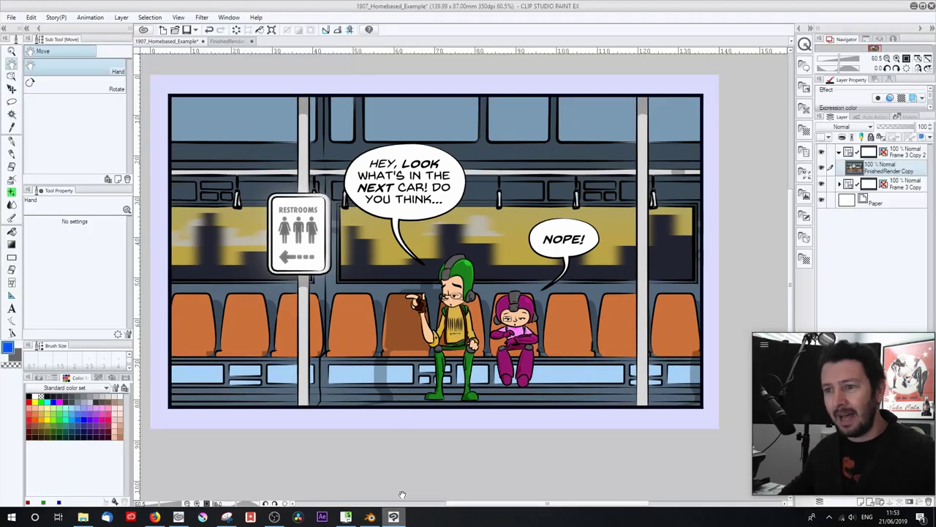
pyautogui.click(821, 152)
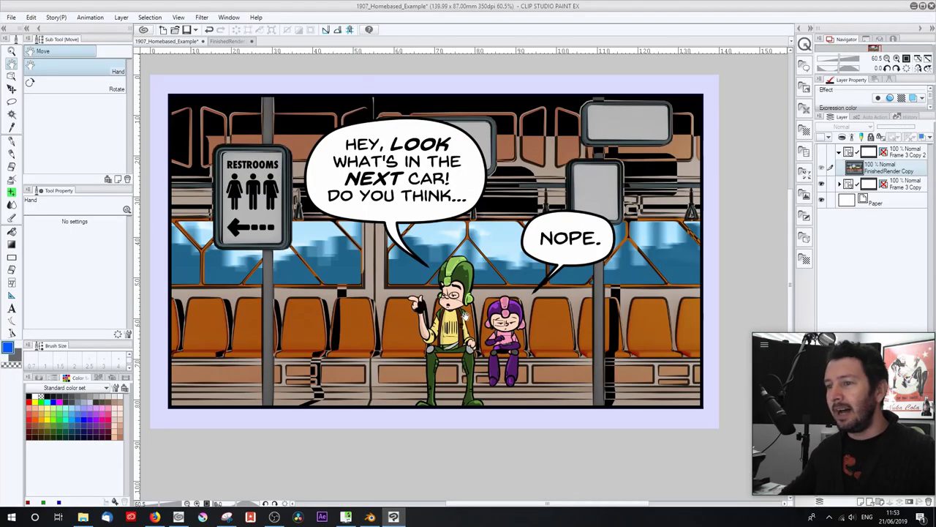
pyautogui.moveTo(415, 330); pyautogui.dragTo(416, 334)
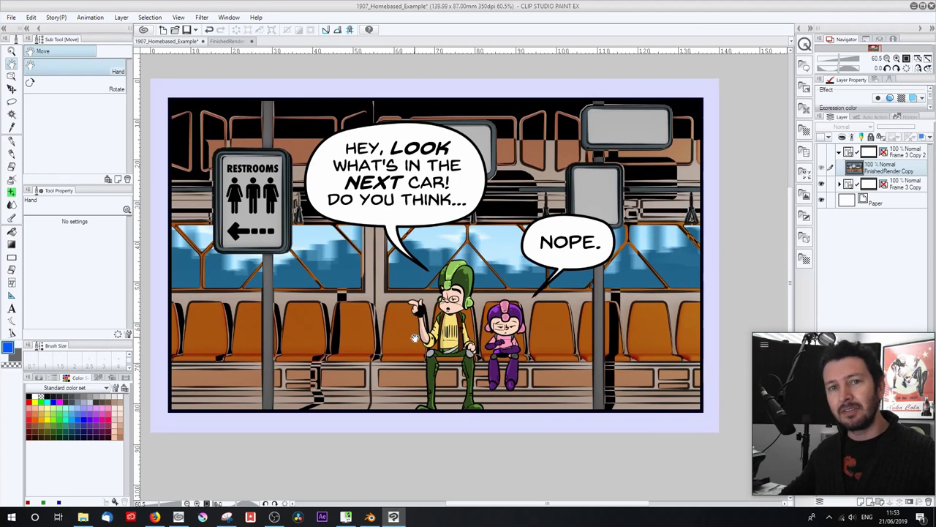
pyautogui.click(839, 183)
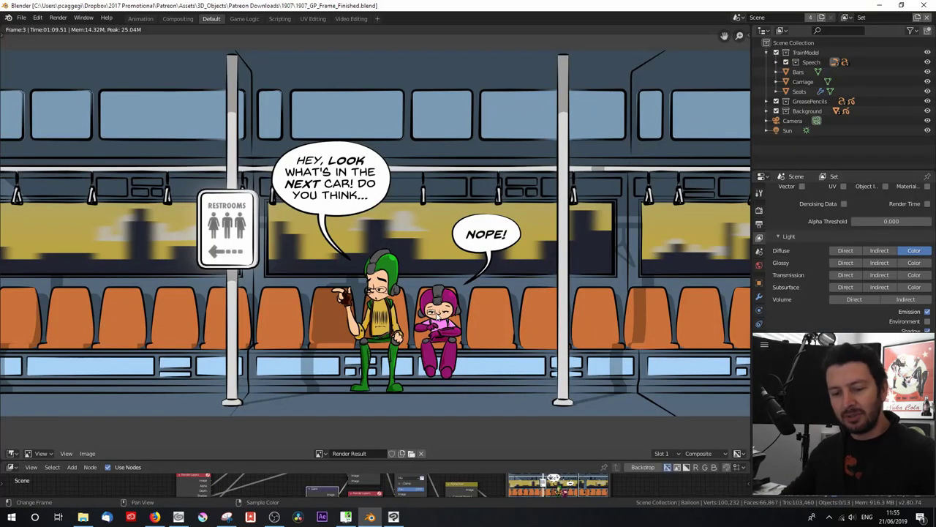
# Replace the render result with the 3D viewport in Blender and examine the sky plane and the grease pencil clouds
pyautogui.click(11, 453)
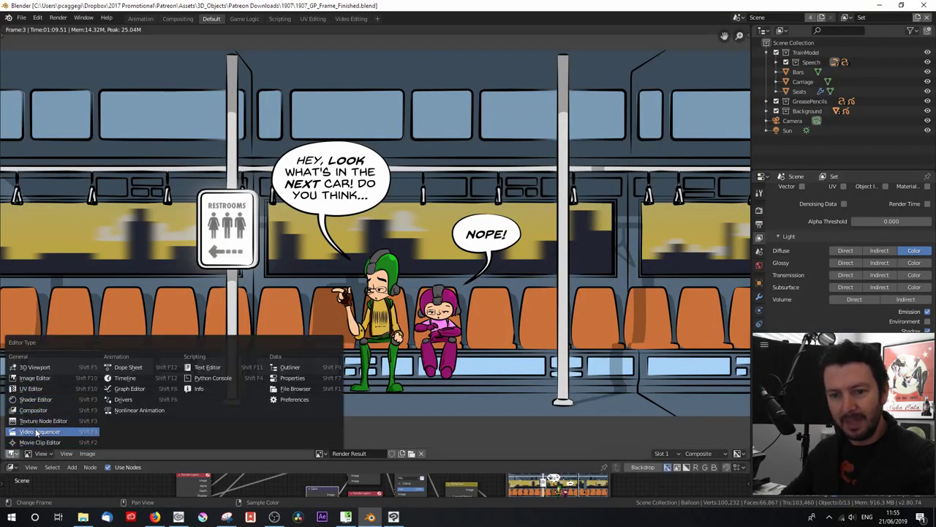
pyautogui.click(33, 372)
pyautogui.moveTo(209, 271)
pyautogui.mouseDown(button='middle')
pyautogui.moveTo(271, 296)
pyautogui.moveTo(220, 293)
pyautogui.moveTo(276, 286)
pyautogui.moveTo(204, 263)
pyautogui.mouseUp(button='middle')
pyautogui.click(198, 246)
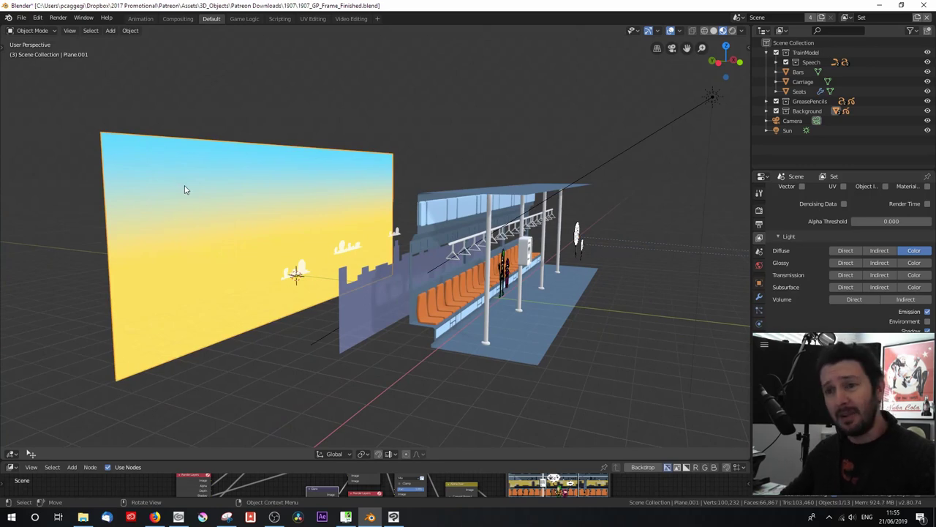
pyautogui.click(298, 272)
pyautogui.scroll(4, 319, 267)
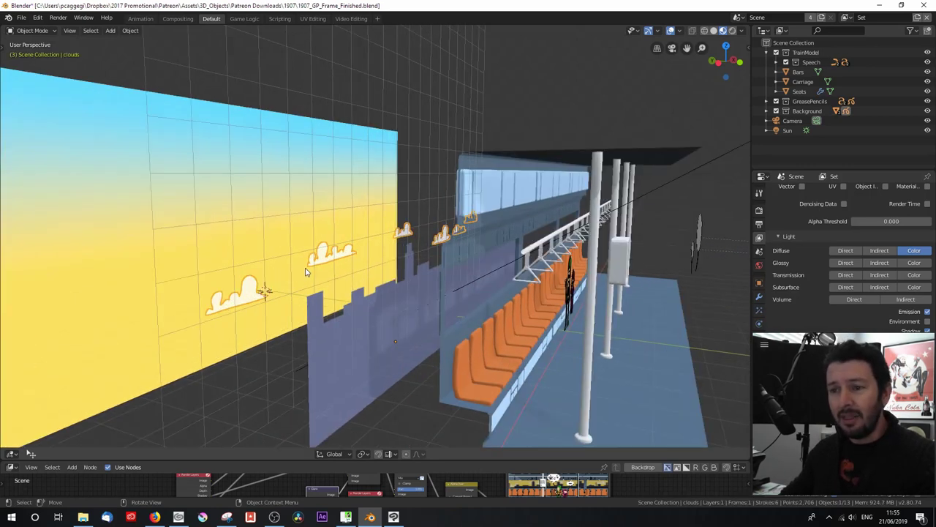
pyautogui.scroll(-3, 322, 246)
pyautogui.moveTo(323, 248); pyautogui.dragTo(328, 249, button='middle')
pyautogui.scroll(3, 329, 249)
pyautogui.scroll(-3, 329, 249)
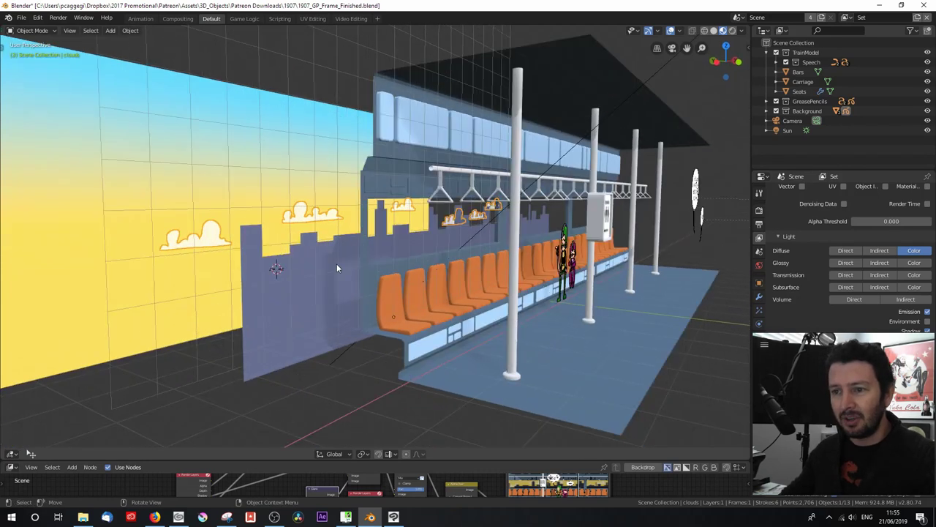
# Inspect the city skyline's mesh in Edit Mode, then return to Object Mode and select the carriage
pyautogui.click(336, 263)
pyautogui.scroll(3, 299, 254)
pyautogui.press('Tab')
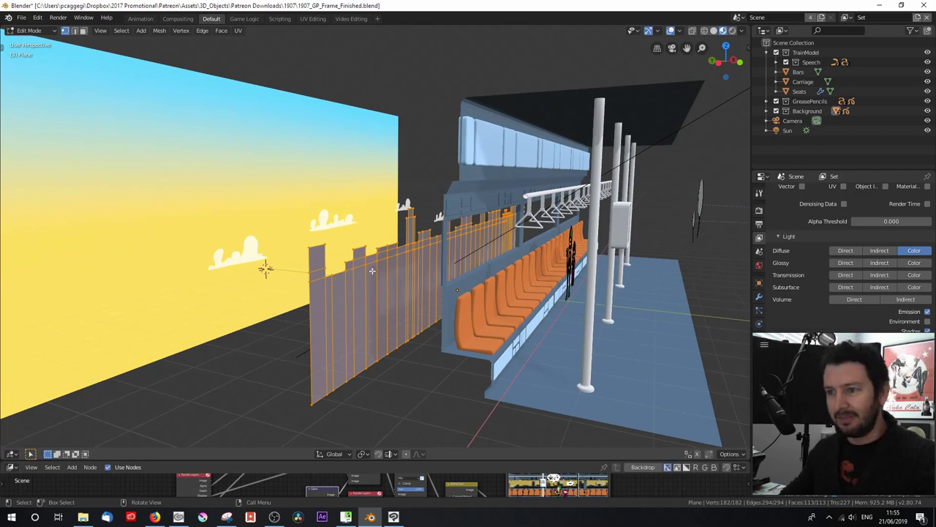
pyautogui.press('Tab')
pyautogui.moveTo(404, 263); pyautogui.dragTo(357, 297, button='middle')
pyautogui.click(352, 299)
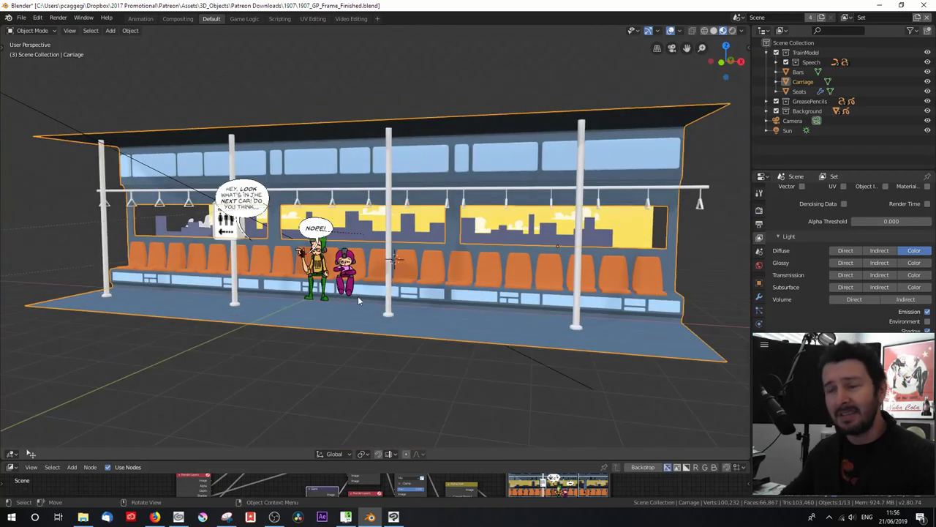
# Examine the bars with the restroom sign, the grease pencil characters and the speech balloons inside the carriage
pyautogui.scroll(3, 358, 296)
pyautogui.scroll(2, 254, 309)
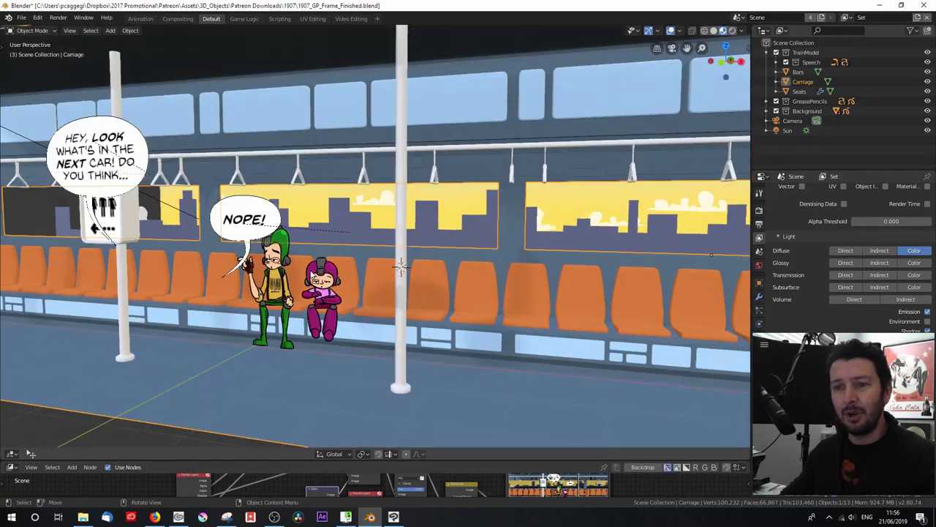
pyautogui.moveTo(159, 269); pyautogui.dragTo(223, 277, button='middle')
pyautogui.click(464, 228)
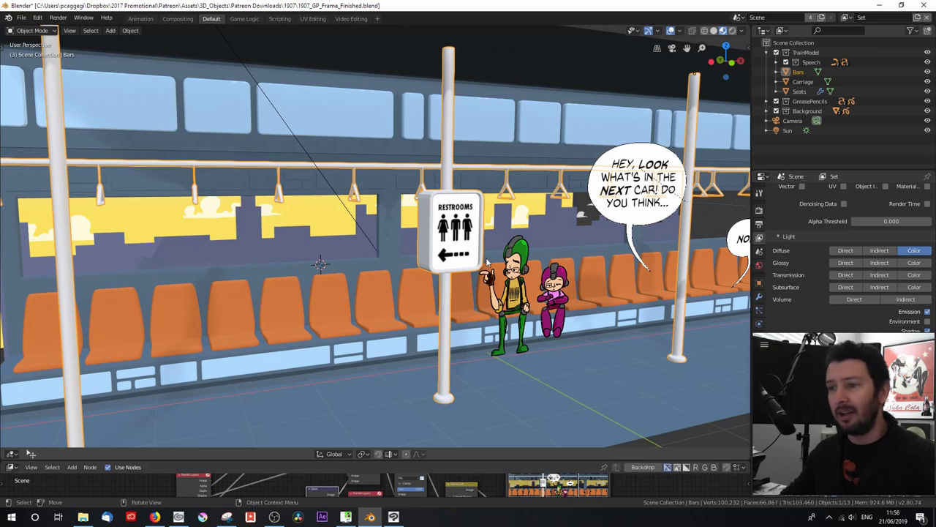
pyautogui.click(513, 279)
pyautogui.moveTo(514, 280); pyautogui.dragTo(328, 352, button='middle')
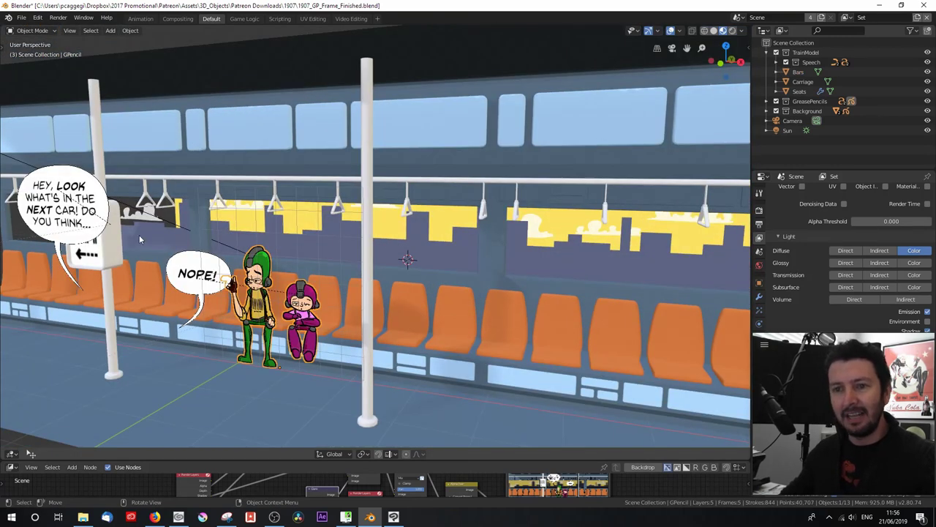
pyautogui.click(107, 200)
pyautogui.moveTo(134, 251); pyautogui.dragTo(488, 213, button='middle')
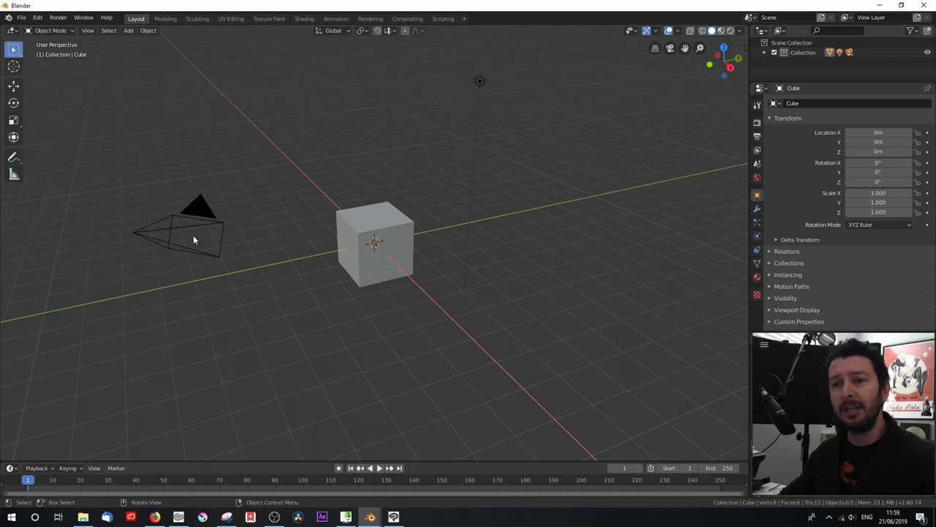
# Change the new scene's default point light to a Sun light
pyautogui.click(169, 231)
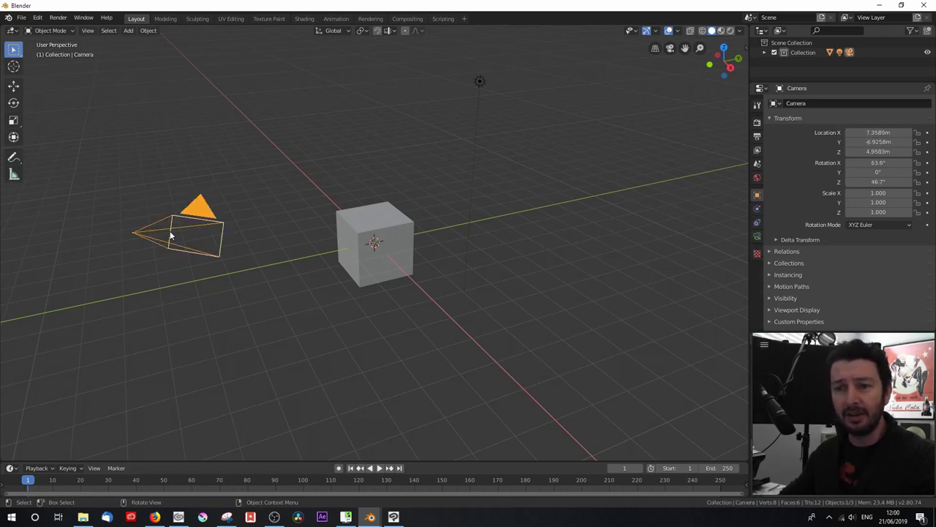
pyautogui.click(407, 231)
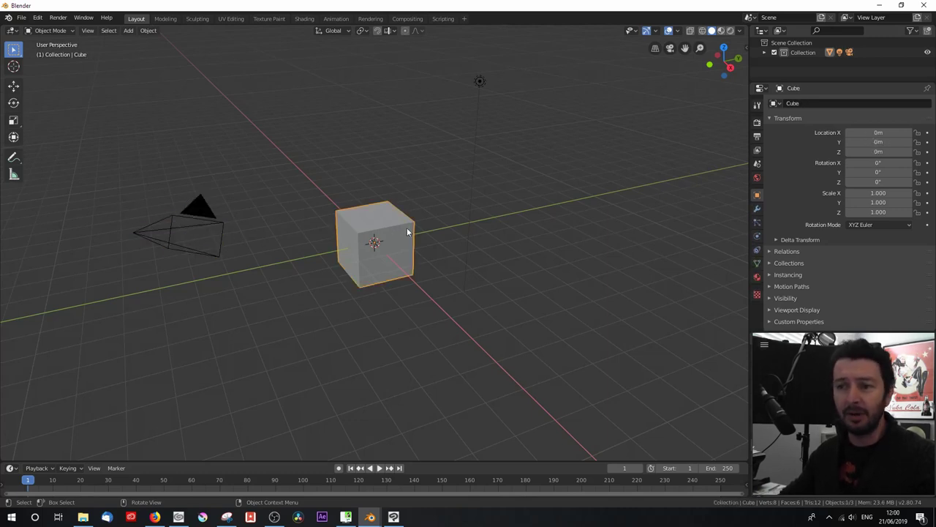
pyautogui.click(480, 83)
pyautogui.click(757, 236)
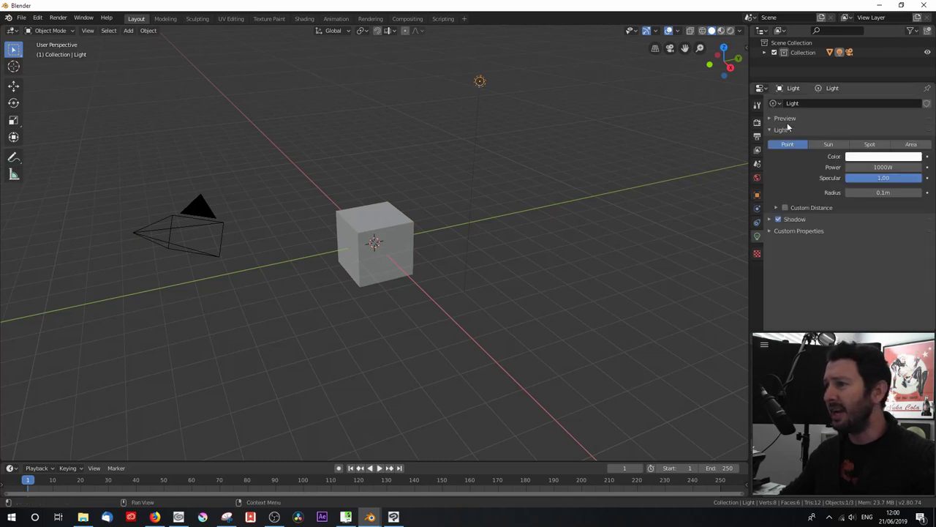
pyautogui.click(828, 145)
# In the top view, rotate the sun and move it to the lower-left of the cube so it shines diagonally across the scene
pyautogui.press('KP_7')
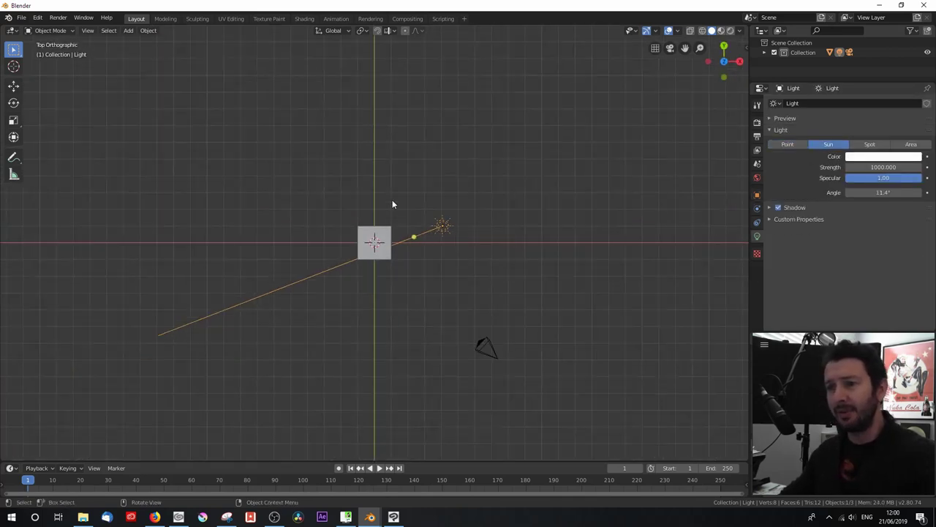
pyautogui.press('r')
pyautogui.click(501, 161)
pyautogui.press('g')
pyautogui.click(319, 317)
# Clear the camera's rotation, aim it horizontally along the Y axis in the side view, and lower it to about 2 m high
pyautogui.click(487, 359)
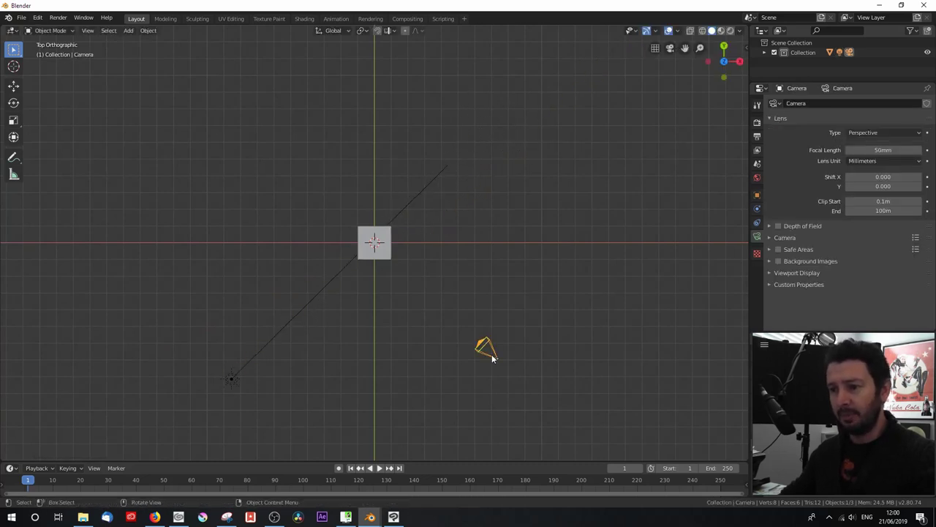
pyautogui.hotkey('alt', 'r')
pyautogui.press('KP_3')
pyautogui.press('r')
pyautogui.click(329, 155)
pyautogui.press('g')
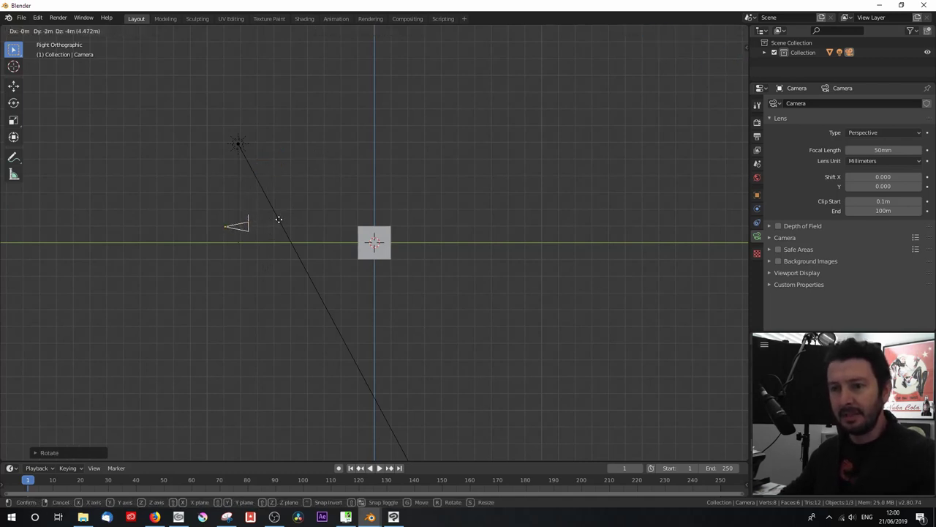
pyautogui.click(282, 216)
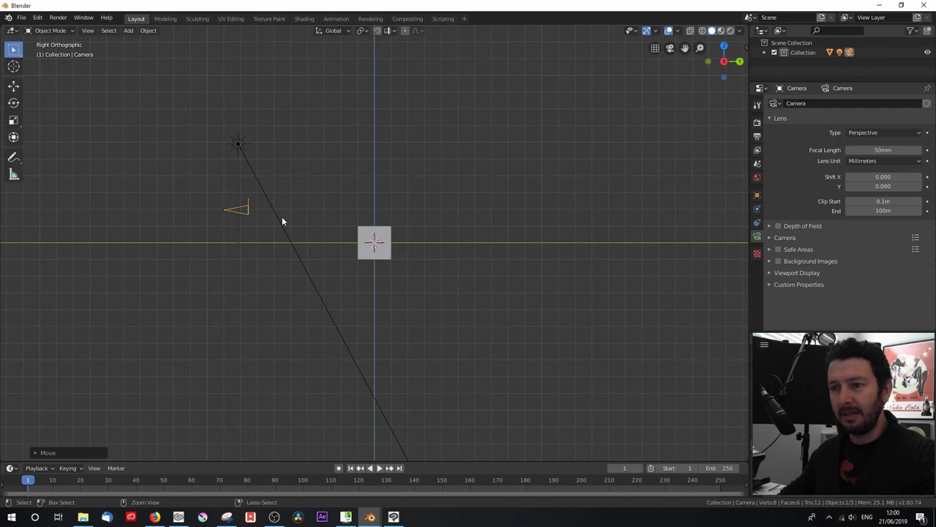
# Delete the default cube
pyautogui.click(389, 235)
pyautogui.press('x')
pyautogui.click(387, 230)
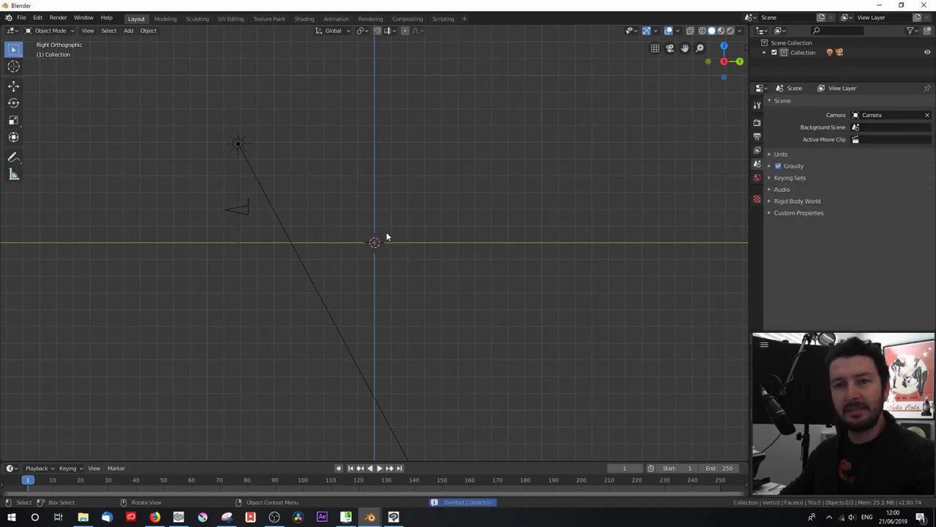
# In the front view, move the camera about 7 m towards the vertical axis and snap it to the grid to centre it
pyautogui.press('KP_1')
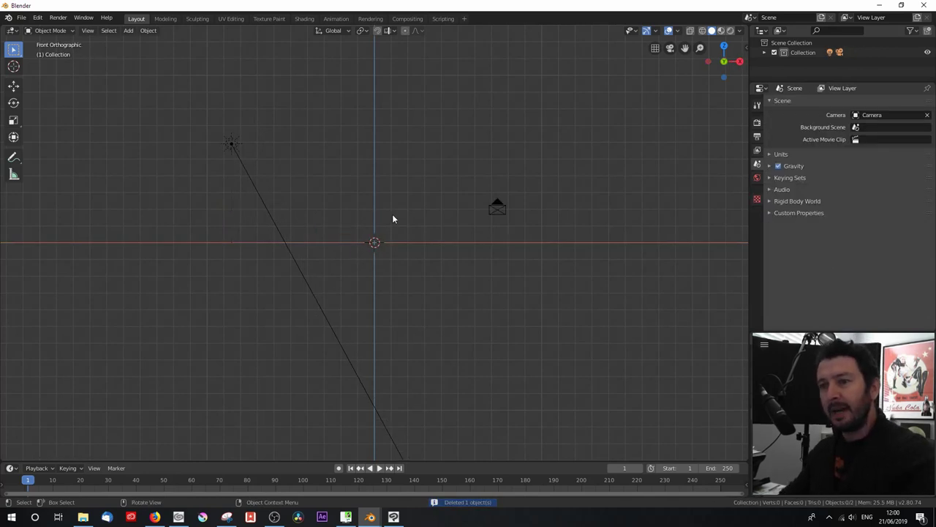
pyautogui.click(495, 211)
pyautogui.press('g')
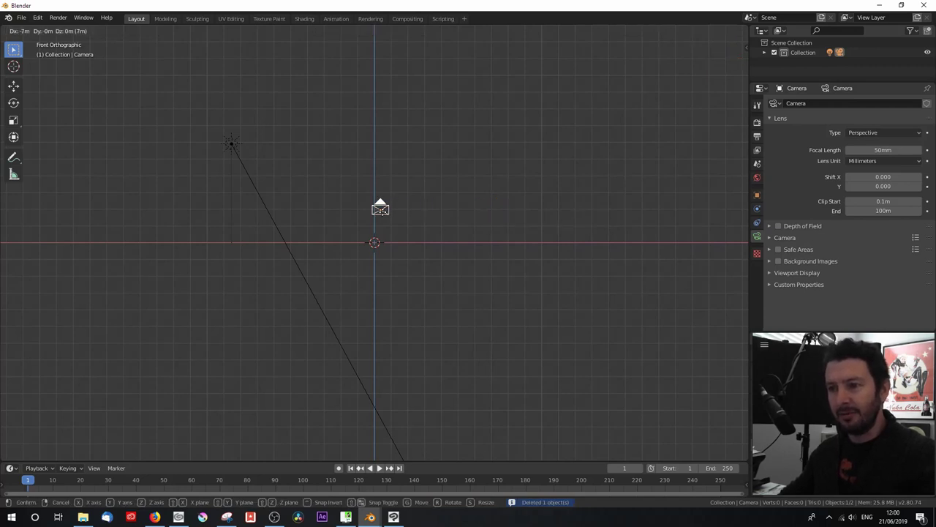
pyautogui.click(396, 217)
pyautogui.hotkey('shift', 's')
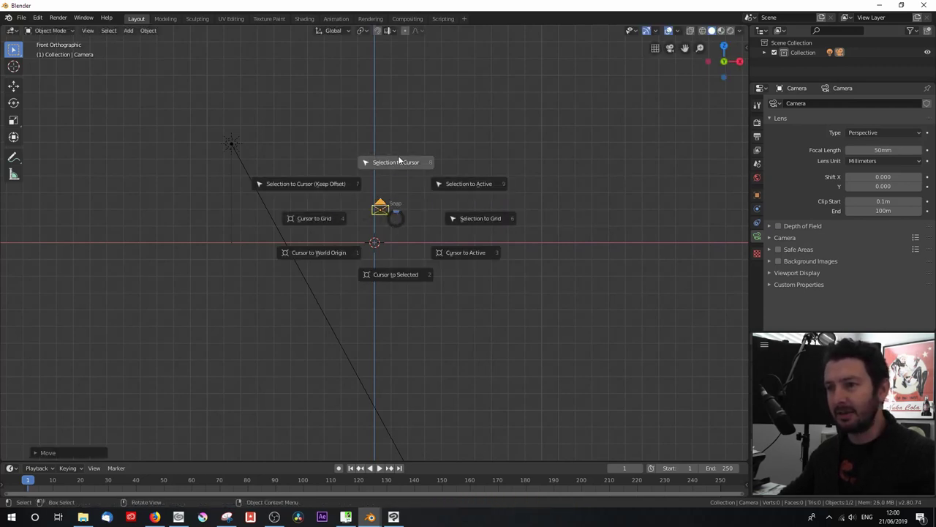
pyautogui.click(475, 223)
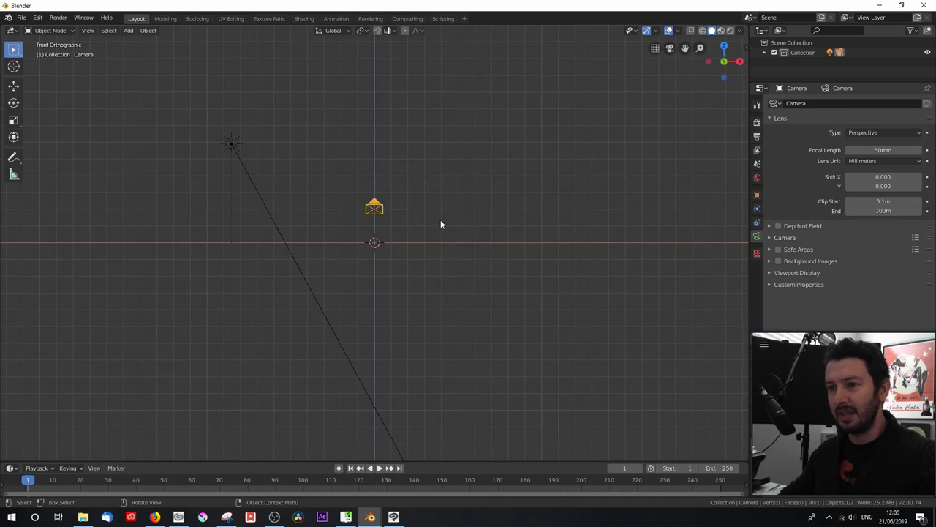
# Look through the scene camera and enlarge its frame to fill most of the viewport
pyautogui.press('KP_3')
pyautogui.moveTo(334, 209); pyautogui.dragTo(336, 206, button='middle')
pyautogui.press('KP_0')
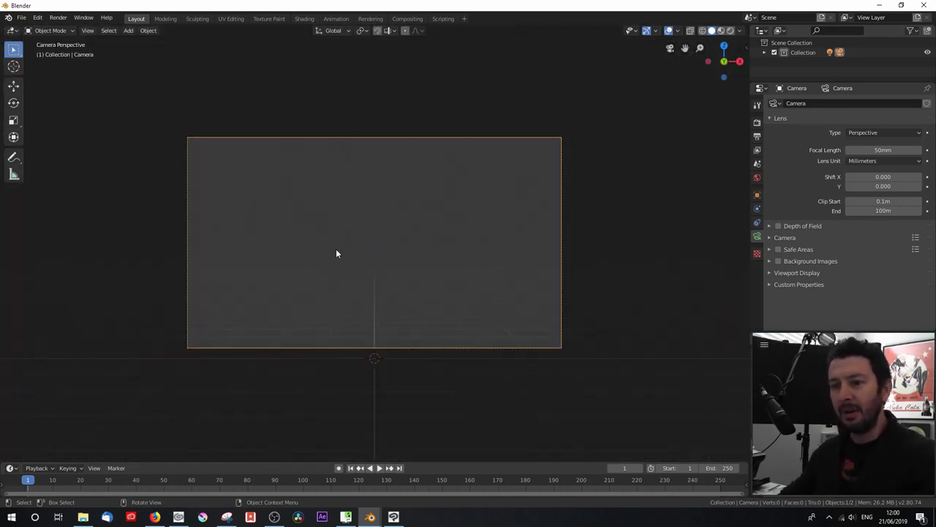
pyautogui.scroll(1, 366, 249)
pyautogui.moveTo(362, 244)
pyautogui.keyDown('shift'); pyautogui.mouseDown(button='middle')
pyautogui.moveTo(392, 224)
pyautogui.moveTo(374, 233)
pyautogui.mouseUp(button='middle'); pyautogui.keyUp('shift')
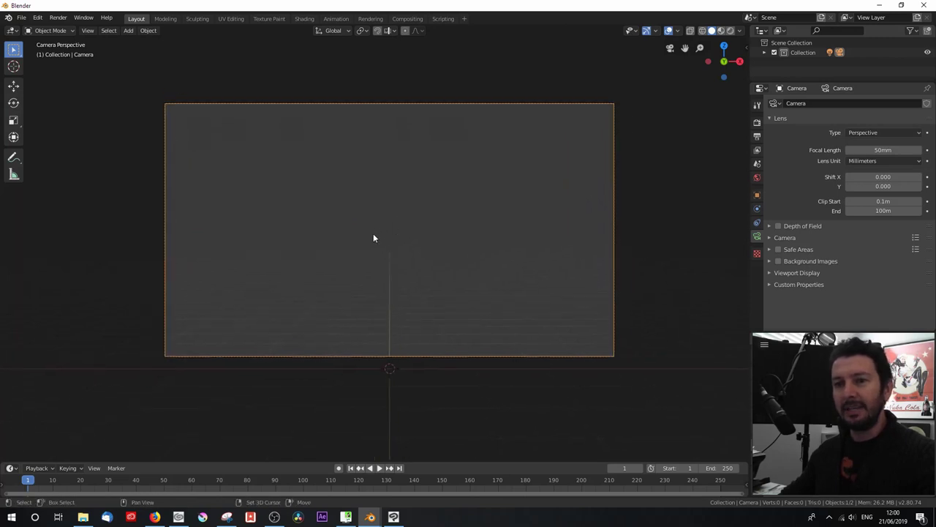
pyautogui.scroll(1, 371, 235)
# Set the Cycles sampling to 16 render samples and 8 viewport samples
pyautogui.click(757, 122)
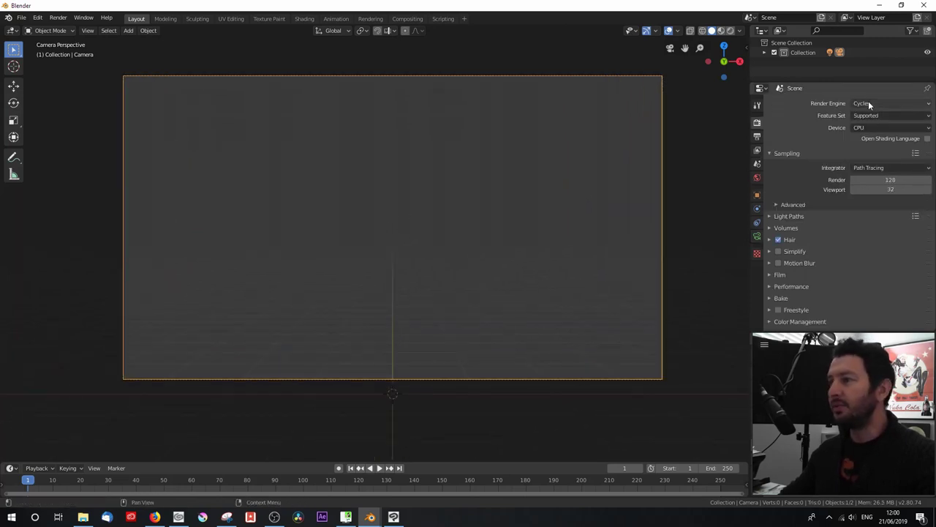
pyautogui.click(891, 180)
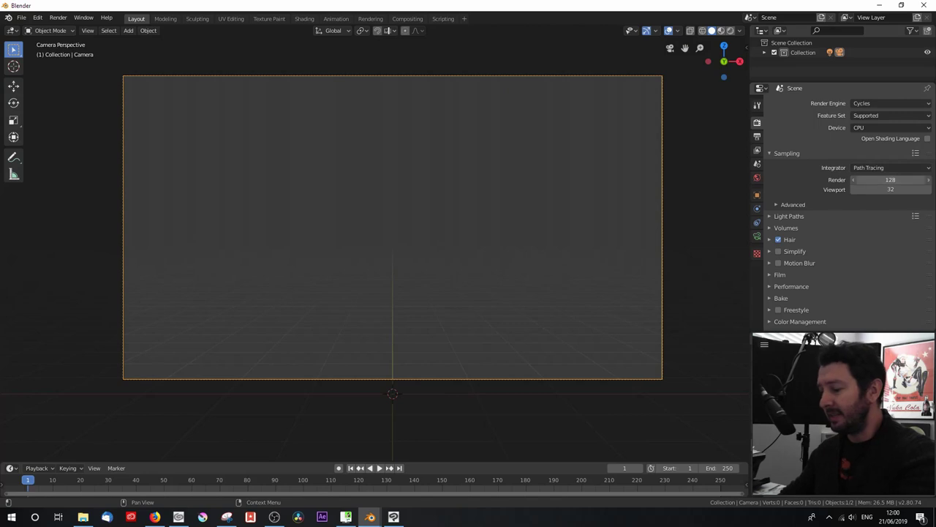
pyautogui.write('16')
pyautogui.press('Return')
pyautogui.click(888, 188)
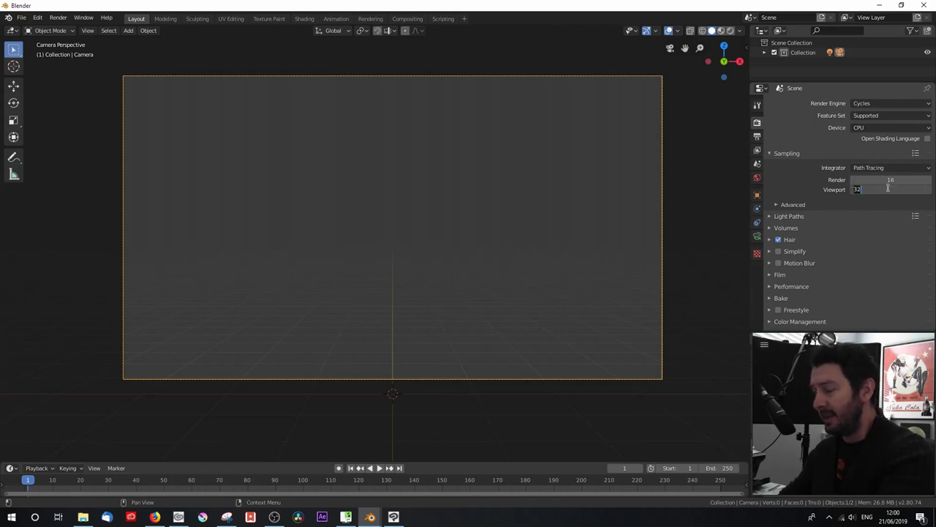
pyautogui.write('8')
pyautogui.press('Return')
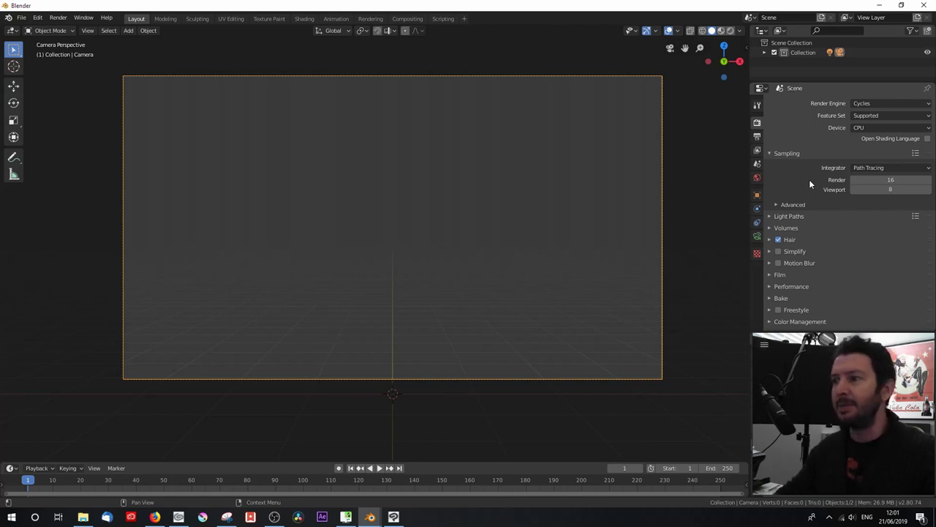
# Expand the Advanced sampling and Light Paths render settings and look over their options
pyautogui.click(777, 204)
pyautogui.scroll(-3, 782, 179)
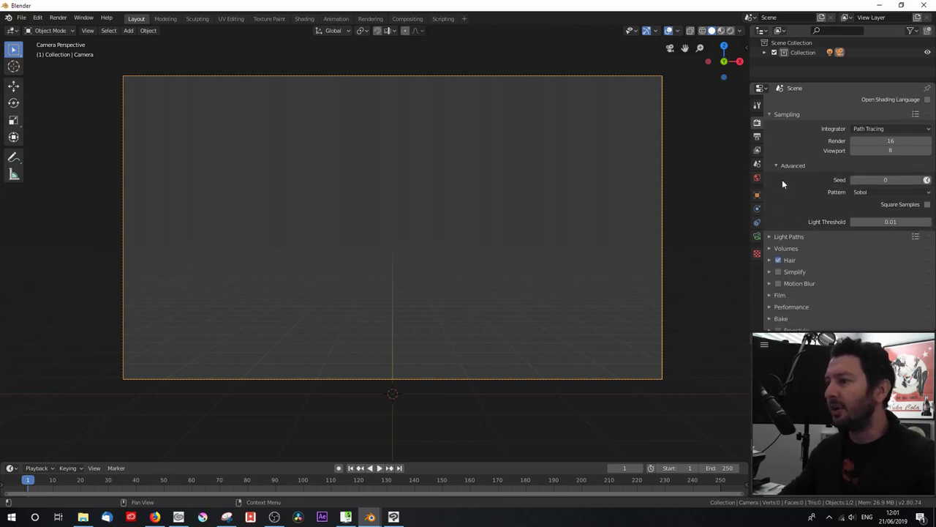
pyautogui.click(776, 220)
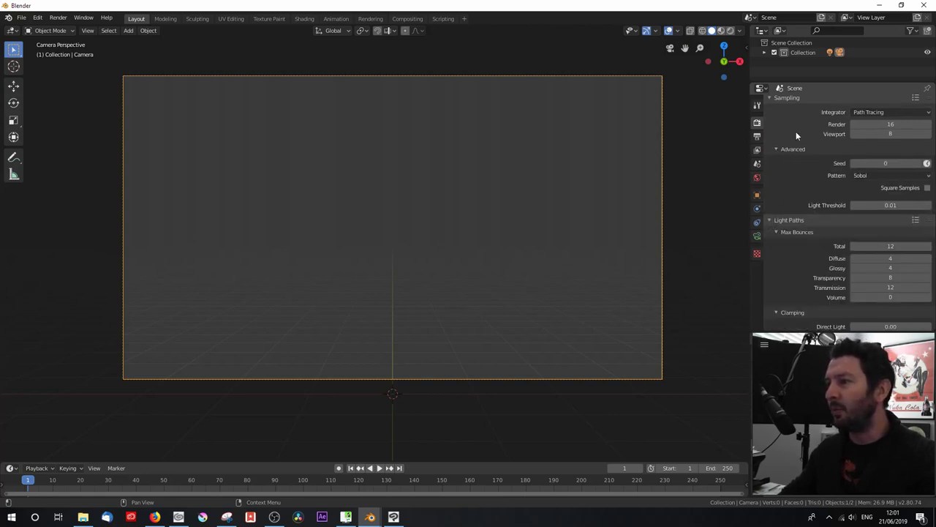
pyautogui.scroll(3, 794, 146)
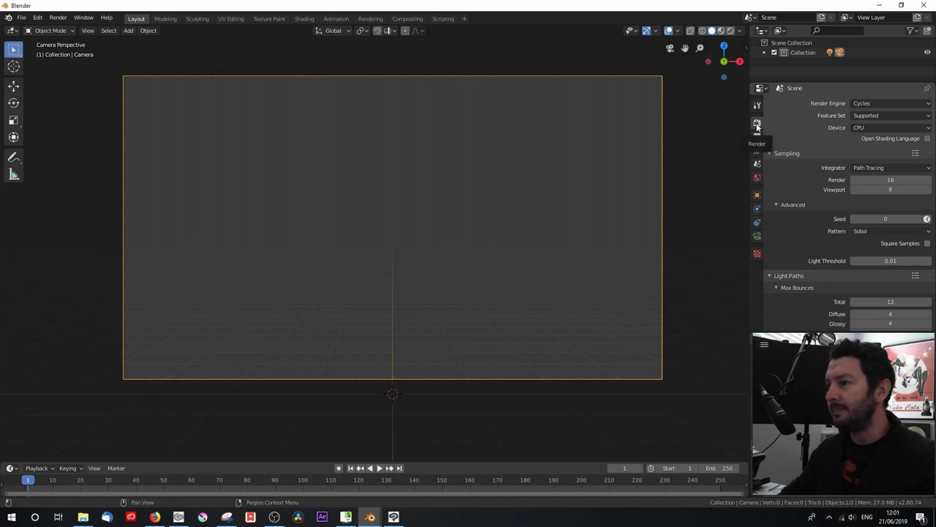
# Set the light path maximum bounces to 8 for diffuse, 4 for glossy and transparency, and 0 for transmission and volume
pyautogui.scroll(-6, 813, 183)
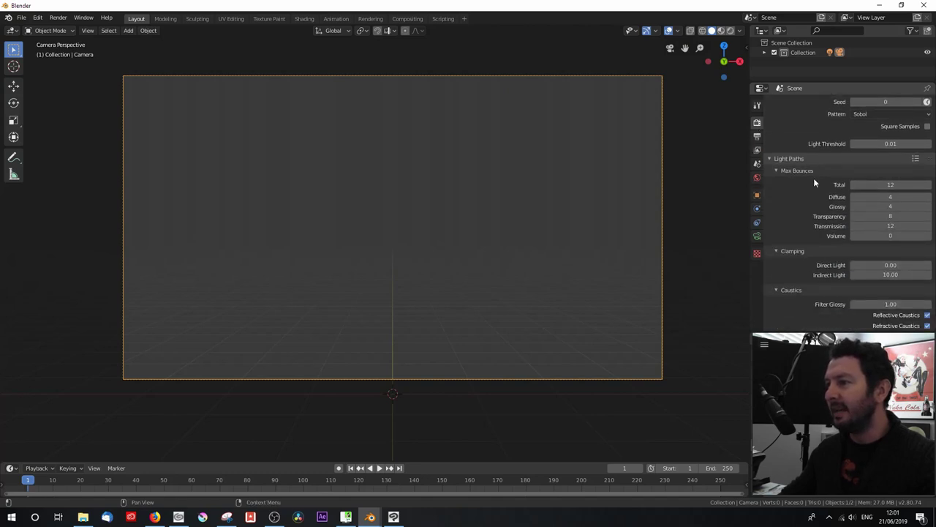
pyautogui.scroll(-1, 814, 183)
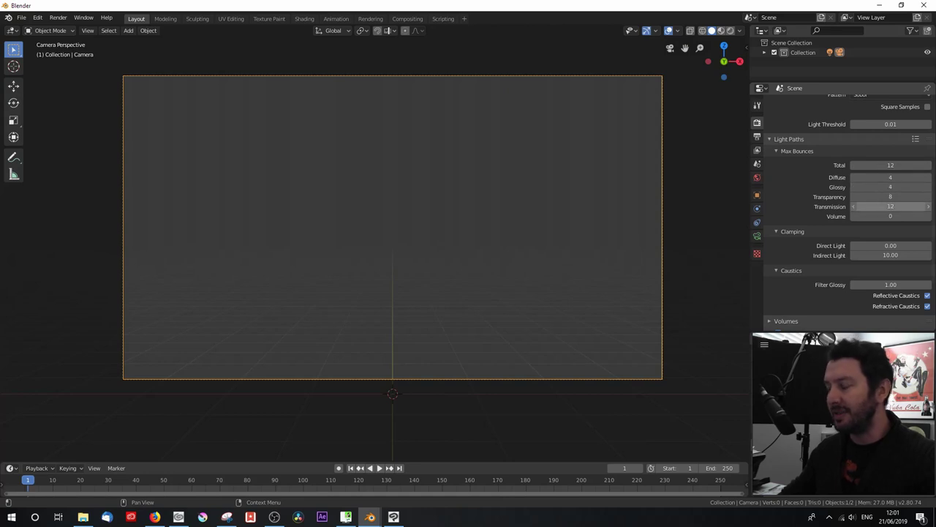
pyautogui.moveTo(890, 177); pyautogui.dragTo(870, 197)
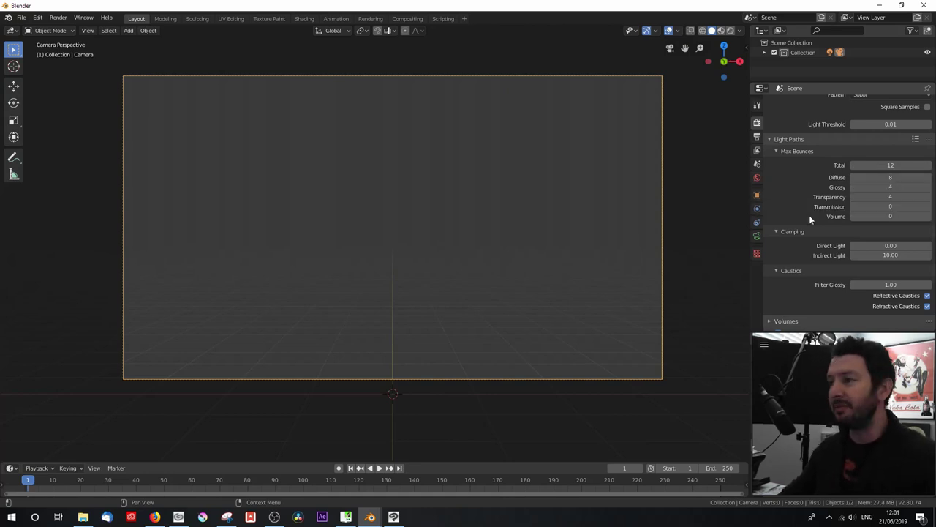
# Set the indirect light clamping to 0 and disable both reflective and refractive caustics
pyautogui.scroll(-2, 889, 197)
pyautogui.click(890, 197)
pyautogui.write('0')
pyautogui.press('Return')
pyautogui.click(928, 237)
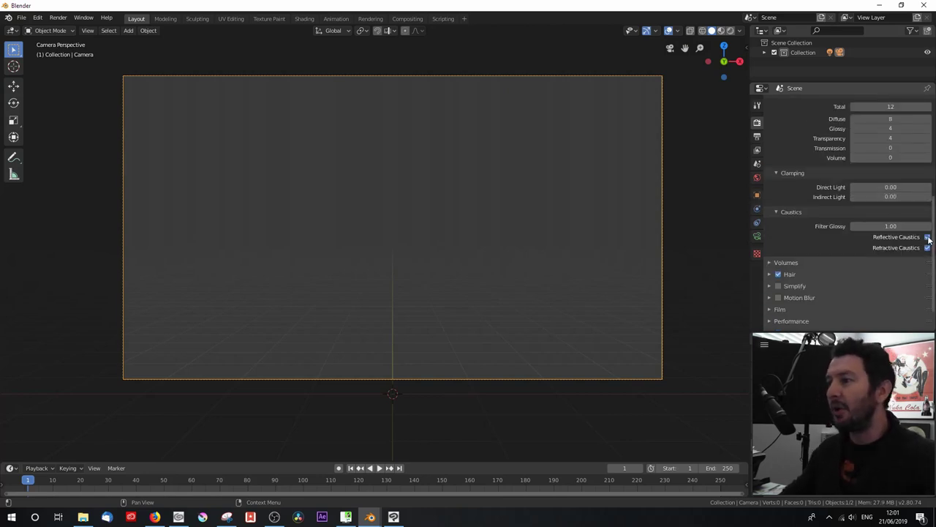
pyautogui.click(927, 248)
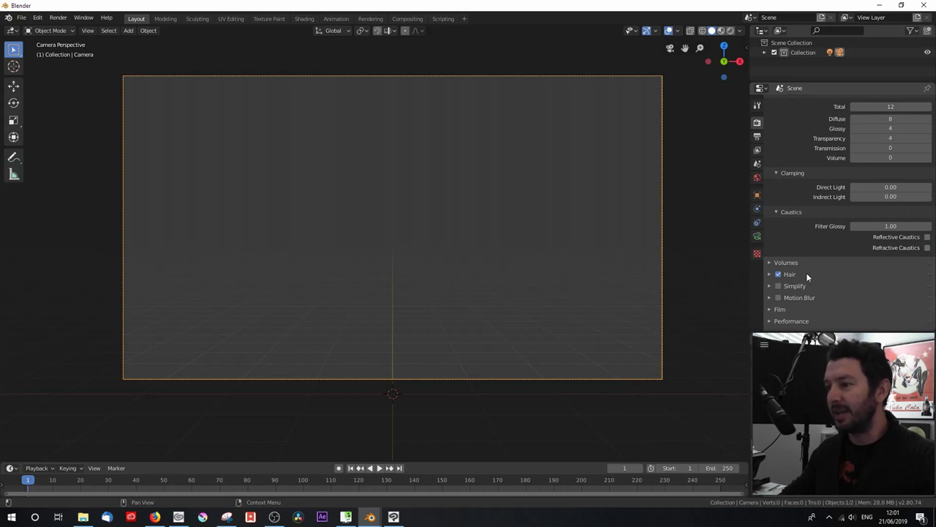
# Enable Freestyle line rendering and make the film background transparent
pyautogui.scroll(2, 808, 224)
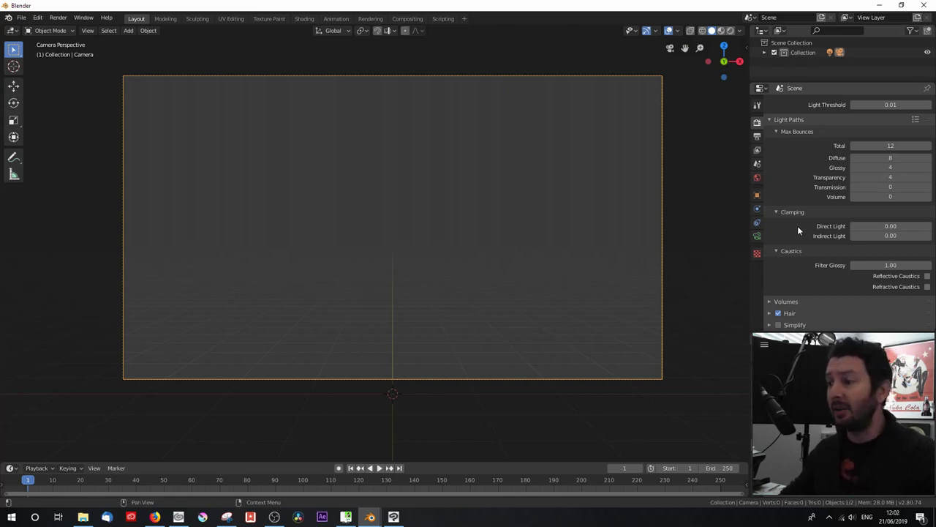
pyautogui.scroll(-3, 797, 225)
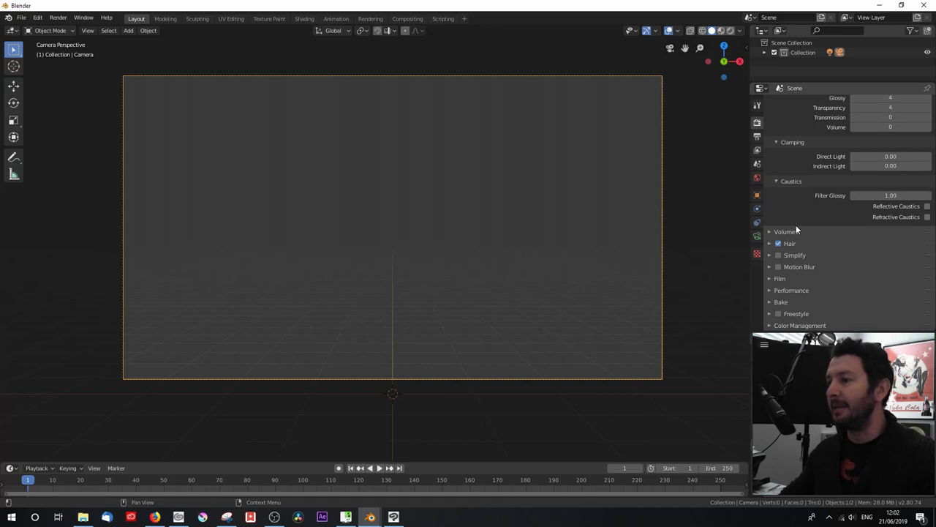
pyautogui.click(779, 313)
pyautogui.click(769, 278)
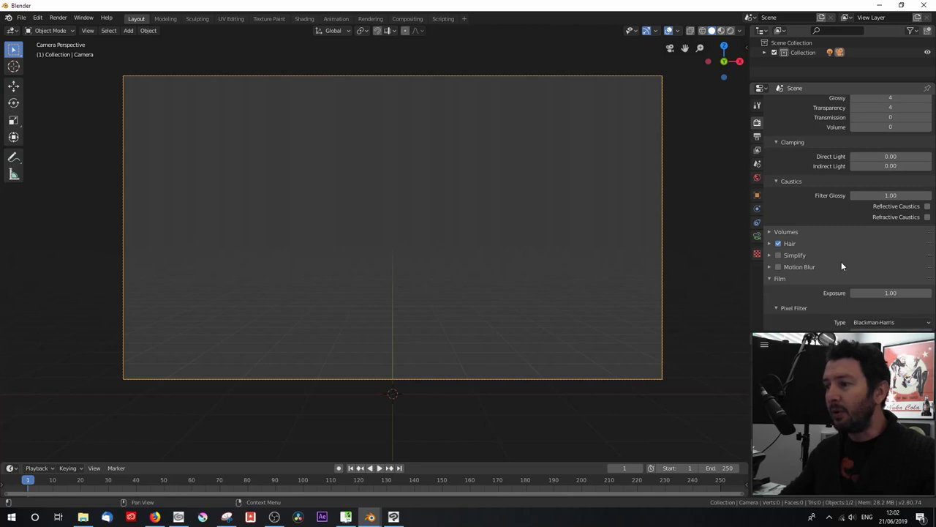
pyautogui.scroll(-4, 834, 258)
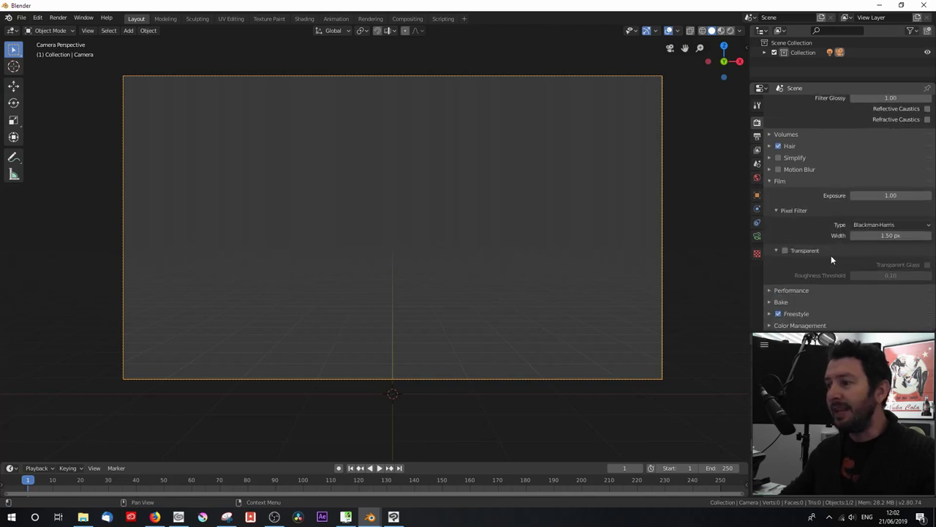
pyautogui.click(784, 250)
pyautogui.click(757, 150)
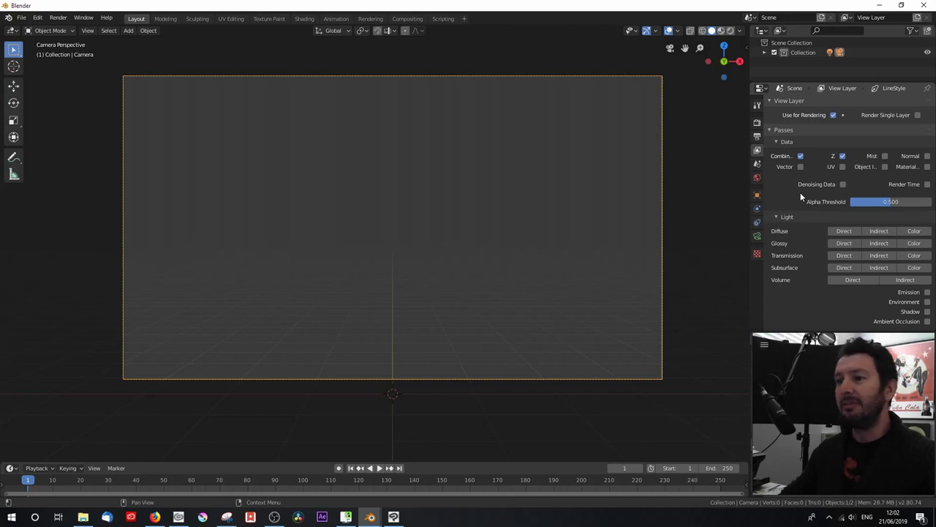
pyautogui.click(757, 122)
pyautogui.click(757, 196)
pyautogui.click(757, 122)
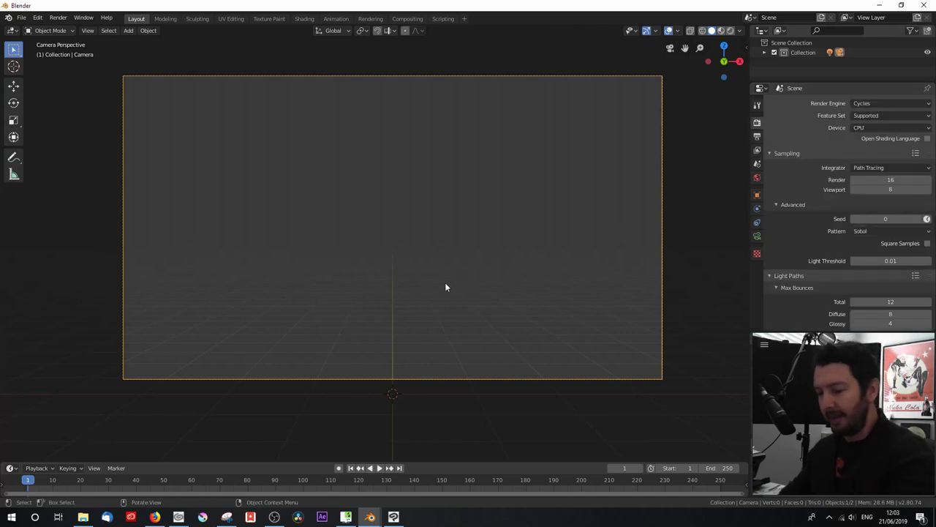
# In the front view, add a 2 m plane at the origin and align it to the view
pyautogui.press('KP_1')
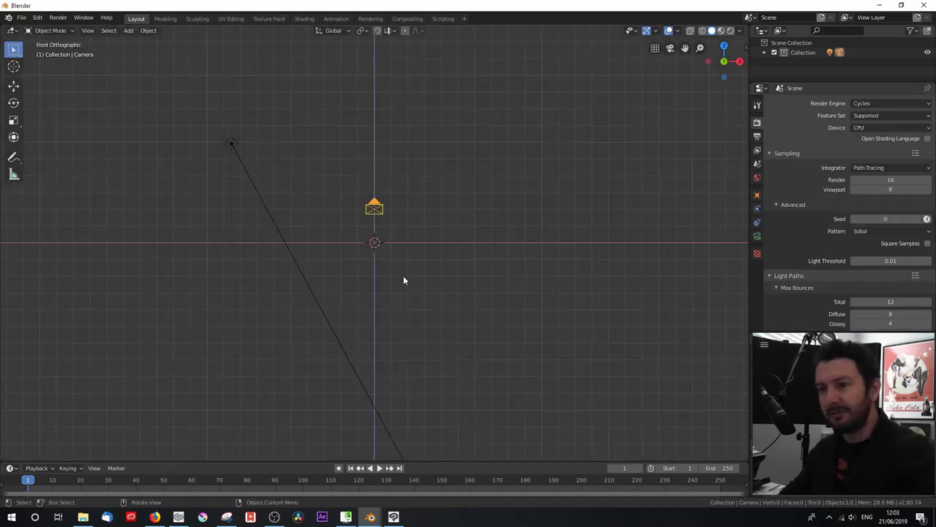
pyautogui.hotkey('shift', 'a')
pyautogui.moveTo(401, 273)
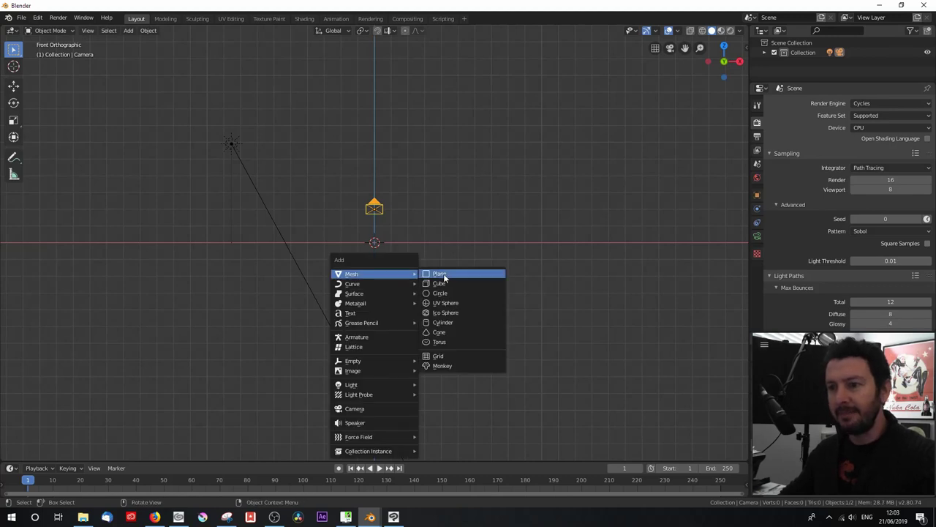
pyautogui.click(444, 275)
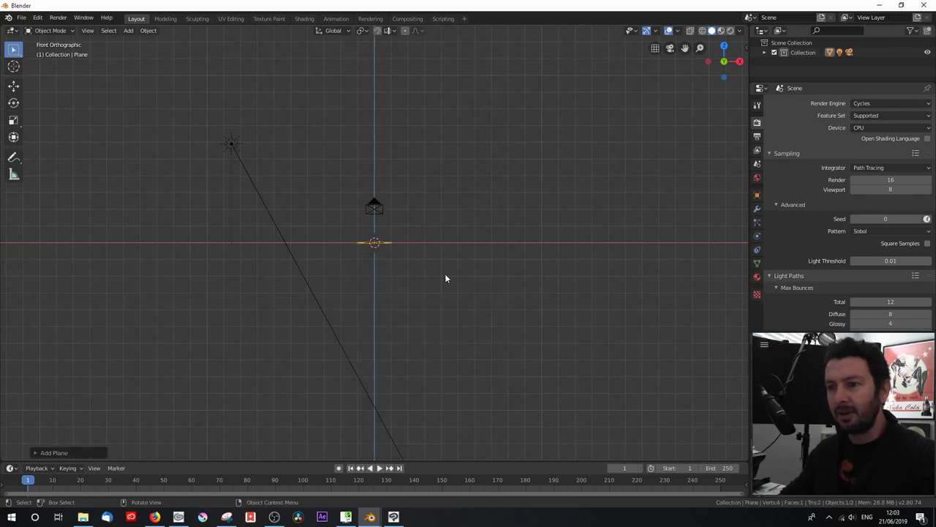
pyautogui.click(35, 452)
pyautogui.click(122, 388)
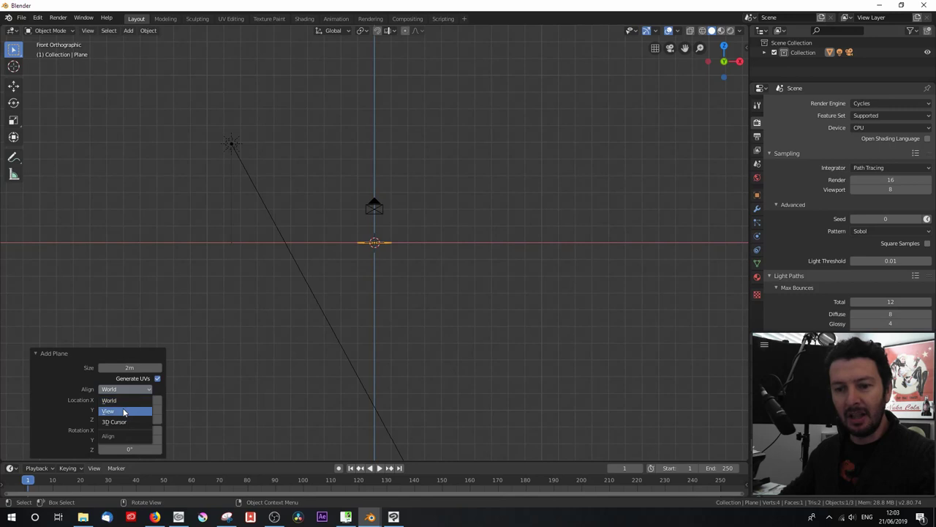
pyautogui.click(124, 414)
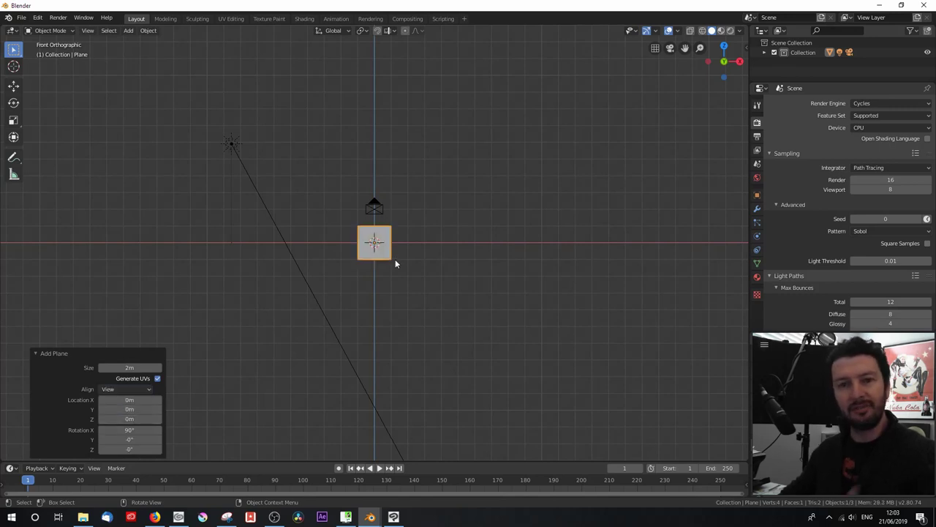
# Scale the plane's mesh by 7 along X and by about 3.2 along Z in Edit Mode
pyautogui.press('Tab')
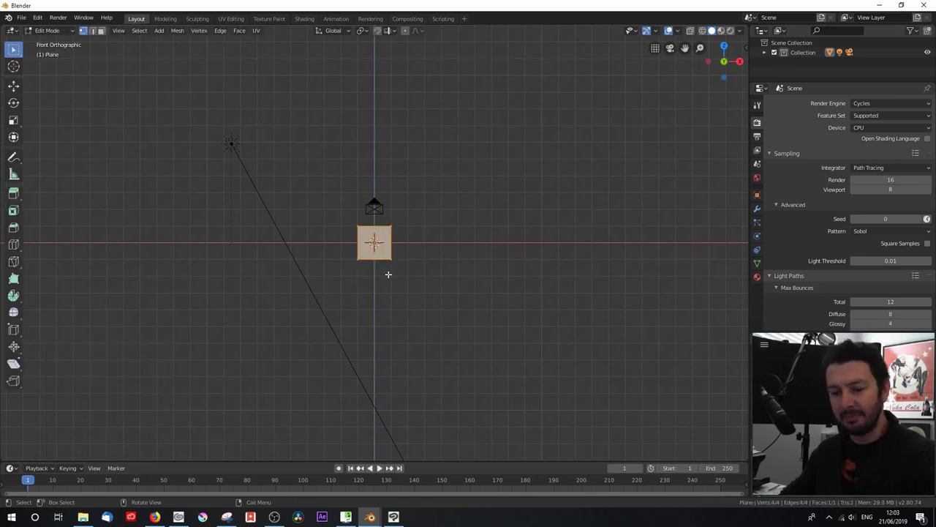
pyautogui.press('s')
pyautogui.press('x')
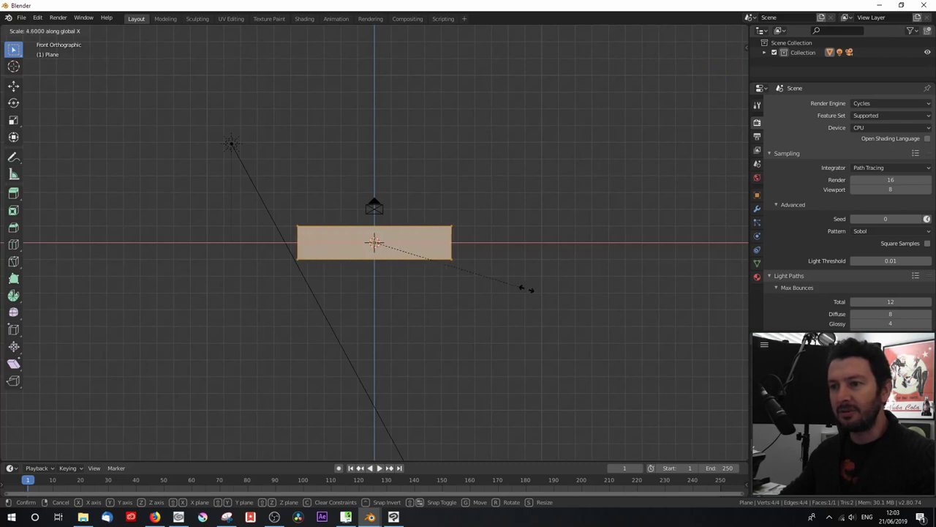
pyautogui.write('7')
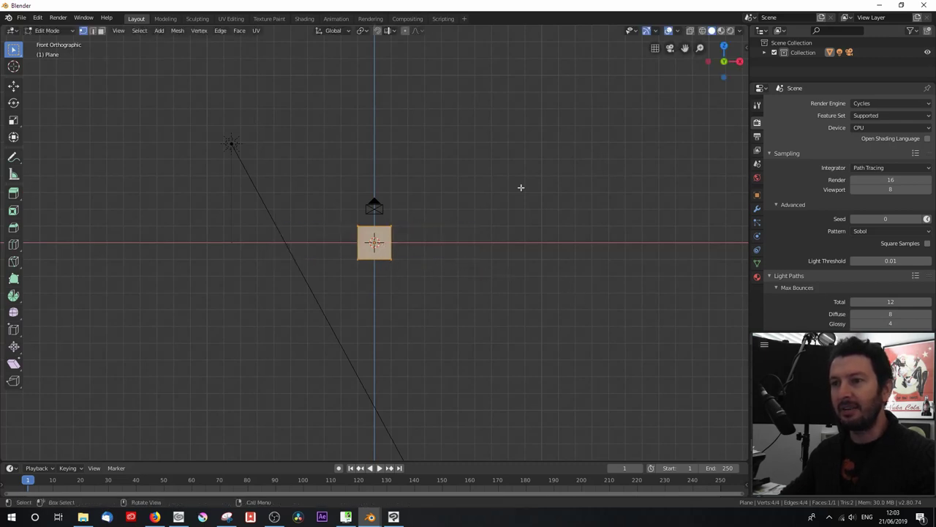
pyautogui.press('Return')
pyautogui.press('s')
pyautogui.press('z')
pyautogui.click(600, 409)
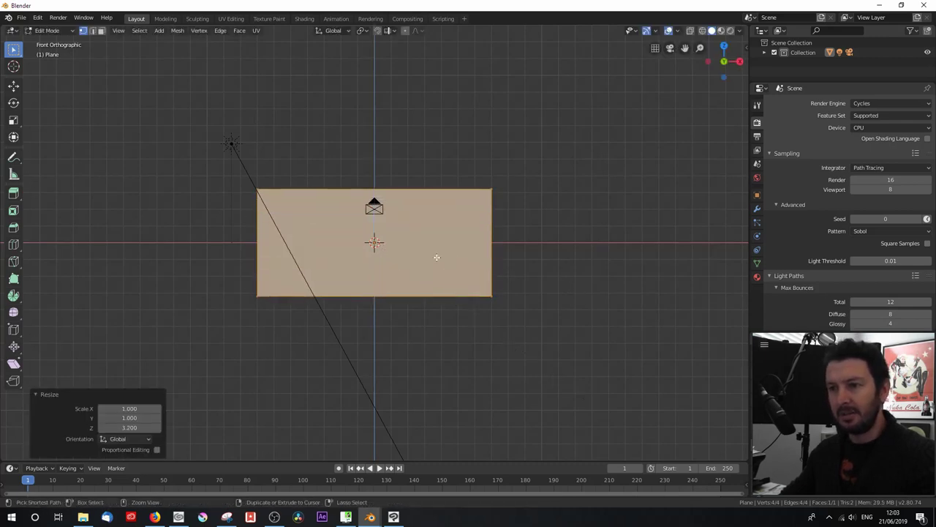
# Raise the plane object 3 m along Z and check it through the scene camera
pyautogui.press('Tab')
pyautogui.write('gz3')
pyautogui.press('Return')
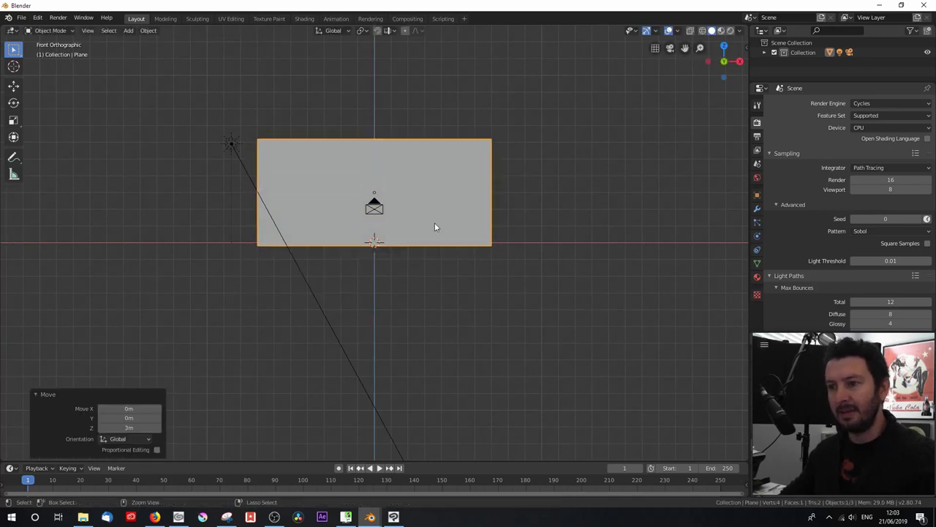
pyautogui.moveTo(435, 222); pyautogui.dragTo(425, 226, button='middle')
pyautogui.press('KP_0')
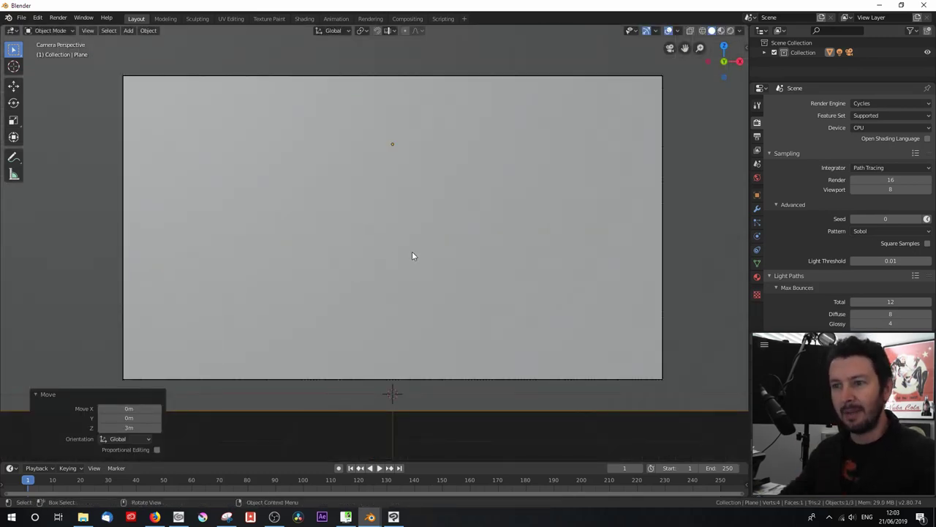
pyautogui.scroll(-3, 412, 251)
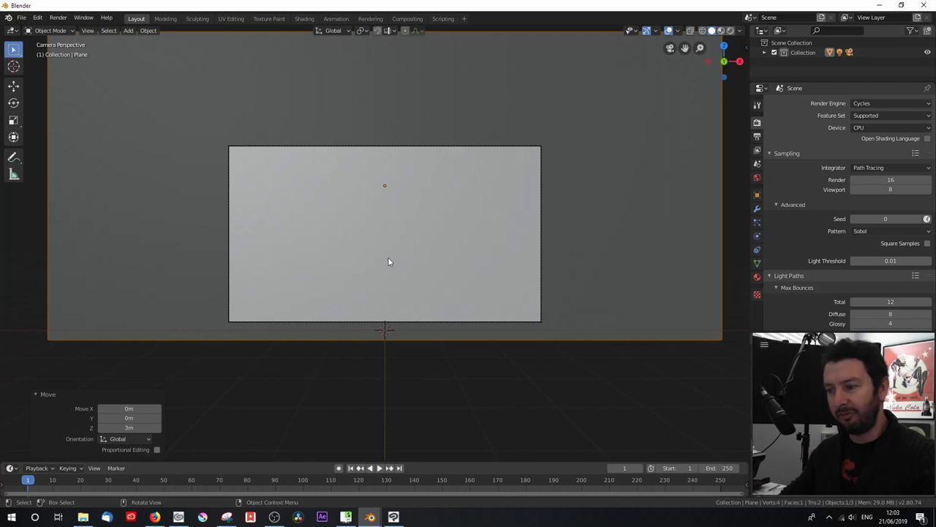
pyautogui.scroll(-3, 388, 257)
# In the right side view, move the plane 14 m along Y away from the camera and display the viewport in wireframe
pyautogui.press('KP_3')
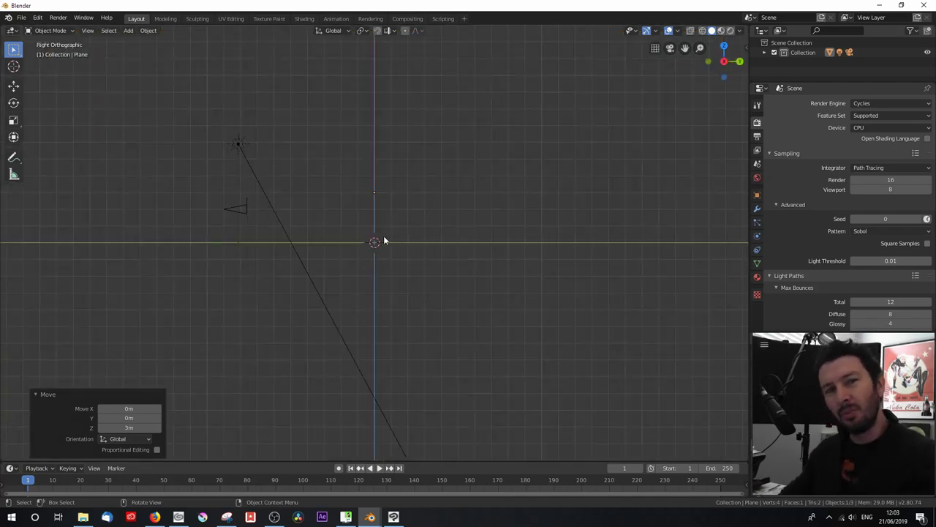
pyautogui.press('g')
pyautogui.press('y')
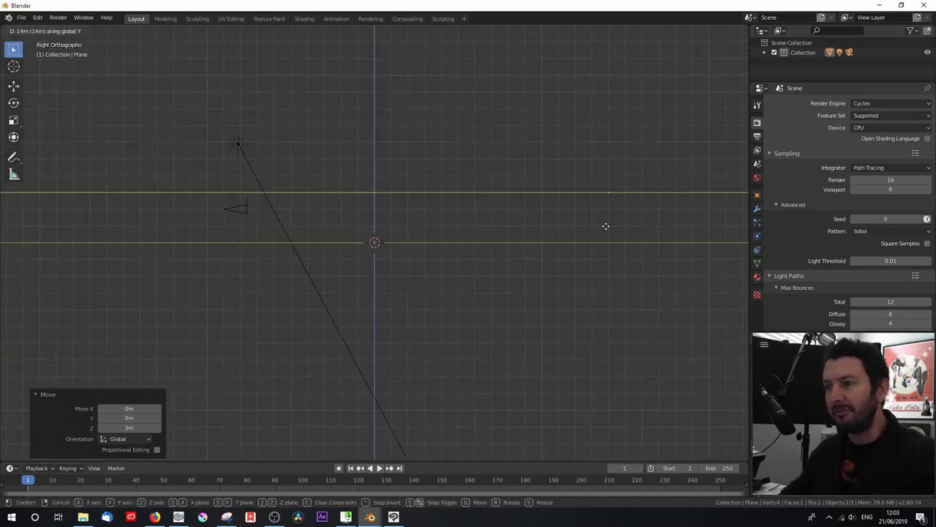
pyautogui.click(606, 230)
pyautogui.press('z')
pyautogui.click(562, 229)
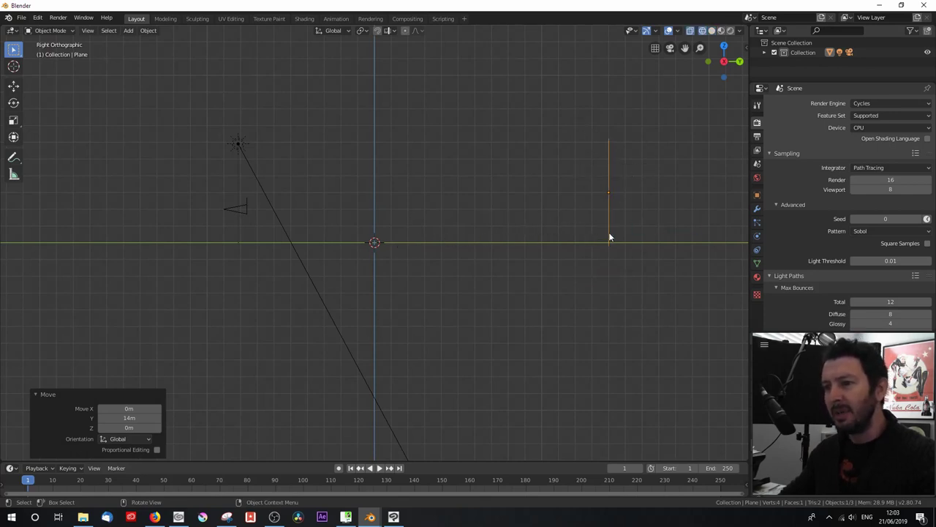
# Looking through the camera, scale the plane's mesh uniformly by about 1.32 and lower it about 0.9 m along Z
pyautogui.press('KP_0')
pyautogui.scroll(3, 376, 234)
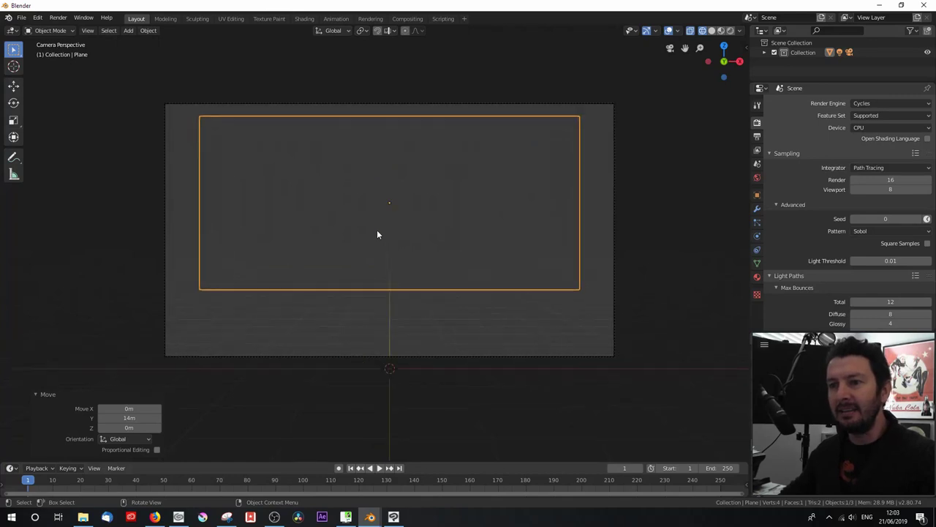
pyautogui.press('Tab')
pyautogui.press('s')
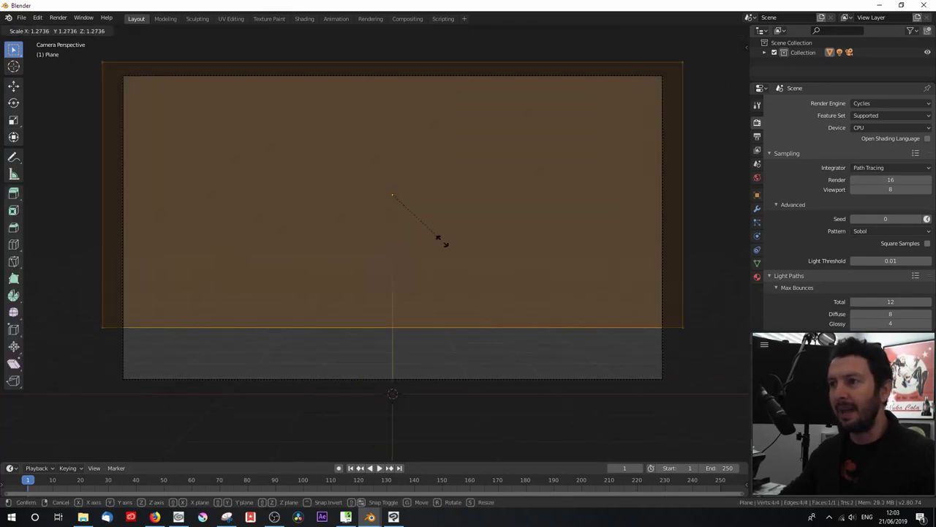
pyautogui.click(442, 239)
pyautogui.press('g')
pyautogui.press('z')
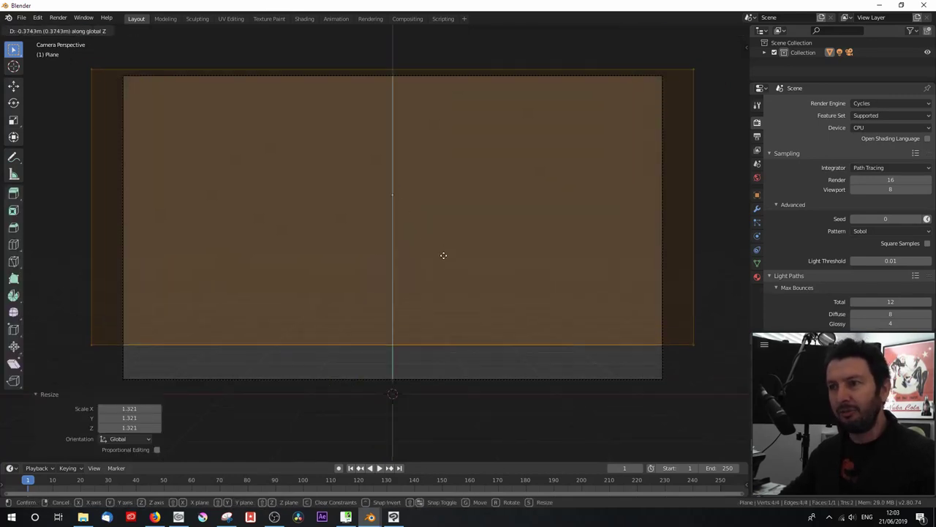
pyautogui.click(444, 271)
# Stretch the plane's mesh by about 1.18 along Z to cover the whole camera frame, and return to Object Mode
pyautogui.press('s')
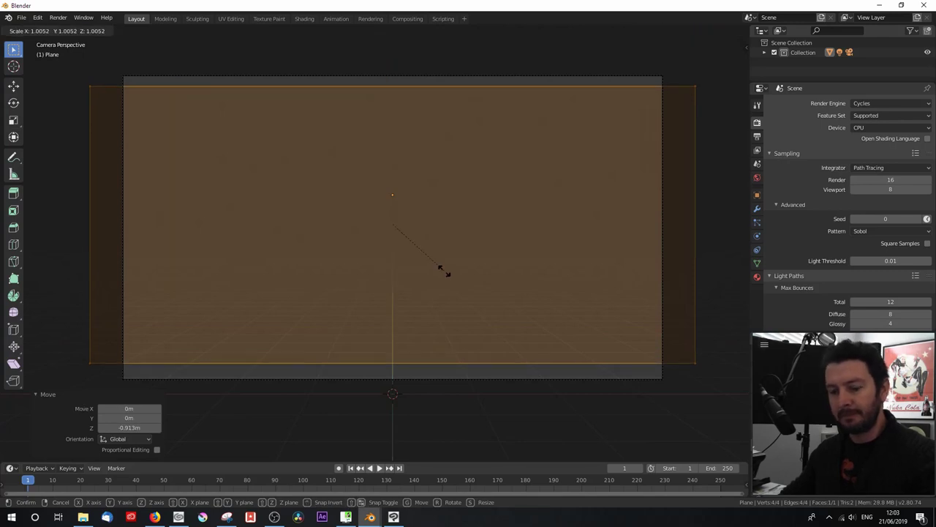
pyautogui.press('z')
pyautogui.click(453, 278)
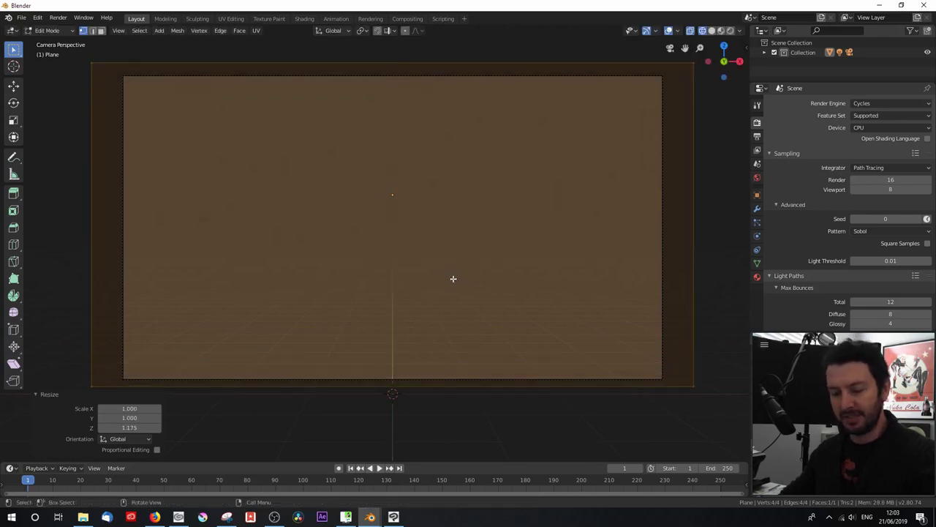
pyautogui.press('Tab')
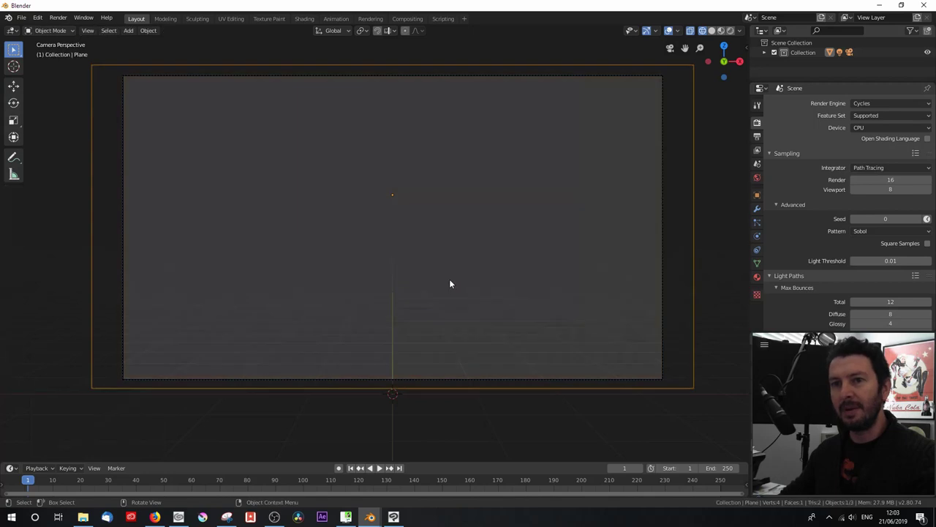
# Enlarge the timeline area to about a third of the window height and change it to the Shader Editor
pyautogui.moveTo(415, 239)
pyautogui.mouseDown(button='middle')
pyautogui.moveTo(464, 232)
pyautogui.moveTo(423, 247)
pyautogui.mouseUp(button='middle')
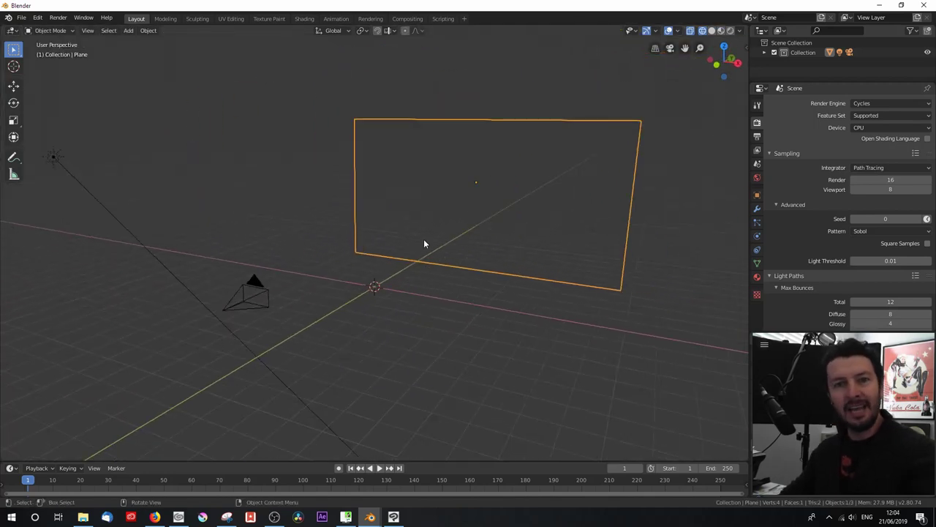
pyautogui.moveTo(429, 461); pyautogui.dragTo(432, 334)
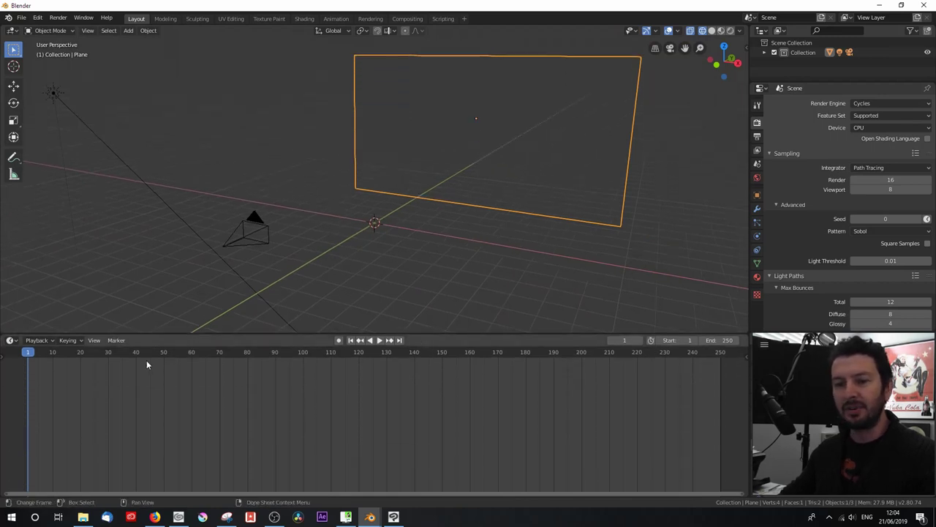
pyautogui.click(13, 341)
pyautogui.click(37, 408)
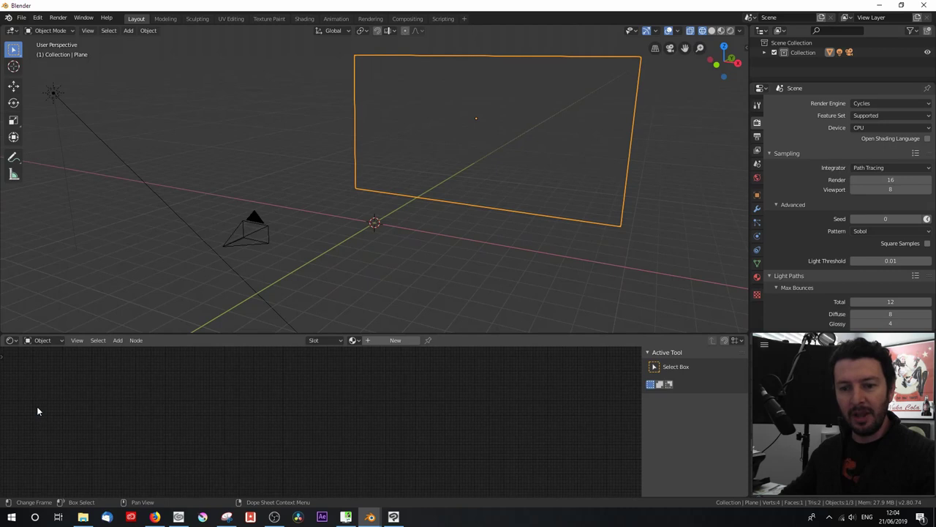
# Hide the Shader Editor's sidebar and create a new material named Sky on the plane
pyautogui.press('n')
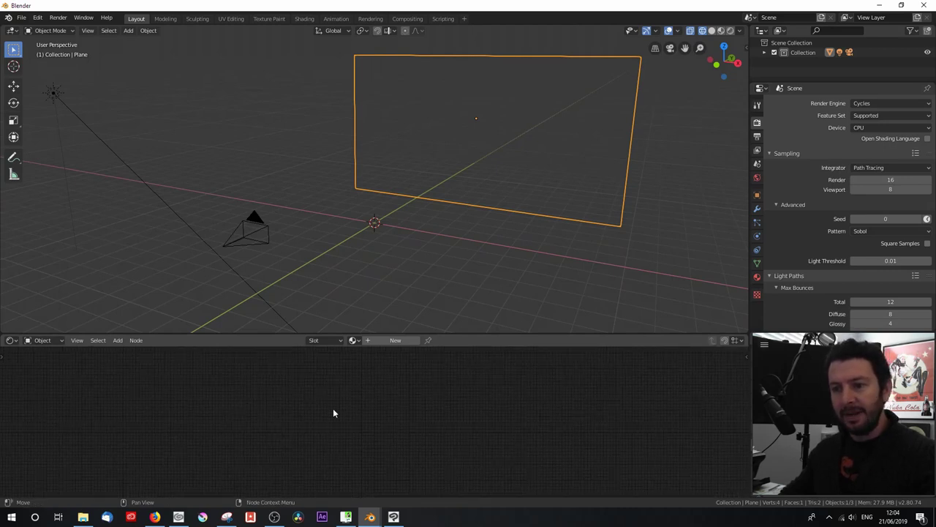
pyautogui.click(757, 277)
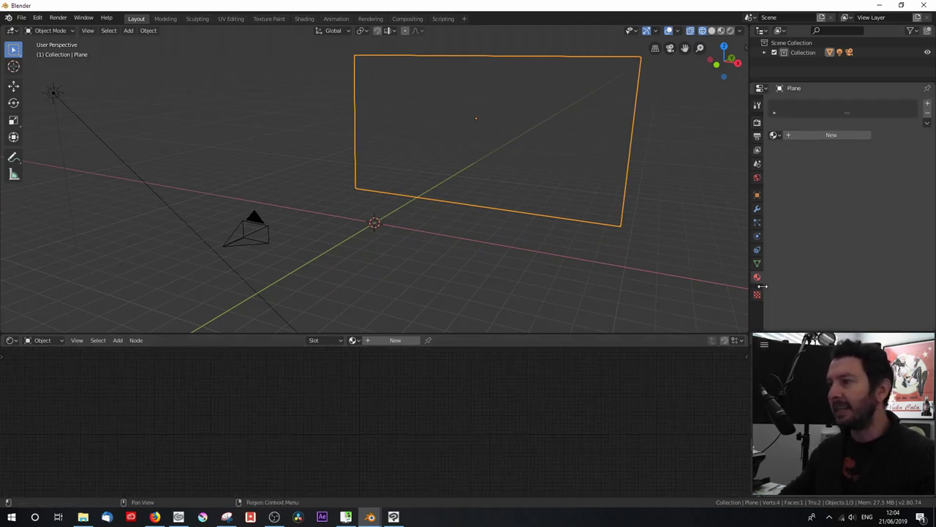
pyautogui.click(834, 134)
pyautogui.doubleClick(801, 136)
pyautogui.write('Sky')
pyautogui.press('Return')
pyautogui.scroll(3, 439, 426)
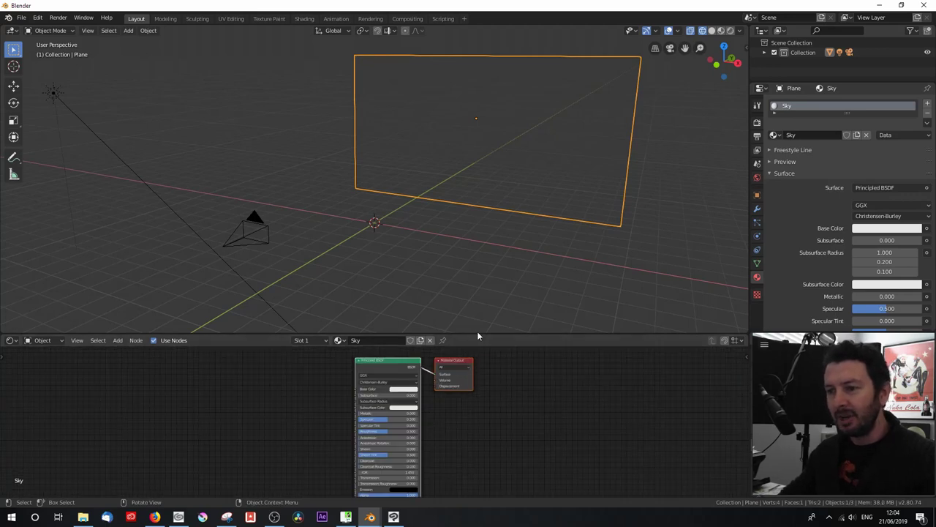
# Enlarge the Shader Editor area, replace the Principled BSDF with an Emission shader and place it close to the Material Output
pyautogui.moveTo(477, 333); pyautogui.dragTo(464, 275)
pyautogui.moveTo(451, 327); pyautogui.dragTo(497, 330)
pyautogui.scroll(2, 381, 332)
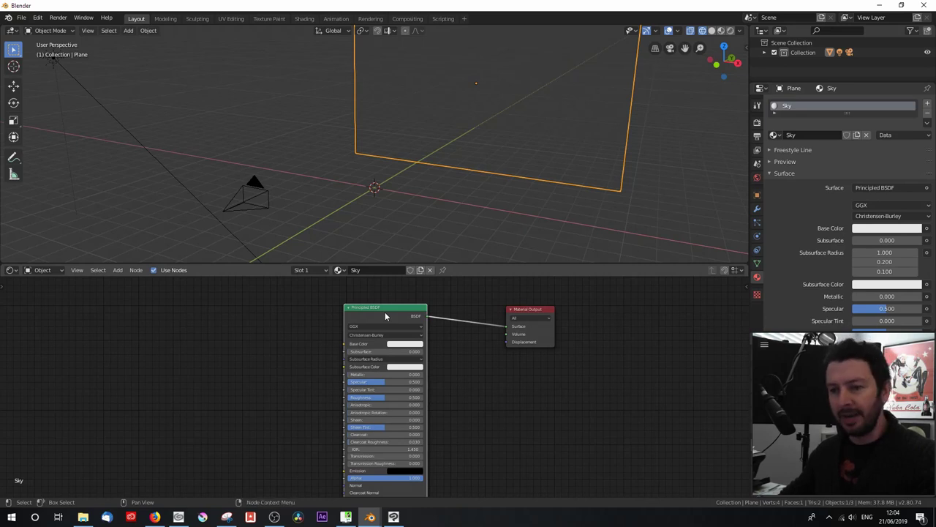
pyautogui.hotkey('shift', 's')
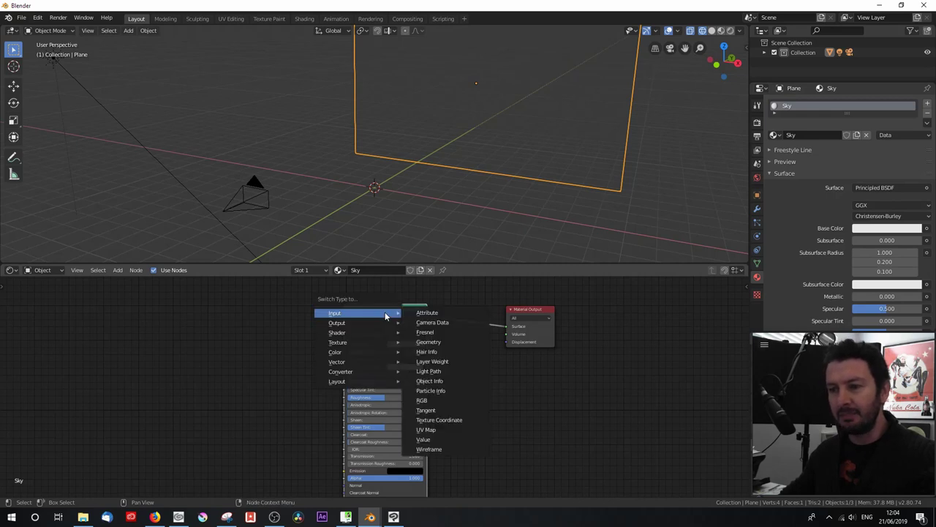
pyautogui.moveTo(366, 333)
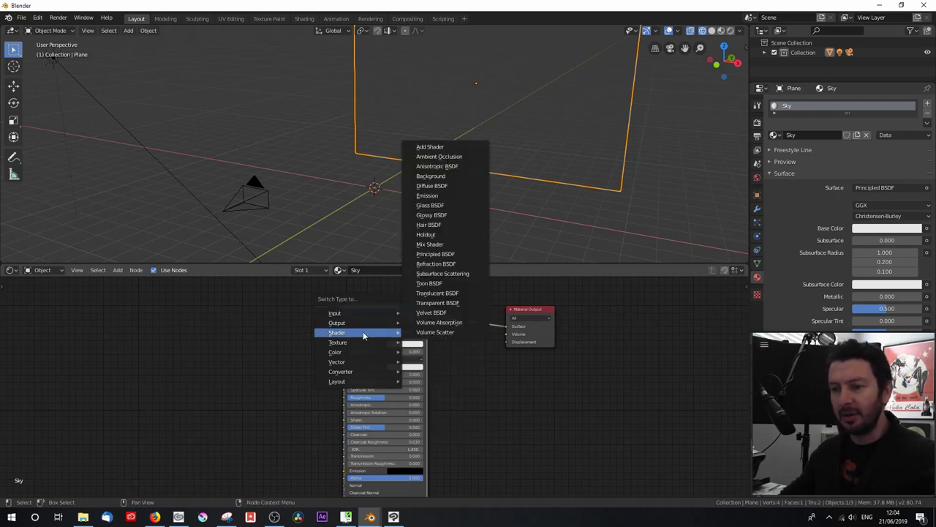
pyautogui.click(435, 197)
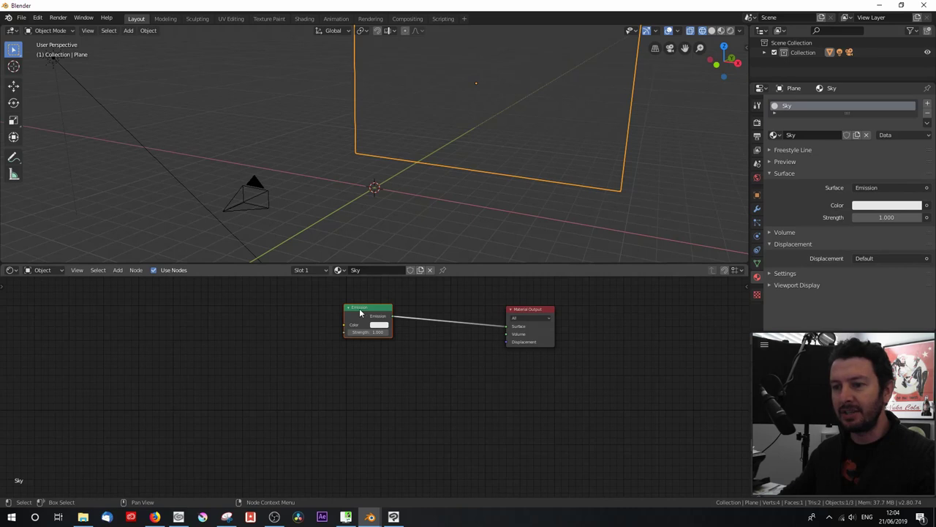
pyautogui.click(435, 310)
# Look through the camera and display the viewport with material preview shading
pyautogui.press('KP_0')
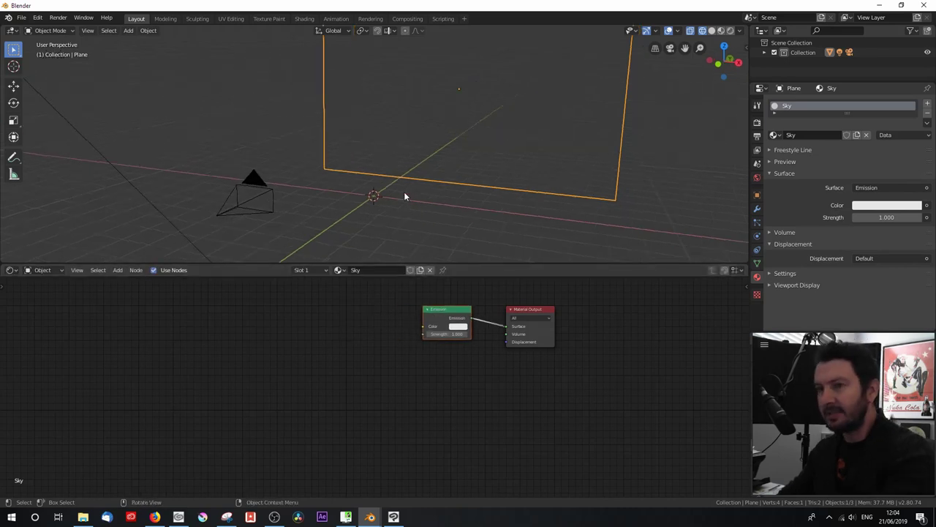
pyautogui.scroll(-1, 405, 196)
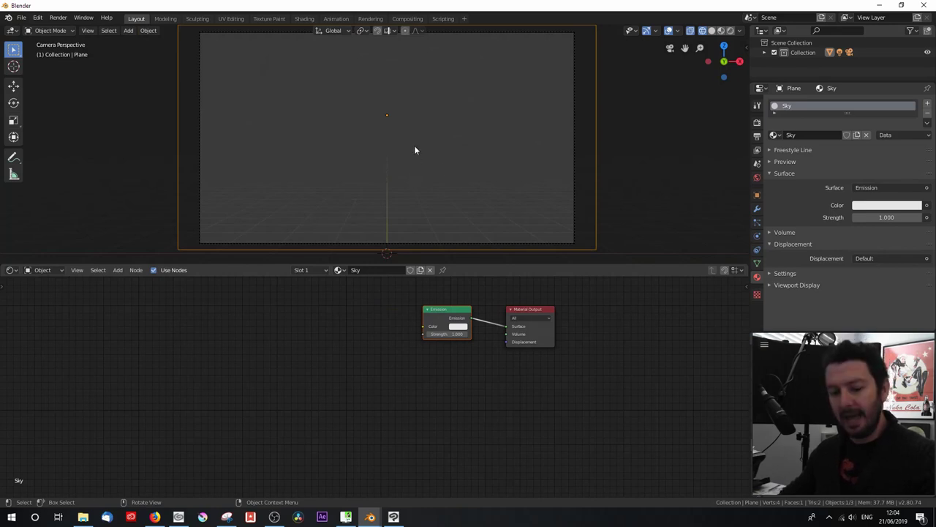
pyautogui.press('z')
pyautogui.click(421, 201)
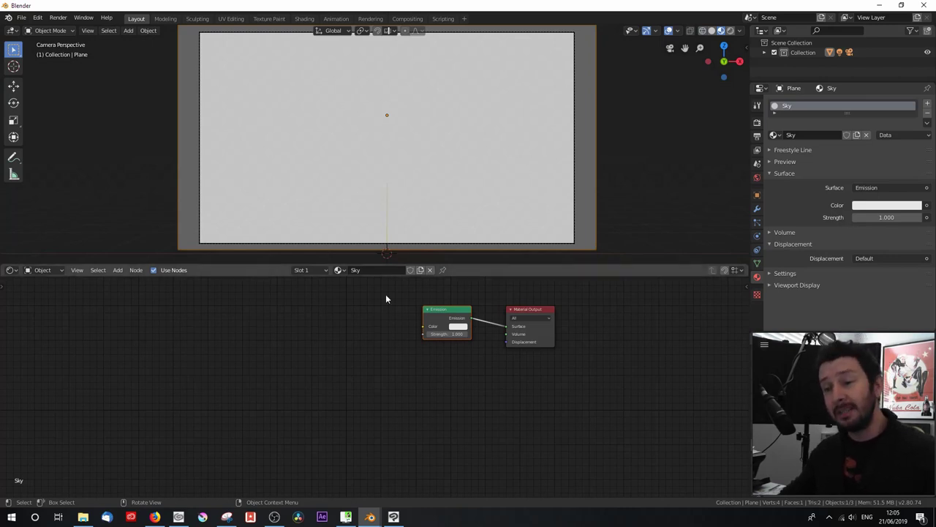
# Add a Gradient Texture node in front of the Emission shader and connect its Fac output to the Emission Color
pyautogui.scroll(3, 408, 271)
pyautogui.hotkey('shift', 'a')
pyautogui.moveTo(323, 398)
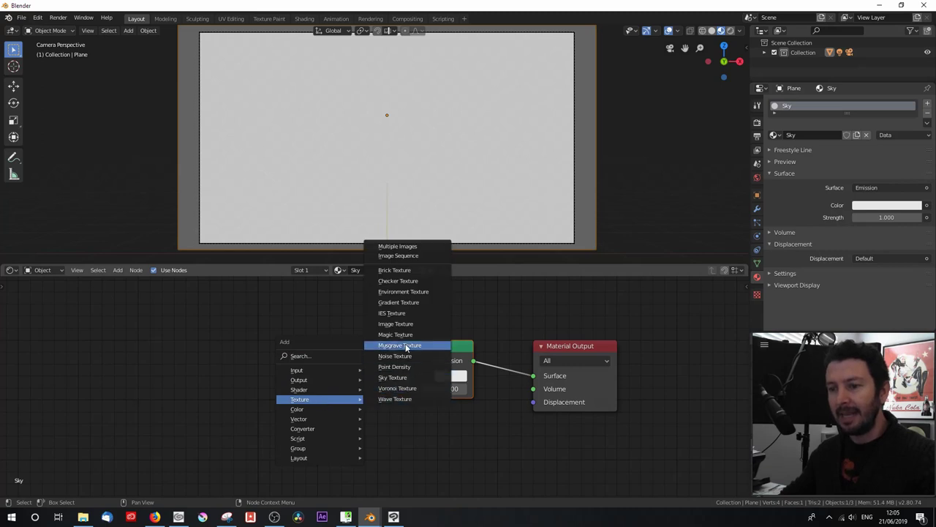
pyautogui.click(399, 303)
pyautogui.click(278, 330)
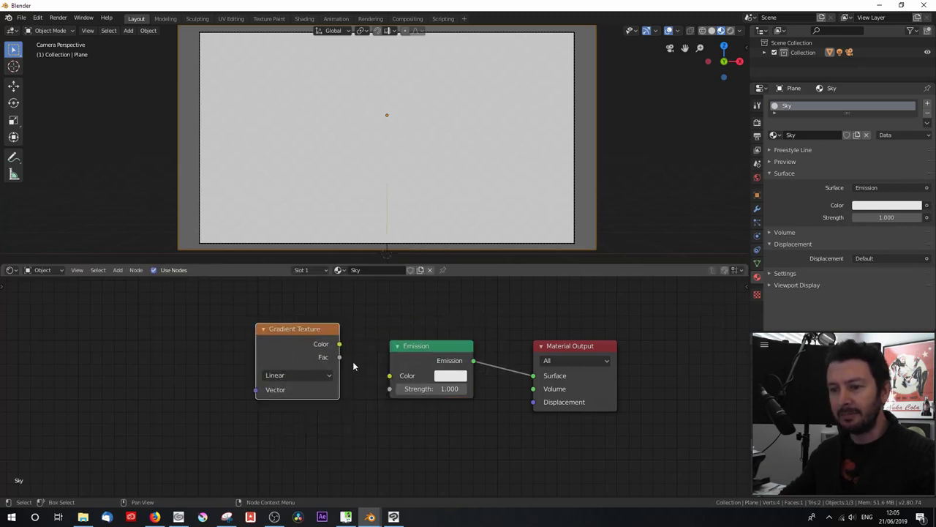
pyautogui.moveTo(340, 357); pyautogui.dragTo(389, 375)
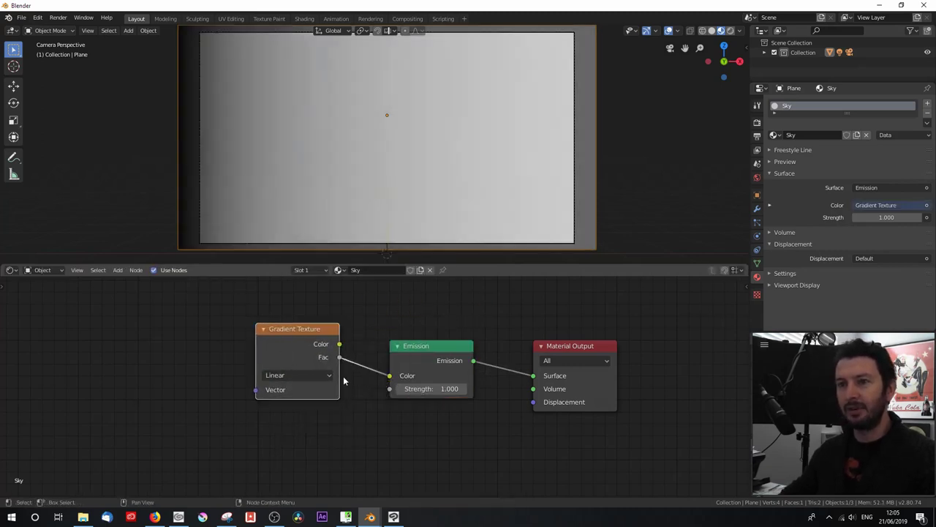
pyautogui.keyDown('shift'); pyautogui.moveTo(344, 144); pyautogui.dragTo(352, 151, button='middle'); pyautogui.keyUp('shift')
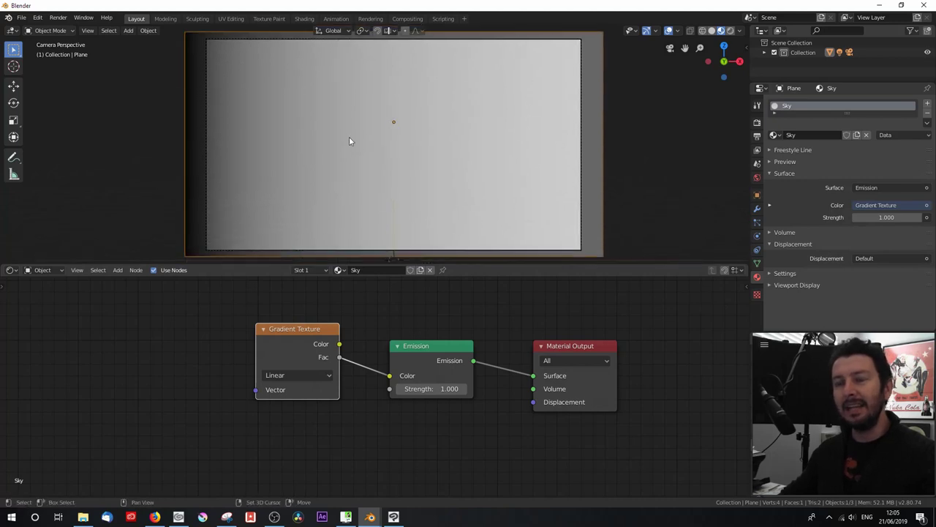
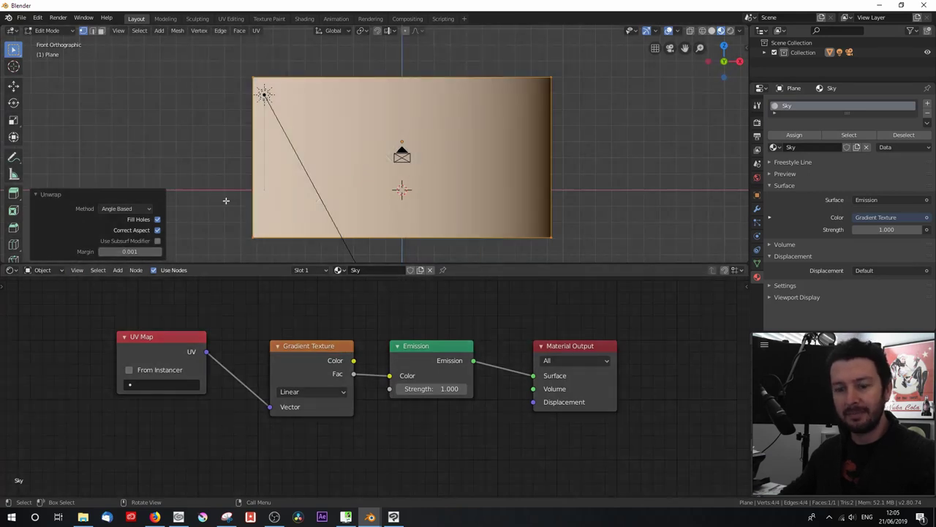
# Split the 3D viewport vertically, make the new area a UV Editor and put the plane in Edit Mode
pyautogui.press('Tab')
pyautogui.moveTo(20, 262); pyautogui.dragTo(293, 220)
pyautogui.click(13, 31)
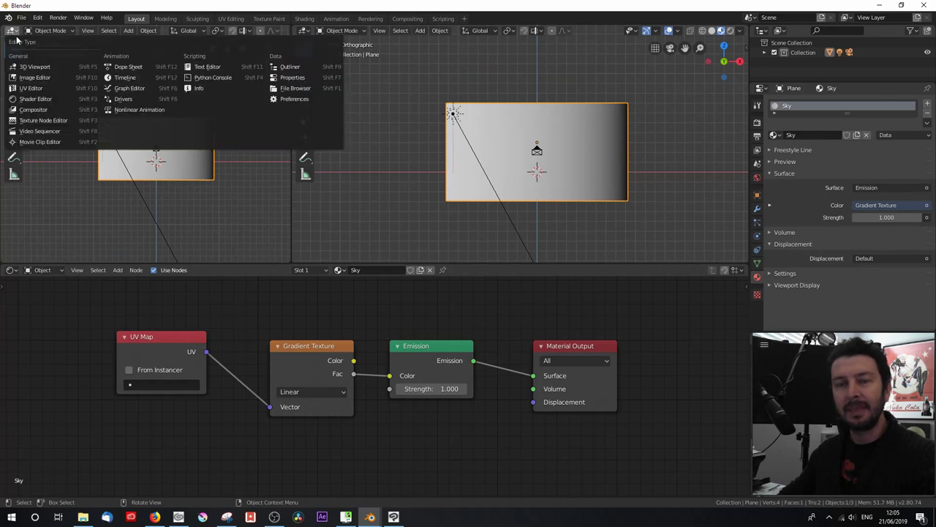
pyautogui.click(32, 89)
pyautogui.press('Tab')
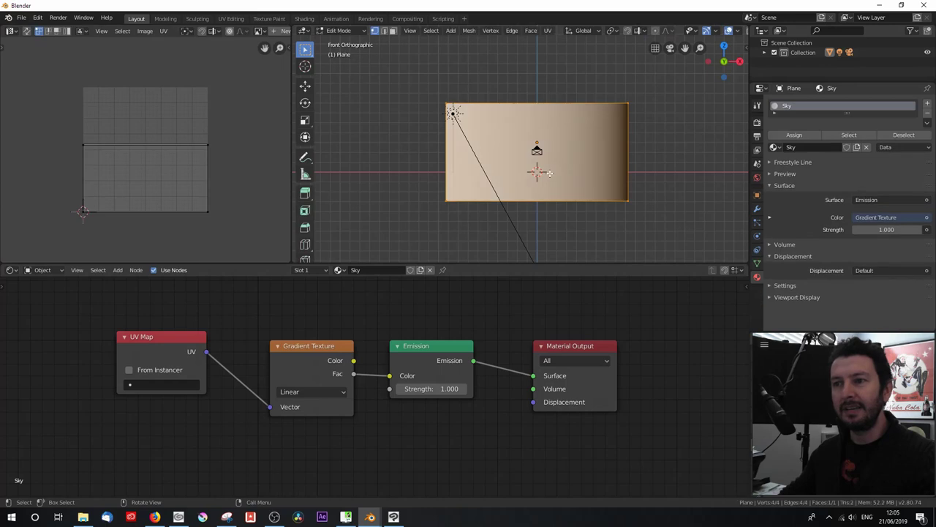
# Rotate all of the plane's UVs a quarter turn and move them up about 0.22 along Y within the UV square
pyautogui.press('a')
pyautogui.press('r')
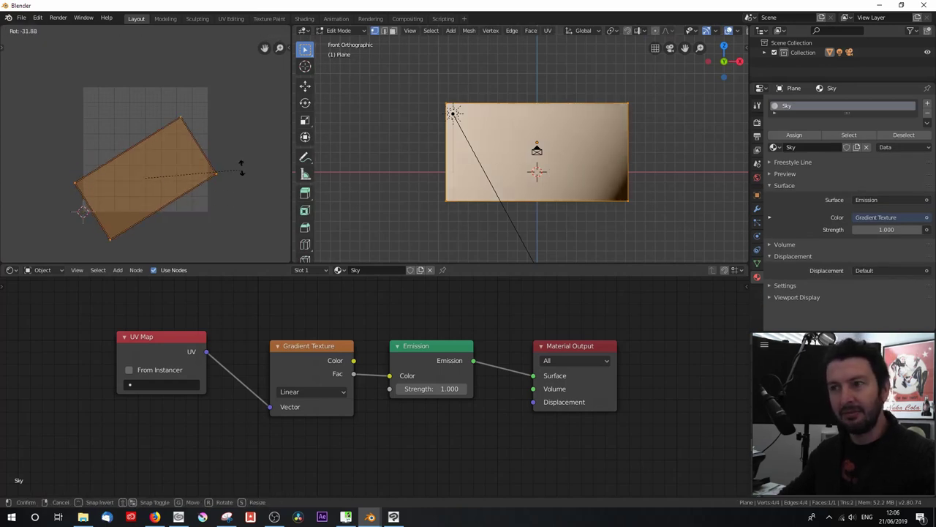
pyautogui.click(163, 219)
pyautogui.press('g')
pyautogui.press('y')
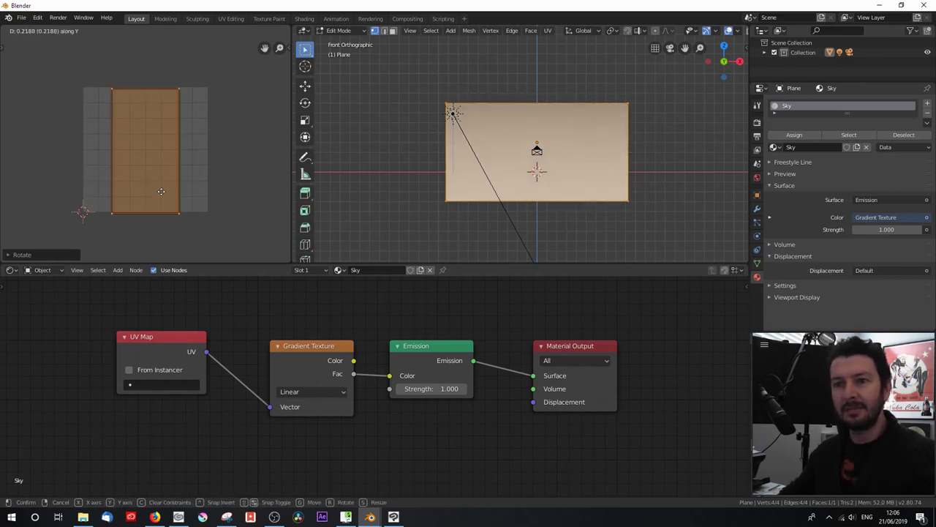
pyautogui.click(165, 169)
# Enlarge the plane's UVs beyond the UV square, with a final stretch of about 1.6 along X, and return to Object Mode
pyautogui.press('s')
pyautogui.press('x')
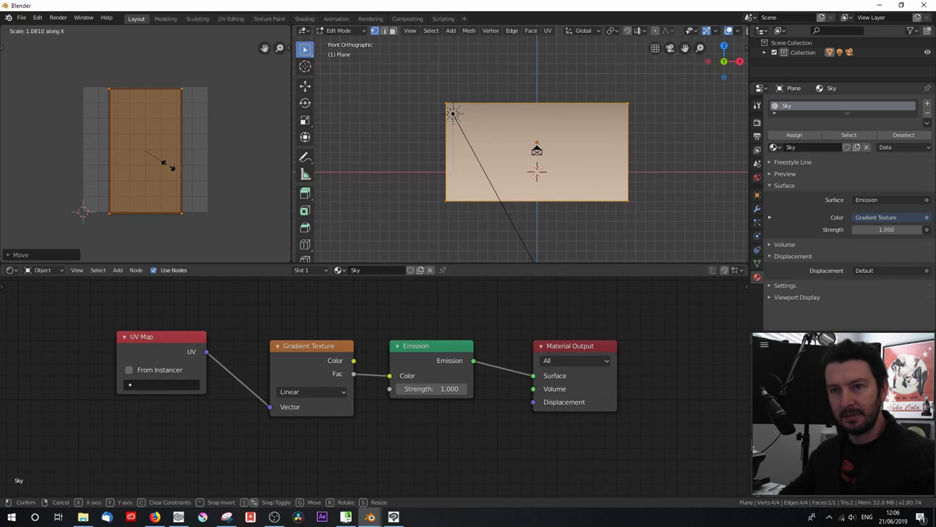
pyautogui.click(203, 174)
pyautogui.press('s')
pyautogui.press('x')
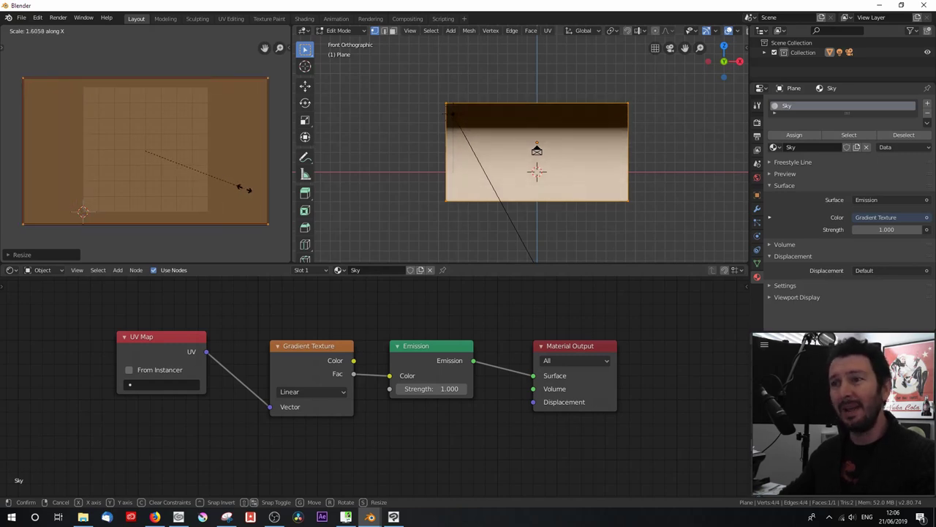
pyautogui.click(244, 192)
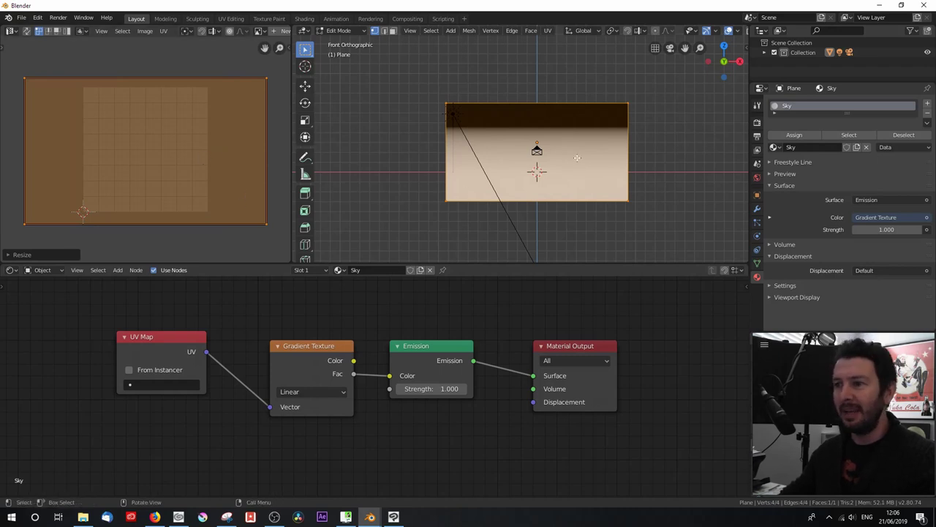
pyautogui.scroll(3, 568, 154)
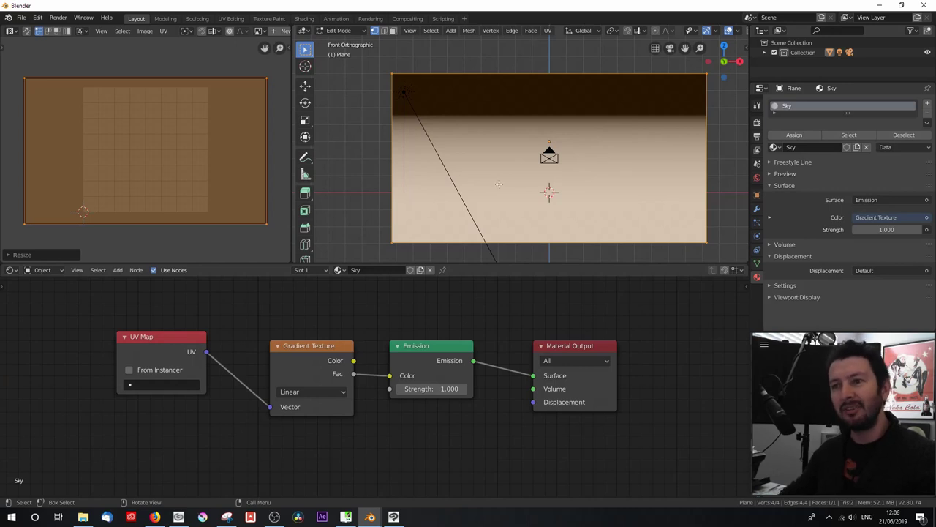
pyautogui.press('Tab')
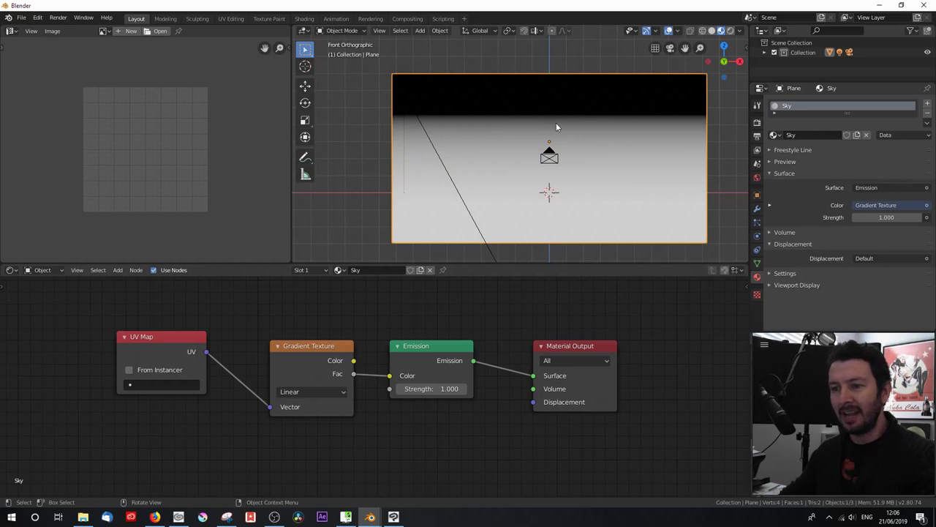
# Make room beside the UV Map node and insert a Mapping node of type Texture between it and the Gradient Texture
pyautogui.moveTo(202, 364); pyautogui.dragTo(104, 361)
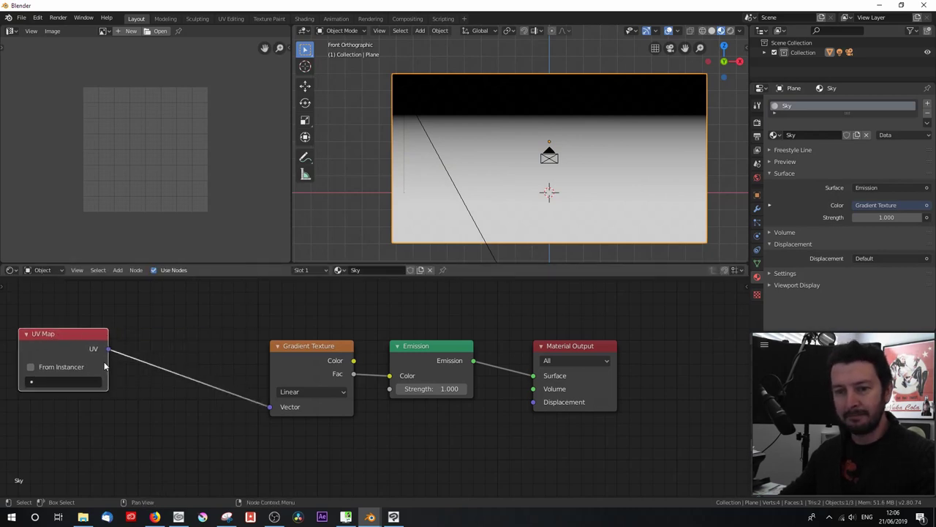
pyautogui.hotkey('shift', 'a')
pyautogui.moveTo(140, 405)
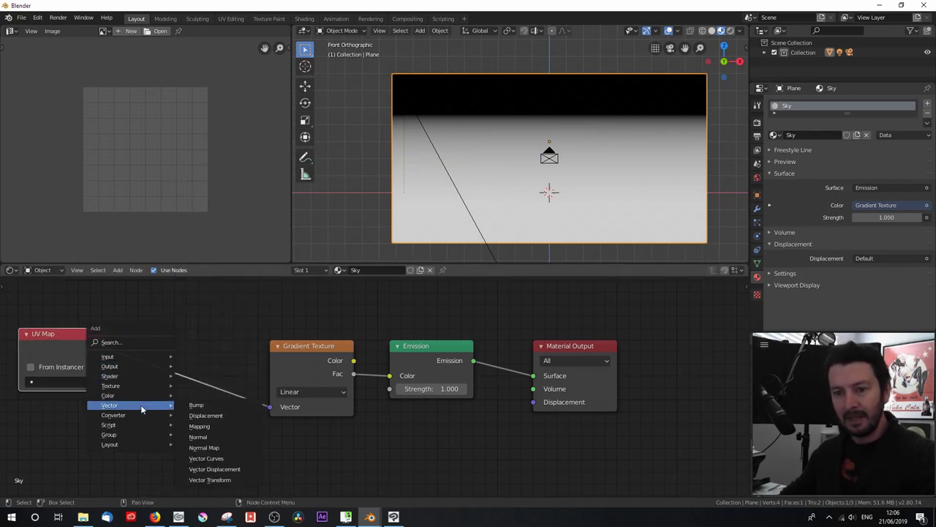
pyautogui.click(217, 425)
pyautogui.click(191, 369)
pyautogui.click(186, 364)
# Try several X scale values on the Mapping node, ending at 12.7
pyautogui.click(293, 392)
pyautogui.write('0.6')
pyautogui.press('Return')
pyautogui.click(292, 392)
pyautogui.write('3.6')
pyautogui.press('Return')
pyautogui.click(289, 392)
pyautogui.write('12.7')
pyautogui.press('Return')
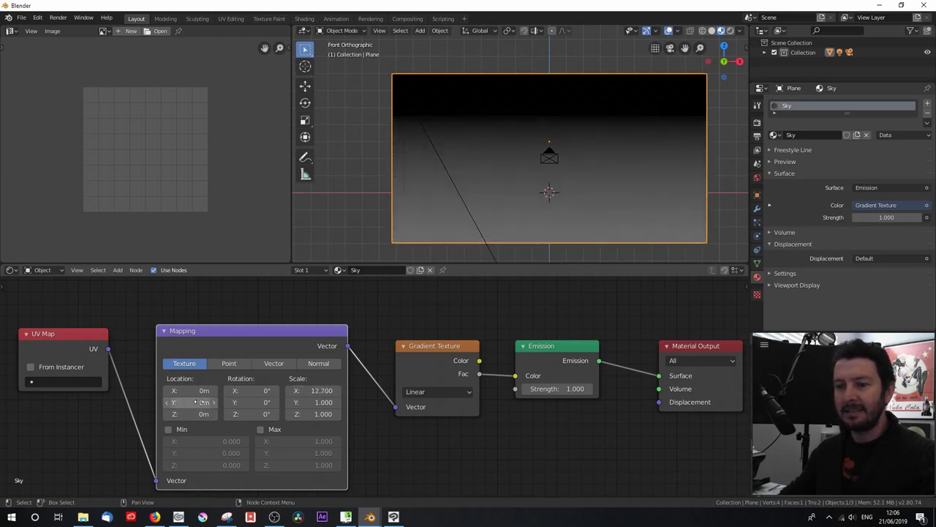
# Set the Mapping node's X location to -0.5 m and its X scale to 12
pyautogui.click(258, 364)
pyautogui.click(185, 364)
pyautogui.click(194, 391)
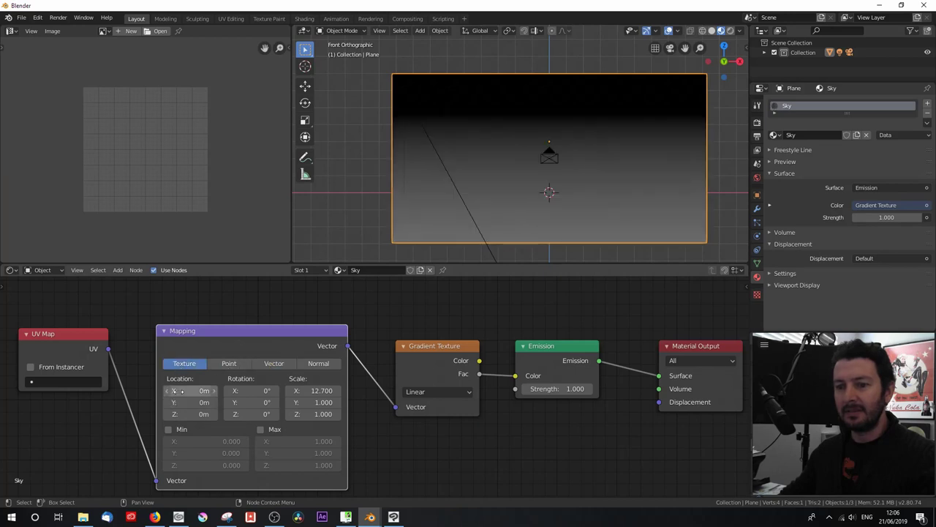
pyautogui.write('0.5')
pyautogui.press('Return')
pyautogui.moveTo(194, 391)
pyautogui.mouseDown()
pyautogui.moveTo(146, 391)
pyautogui.moveTo(179, 390)
pyautogui.mouseUp()
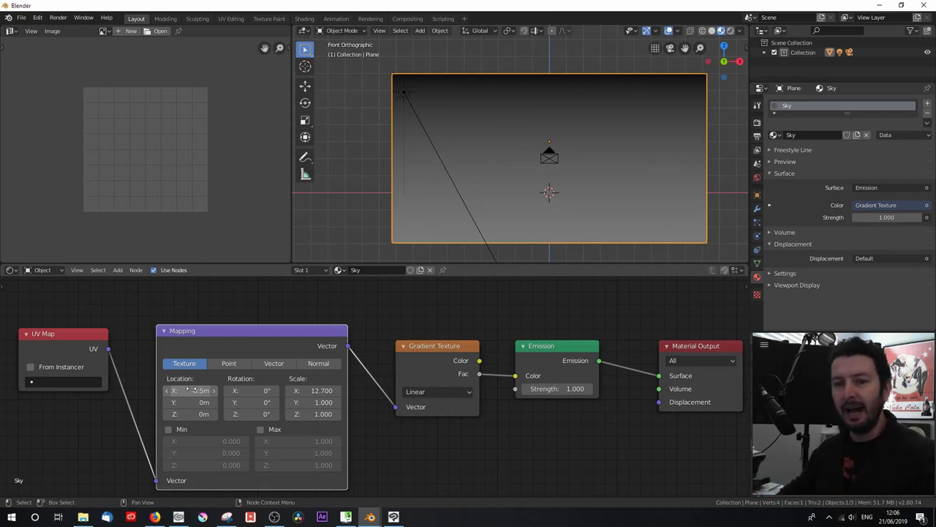
pyautogui.click(322, 390)
pyautogui.write('12')
pyautogui.press('Return')
# Spread the nodes apart to open a wide gap between the Gradient Texture and the Emission shader
pyautogui.moveTo(223, 351); pyautogui.dragTo(221, 338)
pyautogui.scroll(-1, 546, 436)
pyautogui.moveTo(545, 439); pyautogui.dragTo(468, 435, button='middle')
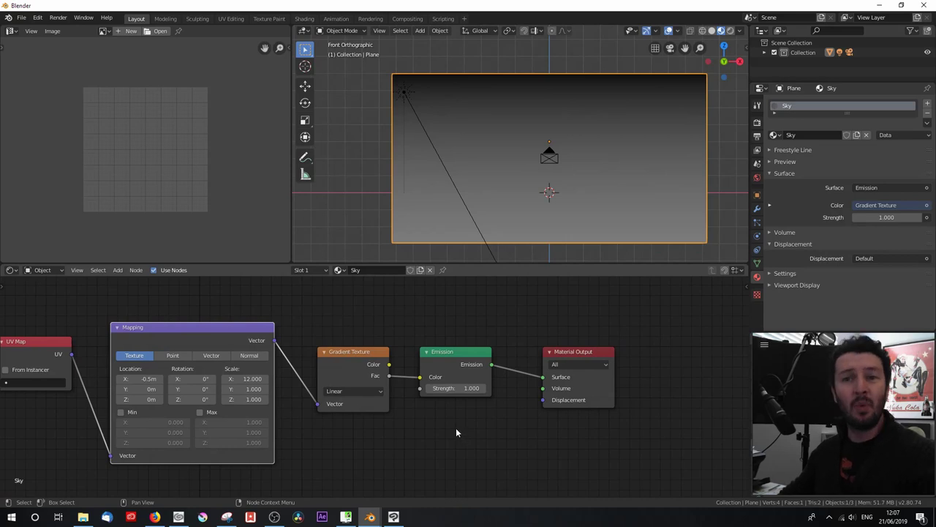
pyautogui.moveTo(587, 351); pyautogui.dragTo(643, 352)
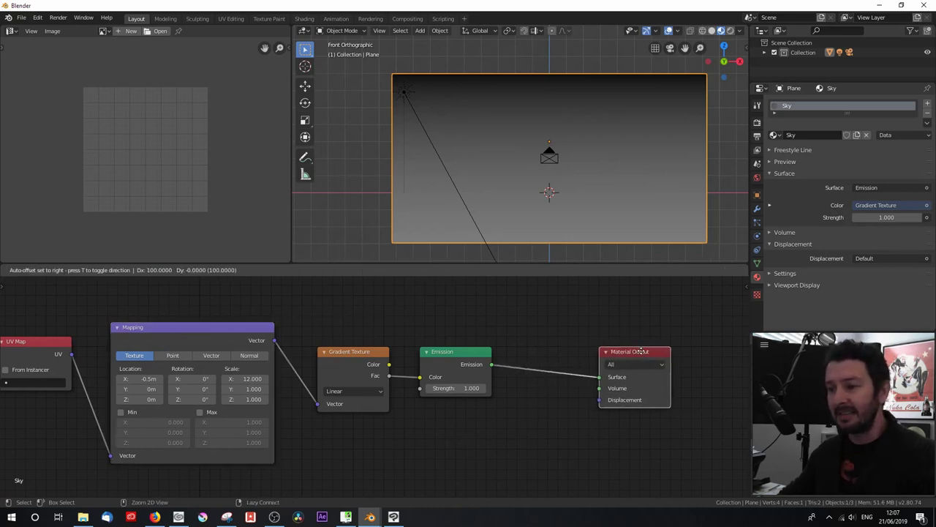
pyautogui.click(447, 352)
pyautogui.moveTo(448, 351); pyautogui.dragTo(535, 351)
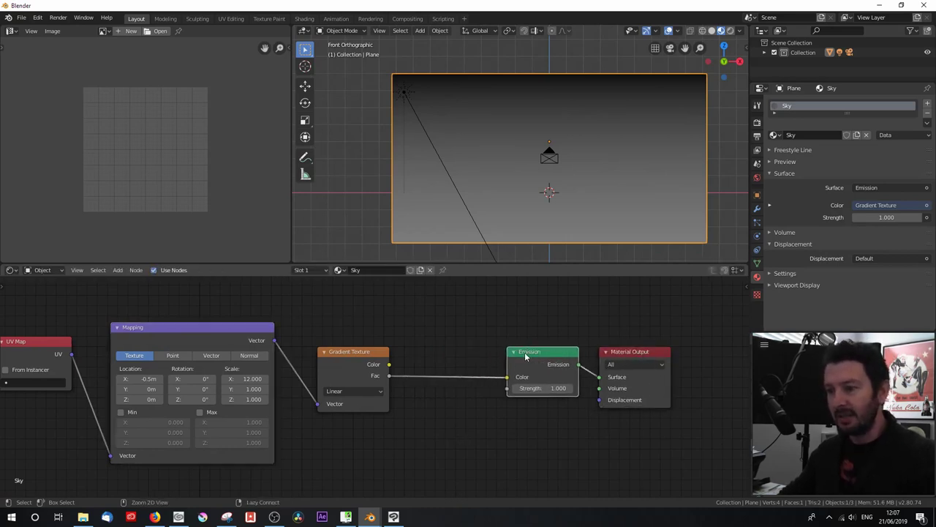
pyautogui.moveTo(349, 357); pyautogui.dragTo(316, 325)
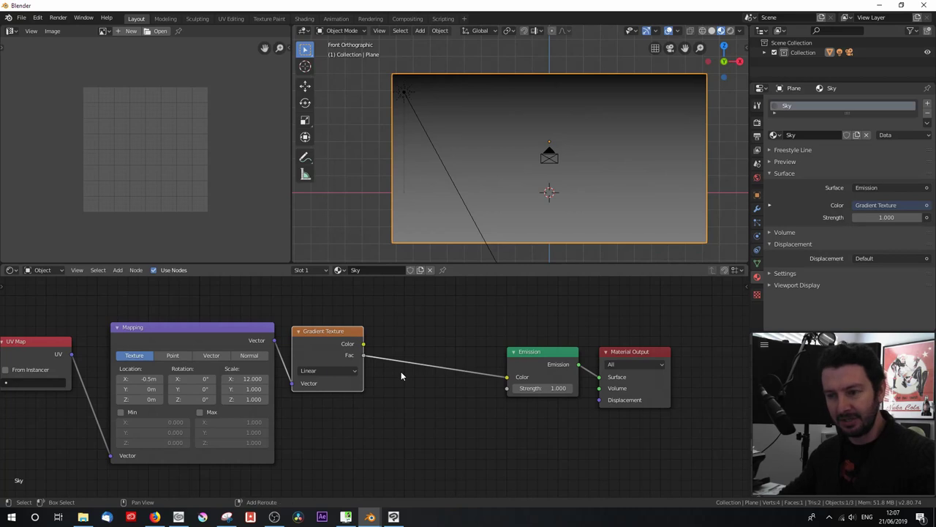
# Insert a MixRGB node on the link between the Gradient Texture's Fac and the Emission Color, feeding Color1
pyautogui.hotkey('shift', 'a')
pyautogui.moveTo(387, 361)
pyautogui.click(443, 415)
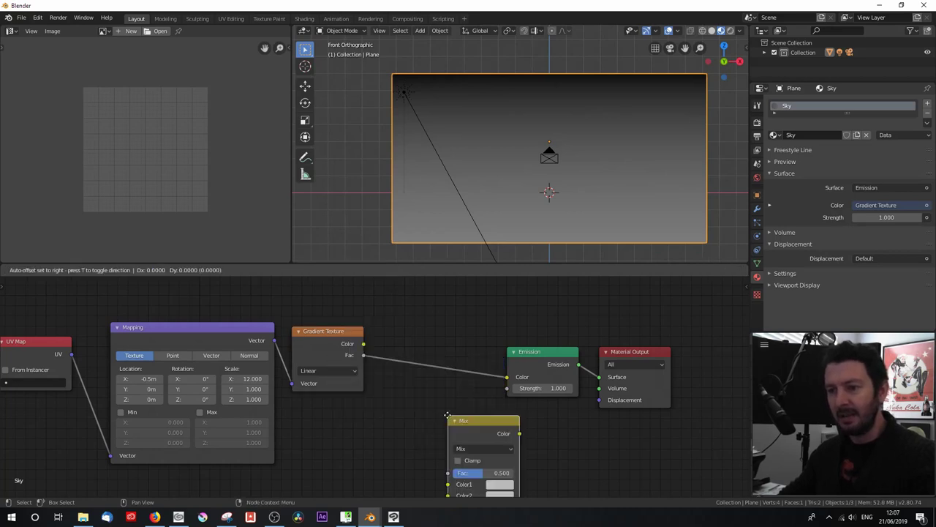
pyautogui.click(416, 356)
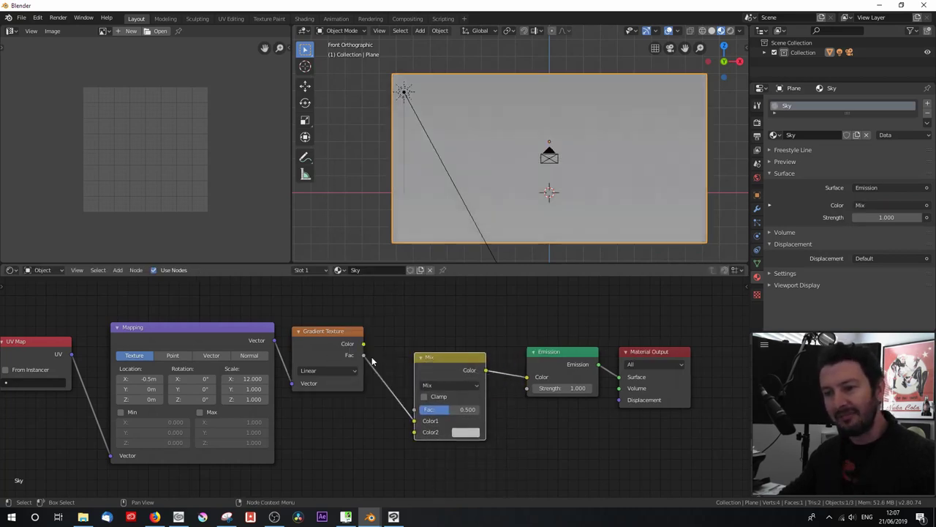
# Connect the Gradient Texture's Fac to the Mix node's Fac and remove its link into Color1
pyautogui.moveTo(363, 355); pyautogui.dragTo(415, 410)
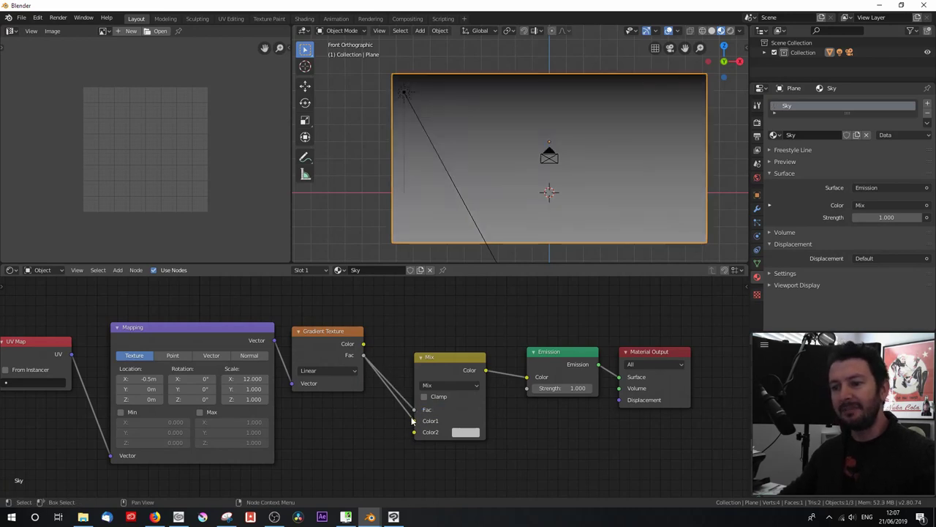
pyautogui.moveTo(439, 360); pyautogui.dragTo(427, 349)
pyautogui.scroll(1, 475, 392)
pyautogui.moveTo(502, 389); pyautogui.dragTo(470, 383, button='middle')
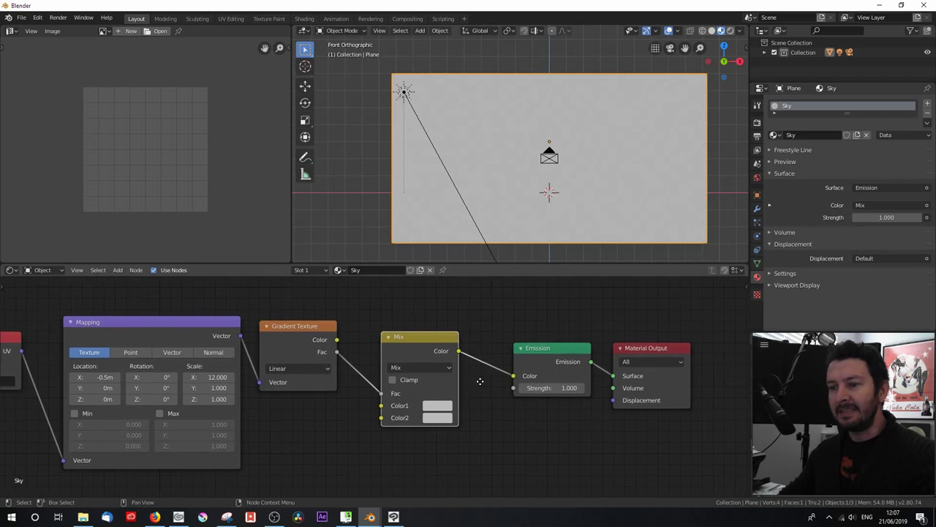
pyautogui.scroll(2, 470, 383)
# Set the Mix node's Color1 to a bright sky blue and Color2 to a saturated golden yellow
pyautogui.click(445, 412)
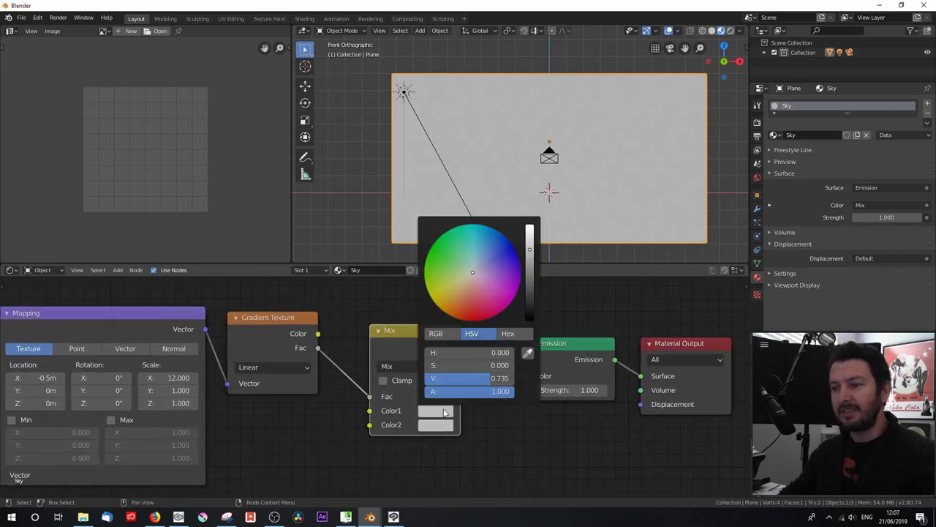
pyautogui.click(491, 227)
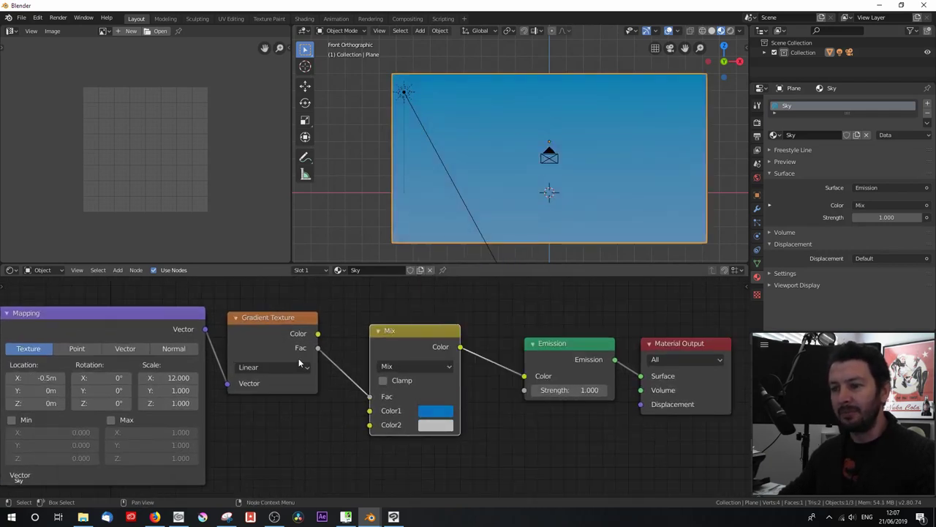
pyautogui.click(436, 423)
pyautogui.moveTo(440, 304); pyautogui.dragTo(436, 318)
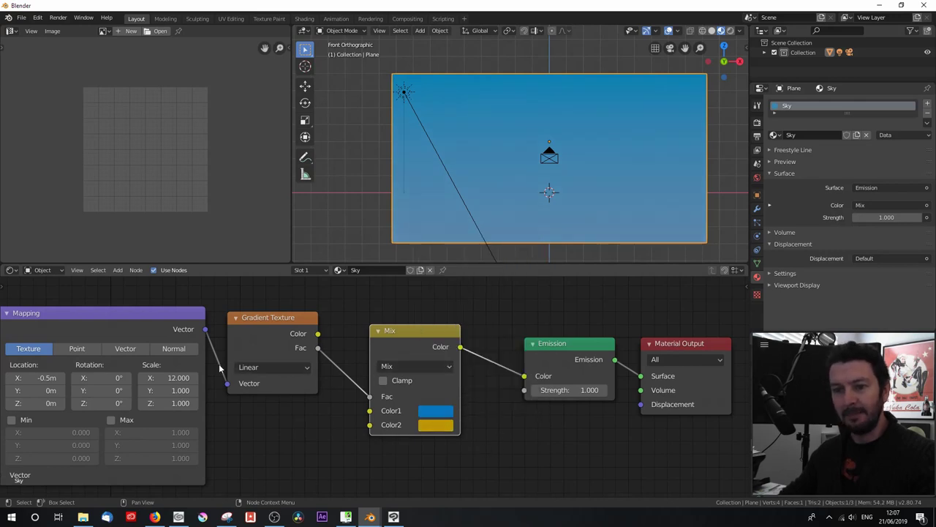
# Reset the Mapping node's X location to 0 m and its X scale to 1
pyautogui.scroll(-1, 233, 410)
pyautogui.moveTo(265, 421); pyautogui.dragTo(312, 407, button='middle')
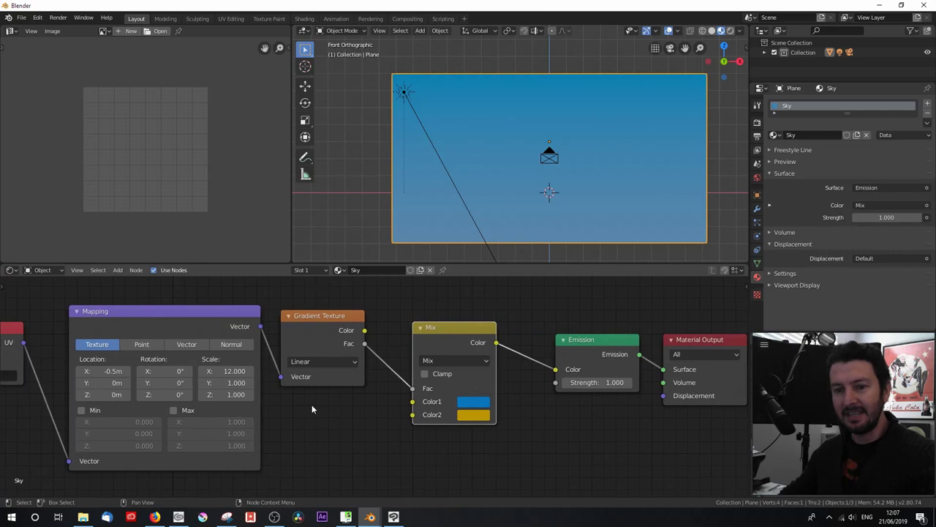
pyautogui.doubleClick(102, 371)
pyautogui.write('0')
pyautogui.press('Return')
pyautogui.moveTo(228, 371); pyautogui.dragTo(169, 371)
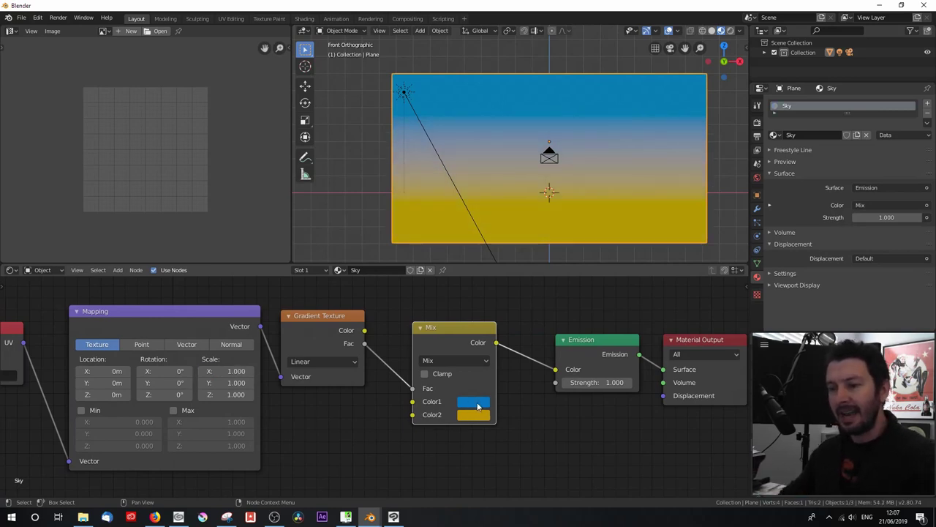
# Adjust the Mapping node's X location to -0.6 m and its X scale to 1.5
pyautogui.moveTo(102, 371); pyautogui.dragTo(117, 382)
pyautogui.moveTo(219, 371); pyautogui.dragTo(248, 374)
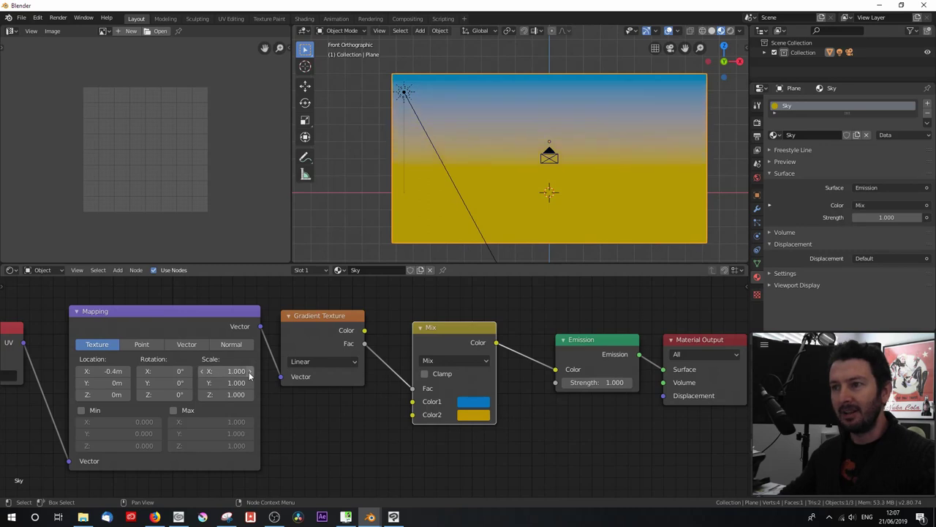
pyautogui.click(248, 372)
pyautogui.click(249, 372)
pyautogui.click(249, 372)
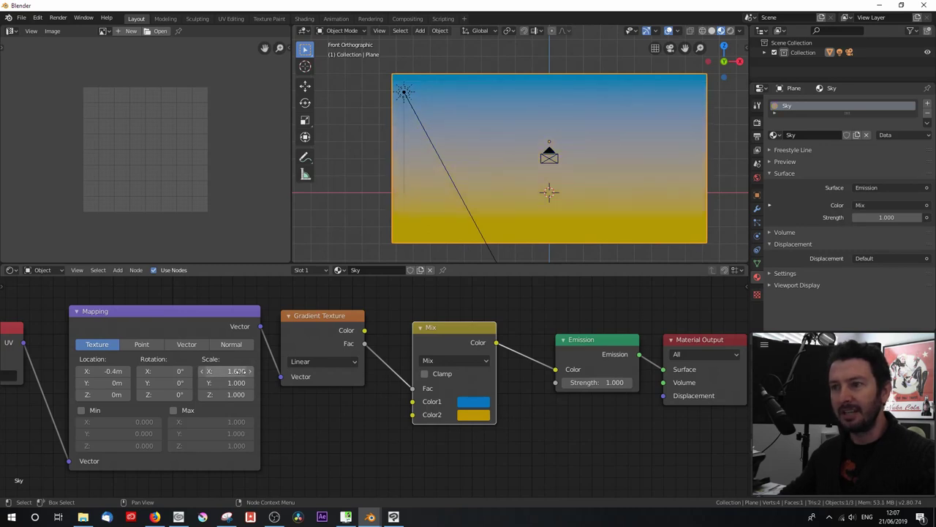
pyautogui.click(205, 372)
pyautogui.click(82, 371)
pyautogui.click(82, 371)
pyautogui.scroll(-1, 361, 455)
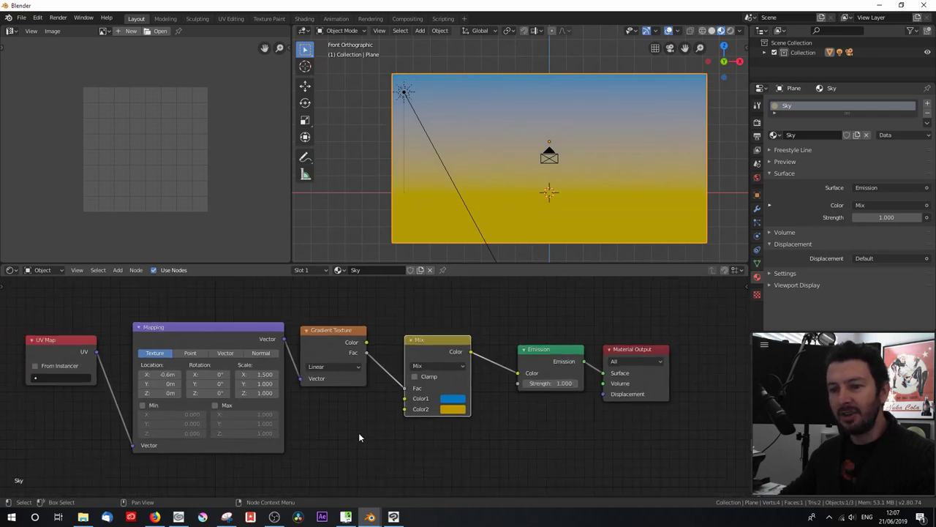
# Change the Mix node's Color2 to a pale warm yellow-orange at full brightness
pyautogui.scroll(1, 359, 437)
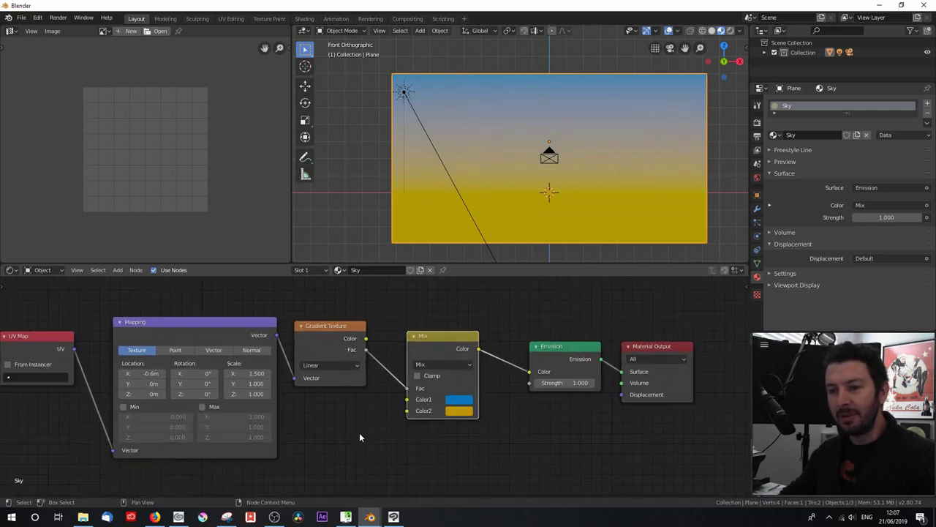
pyautogui.click(458, 400)
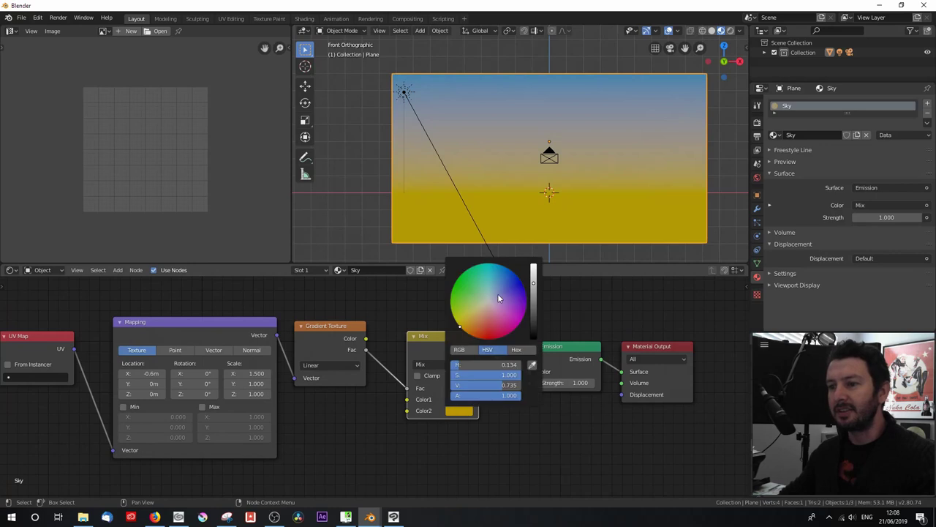
pyautogui.moveTo(473, 322); pyautogui.dragTo(474, 313)
pyautogui.moveTo(533, 286); pyautogui.dragTo(533, 266)
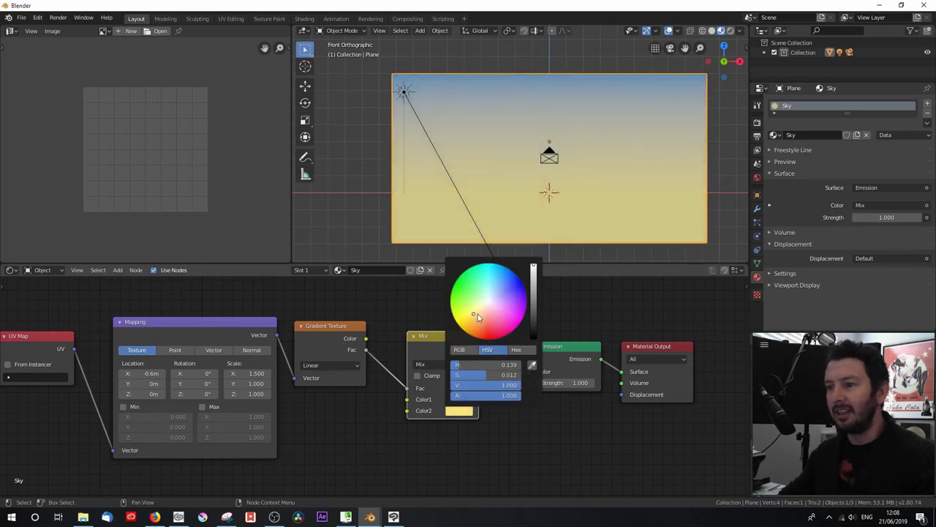
pyautogui.moveTo(477, 316); pyautogui.dragTo(477, 319)
# Set the Mix node's Color1 to a deeper blue (H 0.621, S 0.681, V 0.625) and the Mapping node's X location to -0.5 m
pyautogui.click(459, 399)
pyautogui.moveTo(503, 270)
pyautogui.mouseDown()
pyautogui.moveTo(534, 265)
pyautogui.moveTo(534, 280)
pyautogui.mouseUp()
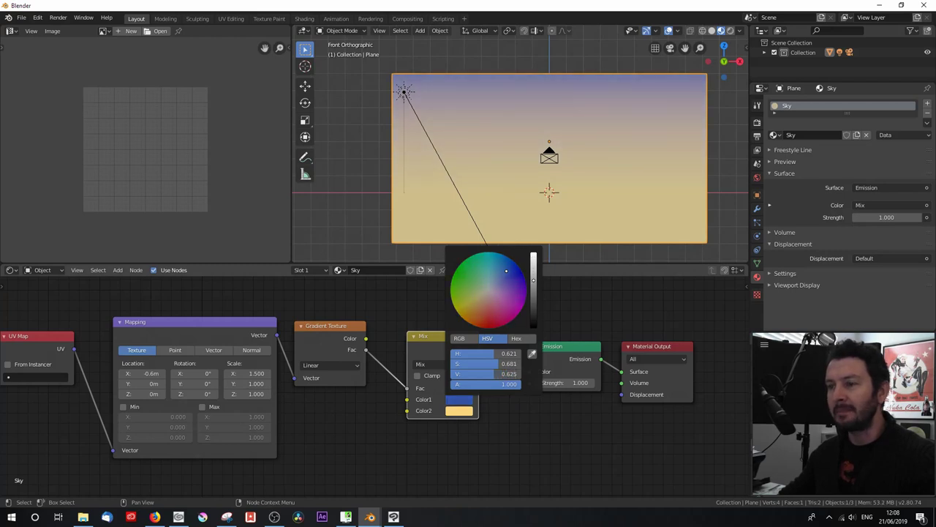
pyautogui.click(165, 375)
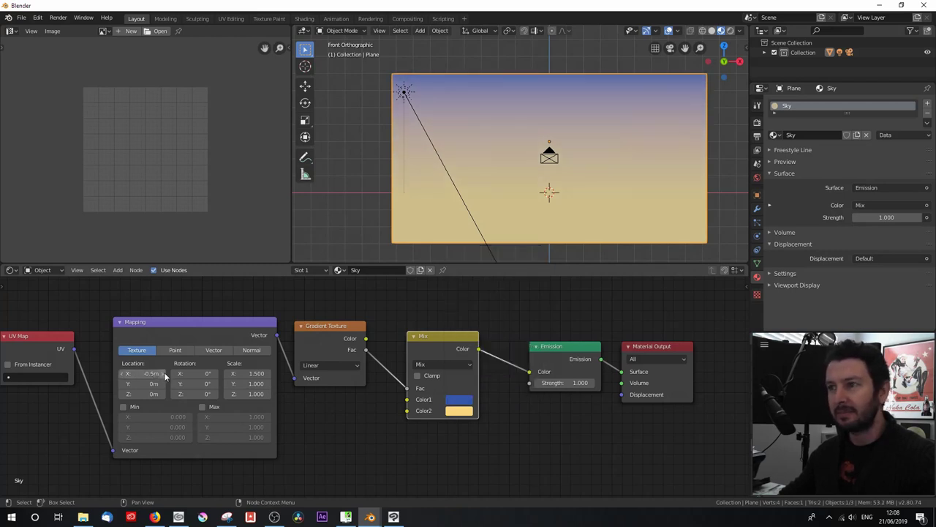
pyautogui.moveTo(437, 230); pyautogui.dragTo(507, 216, button='middle')
pyautogui.press('KP_1')
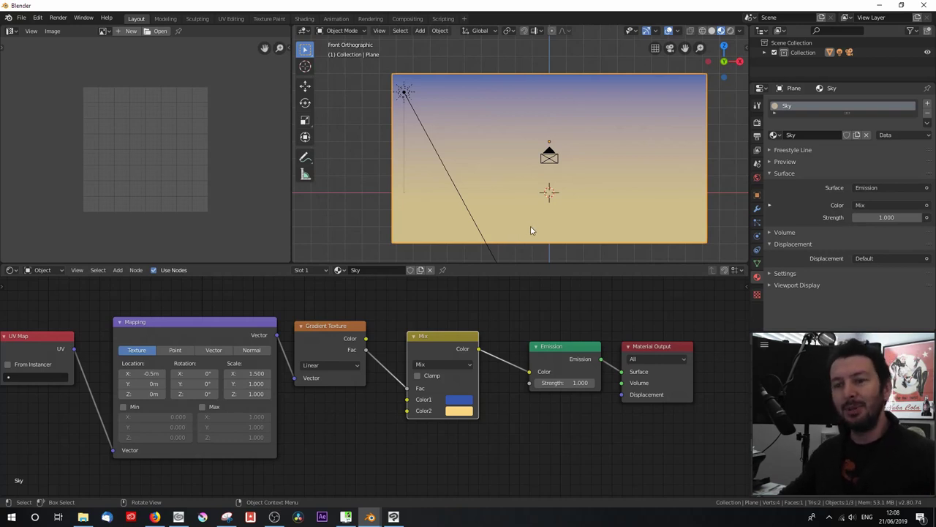
# Enlarge the 3D viewport over the image editor's area and switch it to wireframe shading in the front view
pyautogui.click(11, 270)
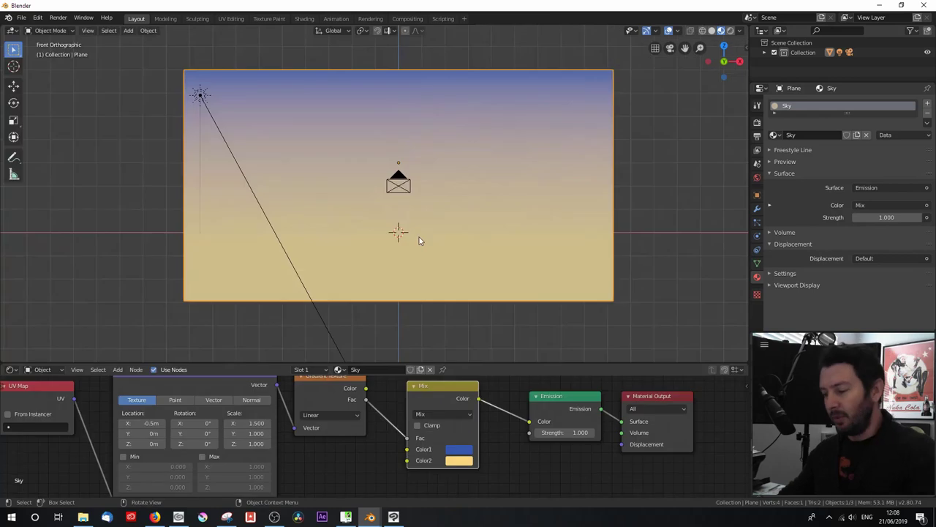
pyautogui.press('KP_3')
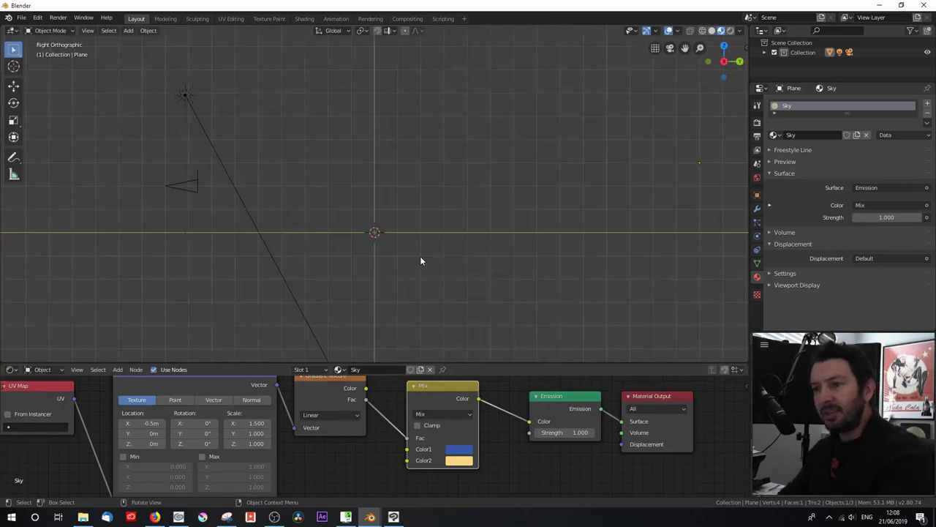
pyautogui.press('z')
pyautogui.click(465, 249)
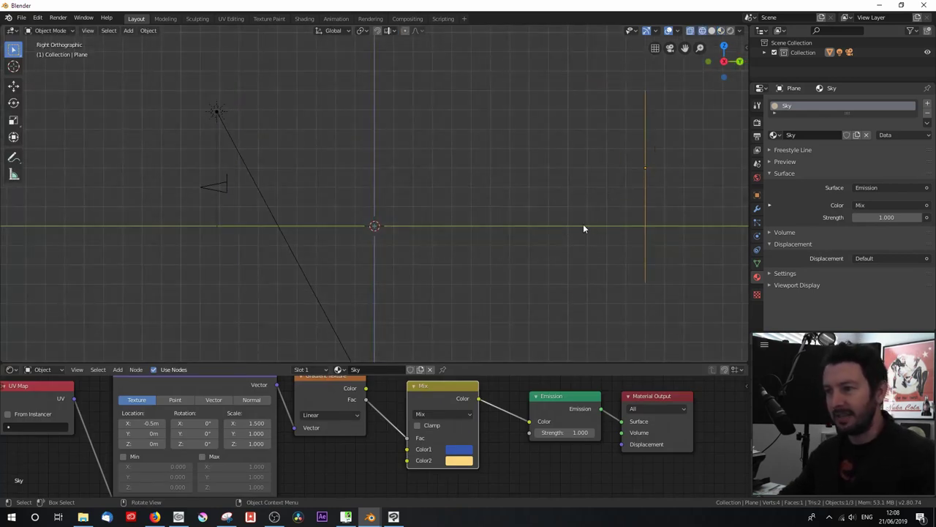
pyautogui.press('KP_1')
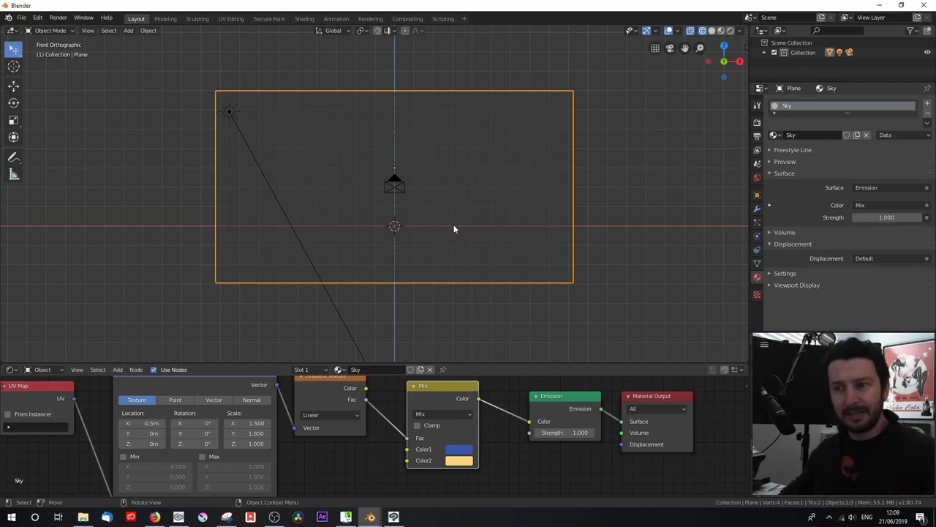
# Add a blank Grease Pencil object at the world origin
pyautogui.hotkey('shift', 'a')
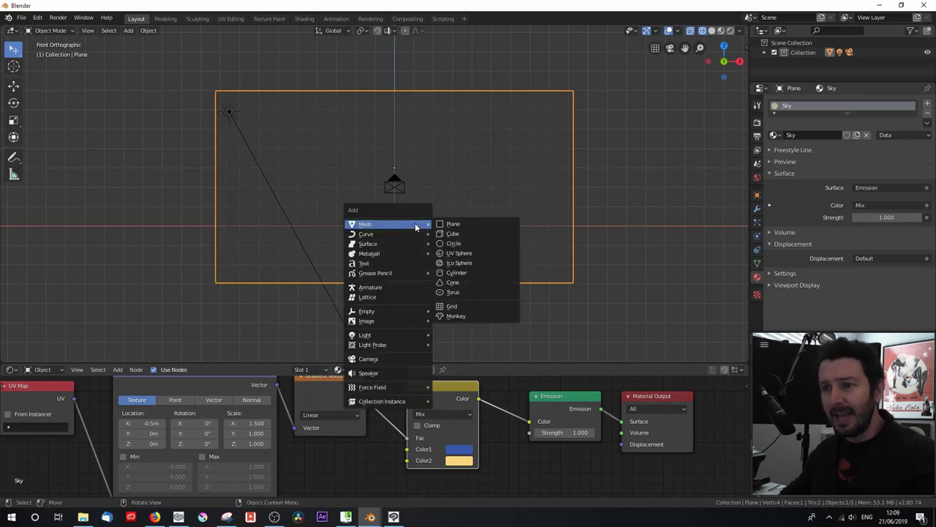
pyautogui.moveTo(386, 272)
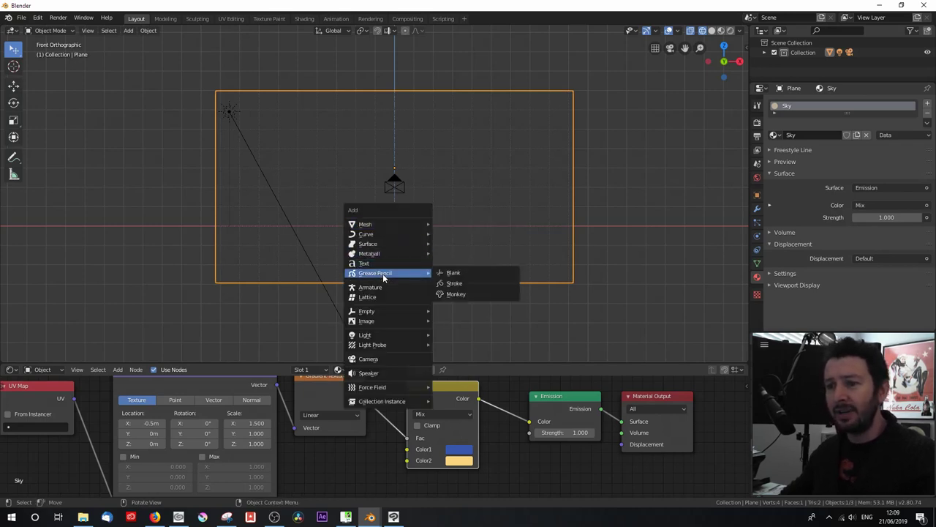
pyautogui.click(458, 272)
pyautogui.scroll(6, 377, 199)
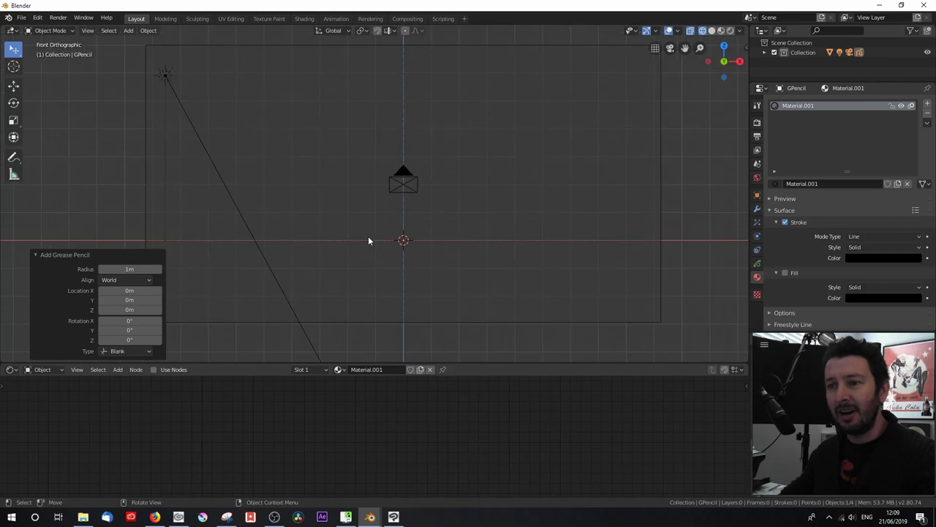
pyautogui.scroll(3, 409, 216)
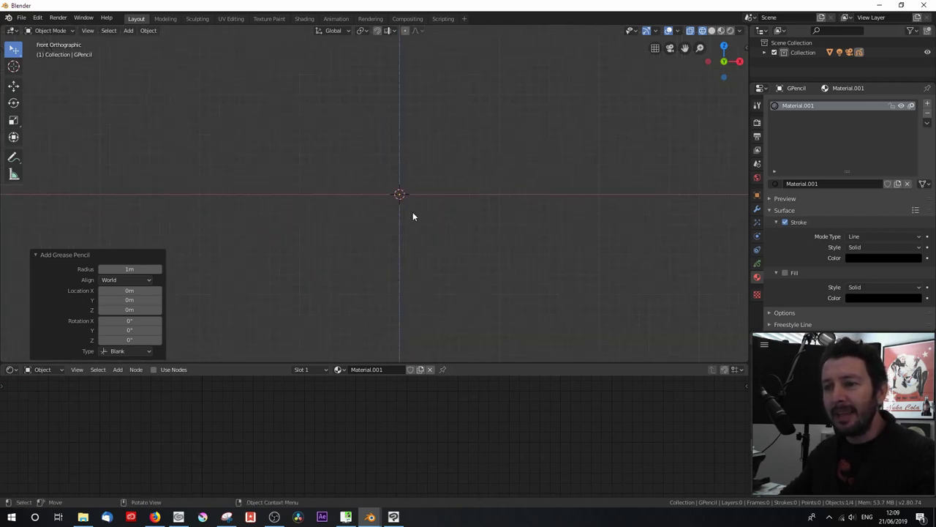
# Enable the axis display for the Grease Pencil object in its viewport display settings
pyautogui.click(758, 264)
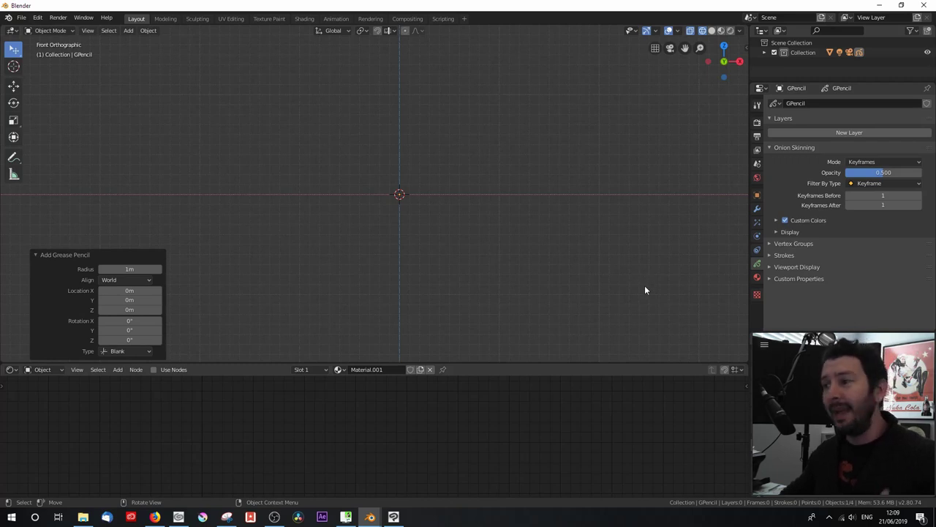
pyautogui.click(758, 199)
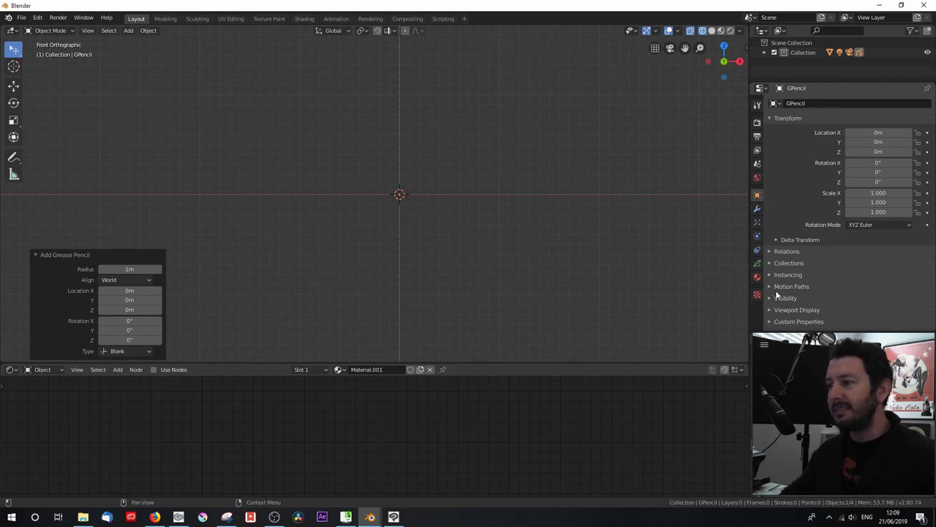
pyautogui.scroll(-1, 800, 268)
pyautogui.click(797, 271)
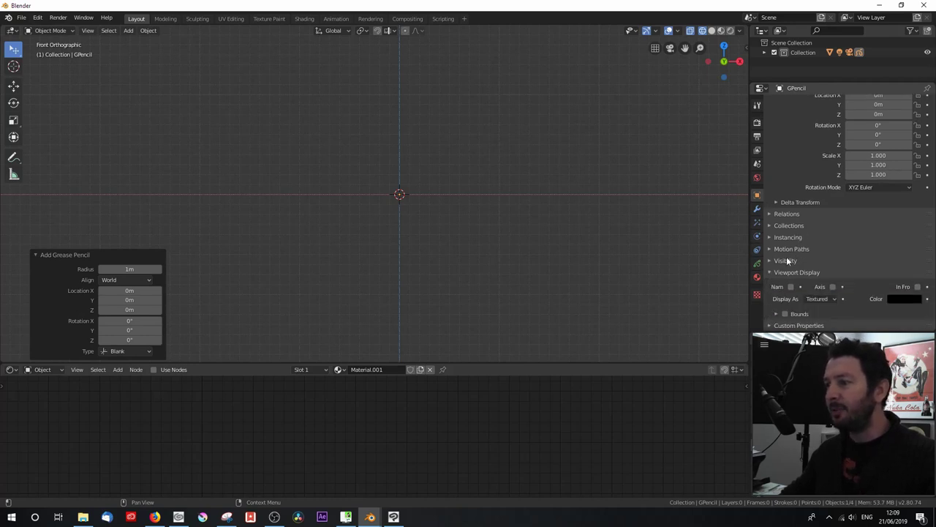
pyautogui.click(833, 286)
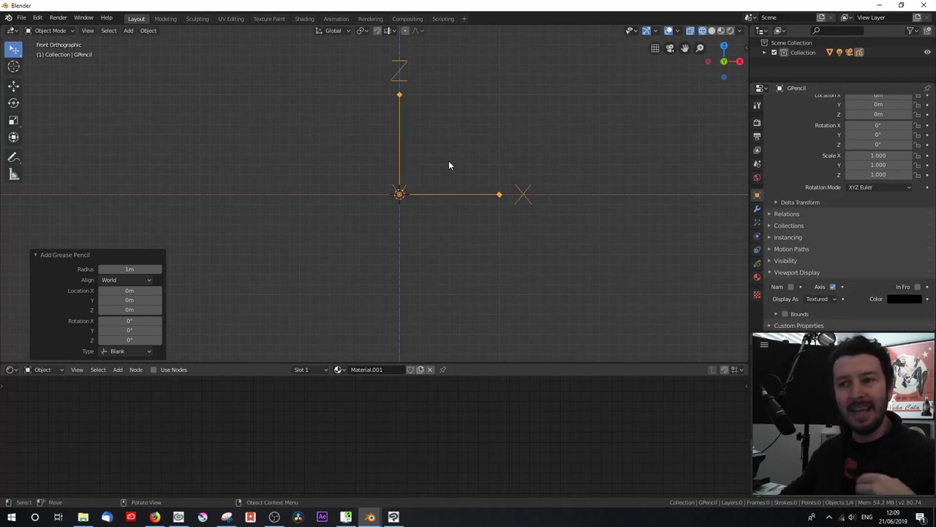
pyautogui.moveTo(478, 159); pyautogui.dragTo(556, 183, button='middle')
# Rename the Grease Pencil data as Clouds and add a new layer to it
pyautogui.click(757, 263)
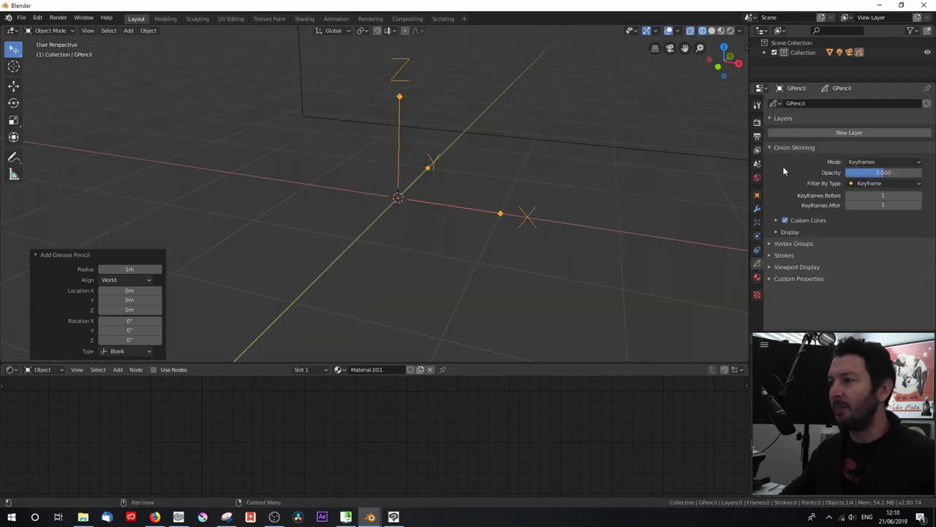
pyautogui.doubleClick(812, 103)
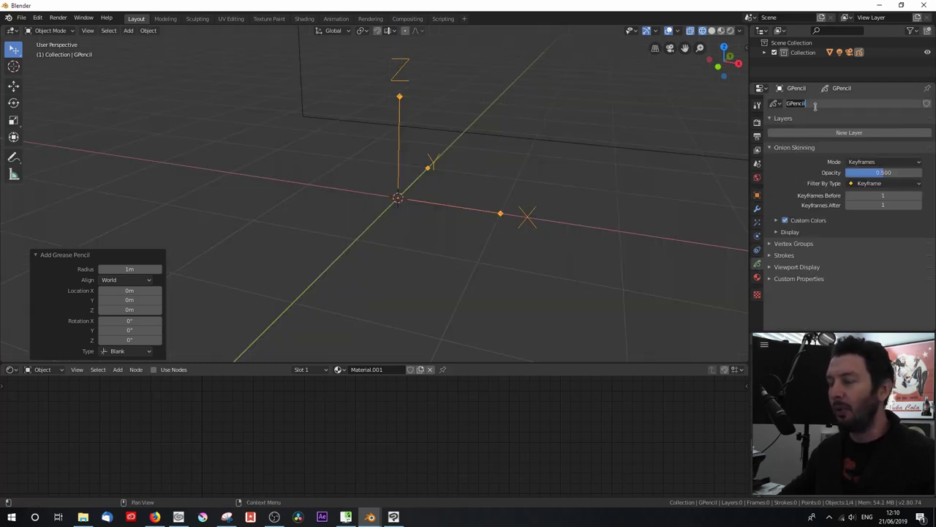
pyautogui.write('Clouds')
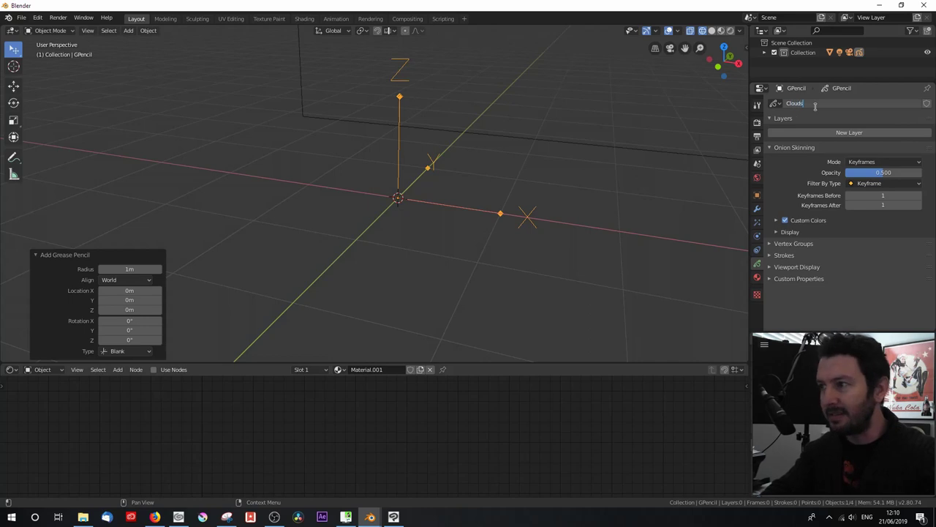
pyautogui.press('Return')
pyautogui.click(838, 133)
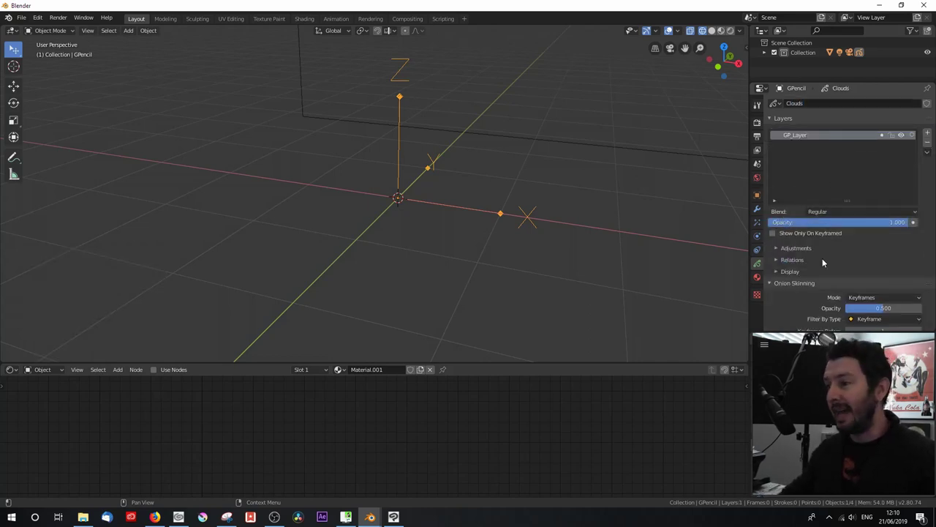
# Turn on the Grease Pencil Canvas grid in the viewport overlays
pyautogui.scroll(-2, 808, 289)
pyautogui.scroll(-3, 808, 289)
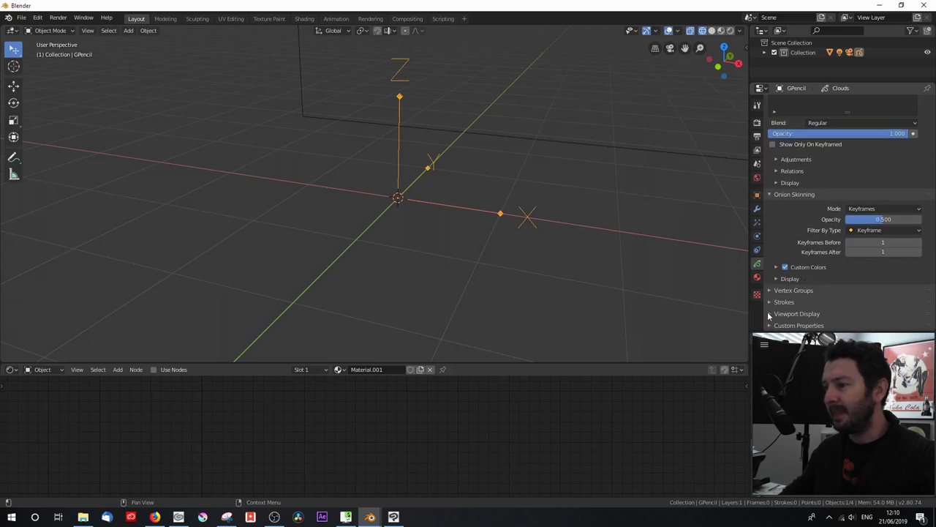
pyautogui.click(680, 32)
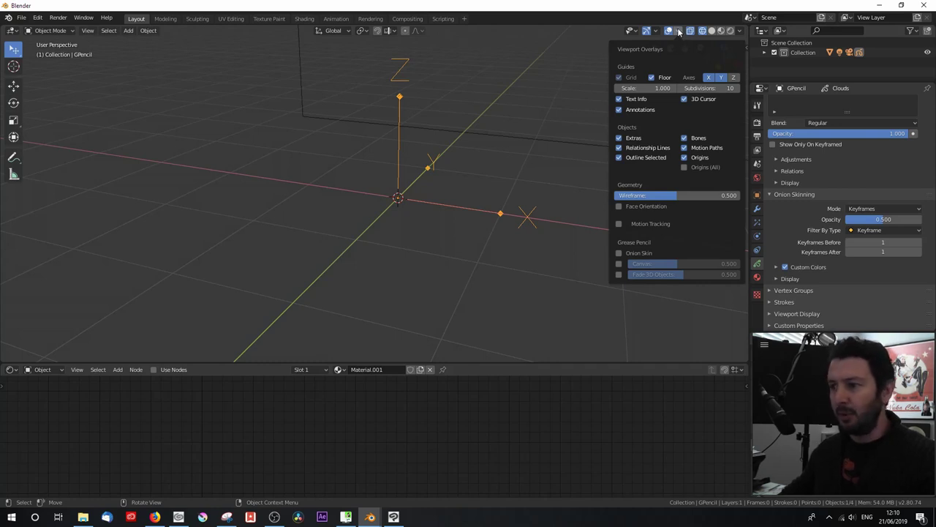
pyautogui.click(620, 263)
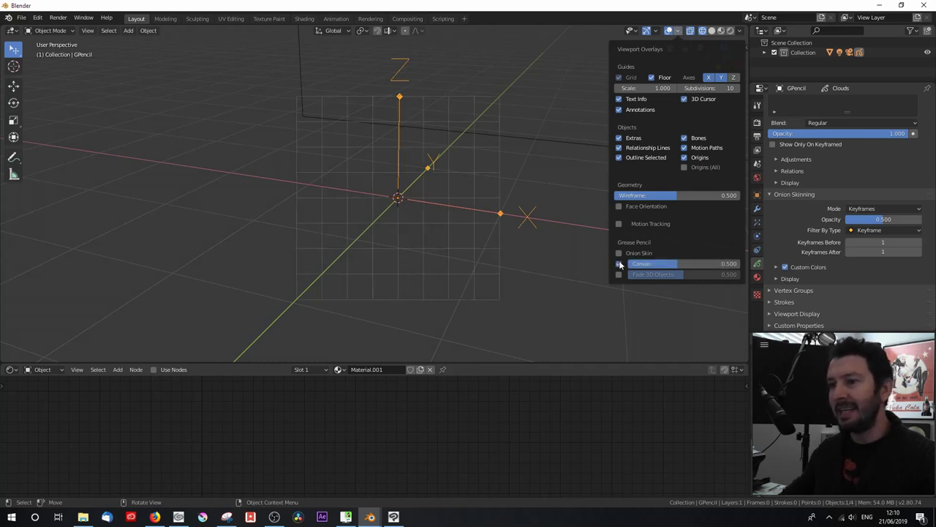
# Expand the Clouds data's viewport display settings to reach the canvas options
pyautogui.moveTo(508, 212)
pyautogui.mouseDown(button='middle')
pyautogui.moveTo(480, 191)
pyautogui.moveTo(416, 183)
pyautogui.moveTo(500, 213)
pyautogui.moveTo(577, 174)
pyautogui.moveTo(490, 155)
pyautogui.moveTo(459, 199)
pyautogui.moveTo(512, 200)
pyautogui.moveTo(557, 187)
pyautogui.moveTo(539, 202)
pyautogui.moveTo(450, 194)
pyautogui.moveTo(487, 188)
pyautogui.moveTo(477, 186)
pyautogui.mouseUp(button='middle')
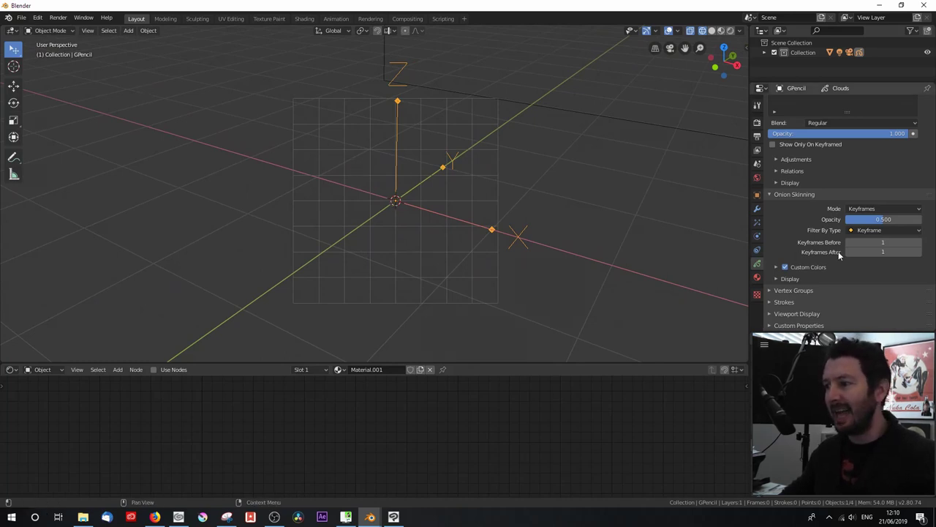
pyautogui.click(774, 318)
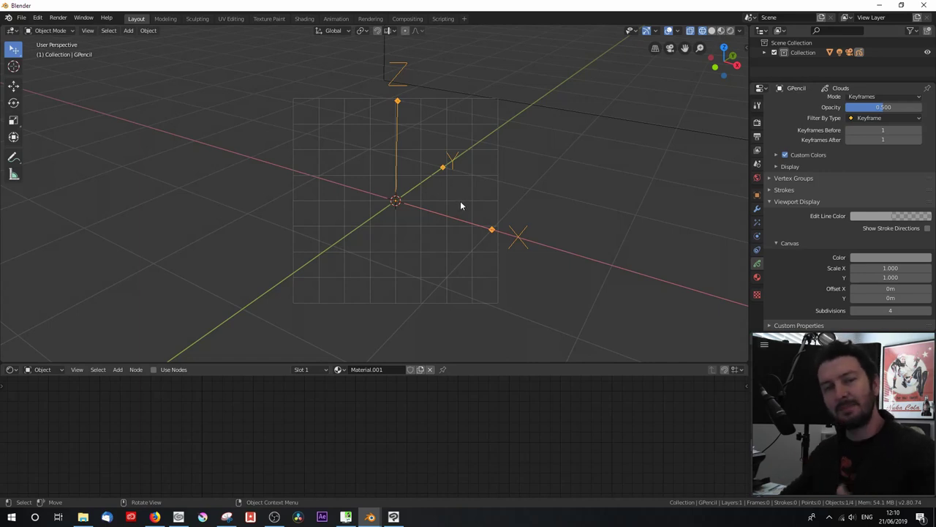
# Switch the Grease Pencil object to Draw mode and set its drawing plane to Front (X-Z)
pyautogui.click(13, 31)
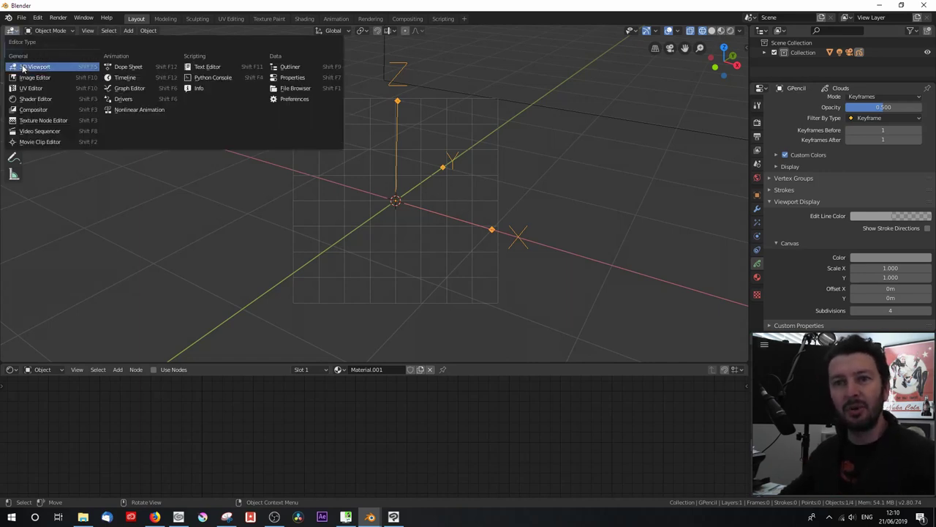
pyautogui.click(49, 30)
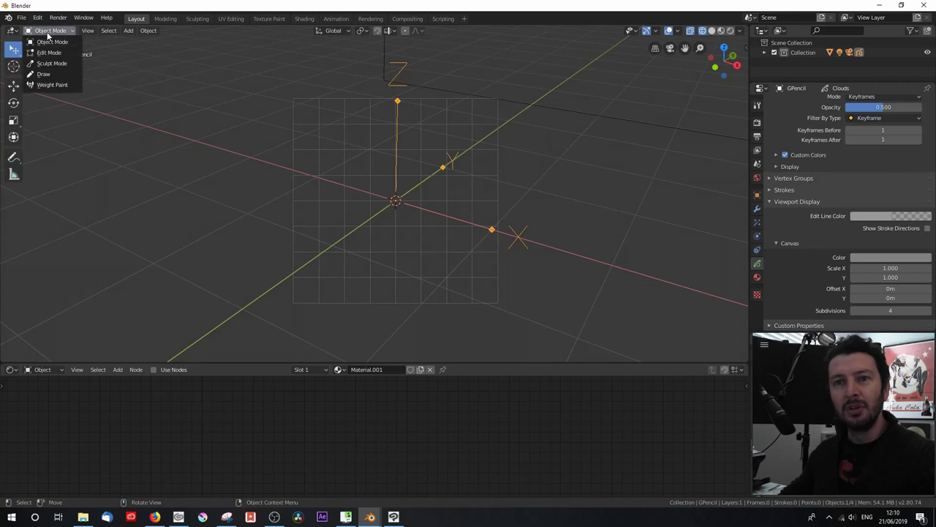
pyautogui.click(45, 74)
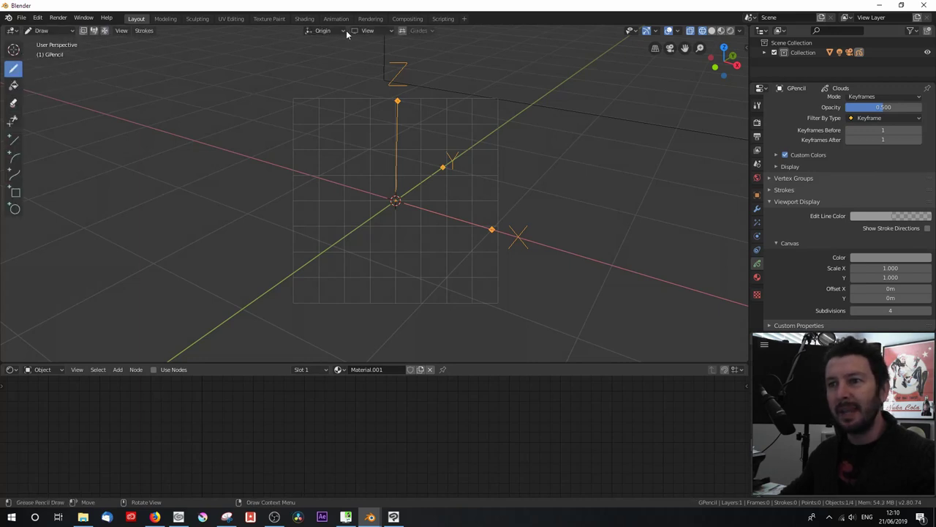
pyautogui.click(344, 30)
pyautogui.click(366, 30)
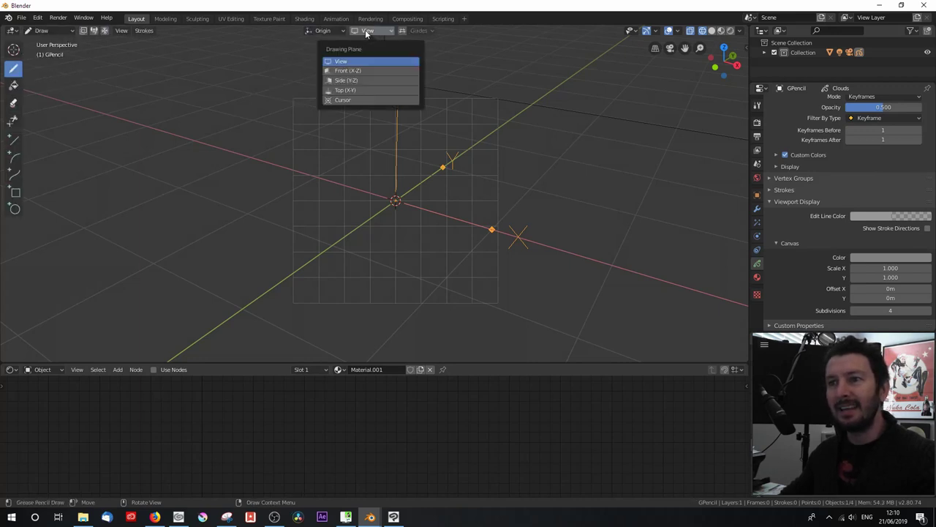
pyautogui.click(366, 70)
# Set the Grease Pencil canvas scale to 2 in both X and Y
pyautogui.moveTo(415, 197); pyautogui.dragTo(617, 212, button='middle')
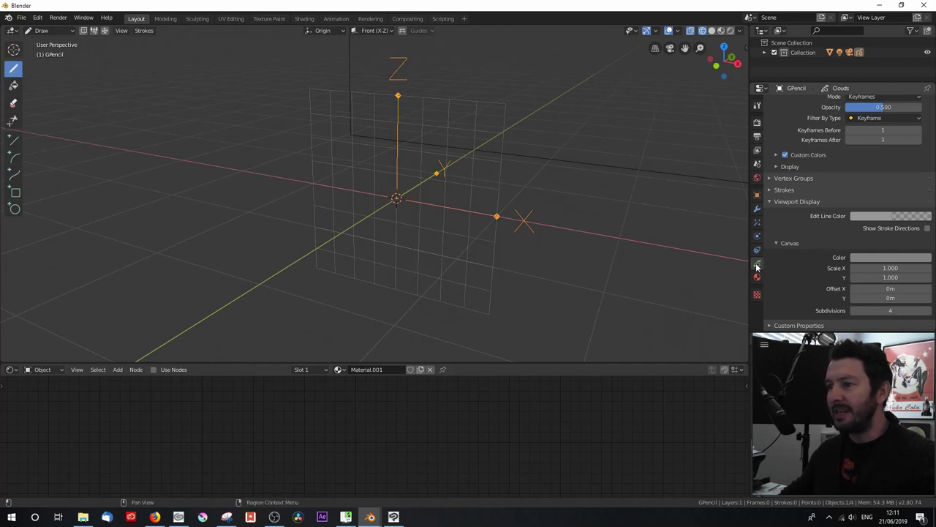
pyautogui.scroll(6, 852, 194)
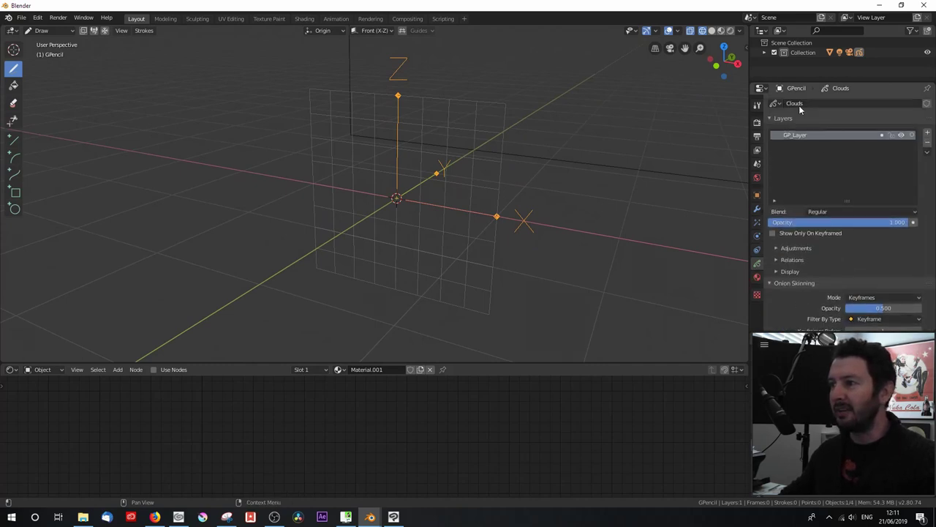
pyautogui.scroll(-3, 809, 253)
pyautogui.scroll(-3, 808, 247)
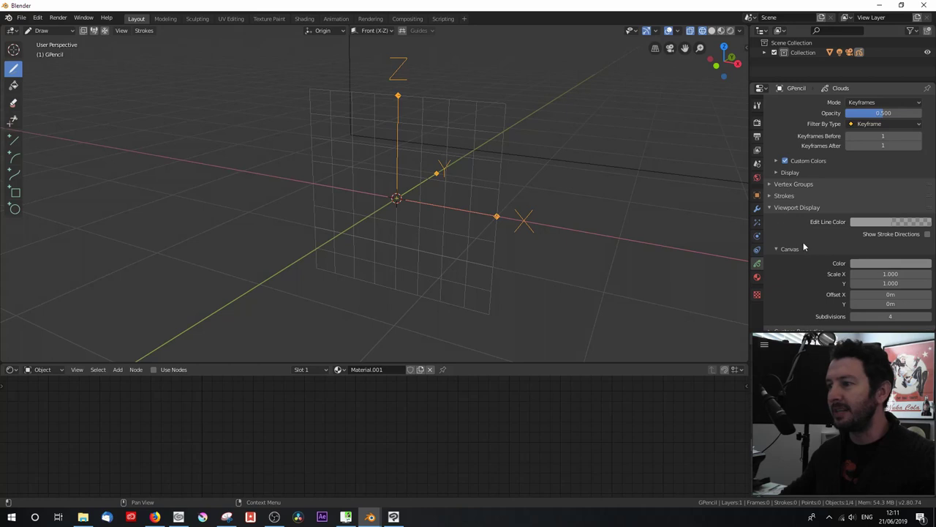
pyautogui.scroll(-1, 806, 263)
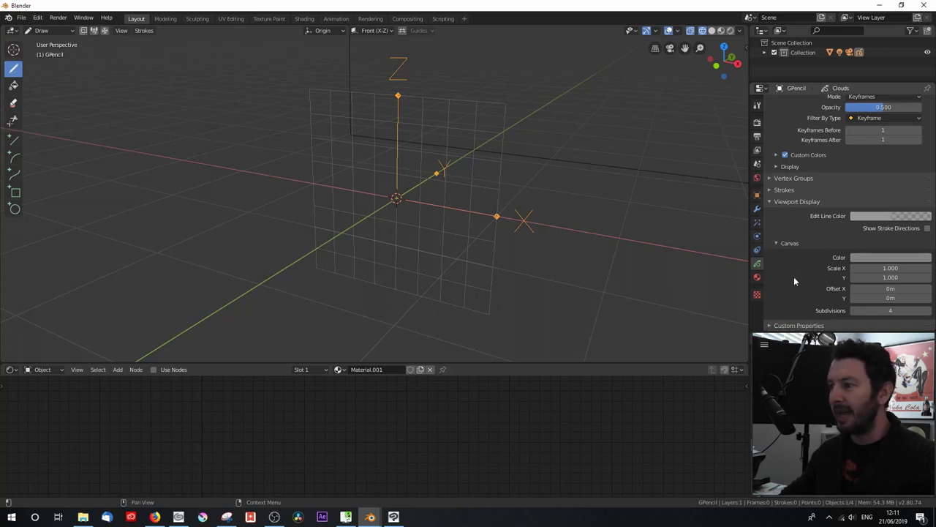
pyautogui.press('KP_1')
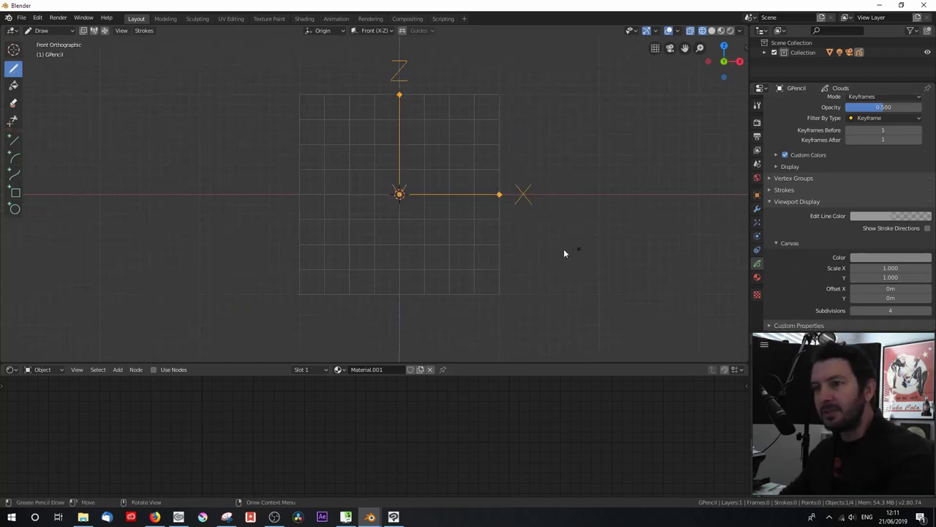
pyautogui.press('KP_0')
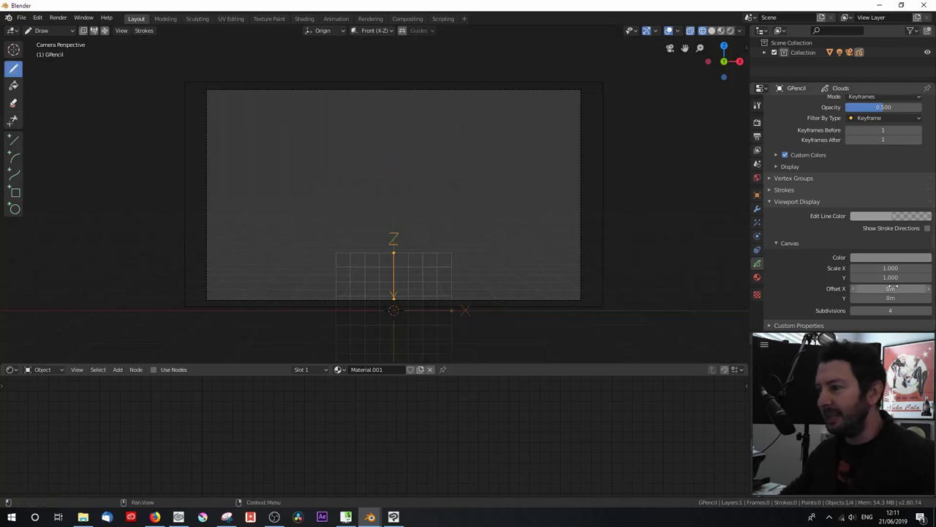
pyautogui.press('KP_1')
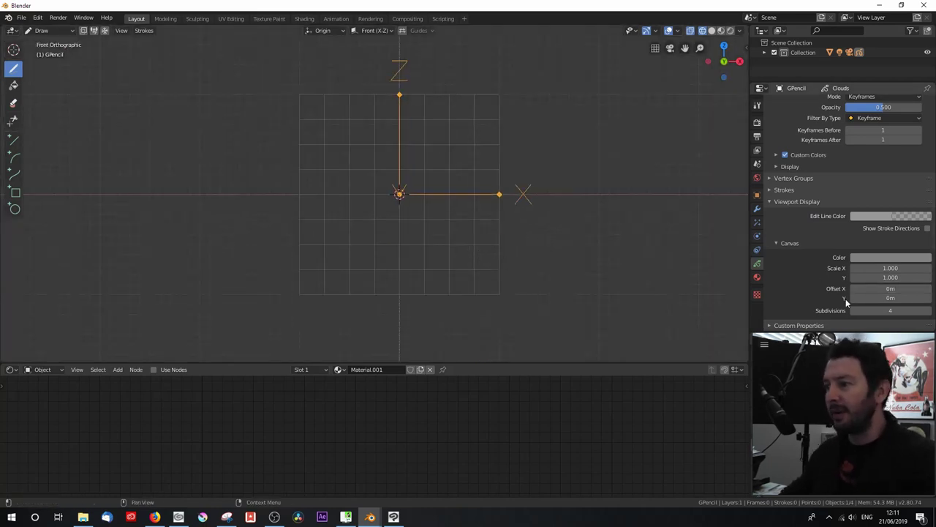
pyautogui.click(889, 277)
pyautogui.write('2')
pyautogui.press('Return')
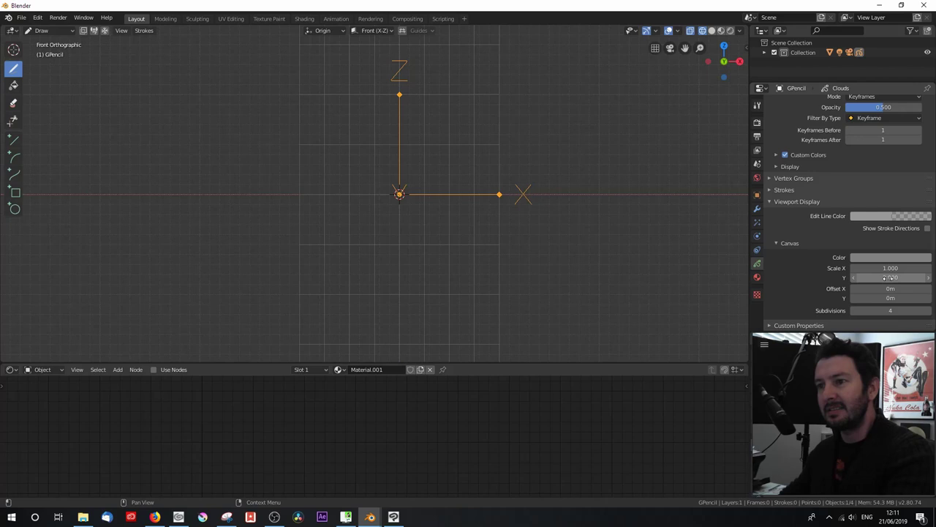
pyautogui.click(885, 270)
pyautogui.write('2')
pyautogui.press('Return')
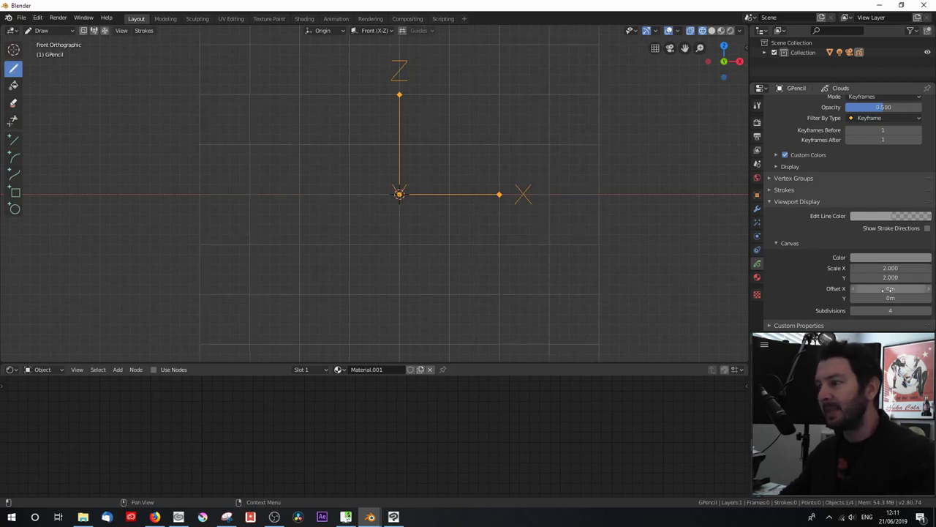
# Set the canvas Offset Y to 2 m and widen its Scale X to 3.7 to cover the camera frame
pyautogui.click(890, 297)
pyautogui.write('2')
pyautogui.press('Return')
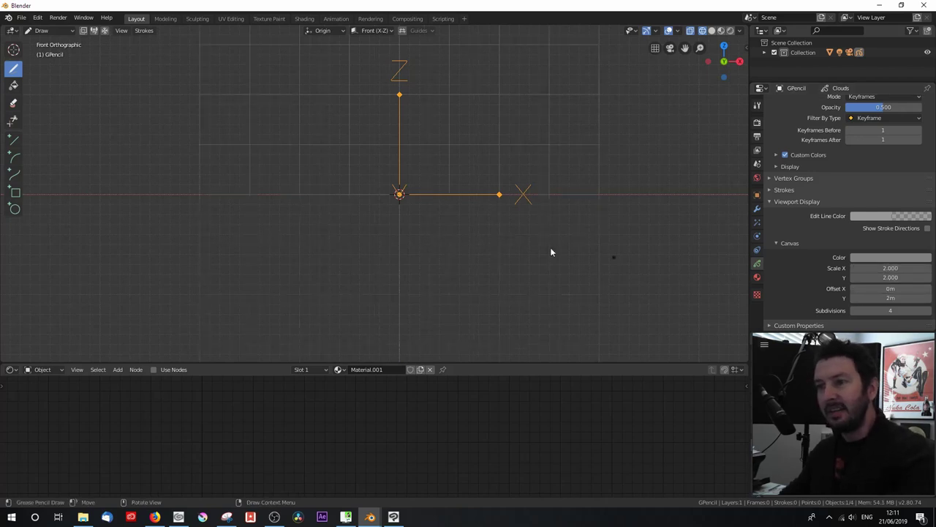
pyautogui.scroll(-3, 423, 234)
pyautogui.scroll(-2, 423, 234)
pyautogui.keyDown('shift'); pyautogui.moveTo(432, 188); pyautogui.dragTo(426, 257, button='middle'); pyautogui.keyUp('shift')
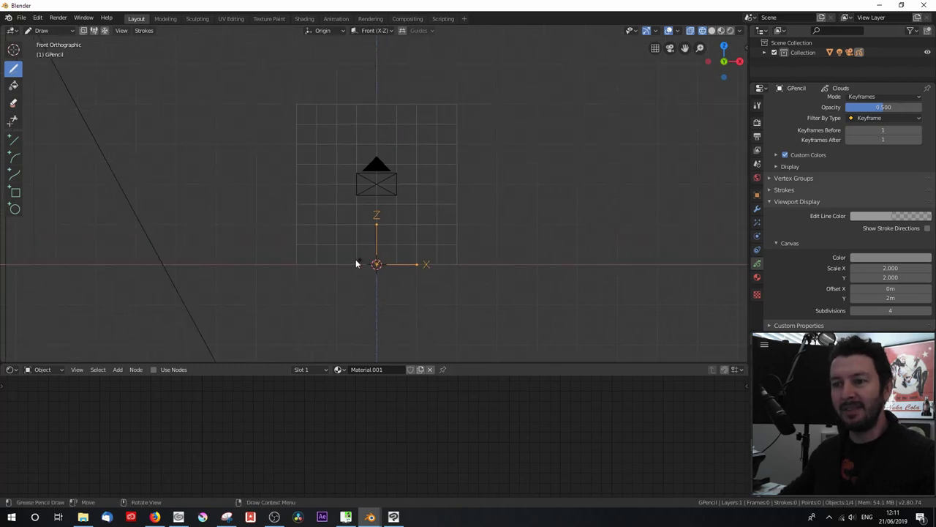
pyautogui.scroll(5, 360, 273)
pyautogui.keyDown('shift'); pyautogui.moveTo(402, 288); pyautogui.dragTo(423, 225, button='middle'); pyautogui.keyUp('shift')
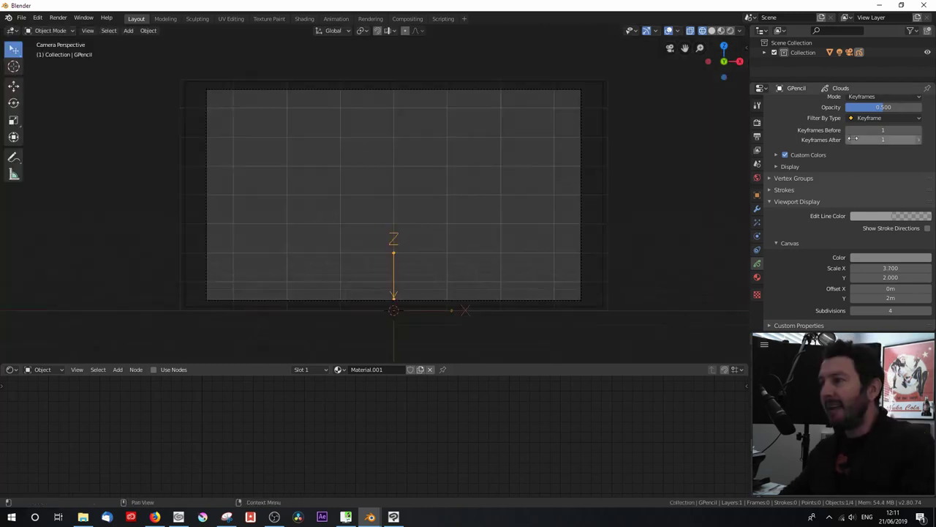
# Rename the Grease Pencil object's material as WhiteFill
pyautogui.scroll(8, 850, 174)
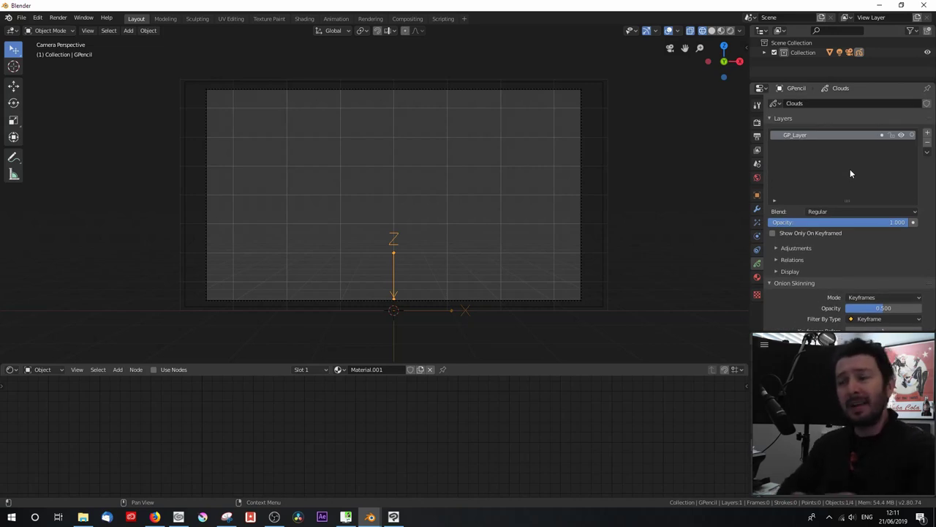
pyautogui.click(757, 278)
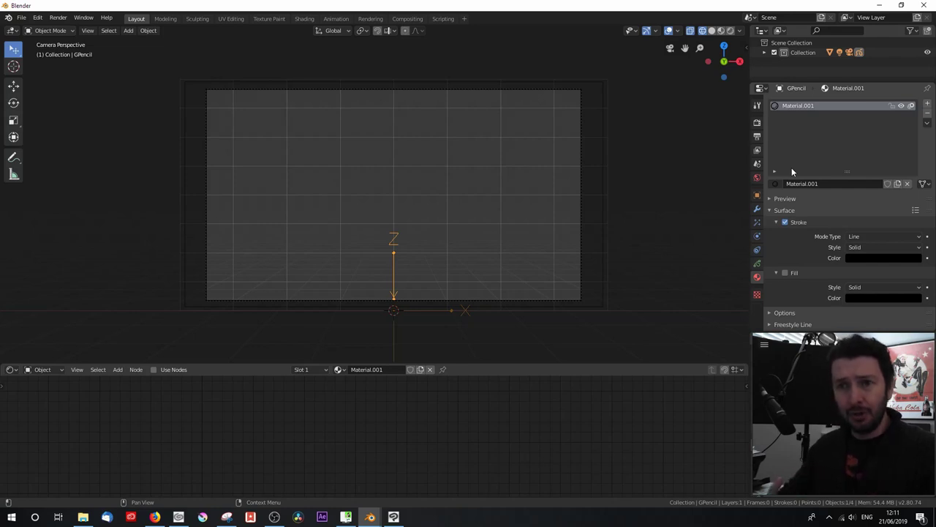
pyautogui.scroll(2, 463, 192)
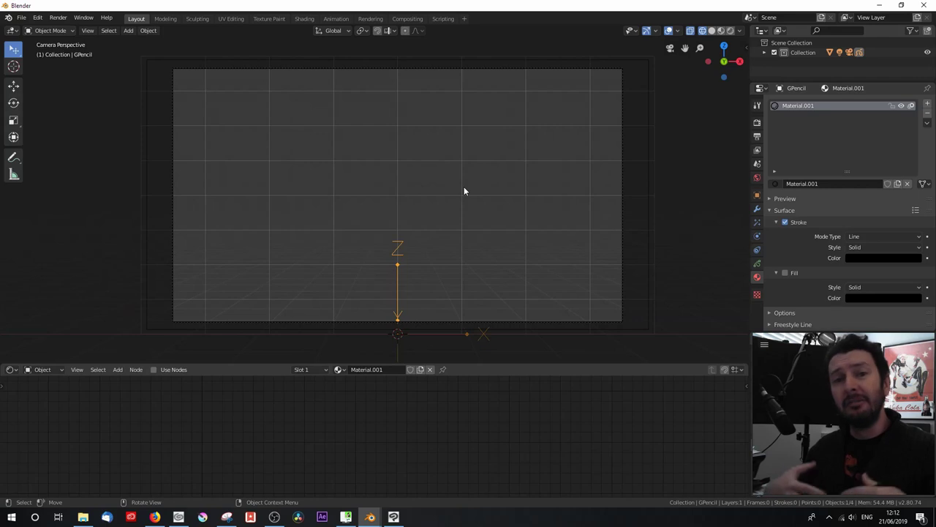
pyautogui.click(815, 183)
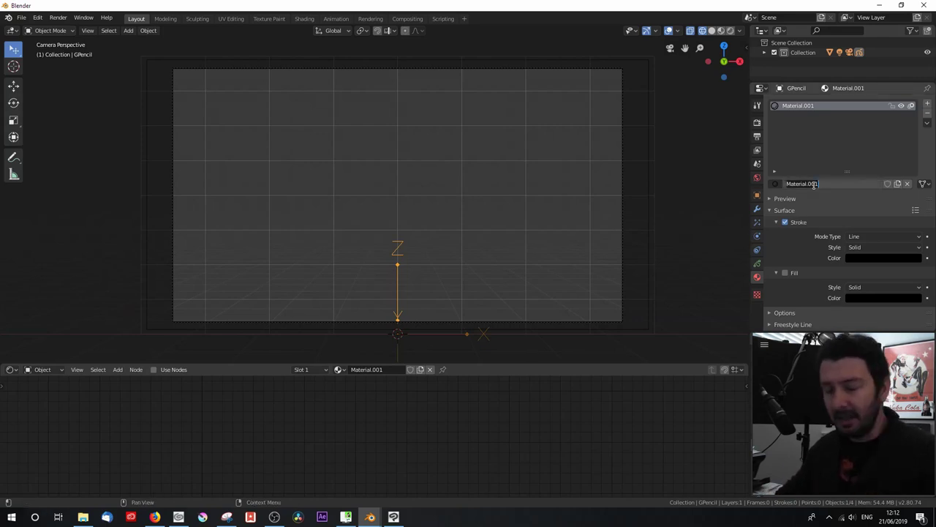
pyautogui.write('WhiteFill')
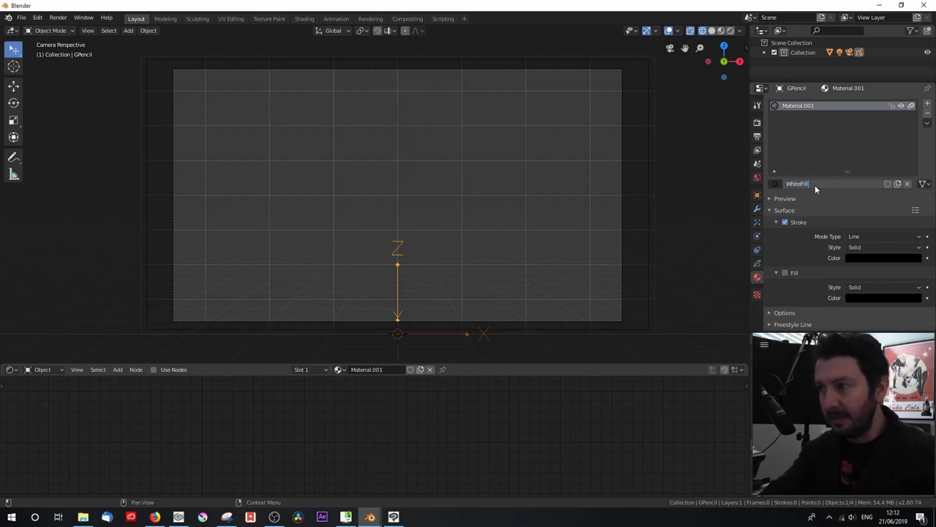
pyautogui.press('Return')
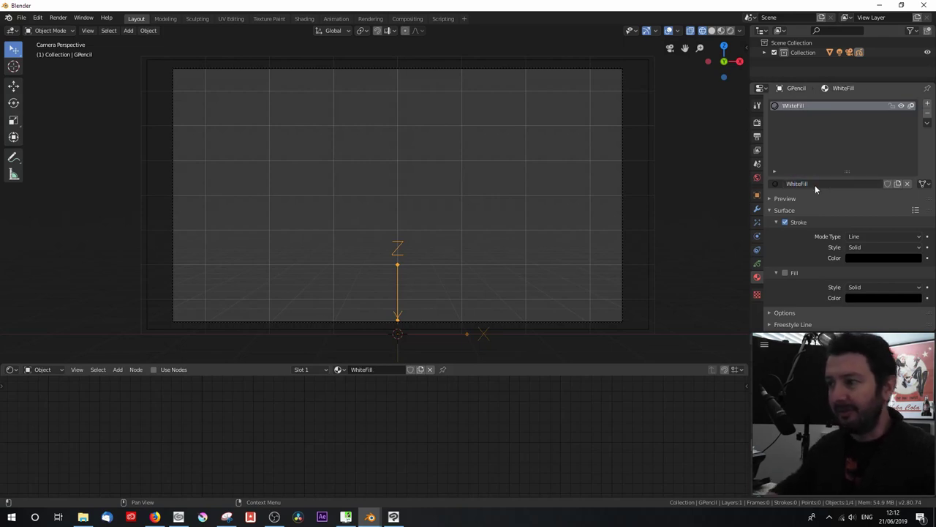
# Disable the WhiteFill material's stroke and enable a solid white fill
pyautogui.click(785, 222)
pyautogui.scroll(-1, 802, 229)
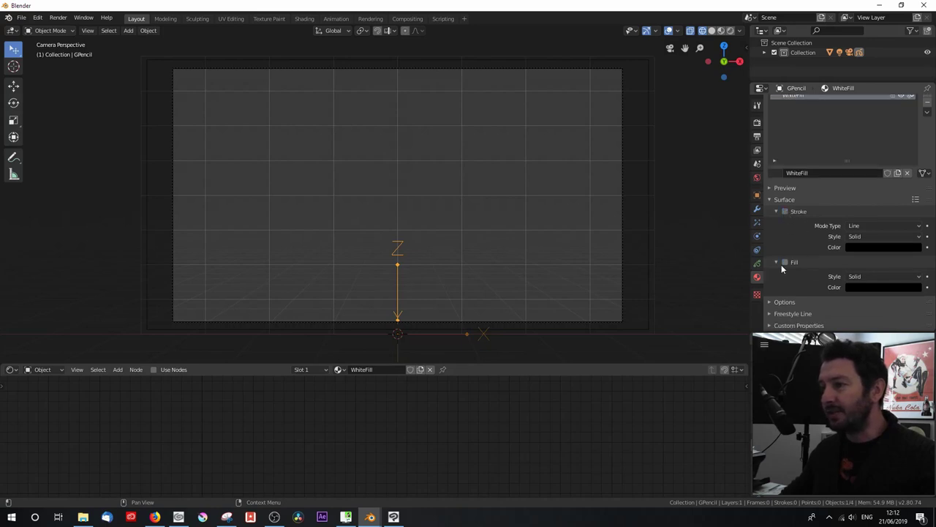
pyautogui.click(785, 262)
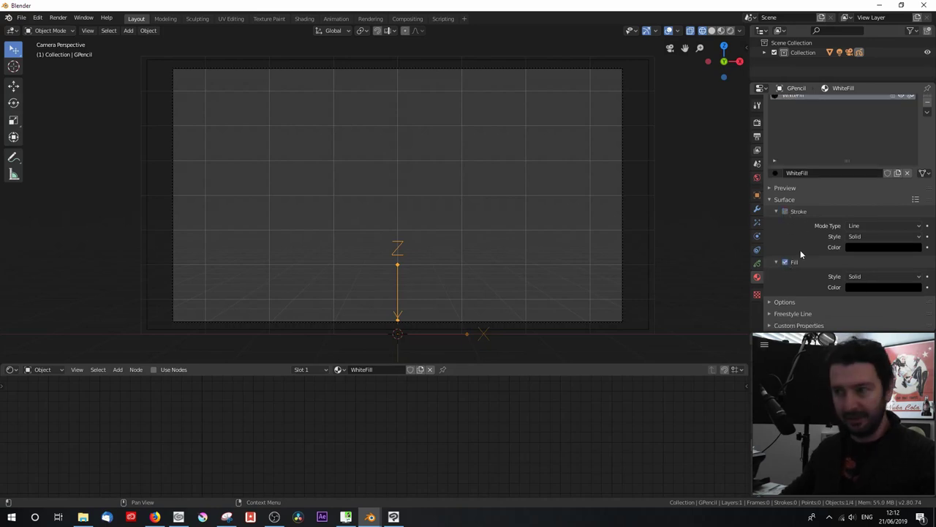
pyautogui.click(882, 287)
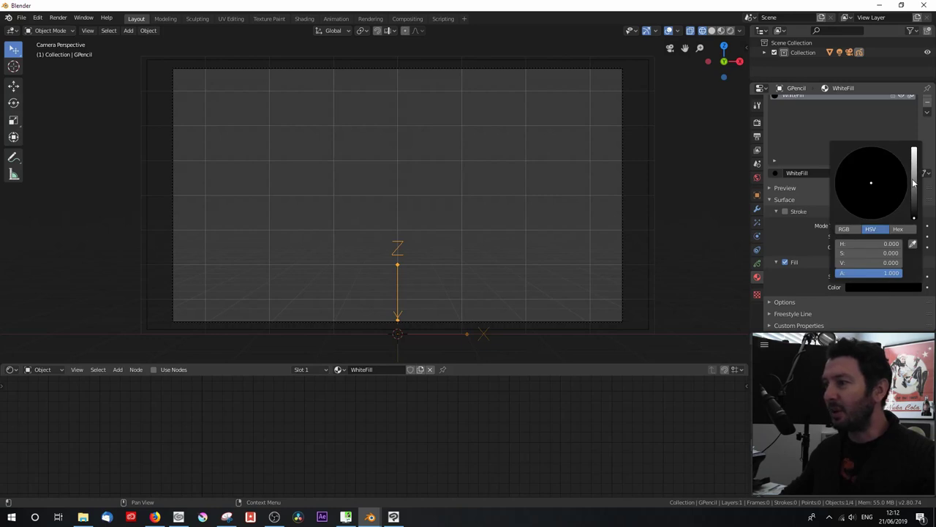
pyautogui.moveTo(914, 183); pyautogui.dragTo(913, 148)
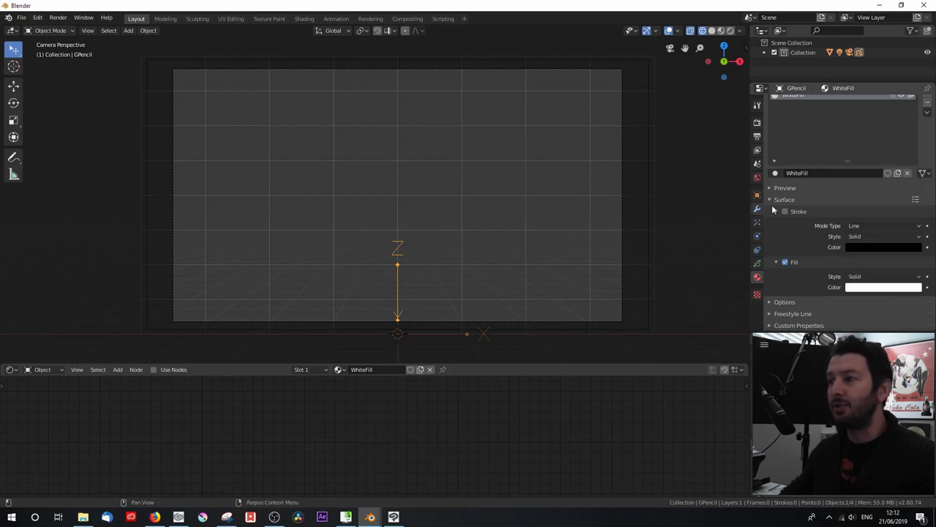
pyautogui.scroll(1, 822, 214)
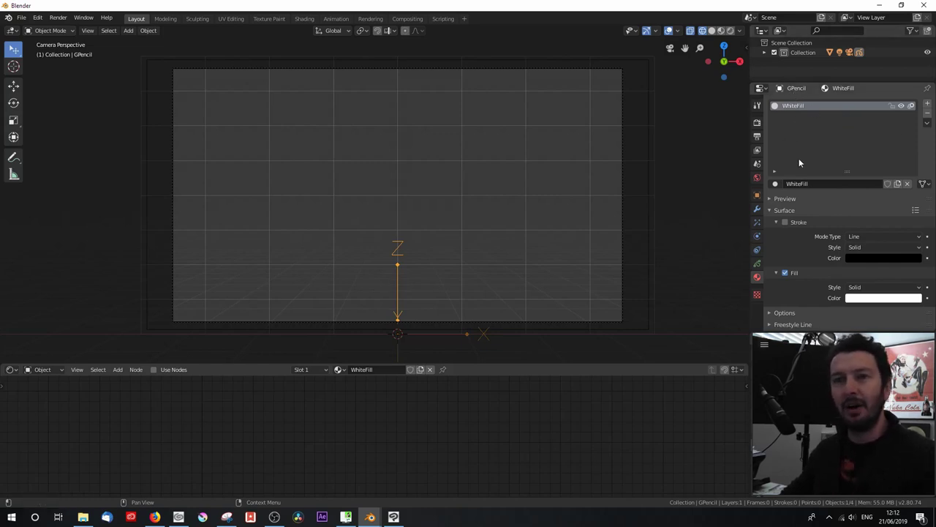
# Switch the Grease Pencil object to Draw mode with Look Dev shading and show the viewport's tool settings
pyautogui.moveTo(50, 30); pyautogui.dragTo(110, 78)
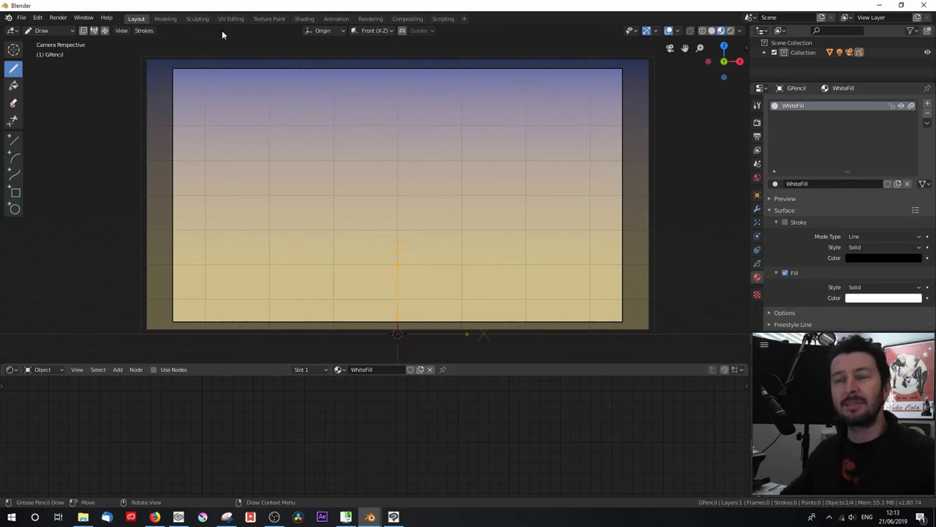
pyautogui.click(123, 31)
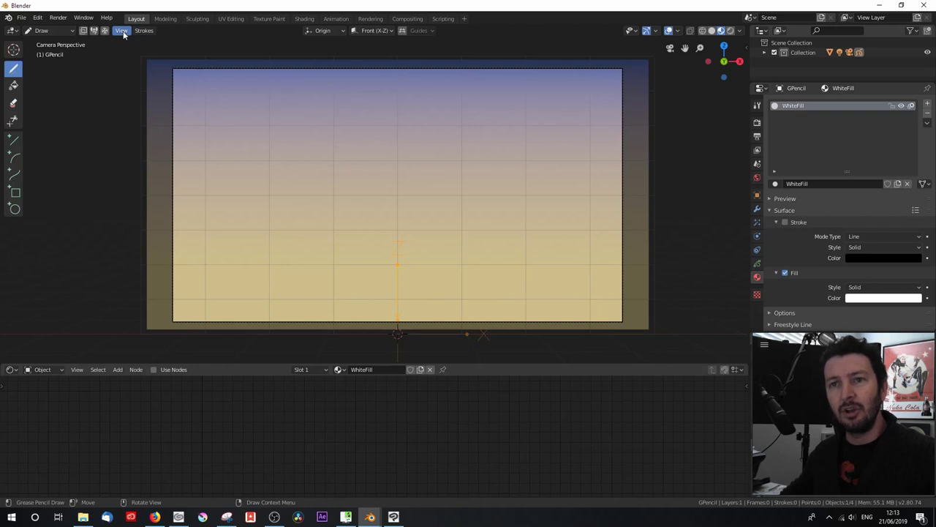
pyautogui.click(153, 65)
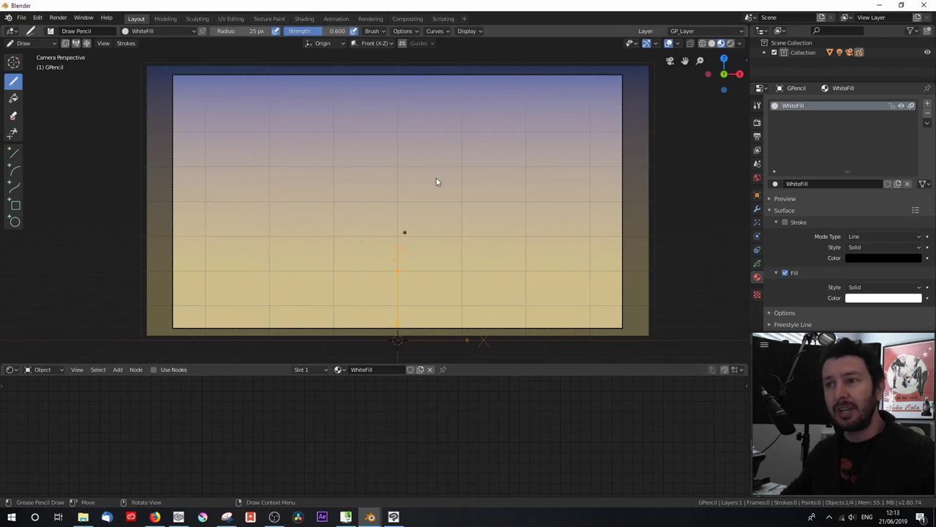
# Flip the viewport header to its opposite edge and back again
pyautogui.rightClick(519, 35)
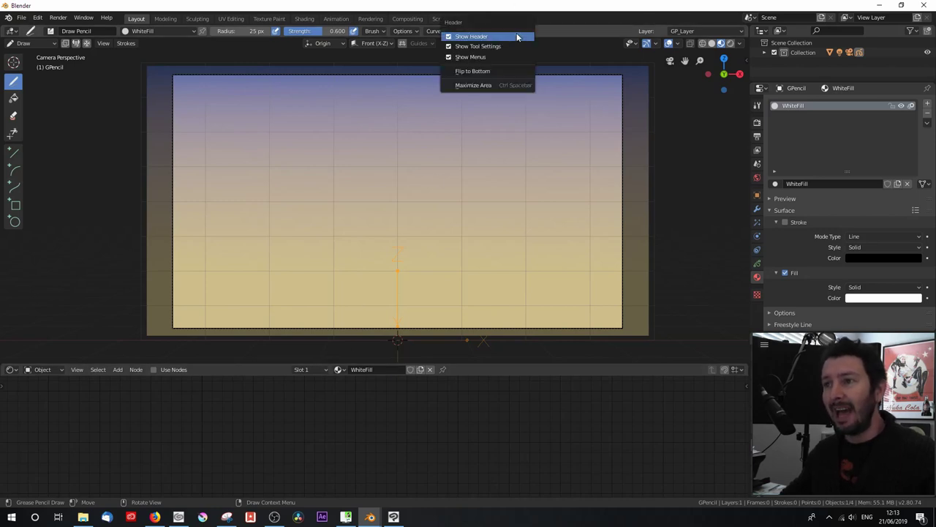
pyautogui.click(483, 71)
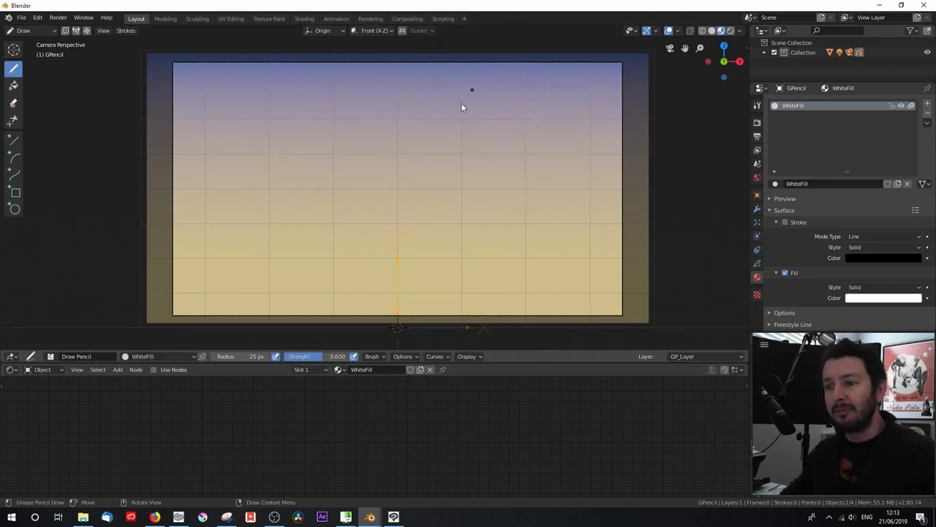
pyautogui.rightClick(503, 358)
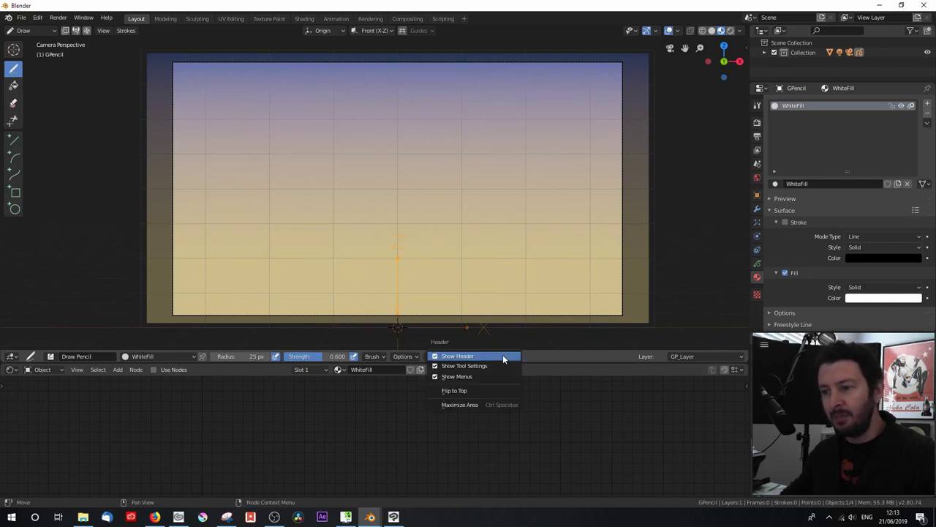
pyautogui.click(483, 392)
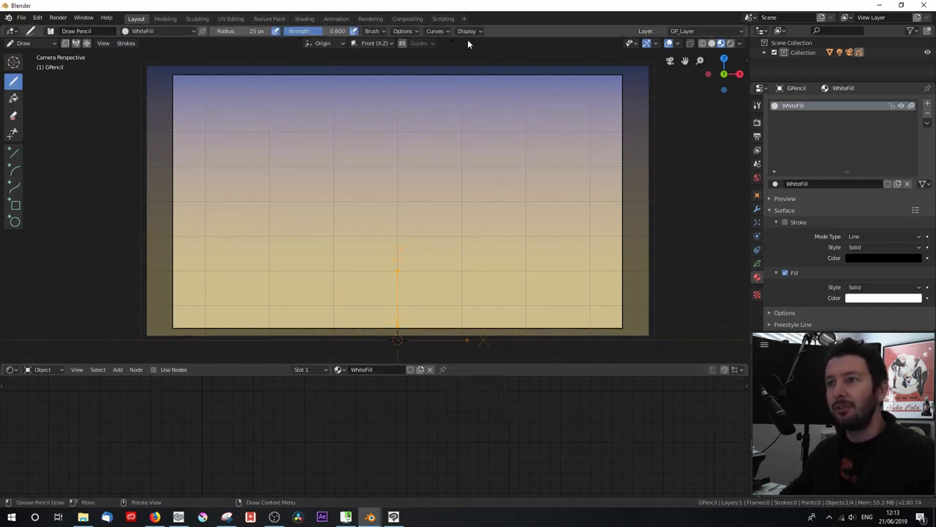
# Examine the draw brush presets, the material list, the layer data and the brush's pressure, options, curves and display settings
pyautogui.click(50, 31)
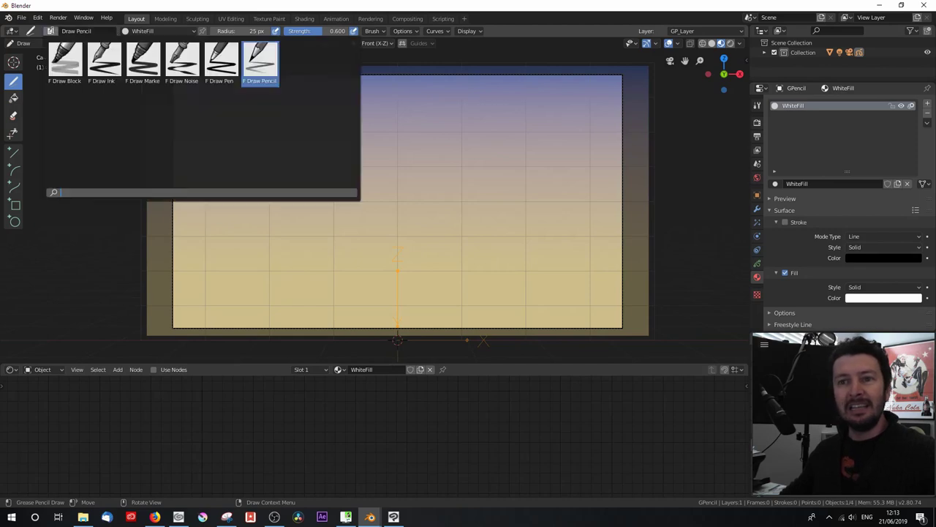
pyautogui.click(51, 31)
pyautogui.click(50, 31)
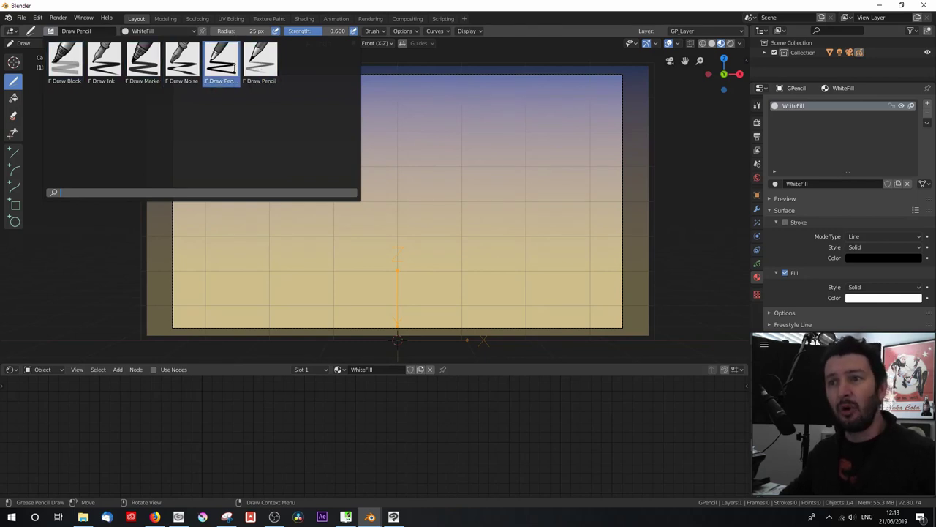
pyautogui.click(188, 32)
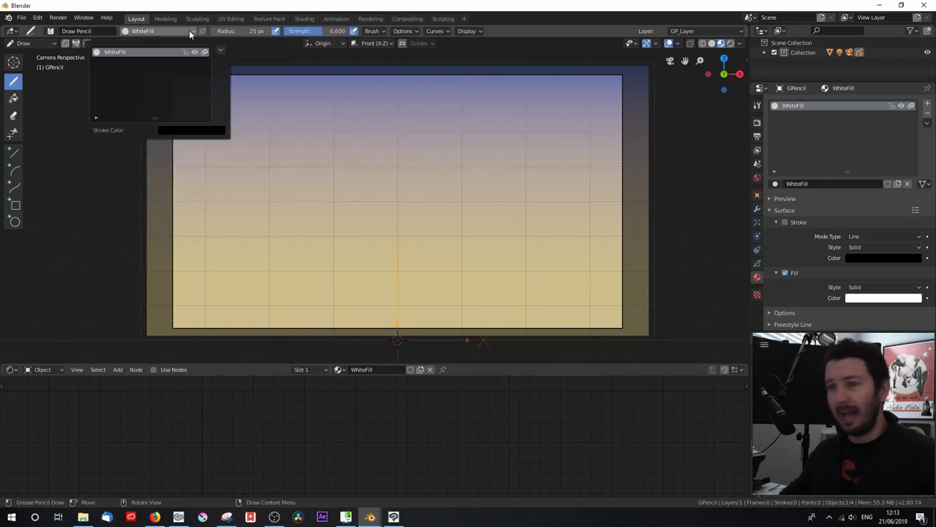
pyautogui.click(757, 265)
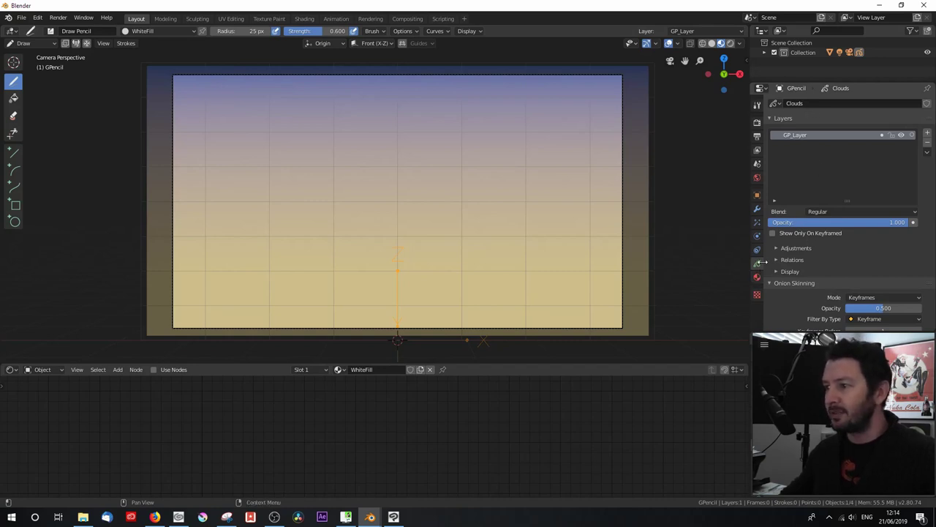
pyautogui.click(186, 30)
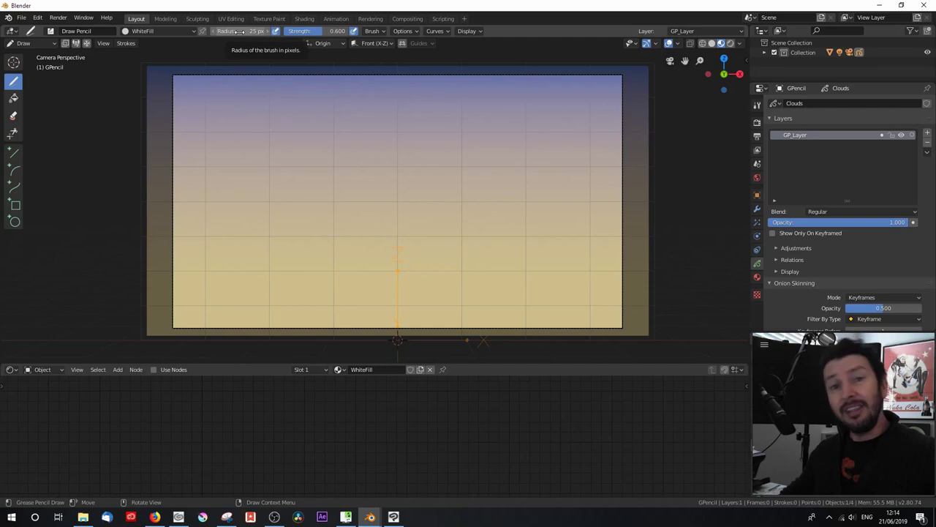
pyautogui.click(353, 31)
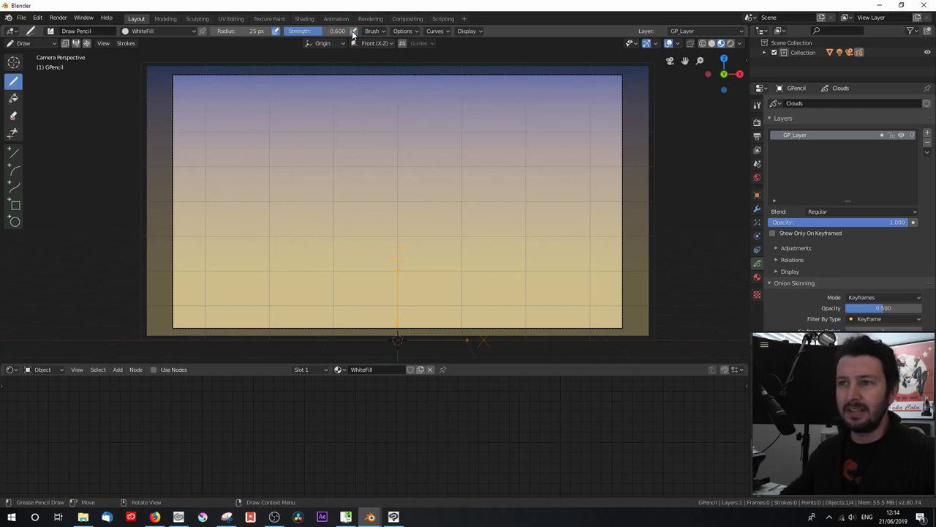
pyautogui.click(374, 31)
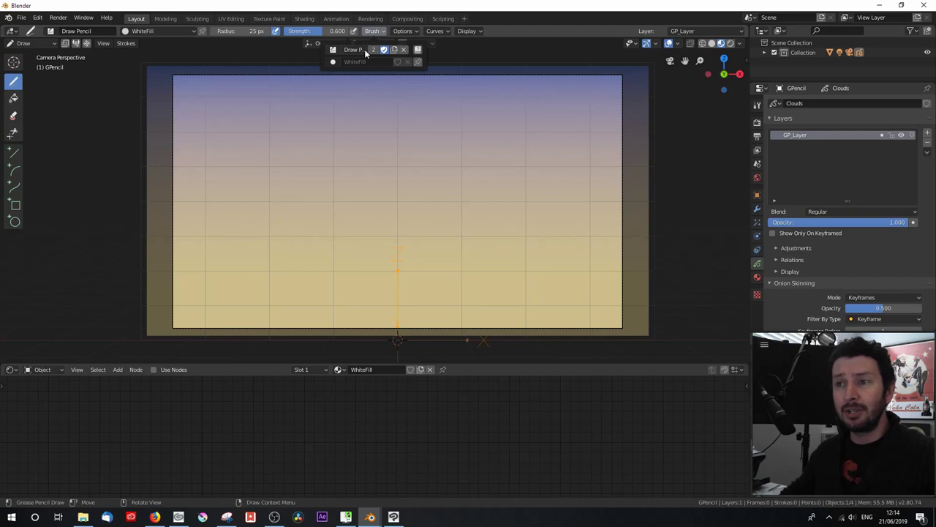
pyautogui.click(409, 32)
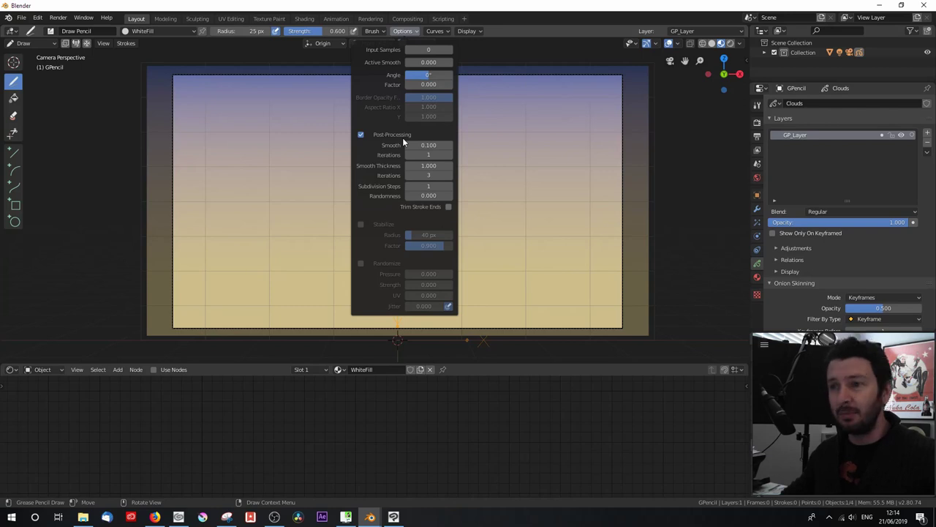
pyautogui.click(446, 31)
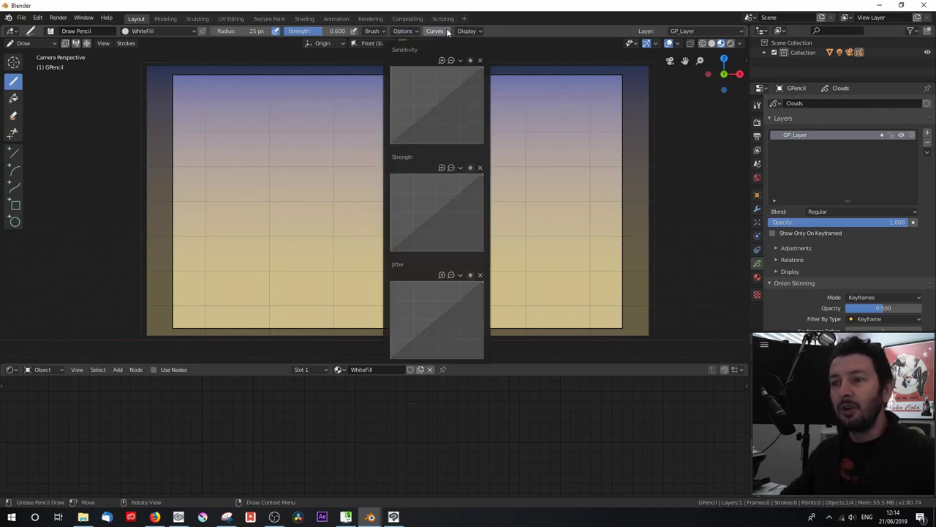
pyautogui.click(478, 32)
pyautogui.click(478, 32)
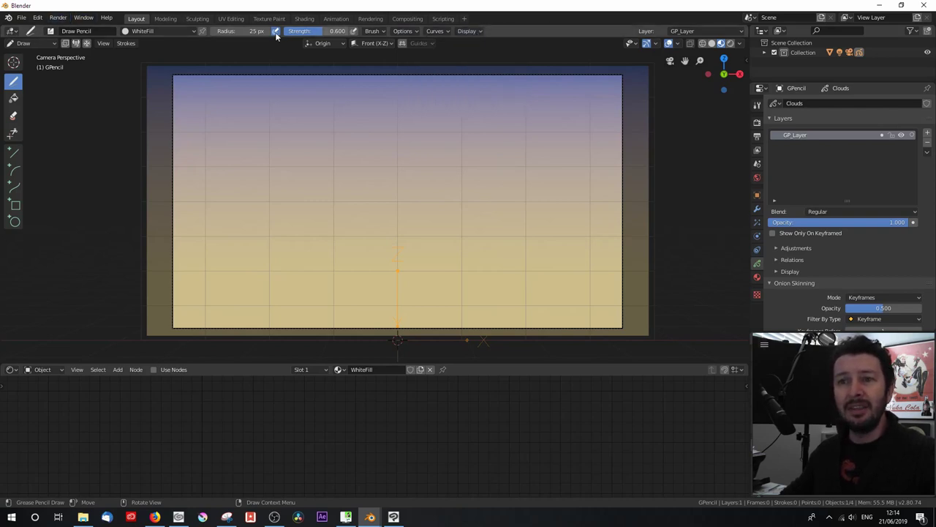
# Rename the Grease Pencil layer GP_Layer as Clouds and check it in the viewport's layer list
pyautogui.click(103, 43)
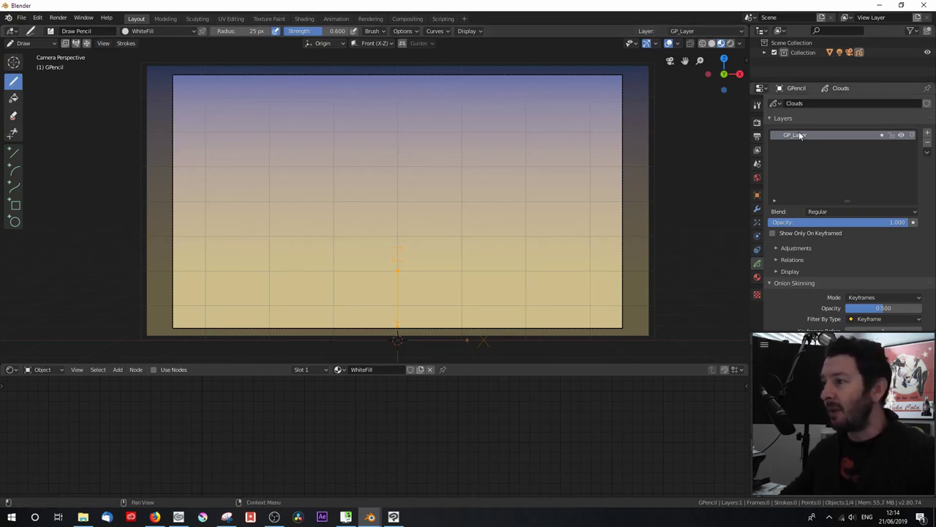
pyautogui.write('Clouds')
pyautogui.press('Return')
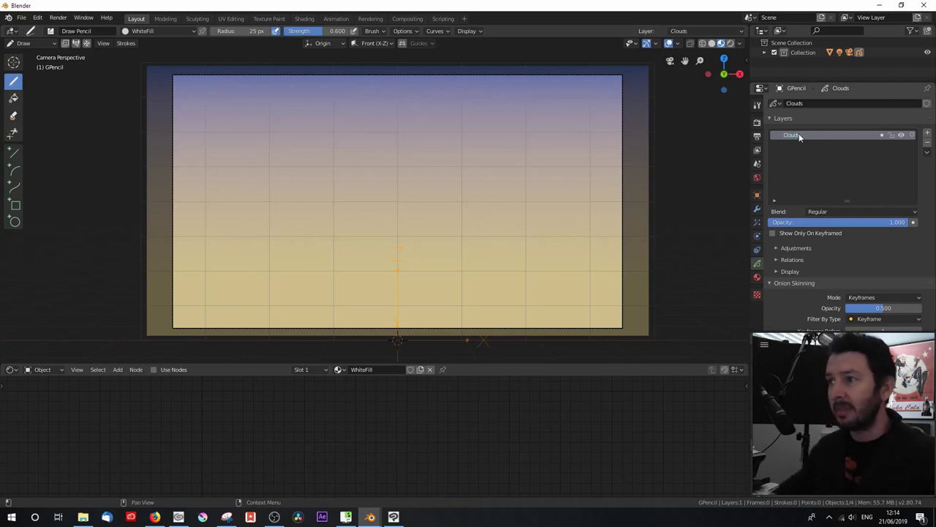
pyautogui.click(695, 31)
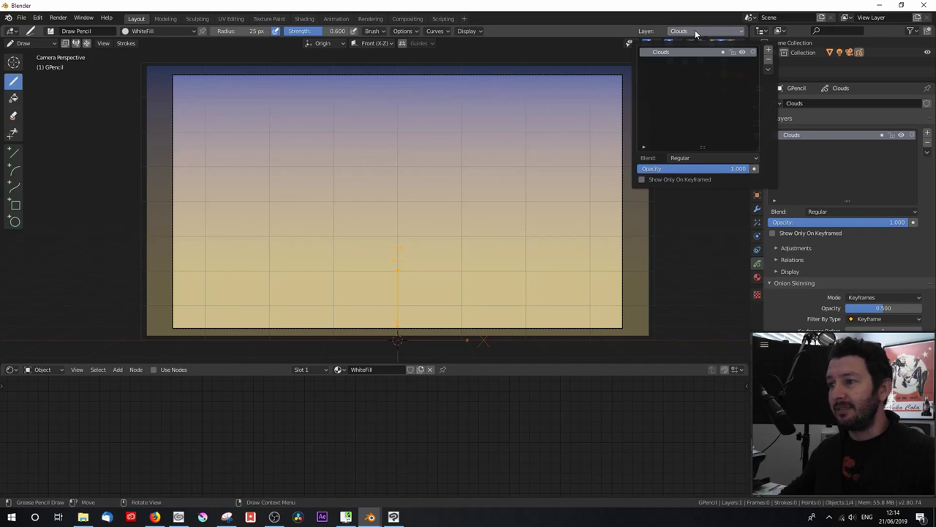
pyautogui.click(695, 31)
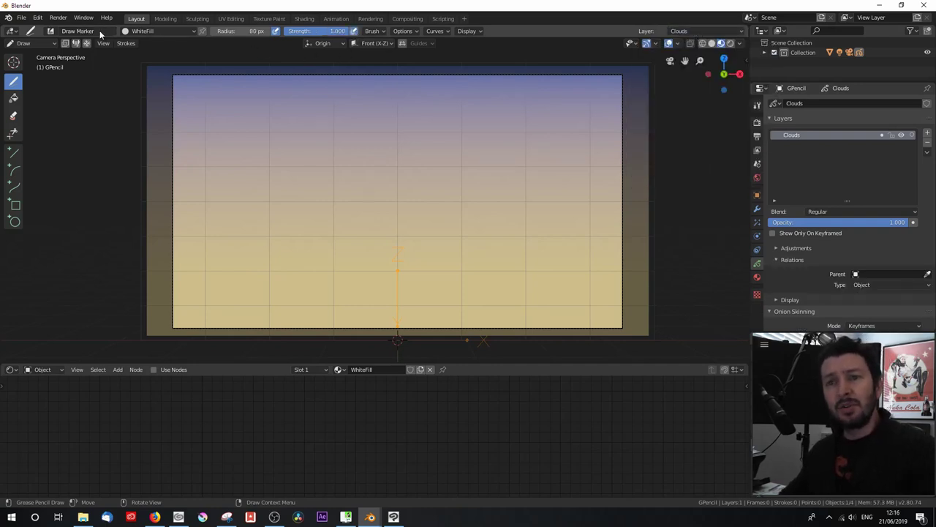
# Draw four flat-bottomed, white-filled clouds across the sky with the Draw Marker brush, two in the upper half and two lower down
pyautogui.click(50, 32)
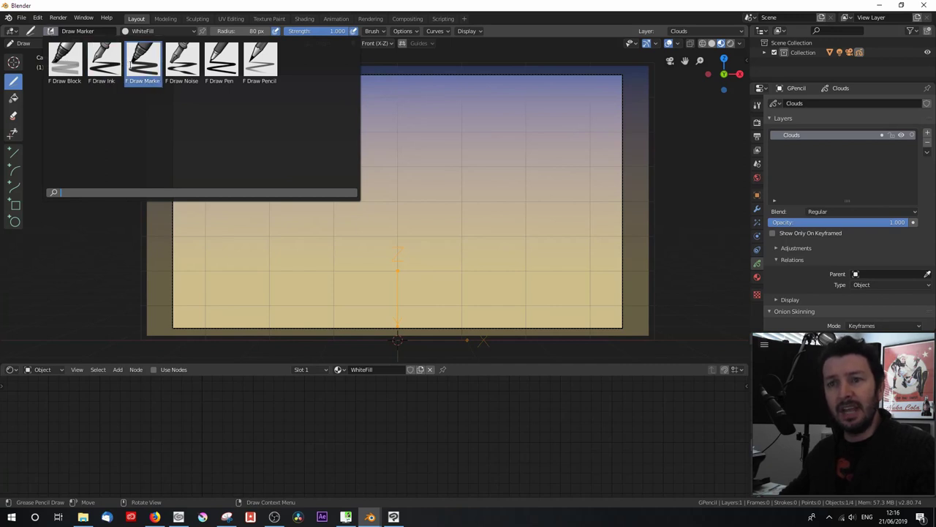
pyautogui.click(144, 65)
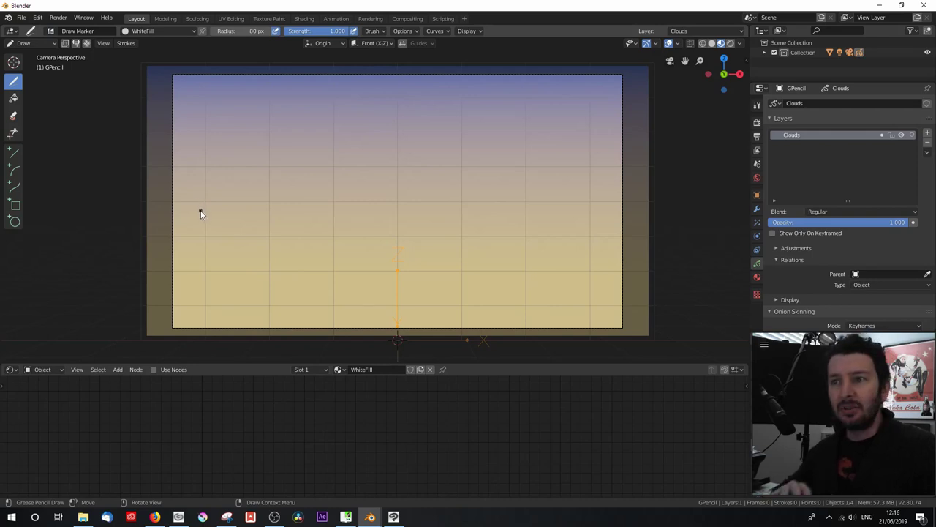
pyautogui.click(401, 33)
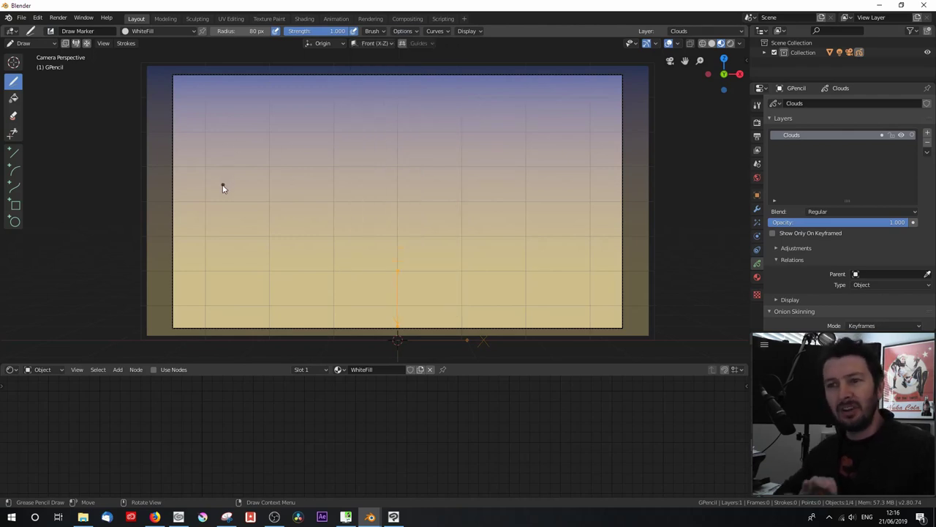
pyautogui.moveTo(214, 168)
pyautogui.mouseDown()
pyautogui.moveTo(349, 173)
pyautogui.moveTo(322, 153)
pyautogui.moveTo(329, 150)
pyautogui.moveTo(304, 142)
pyautogui.moveTo(253, 142)
pyautogui.moveTo(178, 166)
pyautogui.mouseUp()
pyautogui.moveTo(420, 173)
pyautogui.mouseDown()
pyautogui.moveTo(594, 176)
pyautogui.moveTo(523, 143)
pyautogui.moveTo(426, 170)
pyautogui.moveTo(464, 150)
pyautogui.moveTo(425, 170)
pyautogui.mouseUp()
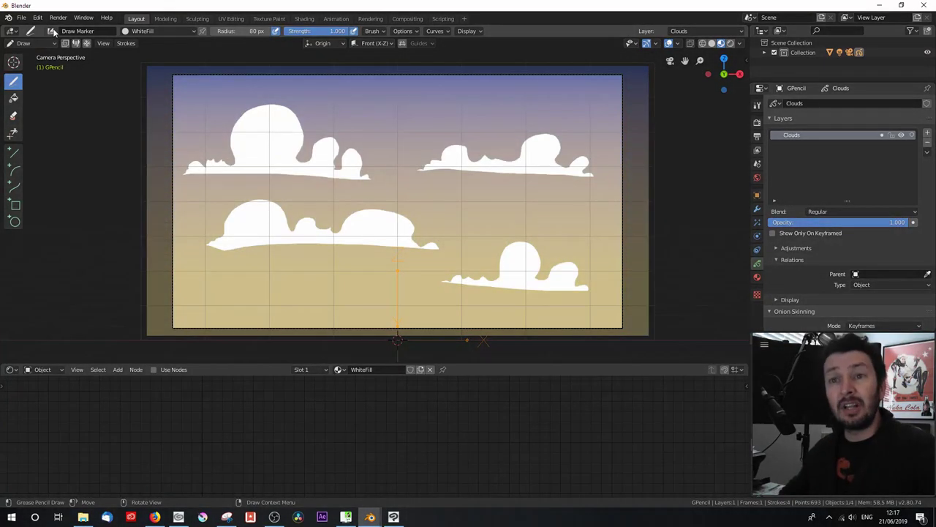
# Switch the Grease Pencil object to Edit mode and examine the stroke points of the two left-hand clouds up close
pyautogui.click(35, 43)
pyautogui.click(33, 65)
pyautogui.click(278, 171)
pyautogui.scroll(3, 292, 206)
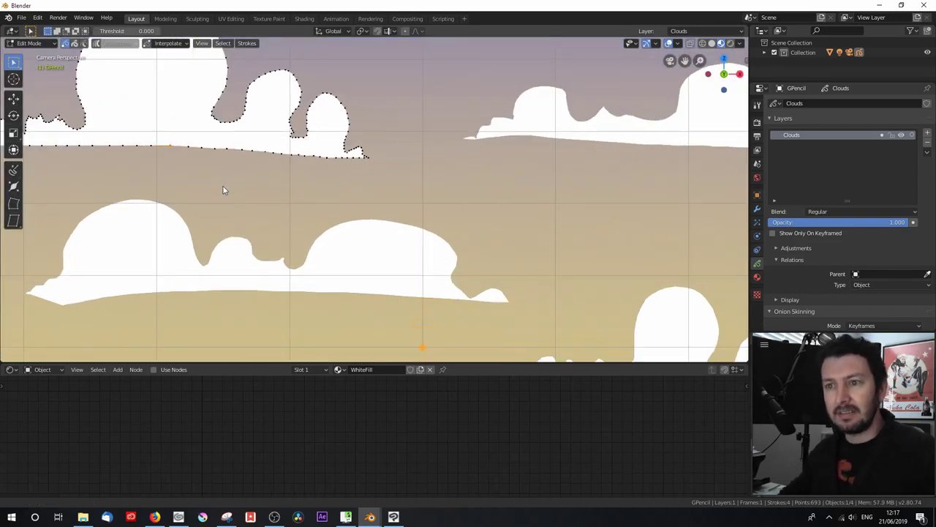
pyautogui.scroll(-3, 458, 234)
pyautogui.scroll(3, 410, 222)
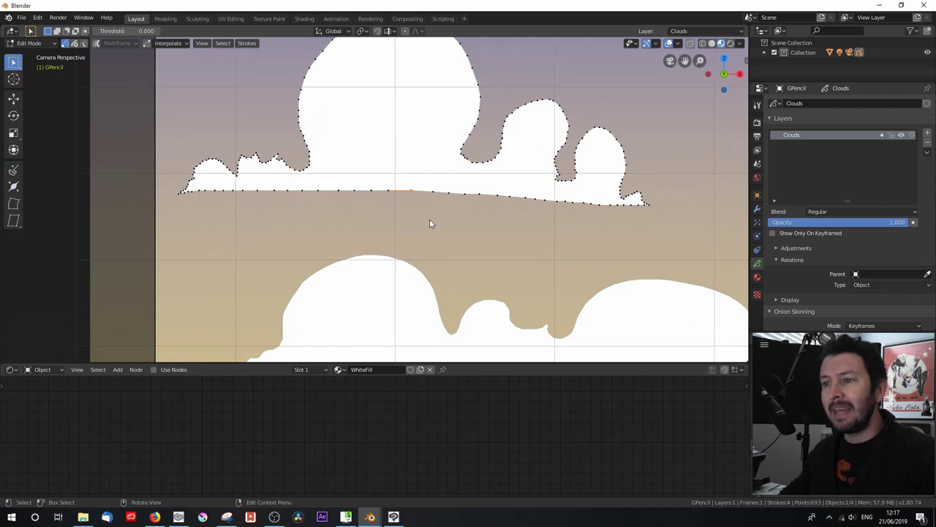
pyautogui.scroll(-3, 430, 224)
pyautogui.click(448, 281)
pyautogui.keyDown('shift'); pyautogui.moveTo(447, 281); pyautogui.dragTo(415, 220, button='middle'); pyautogui.keyUp('shift')
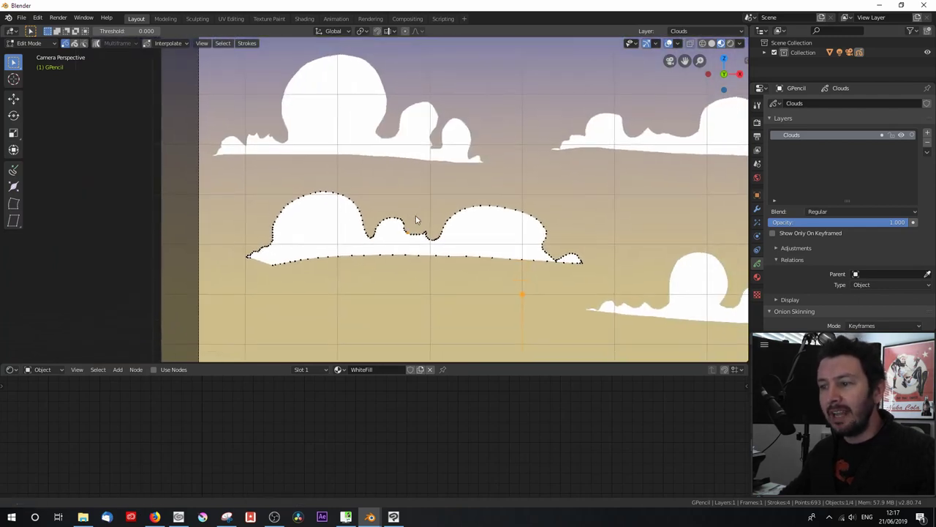
pyautogui.scroll(2, 410, 220)
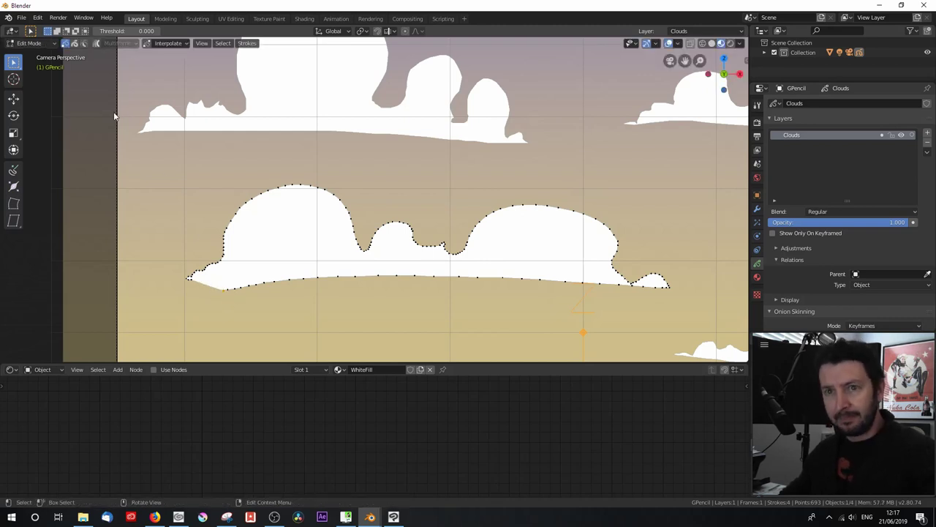
# Tidy the upper-right cloud's left tip by moving its points about -0.027 m in X and -0.007 m in Z, then about 0.003 m in Z
pyautogui.click(404, 32)
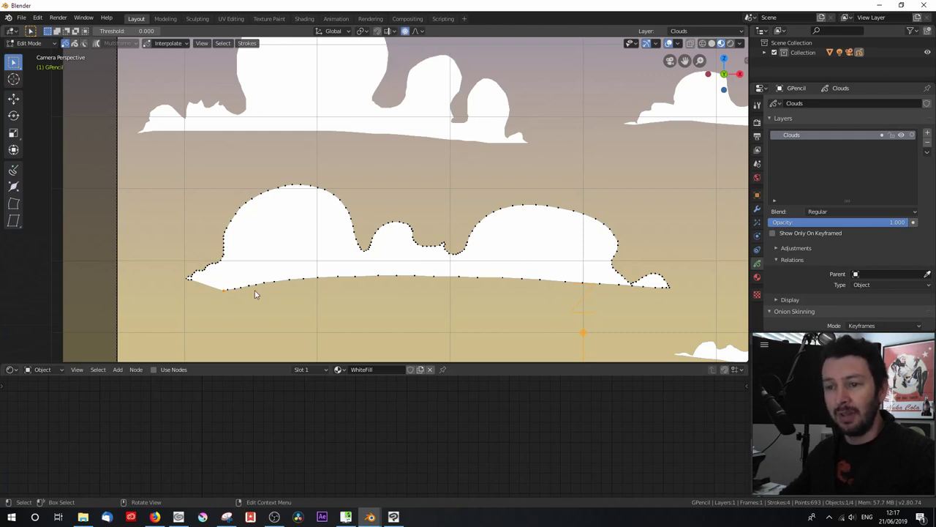
pyautogui.keyDown('shift'); pyautogui.moveTo(607, 125); pyautogui.dragTo(278, 201, button='middle'); pyautogui.keyUp('shift')
pyautogui.press('g')
pyautogui.click(278, 201)
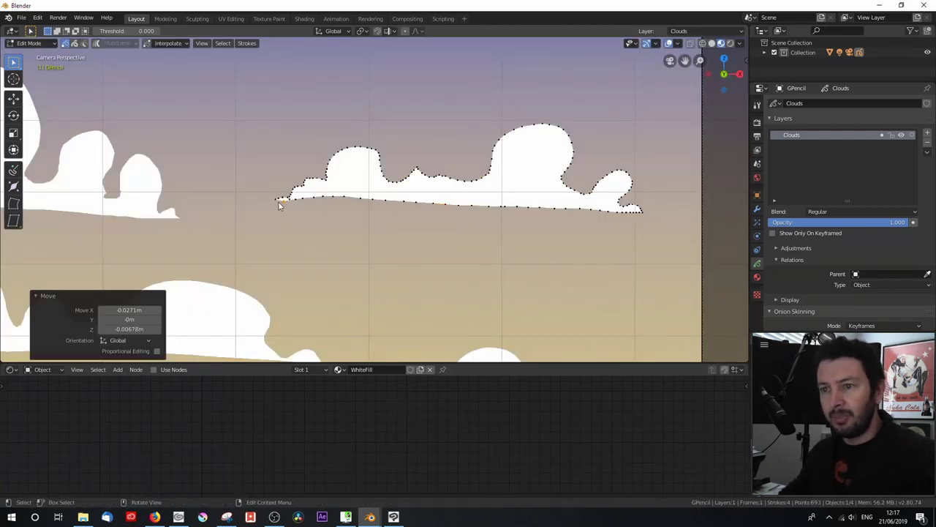
pyautogui.press('g')
pyautogui.click(290, 203)
# Examine the lower-right cloud's stroke points and return the Grease Pencil object to Object mode
pyautogui.scroll(-3, 424, 239)
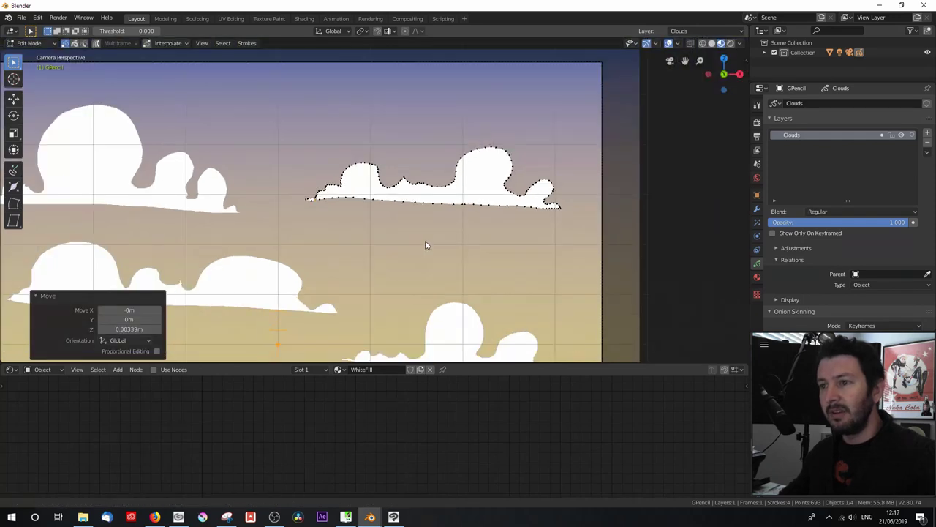
pyautogui.keyDown('shift'); pyautogui.moveTo(425, 240); pyautogui.dragTo(436, 151, button='middle'); pyautogui.keyUp('shift')
pyautogui.click(464, 237)
pyautogui.scroll(3, 440, 247)
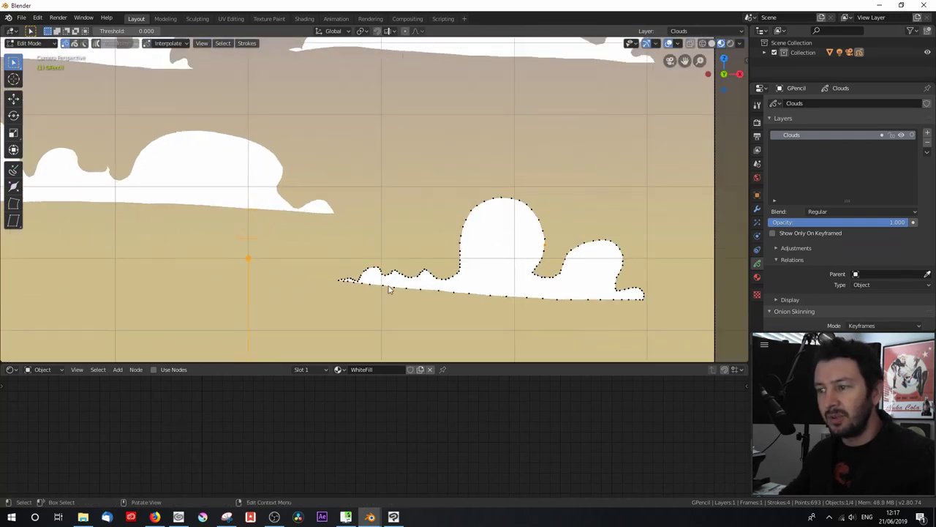
pyautogui.scroll(-6, 389, 289)
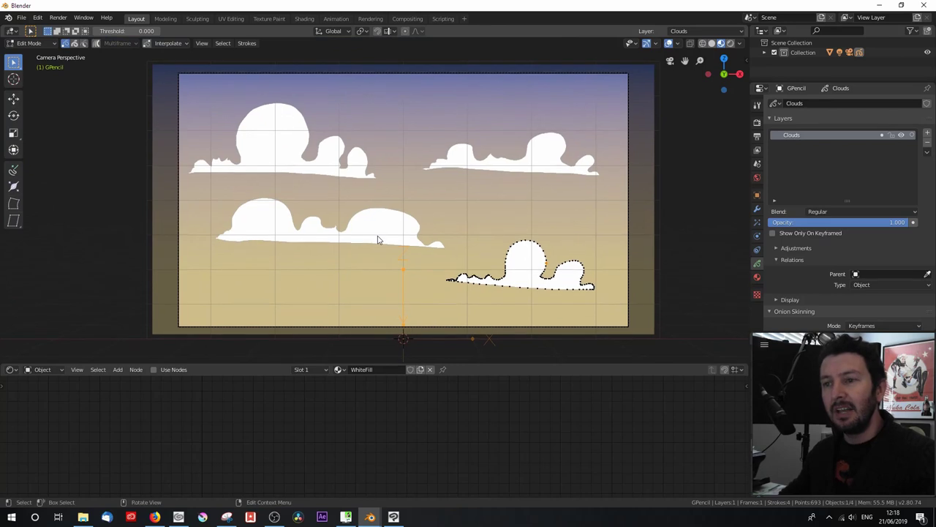
pyautogui.click(33, 43)
pyautogui.click(34, 56)
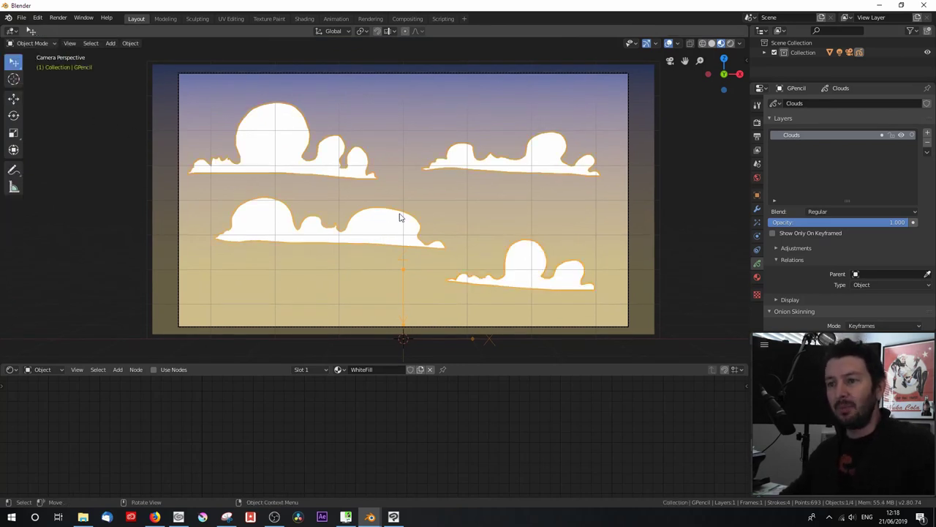
# In Edit mode, scale the whole upper-left cloud to about 0.386 and move it about -0.886 m in X and -0.183 m in Z
pyautogui.click(42, 46)
pyautogui.click(37, 70)
pyautogui.click(294, 174)
pyautogui.click(297, 175)
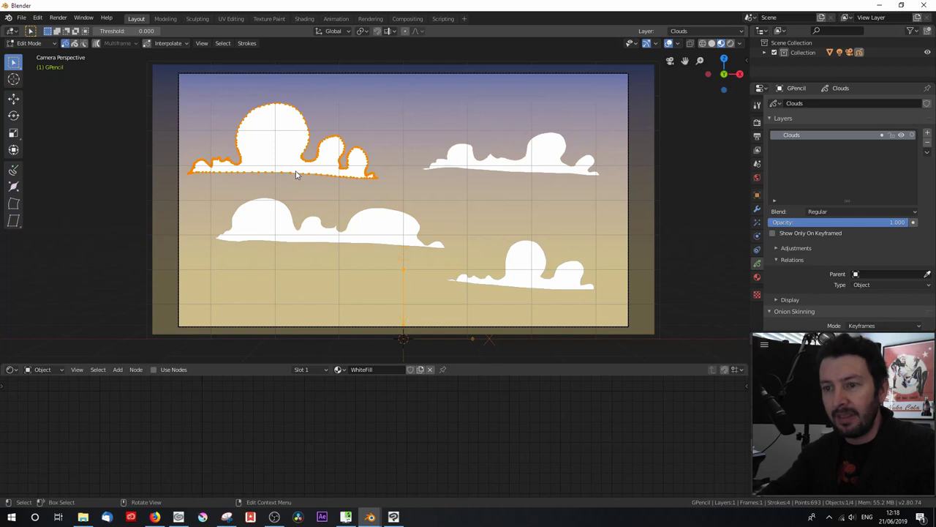
pyautogui.press('s')
pyautogui.click(290, 169)
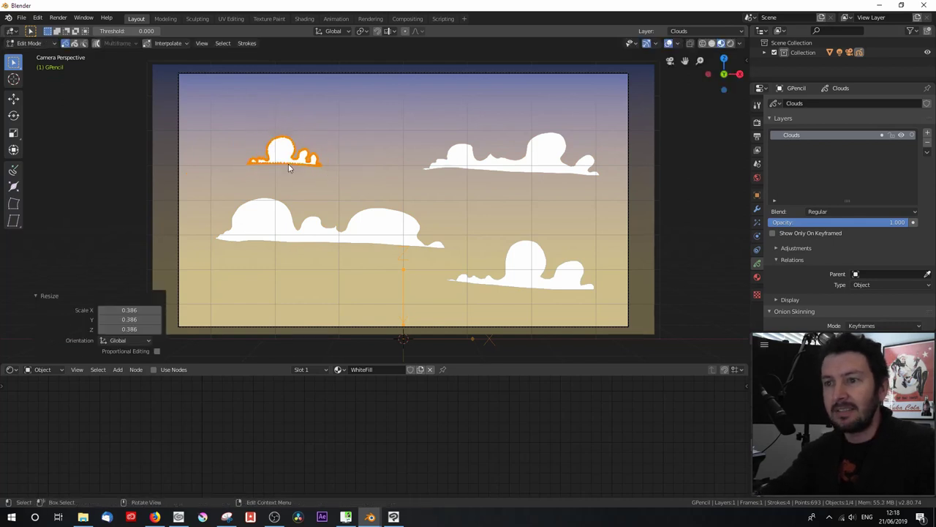
pyautogui.press('g')
pyautogui.click(237, 183)
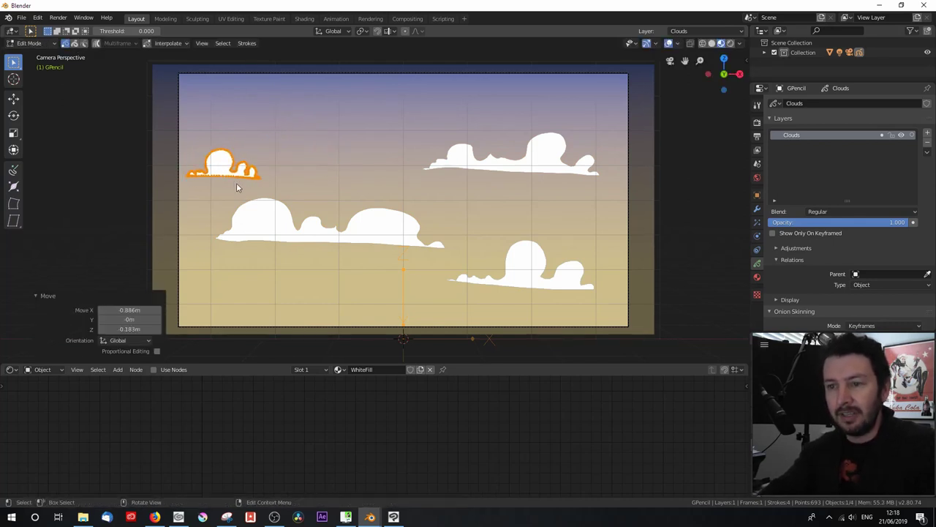
# Scale the whole lower-left cloud to about 0.5, narrow it to 0.79 in X, and move it about 0.267 m in X and 0.464 m in Z
pyautogui.click(256, 236)
pyautogui.click(257, 234)
pyautogui.press('s')
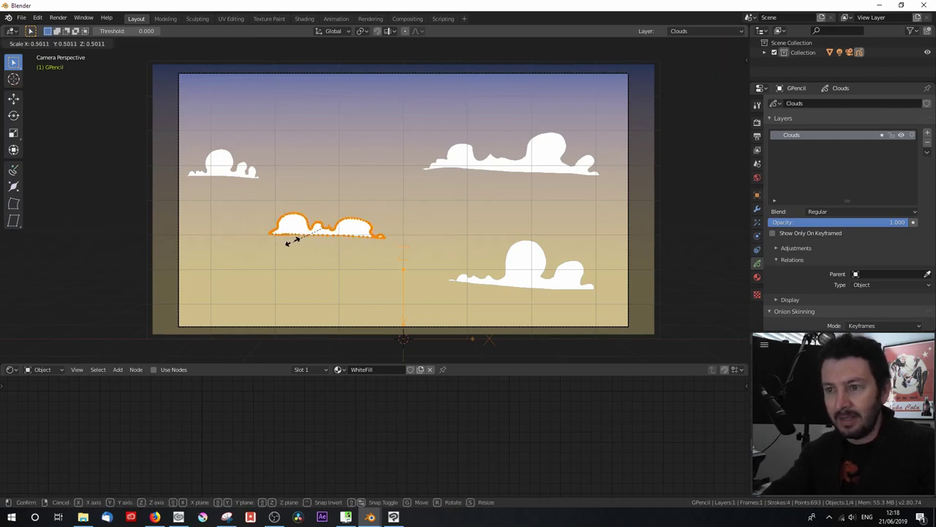
pyautogui.click(293, 244)
pyautogui.press('s')
pyautogui.press('x')
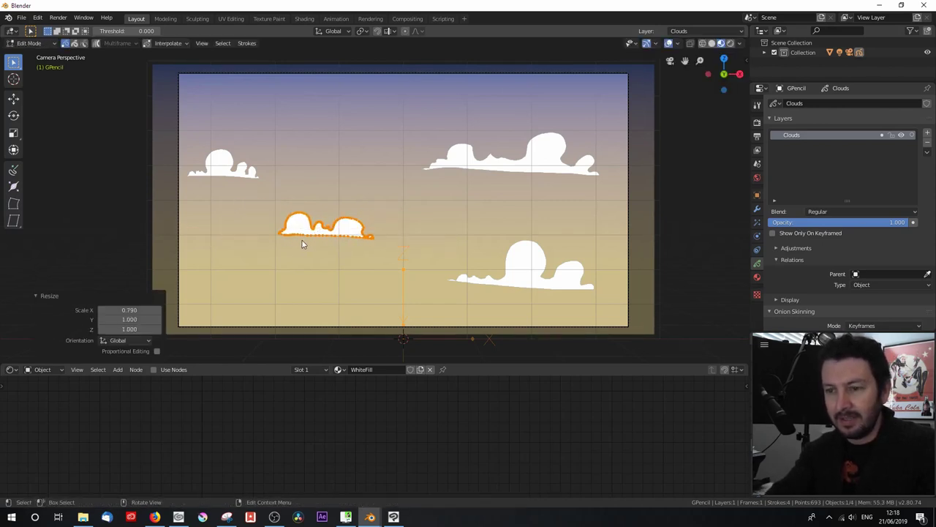
pyautogui.click(304, 239)
pyautogui.press('g')
pyautogui.click(324, 205)
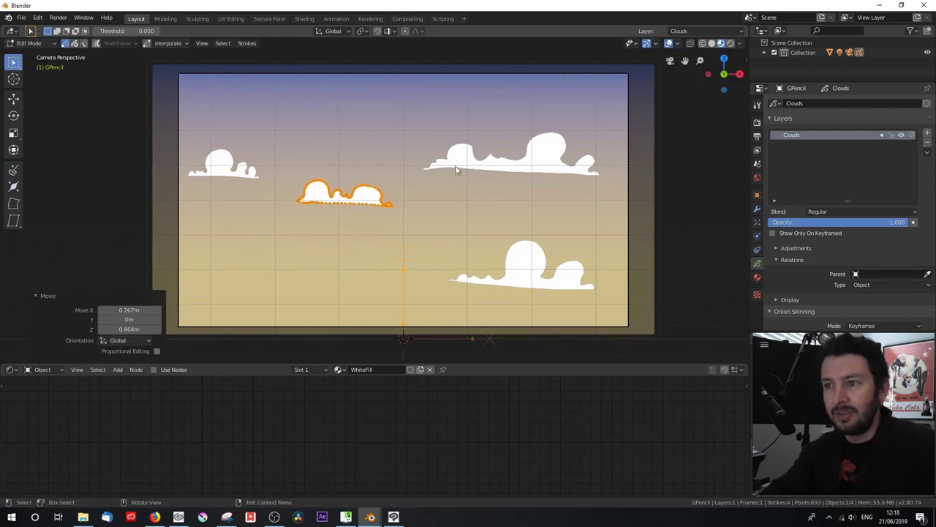
# Select the whole upper-right cloud, scale it down and reposition it alongside the smaller clouds
pyautogui.click(462, 164)
pyautogui.press('l')
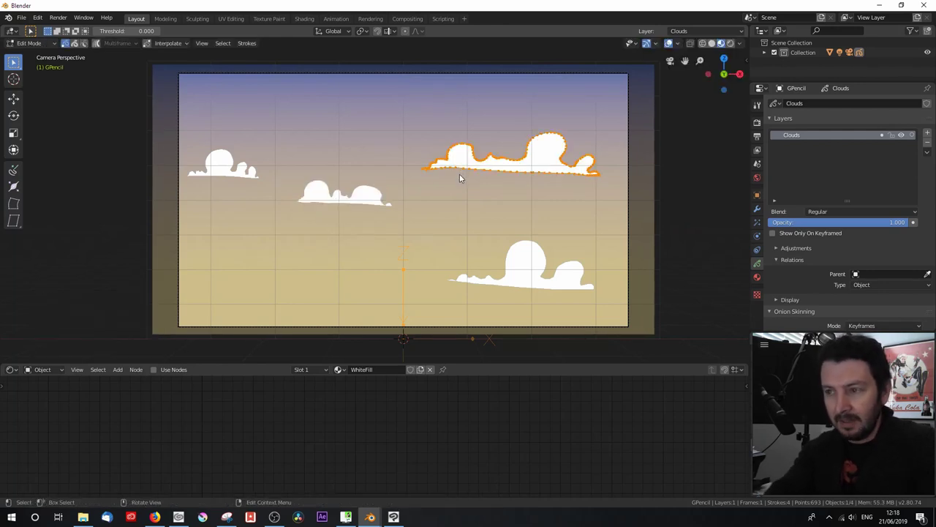
pyautogui.press('s')
pyautogui.click(477, 179)
pyautogui.press('g')
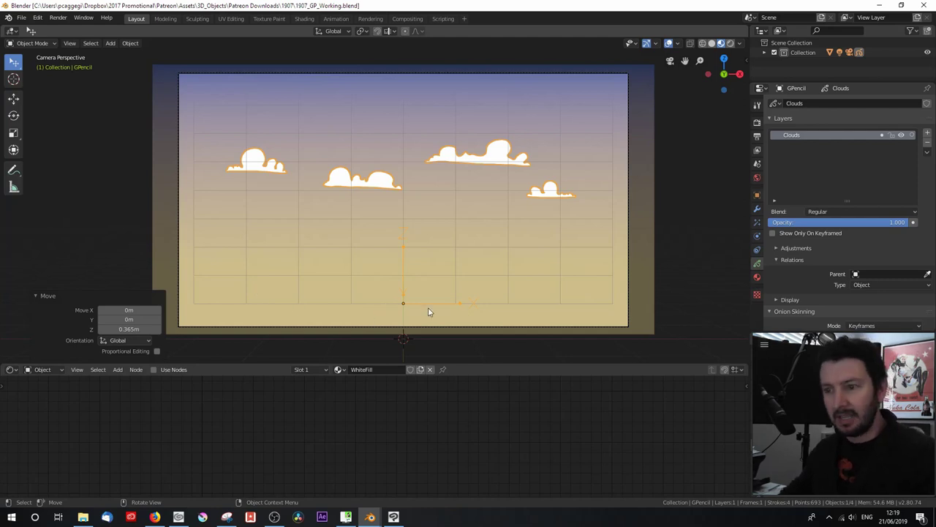
# Add a 2 m mesh plane at the world origin, aligned to the camera view
pyautogui.hotkey('shift', 'a')
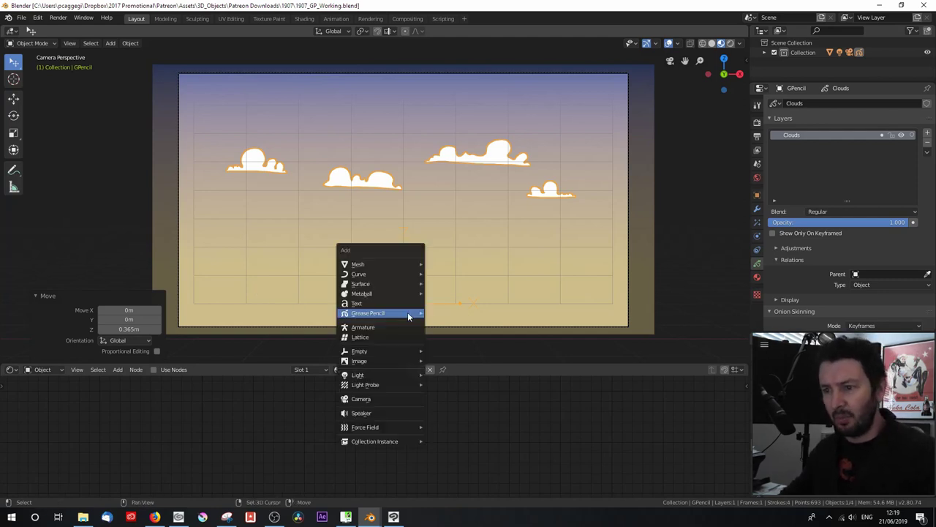
pyautogui.moveTo(375, 262)
pyautogui.click(452, 265)
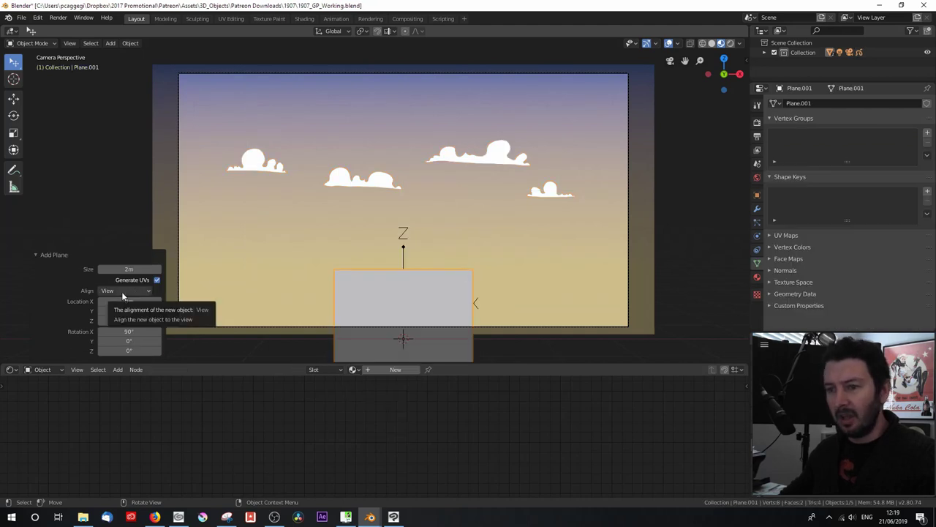
# In a wireframe right-side view, move the new plane 5 m along Y
pyautogui.press('KP_3')
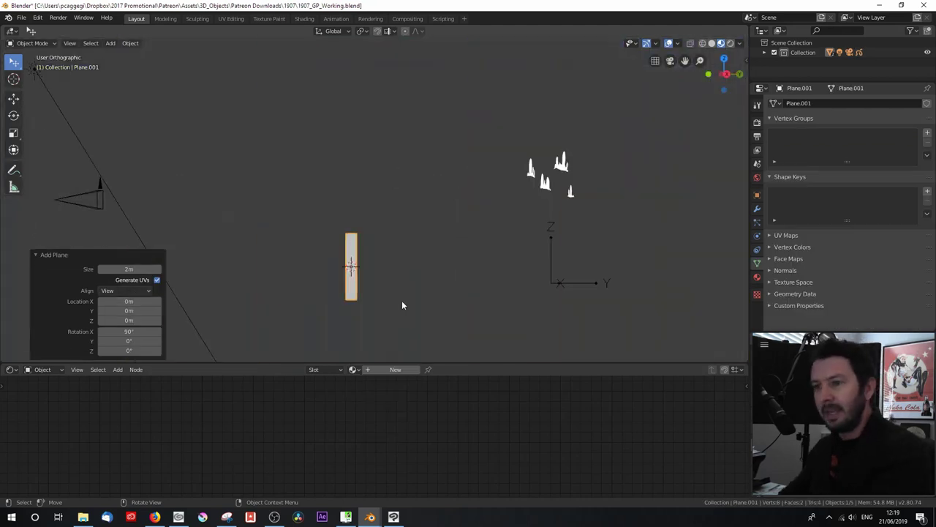
pyautogui.scroll(-1, 374, 300)
pyautogui.press('z')
pyautogui.click(316, 300)
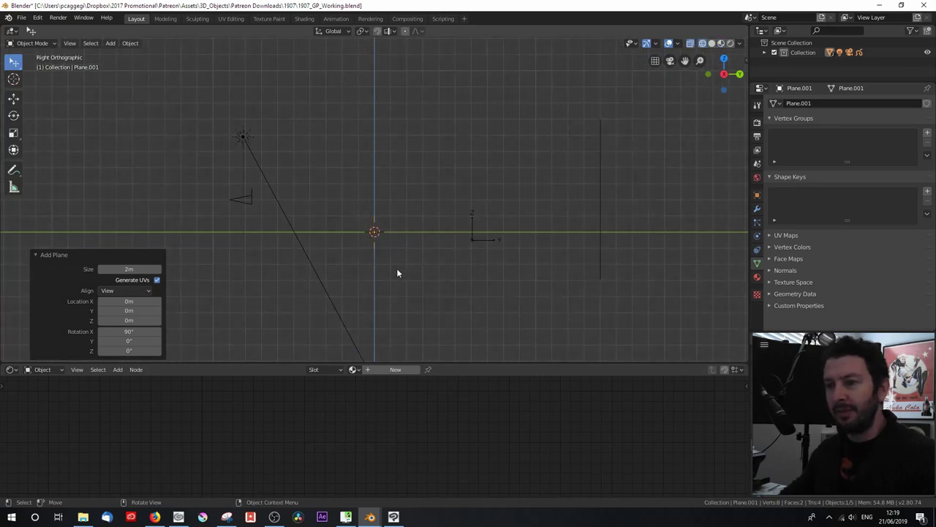
pyautogui.press('g')
pyautogui.press('y')
pyautogui.press('5')
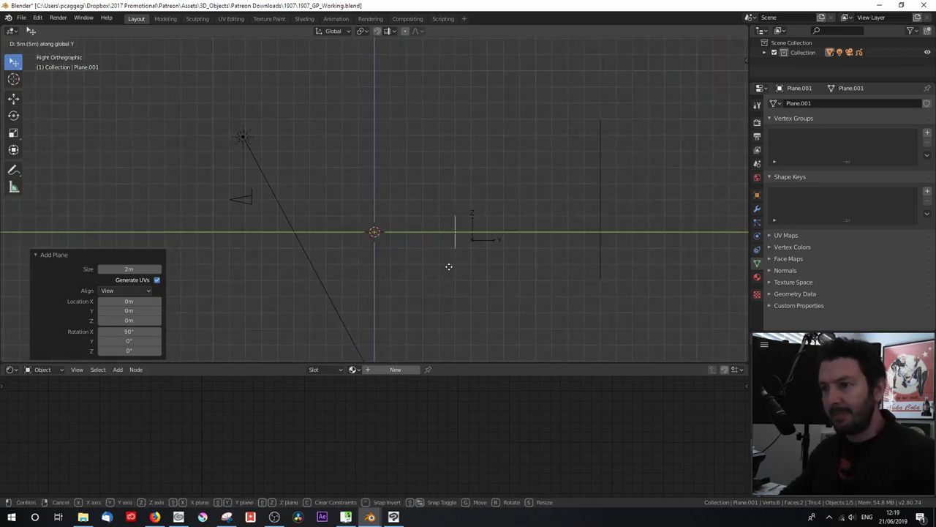
pyautogui.press('Return')
# Move the Grease Pencil clouds about 5 m along Y, closer to the sky plane
pyautogui.click(481, 242)
pyautogui.press('g')
pyautogui.press('y')
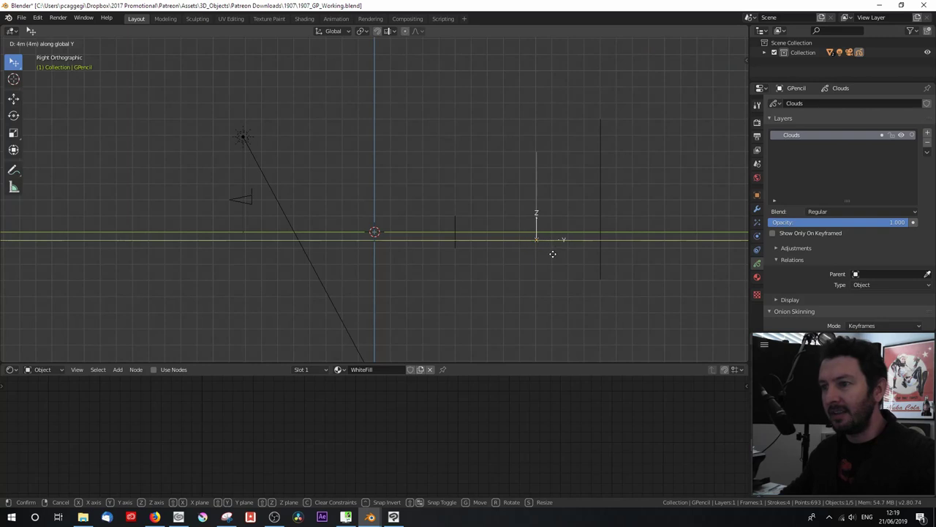
pyautogui.press('Return')
# From the camera view, stretch the new plane's mesh to about 6.144 in X so it spans past both frame edges
pyautogui.click(456, 245)
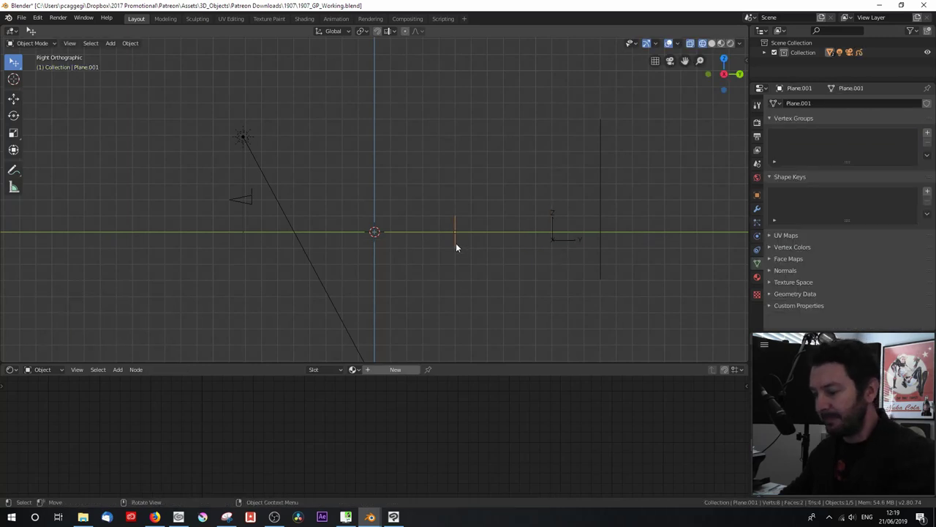
pyautogui.press('KP_0')
pyautogui.press('Tab')
pyautogui.press('s')
pyautogui.press('x')
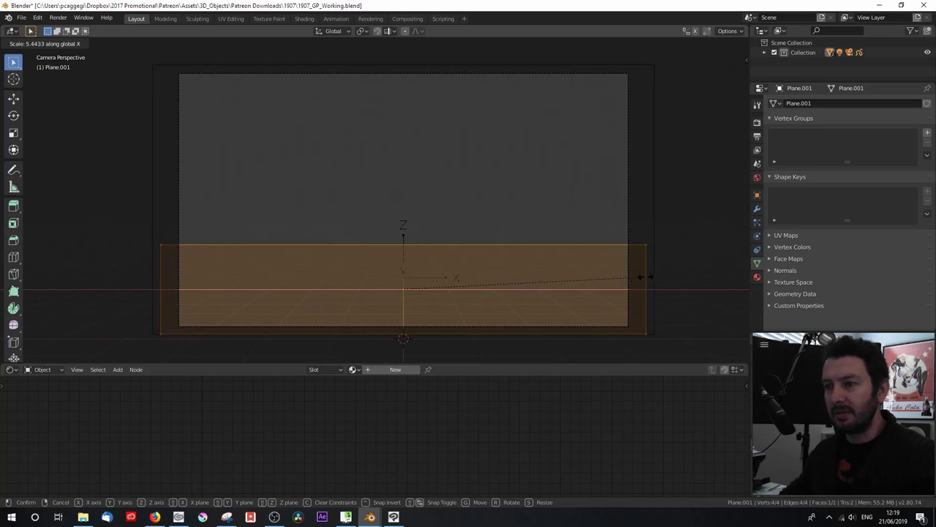
pyautogui.click(673, 278)
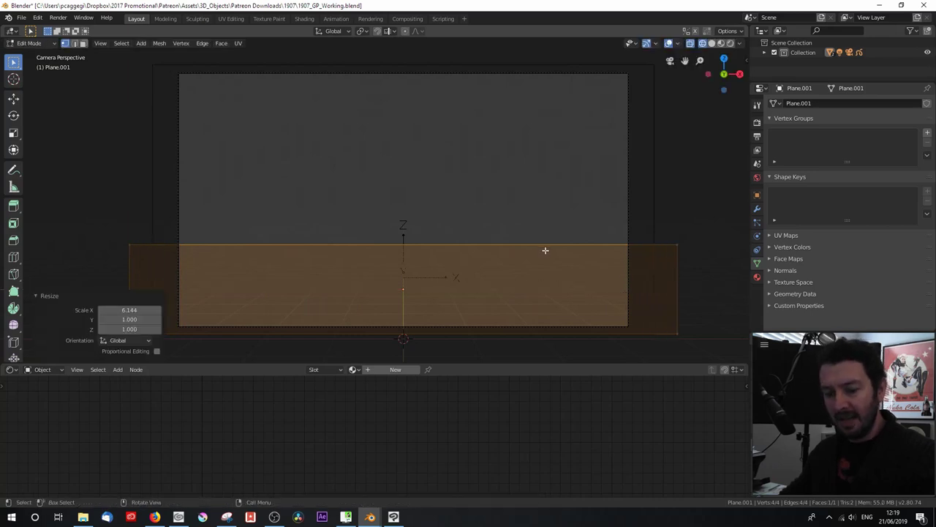
# Add 30 evenly spaced vertical loop cuts across the wide plane without sliding them
pyautogui.hotkey('ctrl', 'r')
pyautogui.scroll(20, 469, 251)
pyautogui.click(469, 251)
pyautogui.rightClick(469, 251)
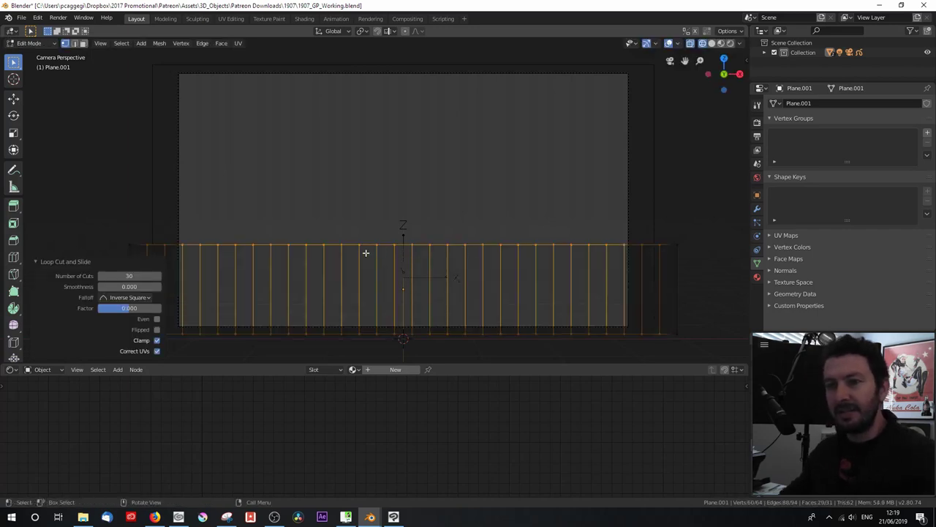
# Lower the plane's top edge and extrude groups of its segments to varied heights as a stepped city skyline, finishing in Object mode
pyautogui.click(120, 247)
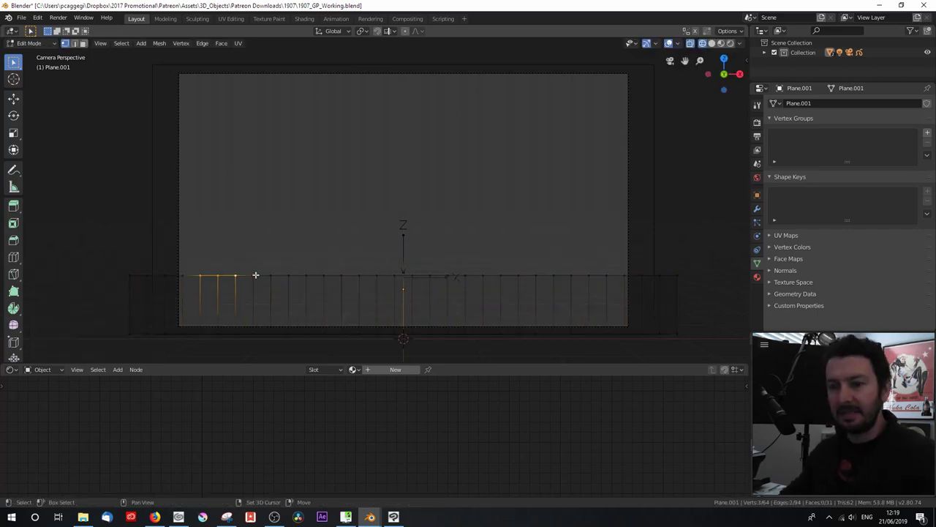
pyautogui.click(224, 226)
pyautogui.click(377, 277)
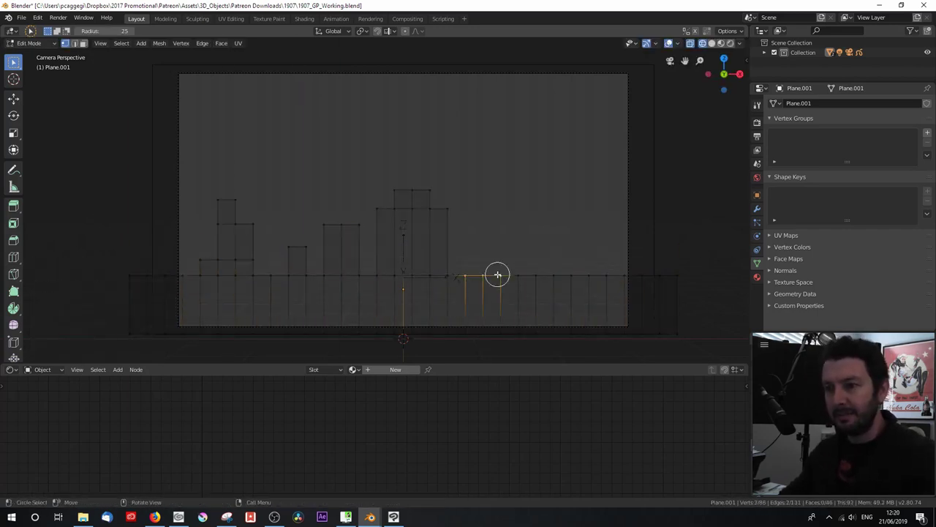
pyautogui.moveTo(14, 62); pyautogui.dragTo(33, 63)
pyautogui.moveTo(33, 63); pyautogui.dragTo(33, 63)
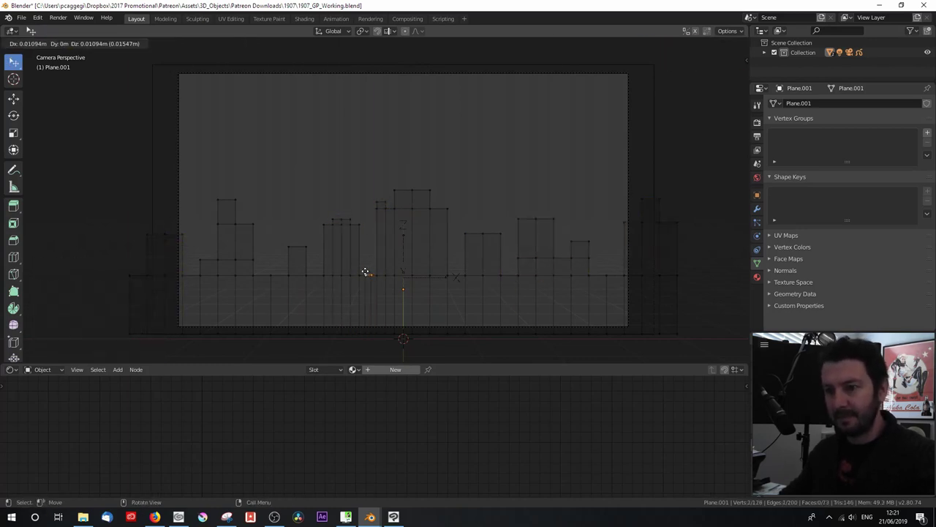
pyautogui.press('Tab')
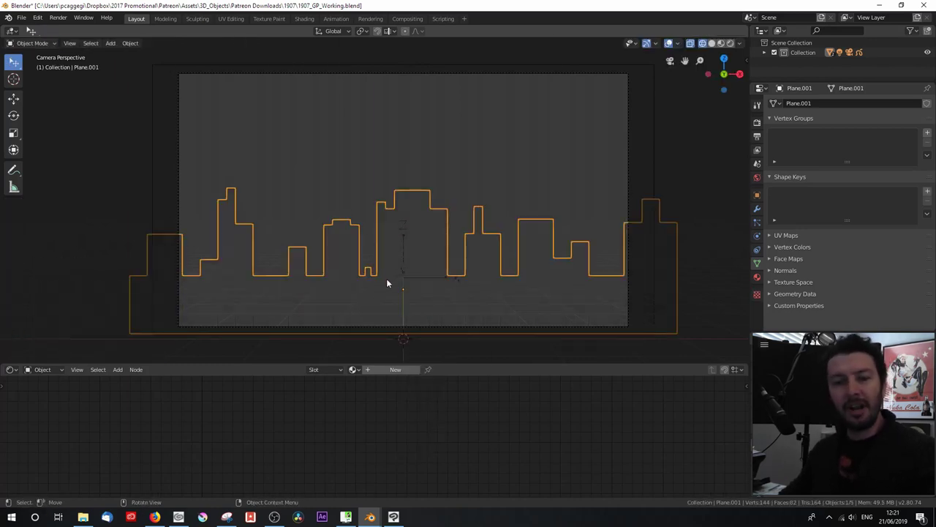
# Create a new material on the skyline plane and name it City
pyautogui.click(757, 277)
pyautogui.click(800, 135)
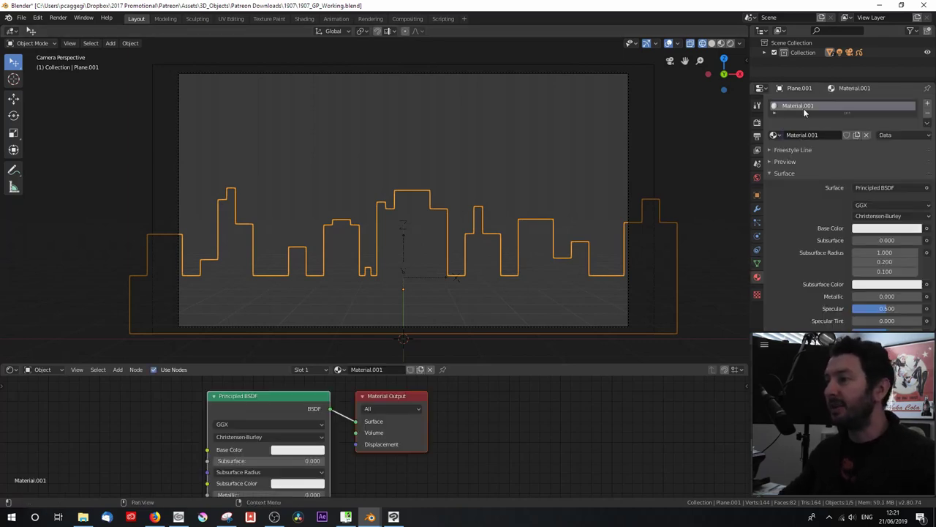
pyautogui.click(809, 135)
pyautogui.write('City')
pyautogui.press('Return')
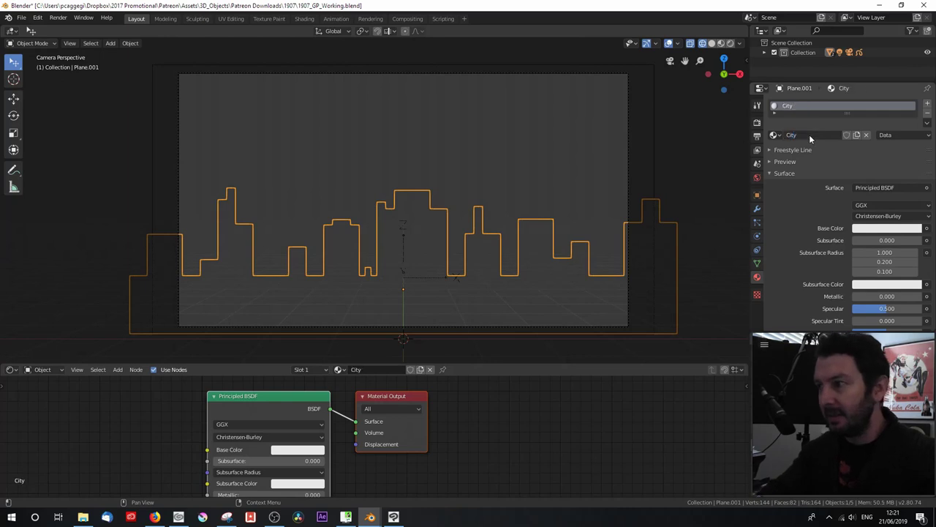
# Switch the City material's Principled BSDF node to a Diffuse BSDF
pyautogui.click(246, 397)
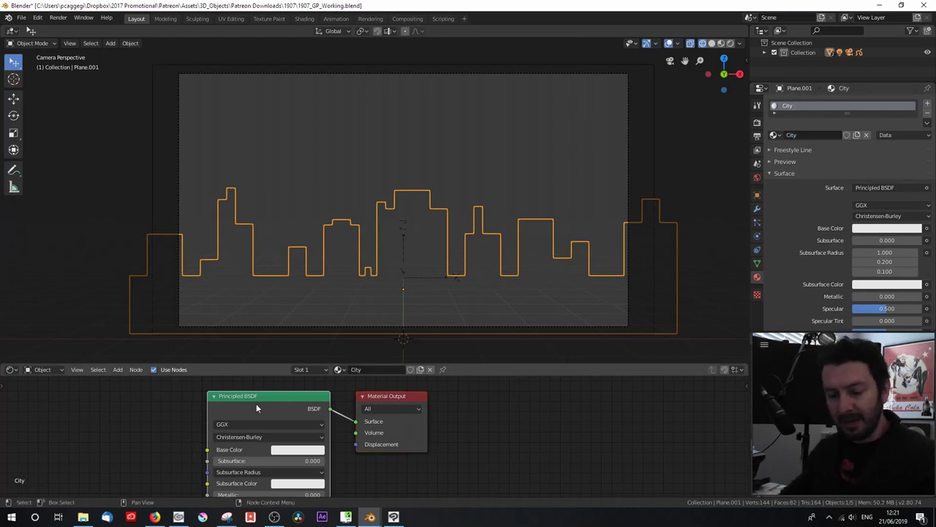
pyautogui.hotkey('shift', 's')
pyautogui.moveTo(252, 409)
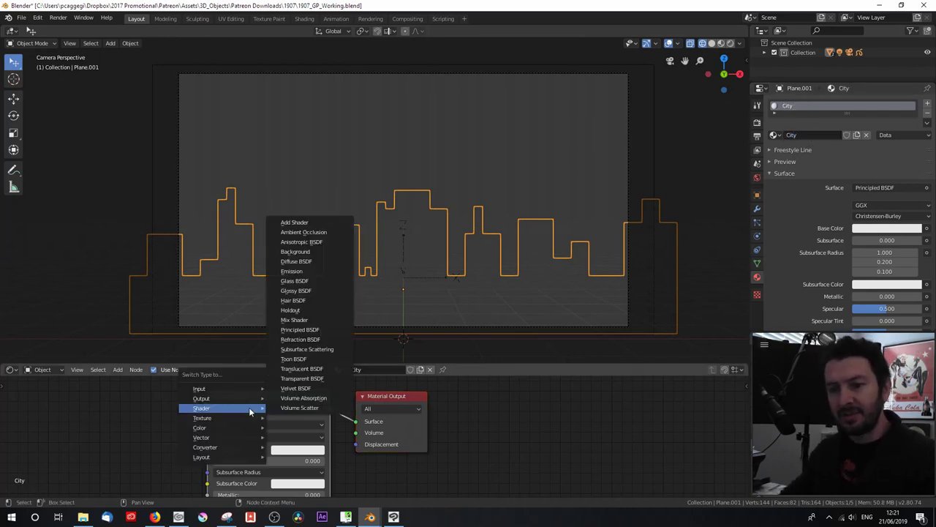
pyautogui.click(304, 261)
# Darken the City material's diffuse colour to a grey with a value of about 0.399, judging it in Look Dev shading
pyautogui.click(272, 421)
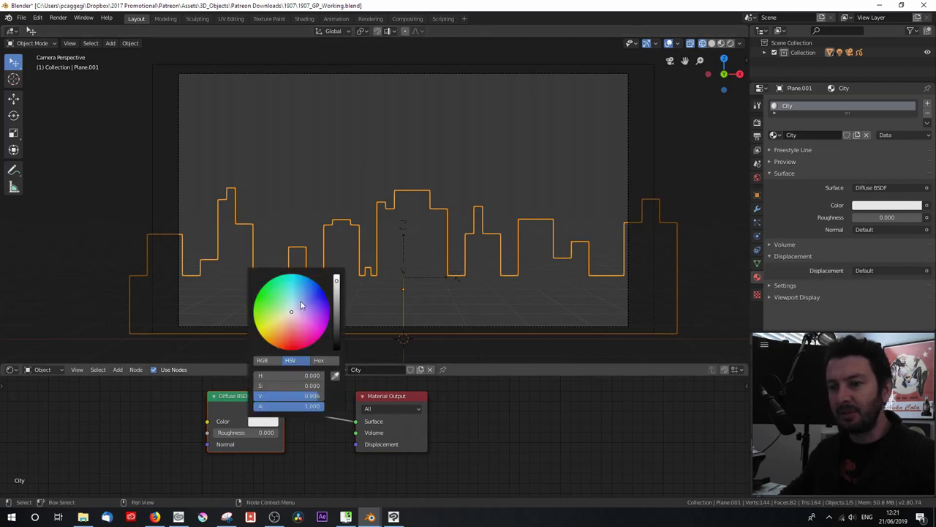
pyautogui.moveTo(337, 291); pyautogui.dragTo(337, 315)
pyautogui.press('z')
pyautogui.click(410, 296)
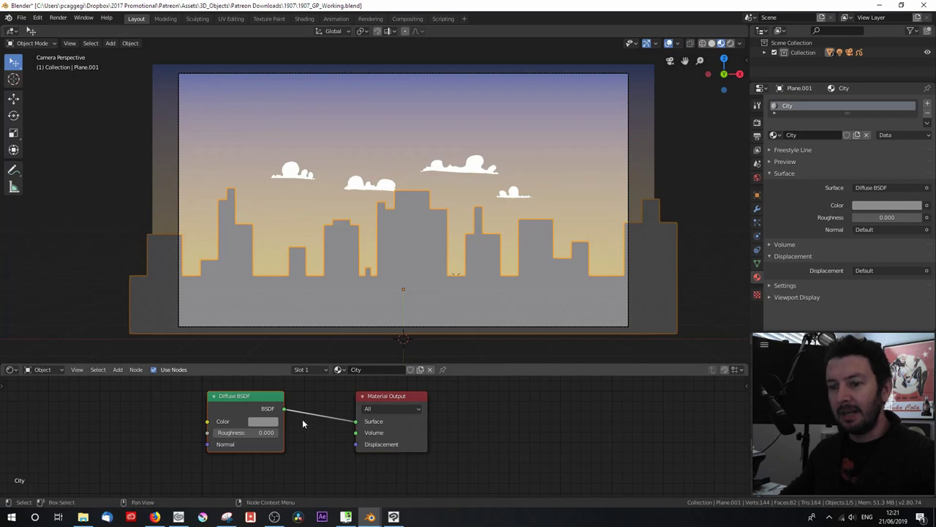
pyautogui.click(271, 421)
pyautogui.moveTo(337, 315); pyautogui.dragTo(337, 326)
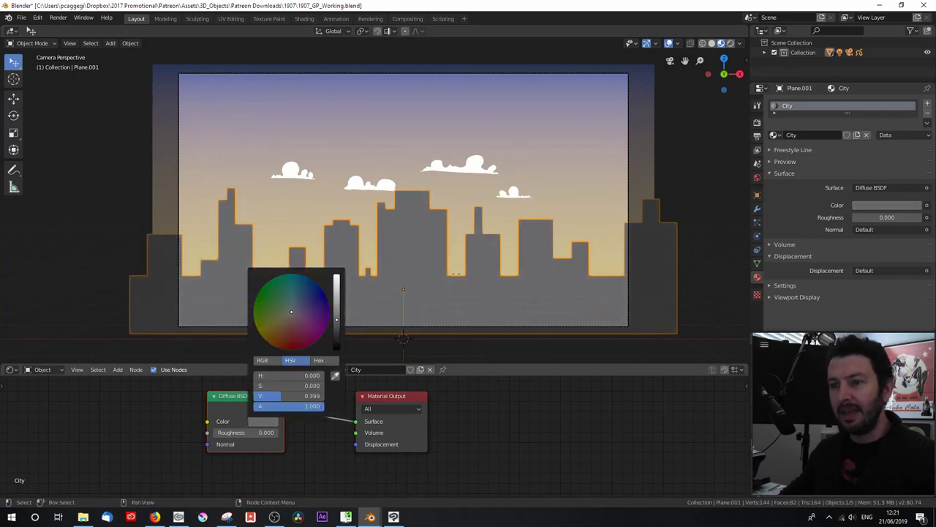
# Scale the Grease Pencil clouds to about 1.505 and lower them about 2.45 m in Z behind the skyline
pyautogui.click(370, 159)
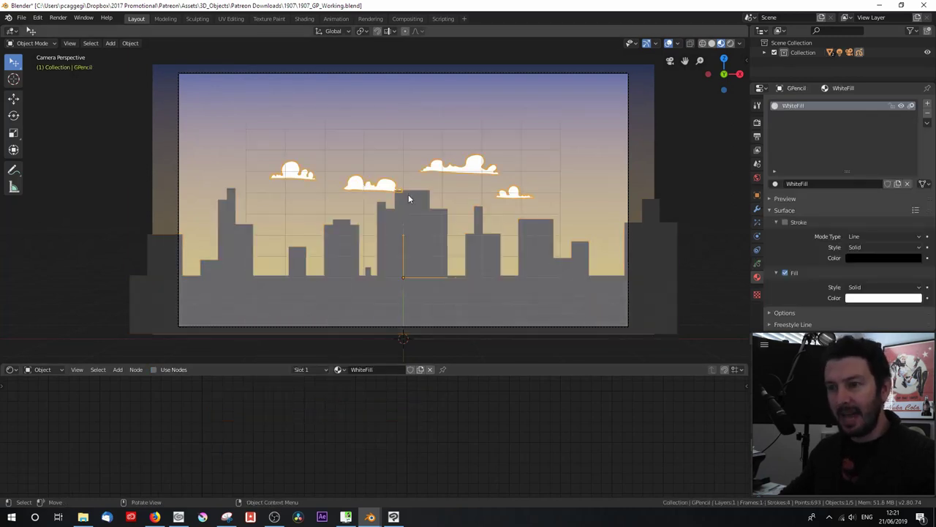
pyautogui.press('s')
pyautogui.click(480, 177)
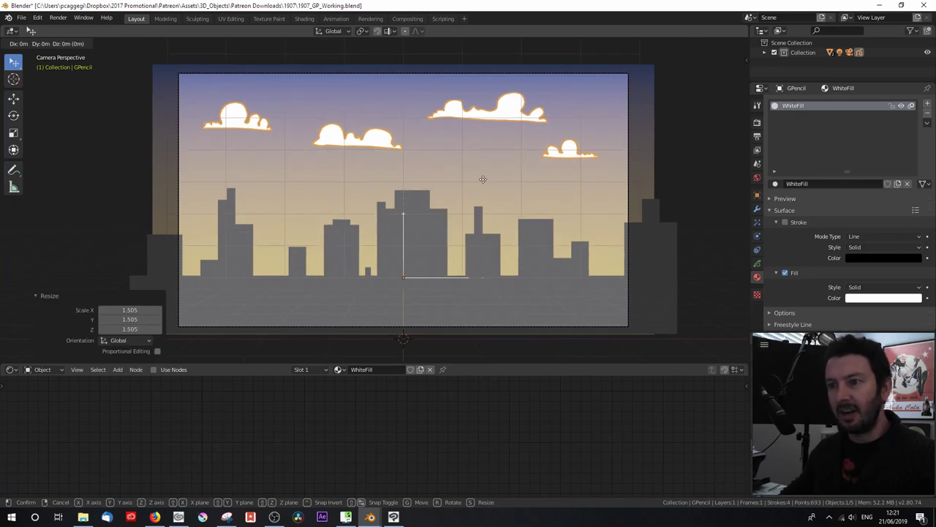
pyautogui.press('g')
pyautogui.press('z')
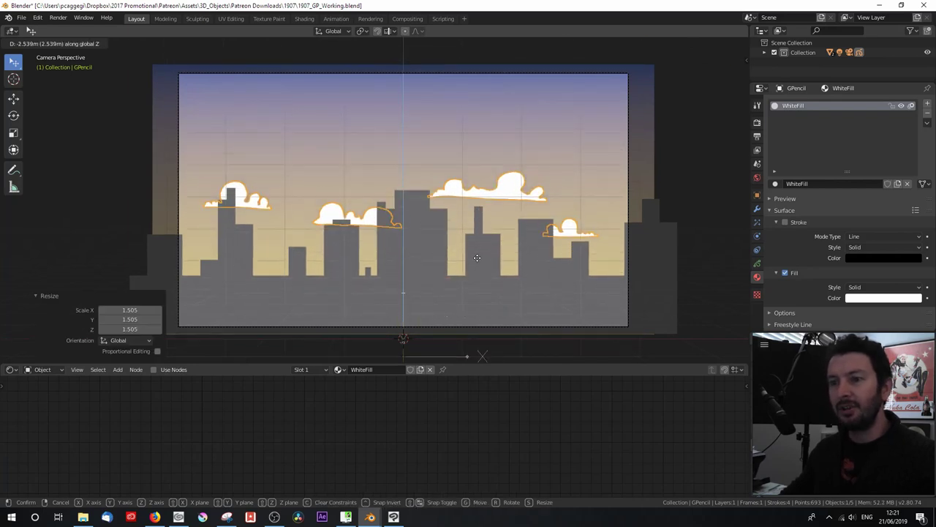
pyautogui.press('Escape')
# Widen the clouds to about 1.055 in X and save the file
pyautogui.press('s')
pyautogui.press('x')
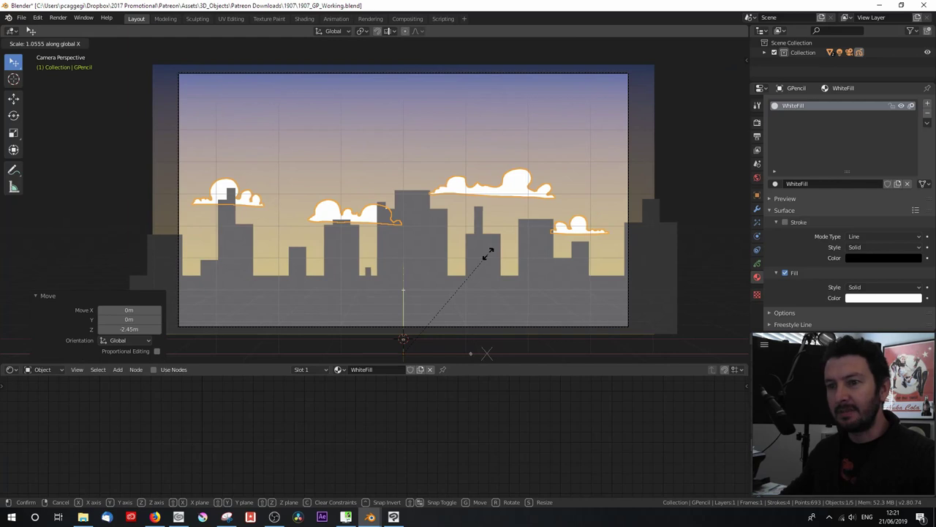
pyautogui.click(486, 252)
pyautogui.hotkey('ctrl', 's')
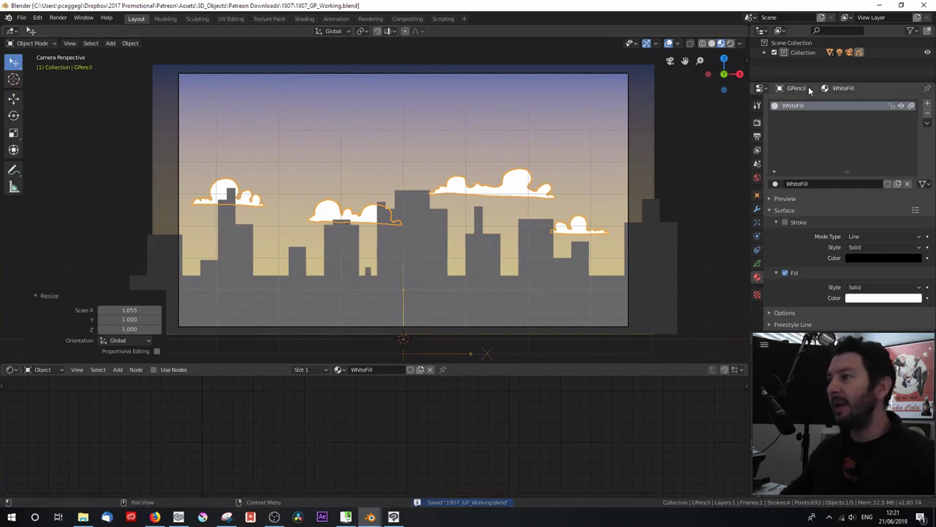
# Name the planes City and Sky, keep only them and the clouds in a collection renamed Background, and save the file
pyautogui.moveTo(809, 83); pyautogui.dragTo(809, 142)
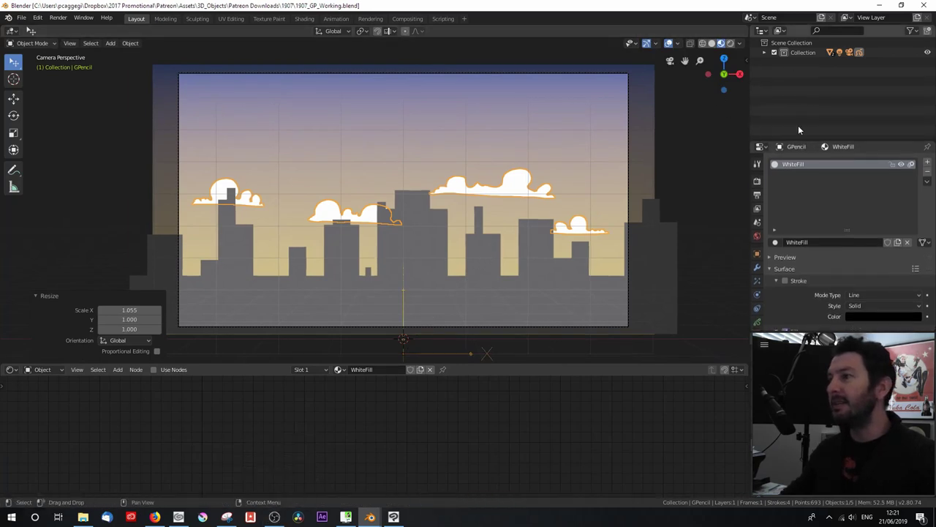
pyautogui.click(765, 52)
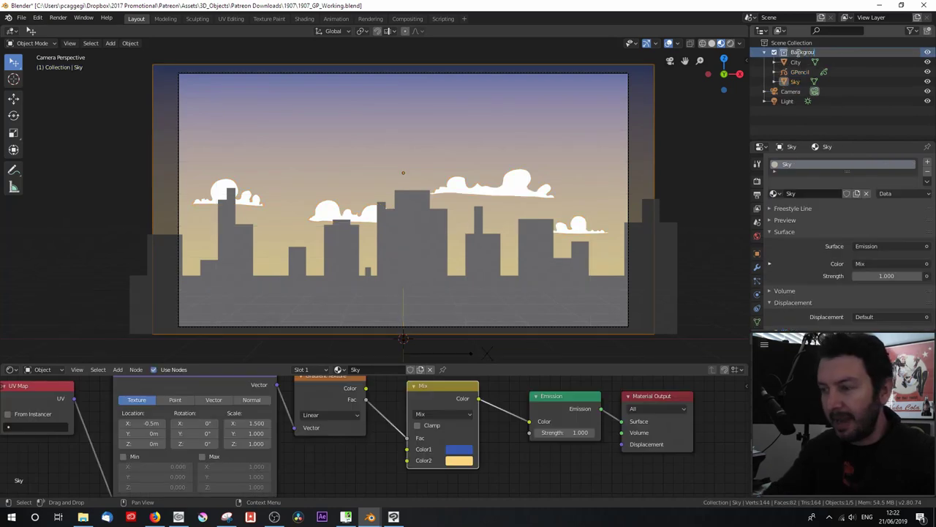
pyautogui.write('d')
pyautogui.press('Return')
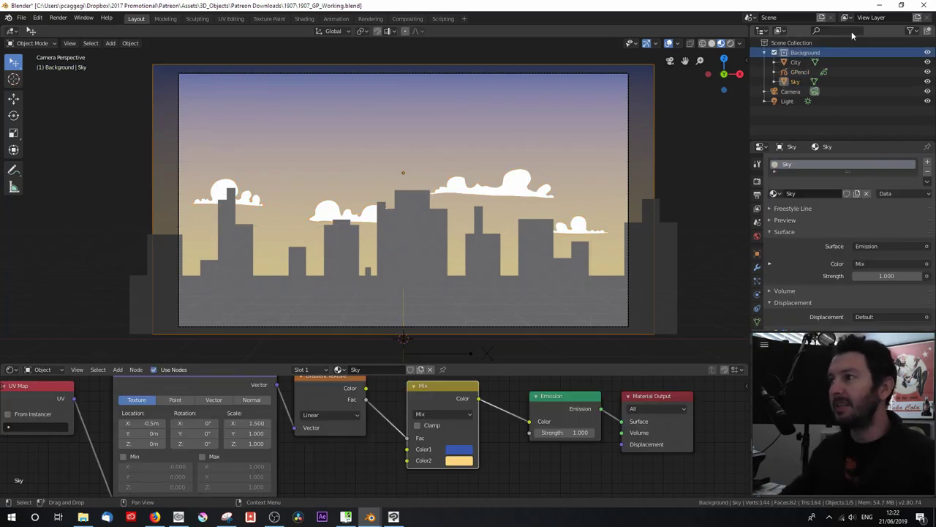
pyautogui.hotkey('ctrl', 's')
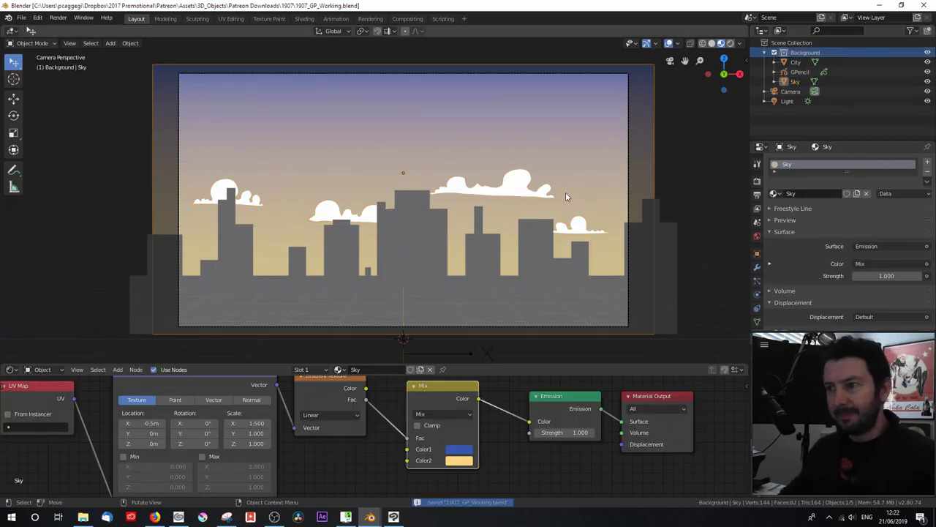
# Append the TrainModel collection from 1907_MangaShader_v30a_280.blend into the scene
pyautogui.click(764, 53)
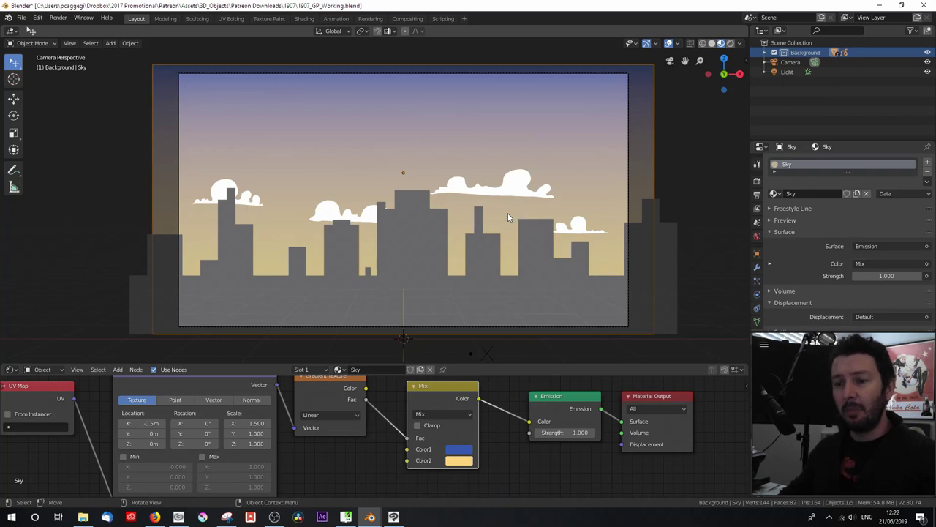
pyautogui.click(21, 17)
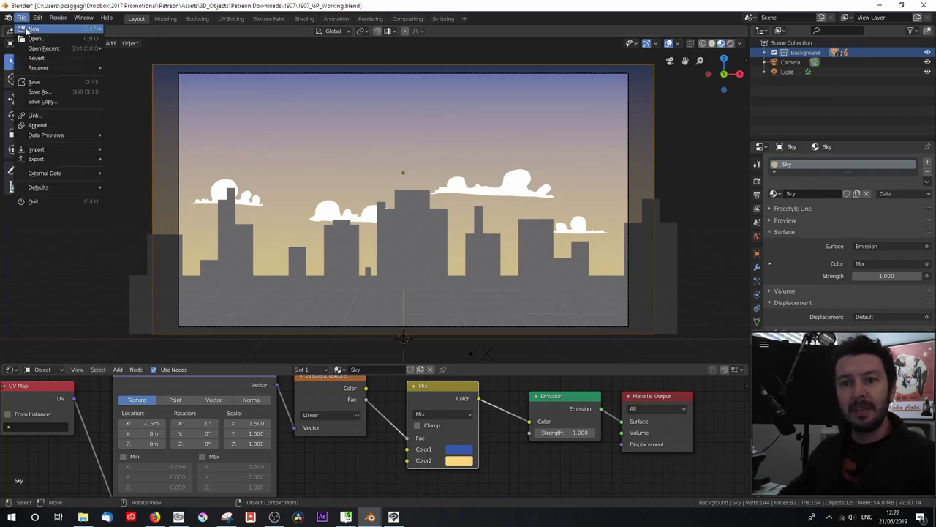
pyautogui.click(45, 126)
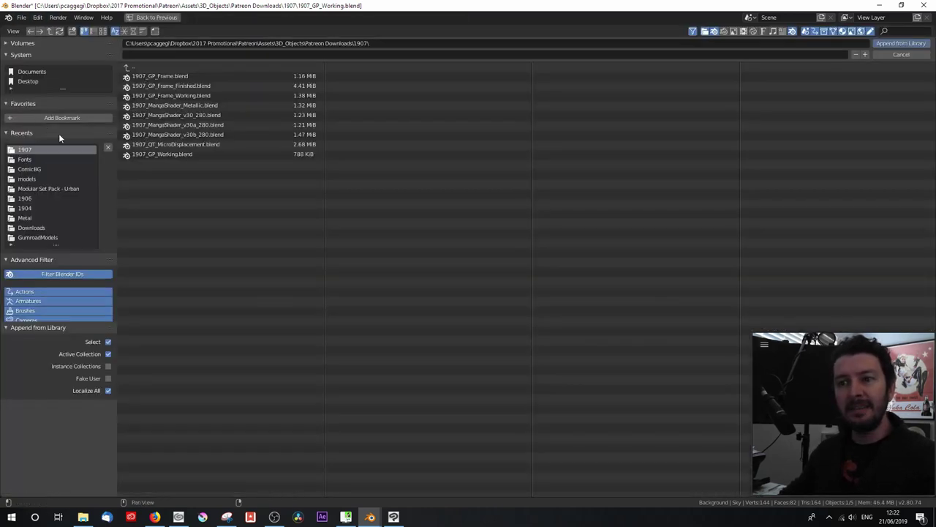
pyautogui.doubleClick(177, 124)
pyautogui.doubleClick(156, 164)
pyautogui.doubleClick(158, 103)
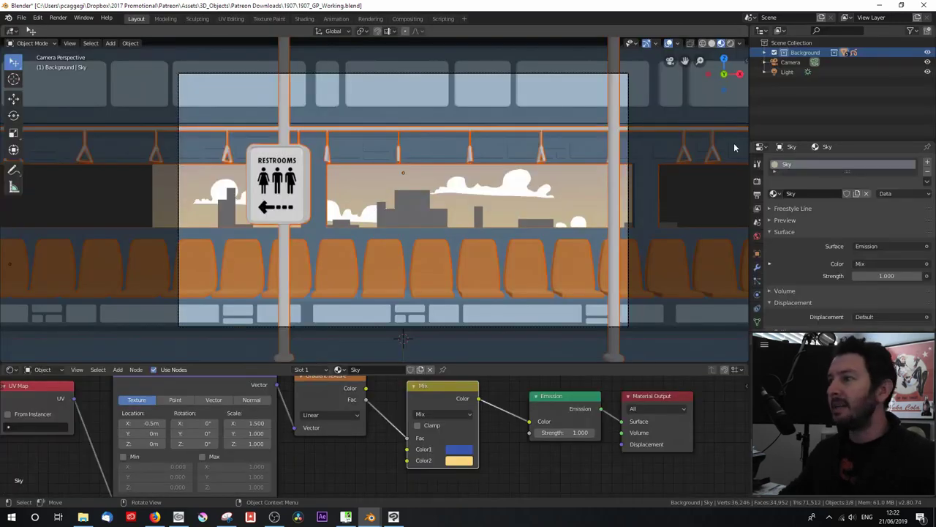
# Move the TrainModel collection out of Background to the top level of the scene and select its Seats object
pyautogui.click(775, 53)
pyautogui.click(785, 63)
pyautogui.click(807, 92)
pyautogui.moveTo(431, 213); pyautogui.dragTo(448, 201, button='middle')
pyautogui.press('KP_0')
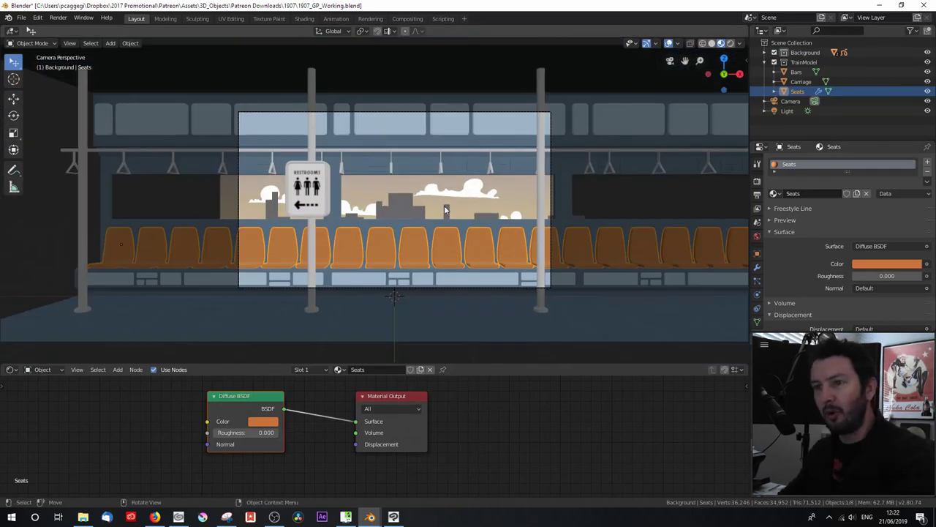
# Select all objects in the TrainModel collection and move them 1.62 m in Y and about -0.58 m in X
pyautogui.click(827, 62)
pyautogui.rightClick(805, 61)
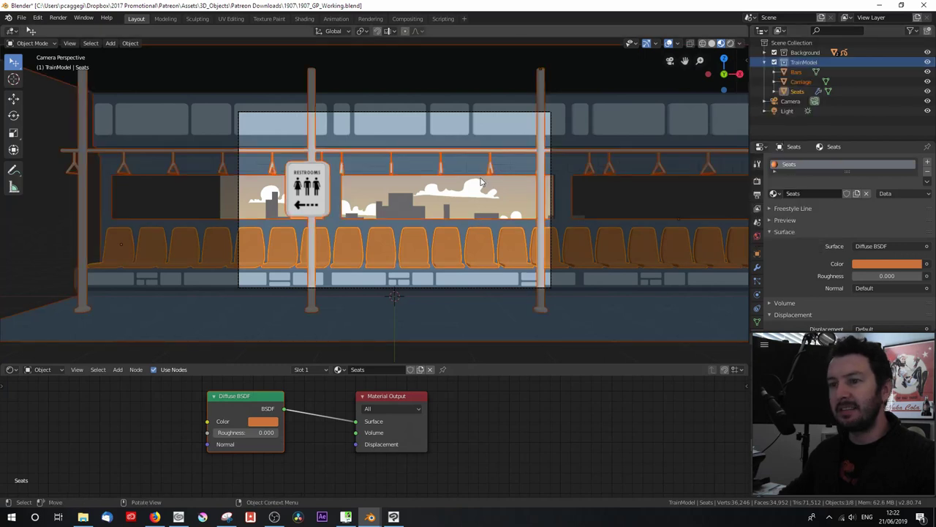
pyautogui.press('g')
pyautogui.press('y')
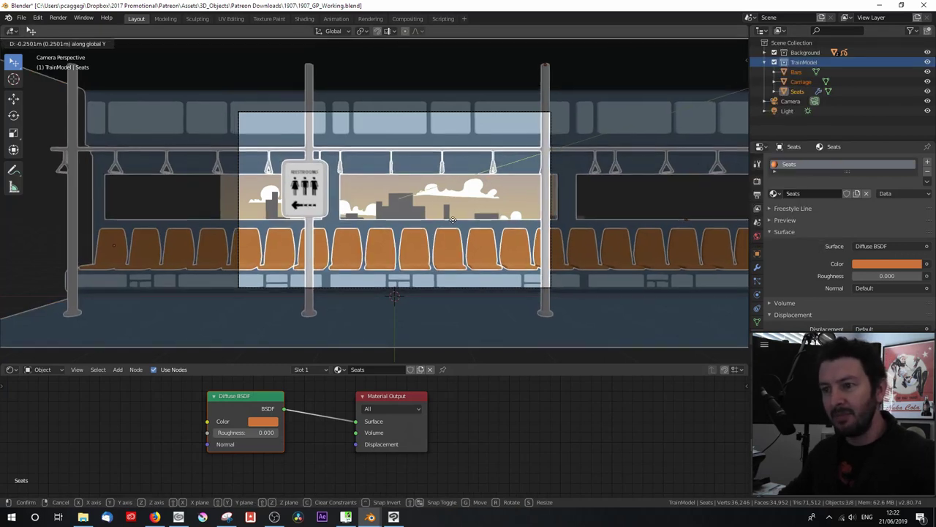
pyautogui.click(443, 265)
pyautogui.press('g')
pyautogui.press('x')
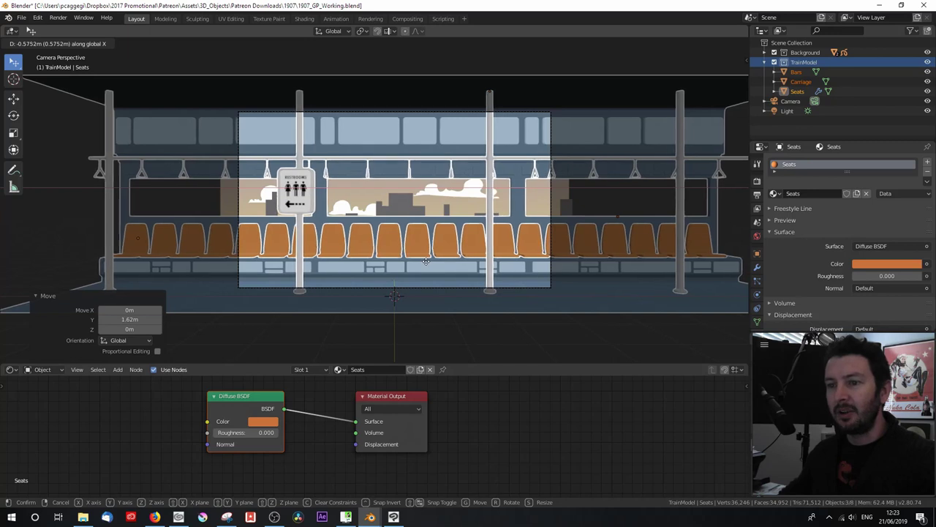
pyautogui.click(412, 260)
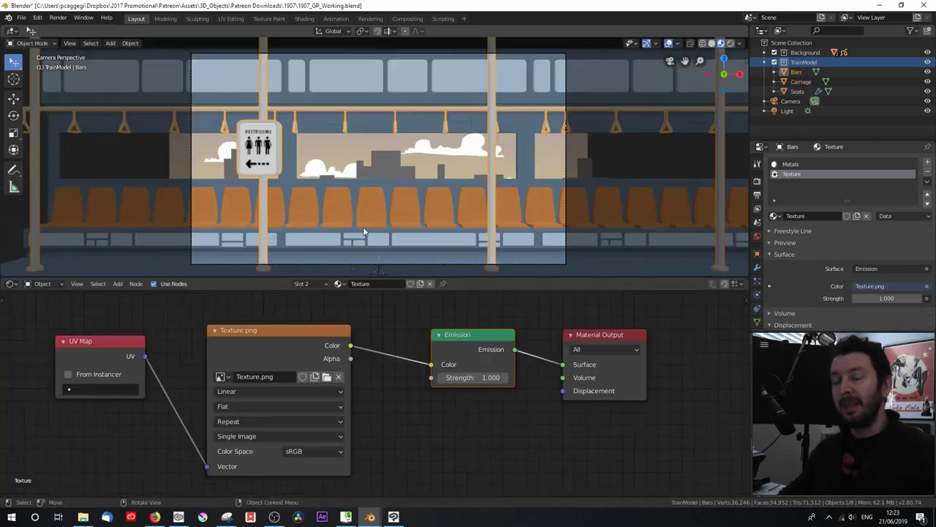
# Make the Scene Collection active and add a blank Grease Pencil object at the world origin in front view
pyautogui.click(764, 62)
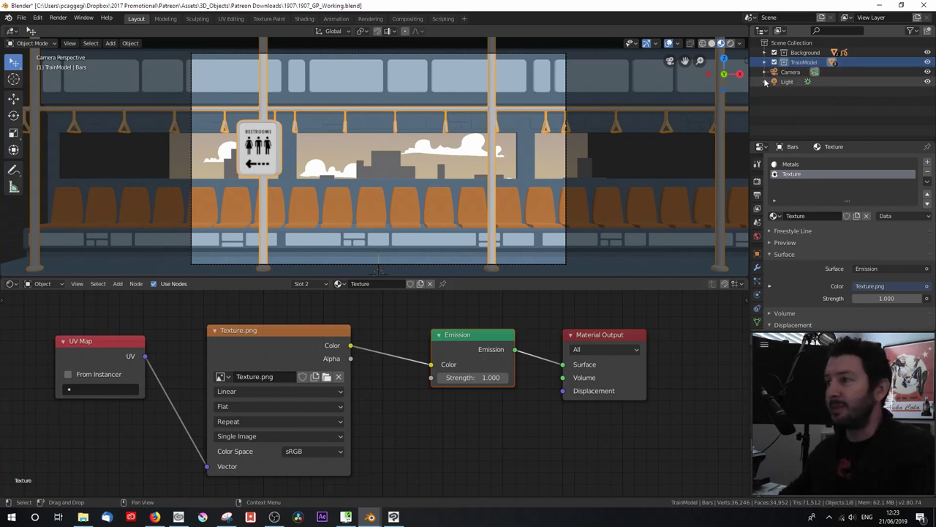
pyautogui.click(784, 45)
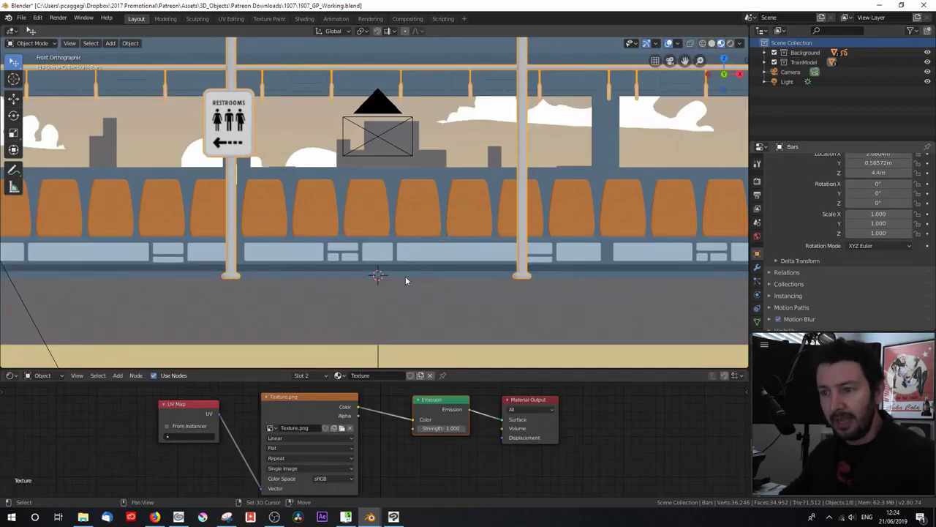
pyautogui.hotkey('shift', 'a')
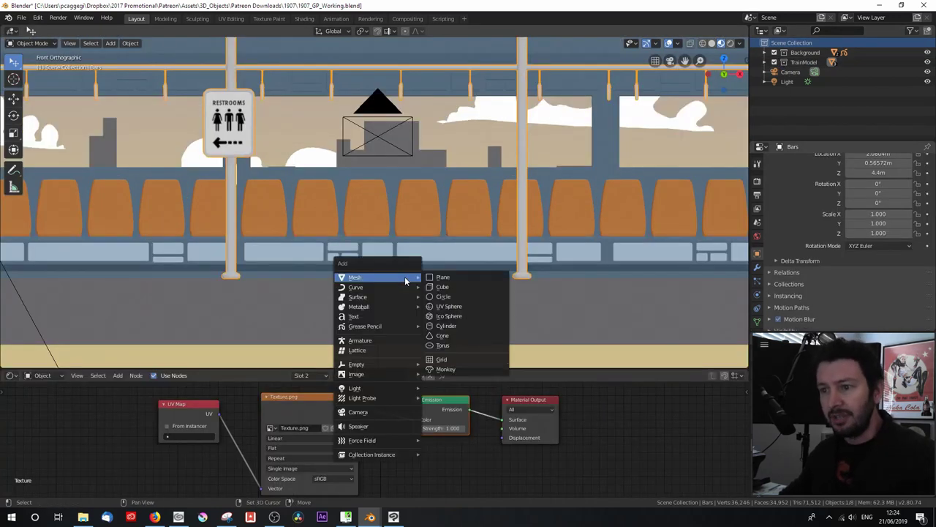
pyautogui.moveTo(386, 329)
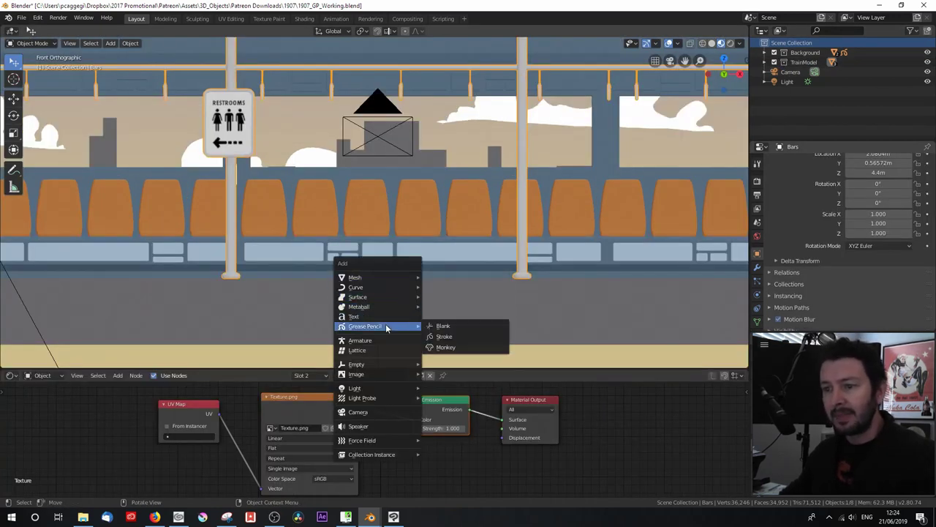
pyautogui.click(461, 329)
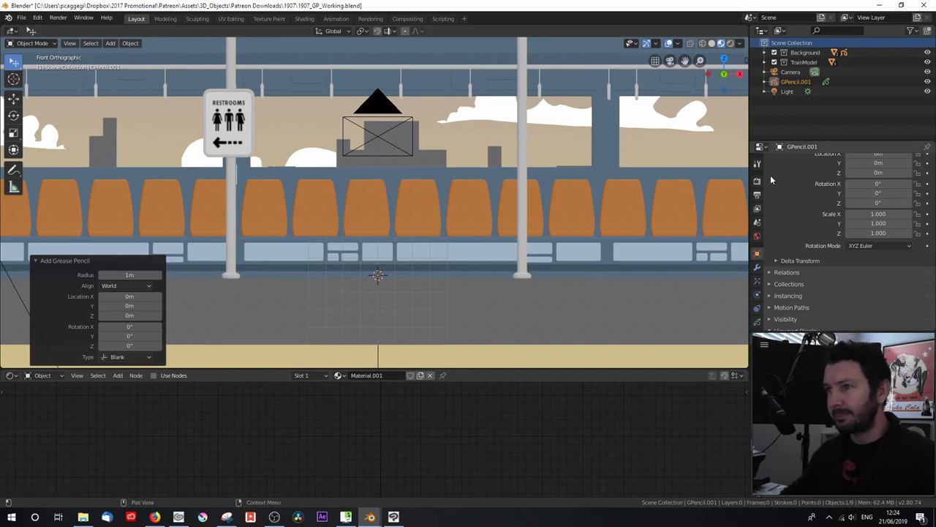
# Set the Y offset of the new Grease Pencil object's canvas to 1 m in its viewport display settings
pyautogui.click(678, 44)
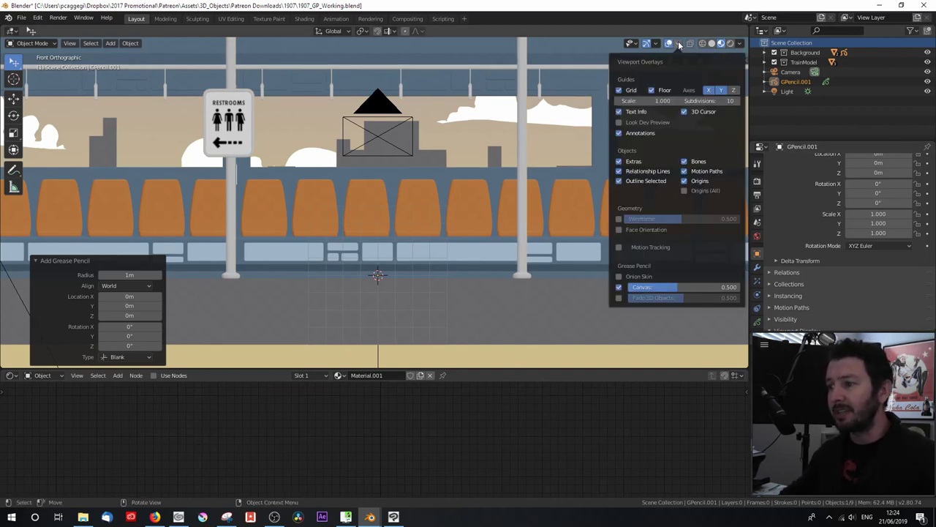
pyautogui.scroll(-2, 836, 295)
pyautogui.click(827, 275)
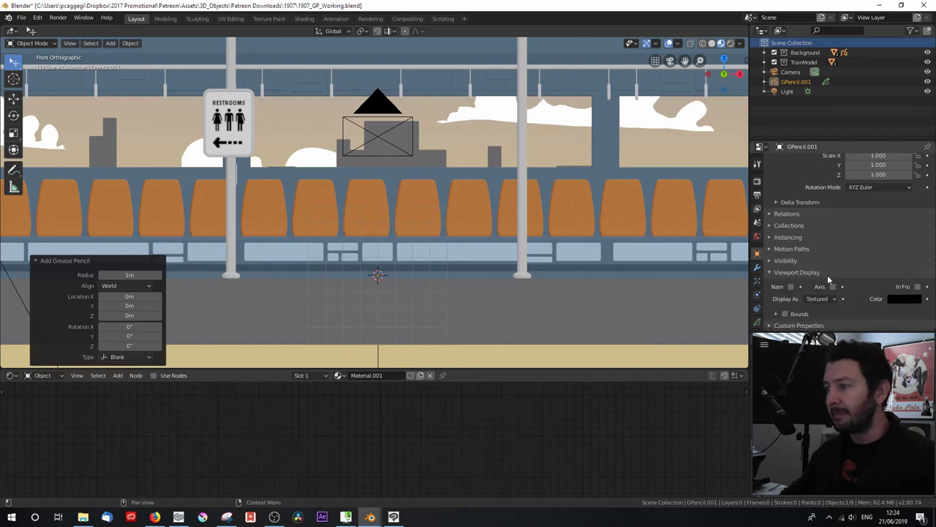
pyautogui.click(758, 322)
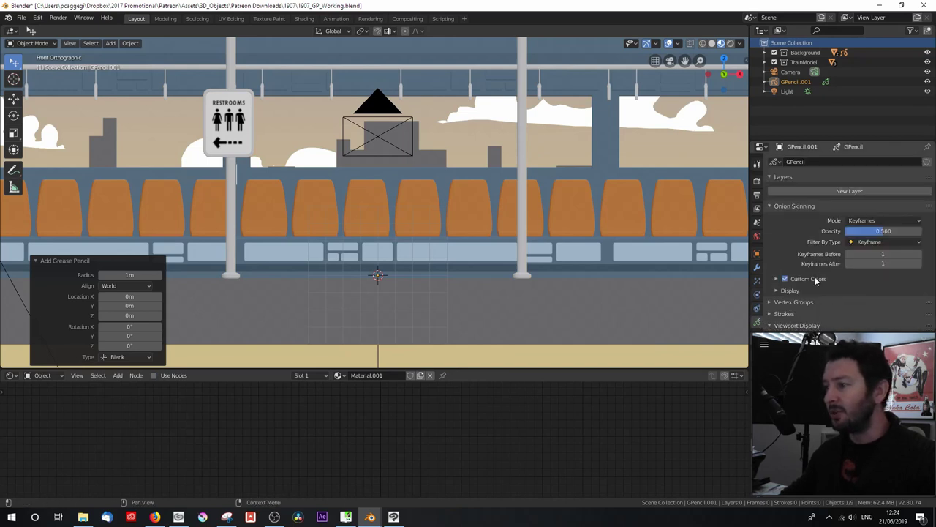
pyautogui.scroll(-4, 816, 281)
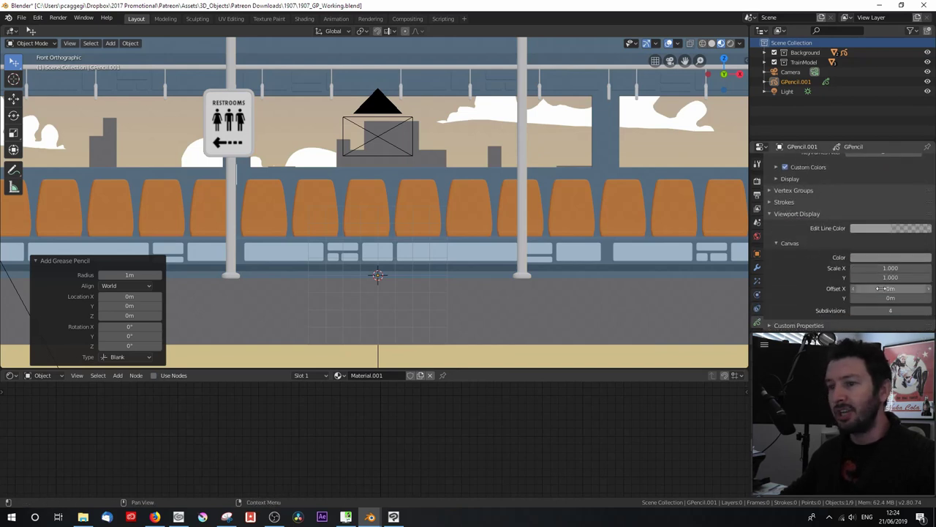
pyautogui.moveTo(881, 289); pyautogui.dragTo(896, 298)
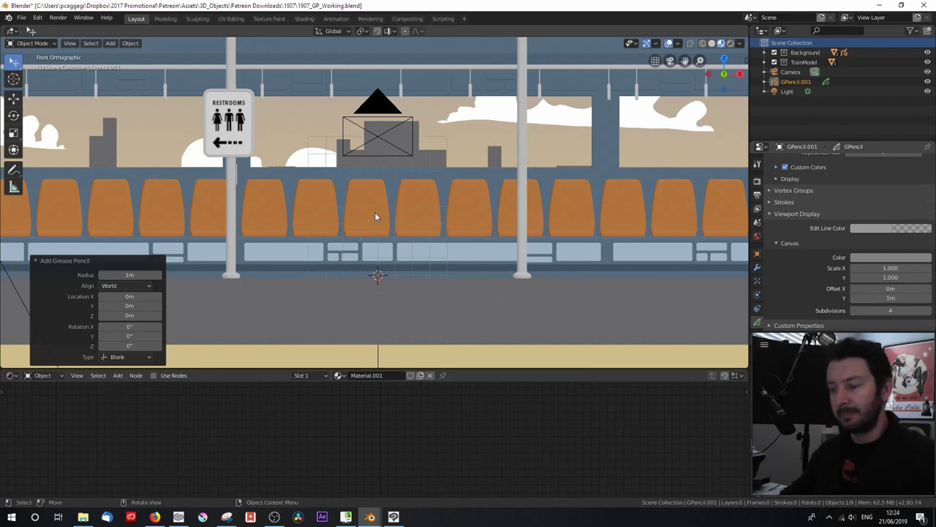
# Scale the new Grease Pencil object uniformly by 1.7 while looking through the camera
pyautogui.press('KP_0')
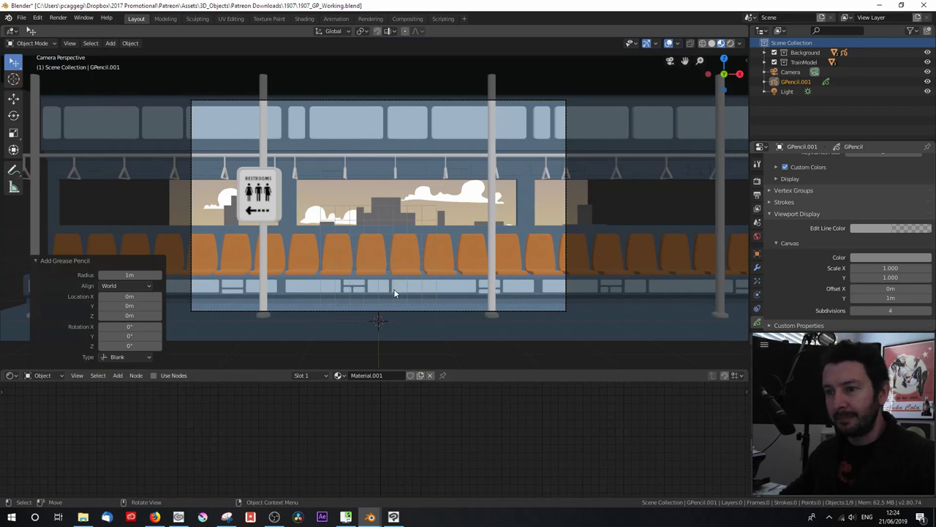
pyautogui.press('s')
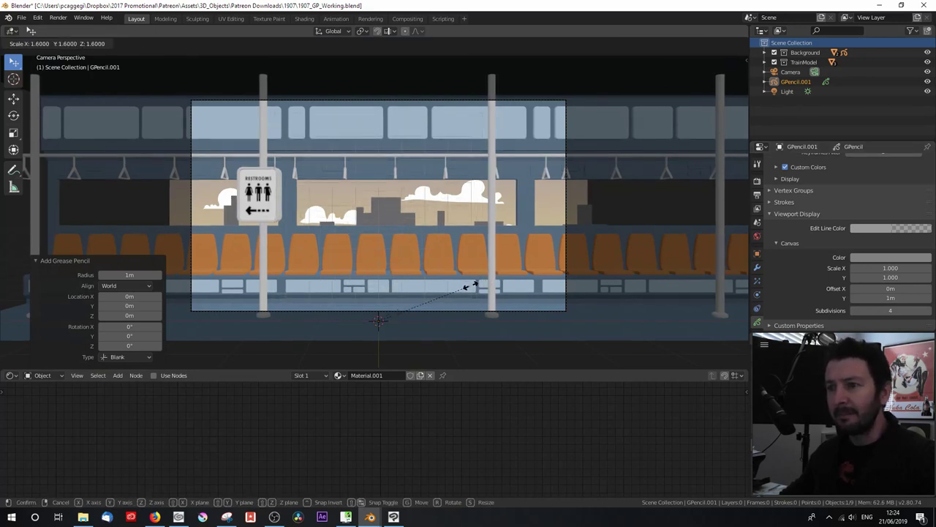
pyautogui.click(476, 286)
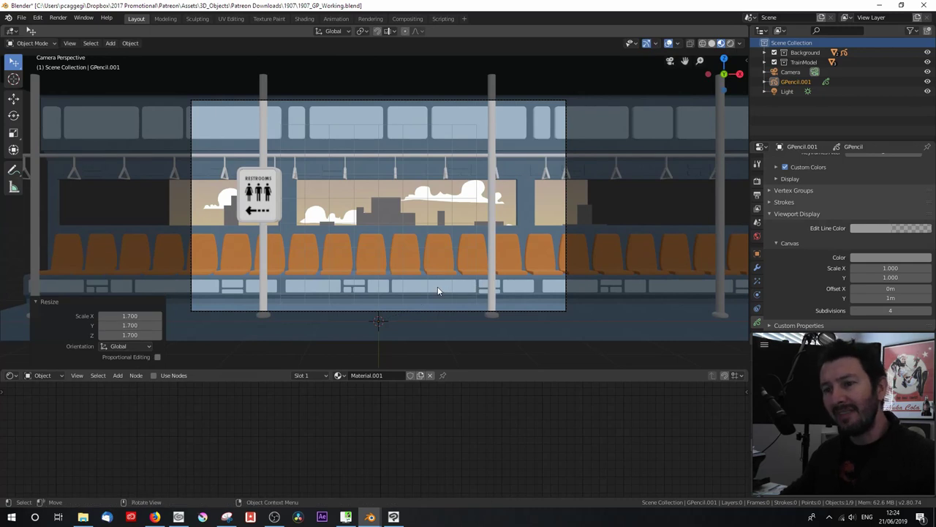
# Display the scene in wireframe shading to reveal the Grease Pencil canvas against the carriage
pyautogui.press('z')
pyautogui.click(376, 292)
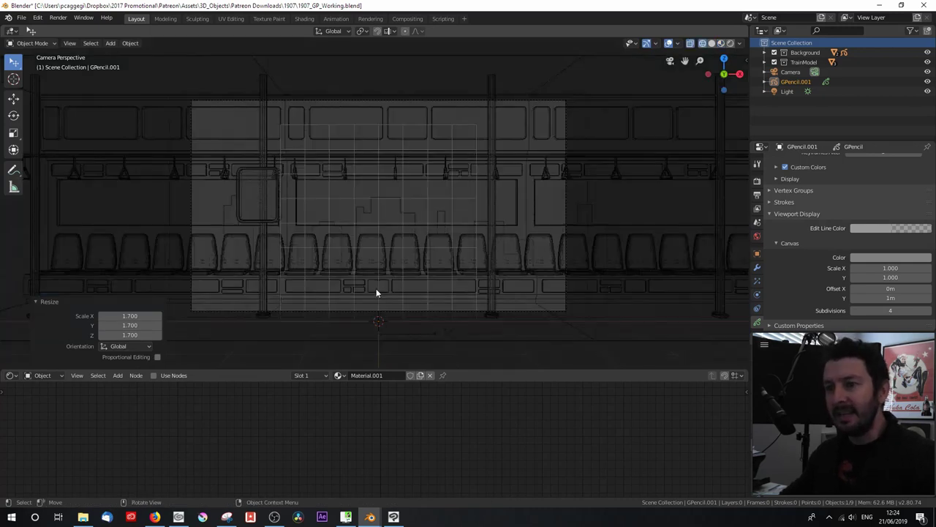
pyautogui.press('z')
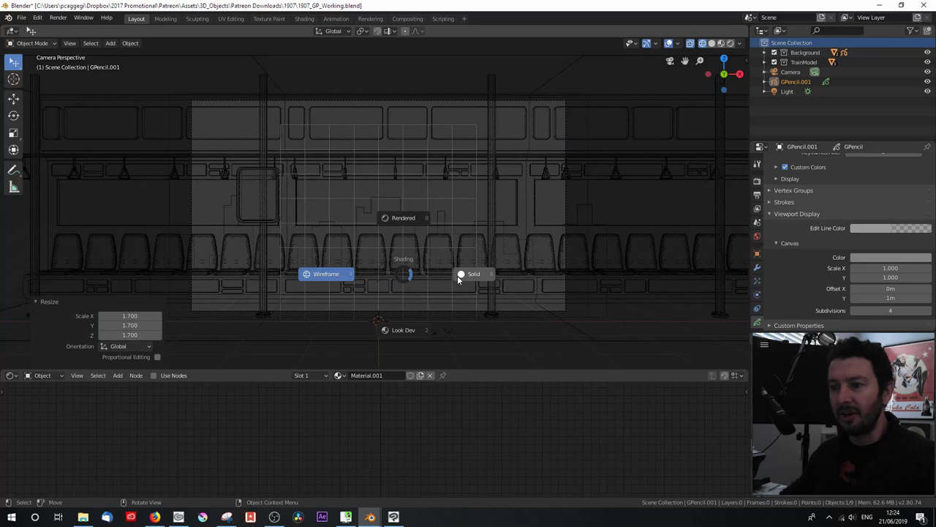
pyautogui.click(457, 275)
pyautogui.press('z')
pyautogui.click(398, 269)
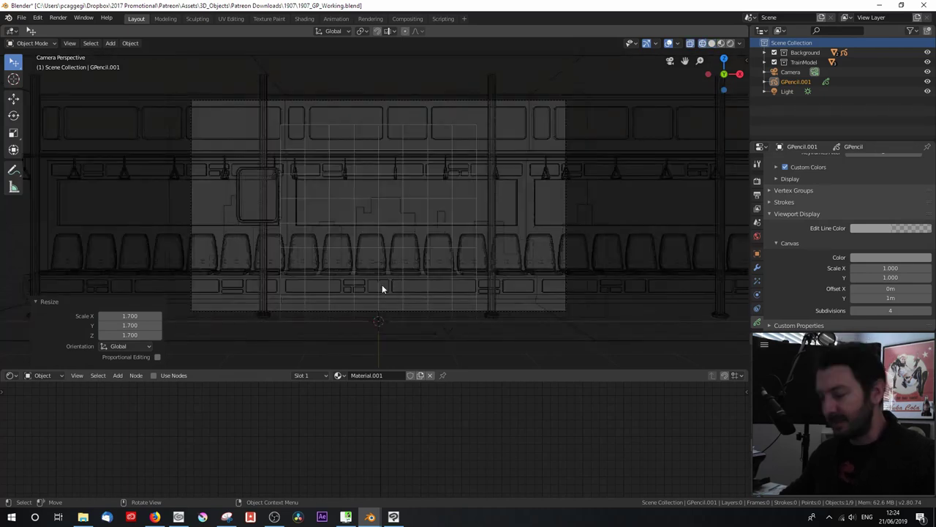
# Move the Grease Pencil object 1.6 m in Y from the side view and check its placement through the camera
pyautogui.press('KP_3')
pyautogui.press('g')
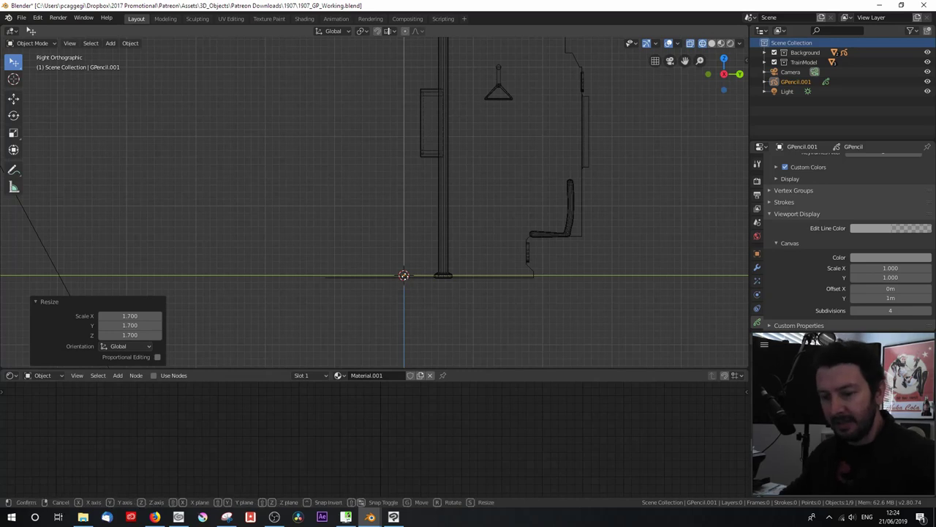
pyautogui.press('y')
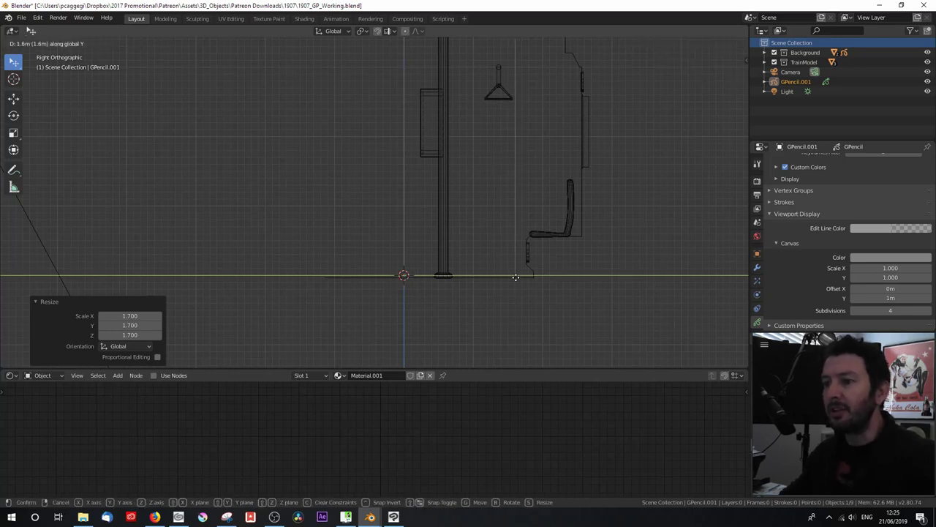
pyautogui.click(516, 277)
pyautogui.press('KP_0')
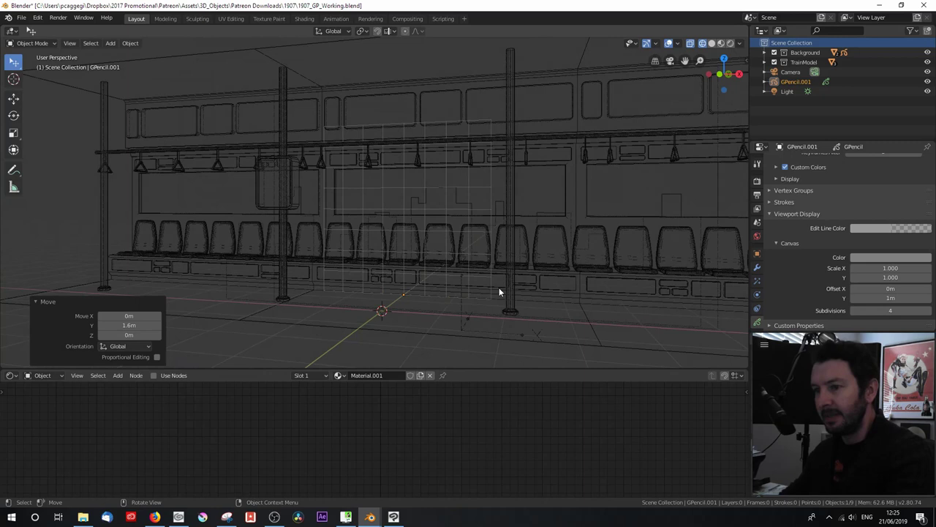
pyautogui.scroll(3, 375, 291)
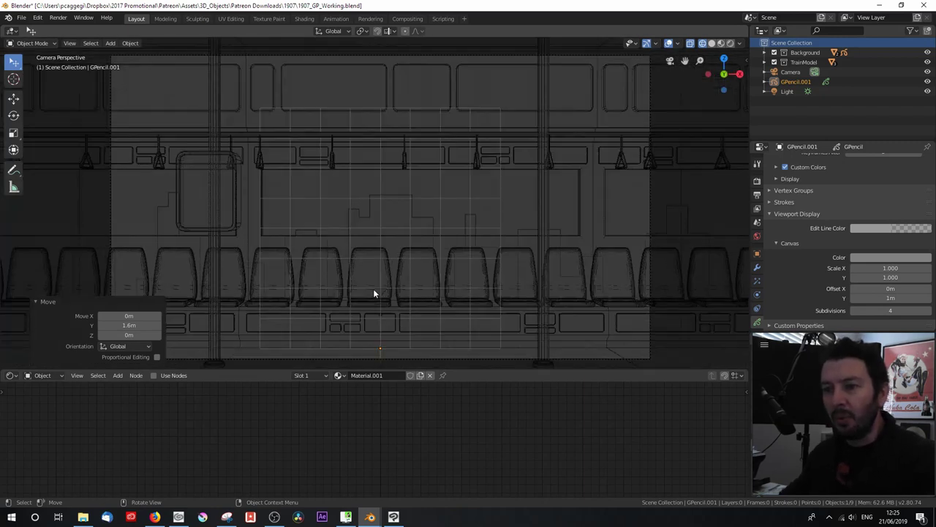
pyautogui.scroll(1, 410, 274)
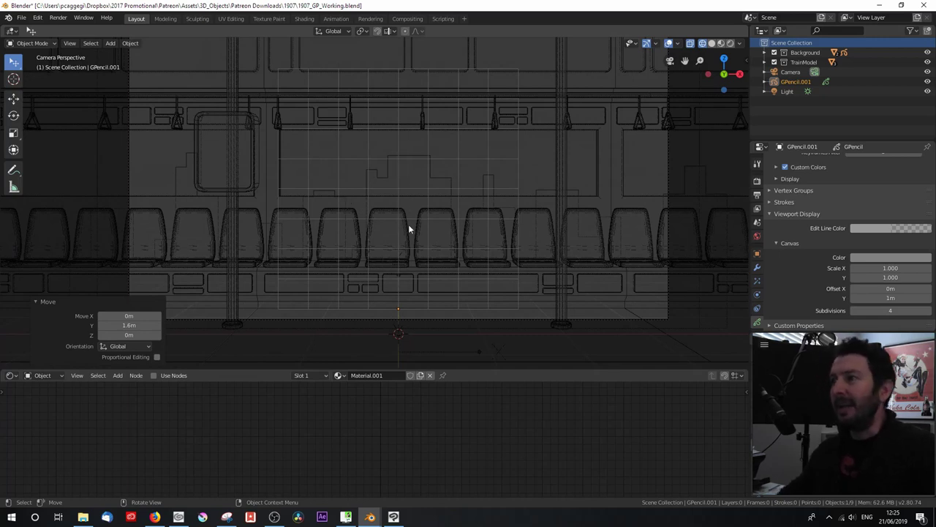
# Return the viewport to Look Dev shading and hide the Background collection
pyautogui.click(721, 43)
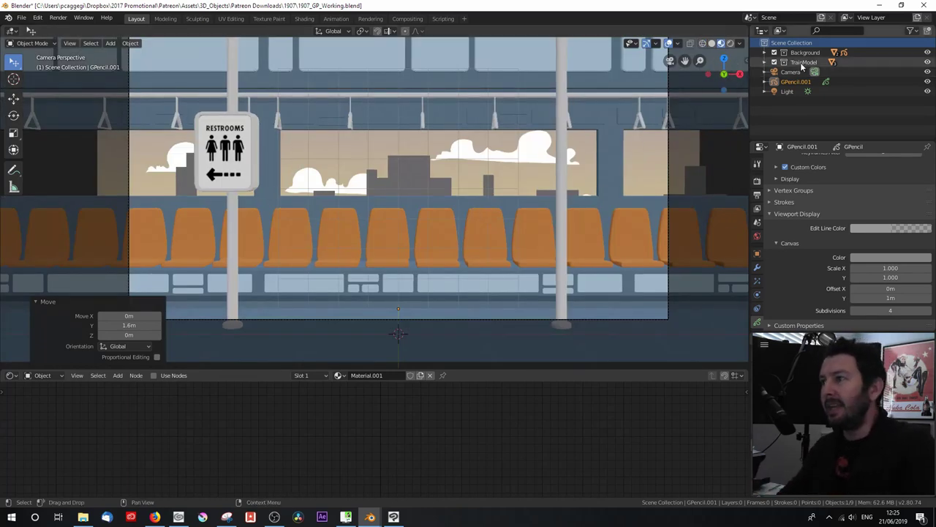
pyautogui.click(908, 54)
pyautogui.click(927, 53)
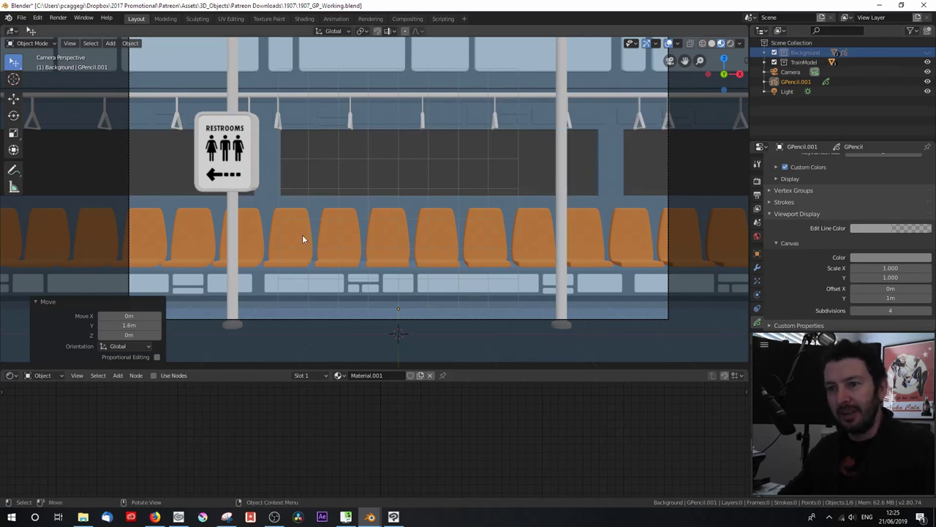
# Make TrainModel the active collection and switch the scene's render engine from Cycles to Workbench
pyautogui.click(801, 63)
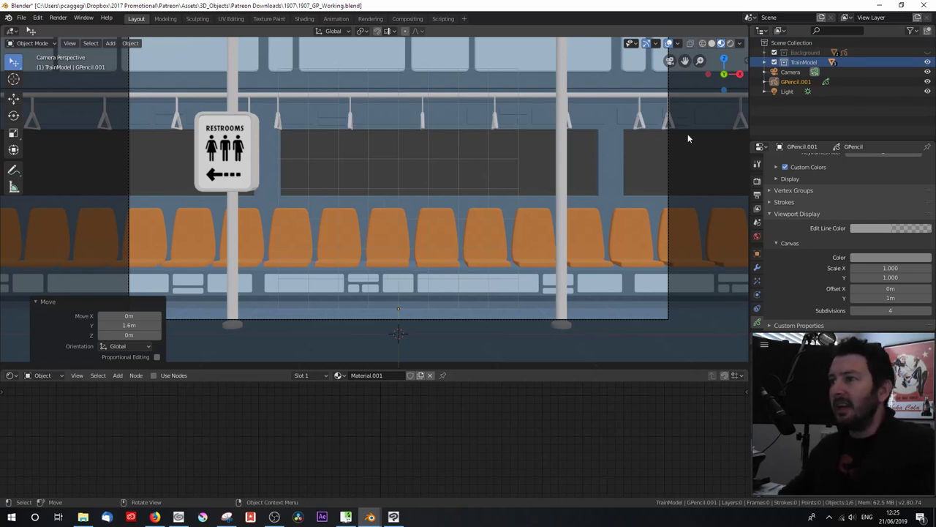
pyautogui.click(741, 45)
pyautogui.click(741, 45)
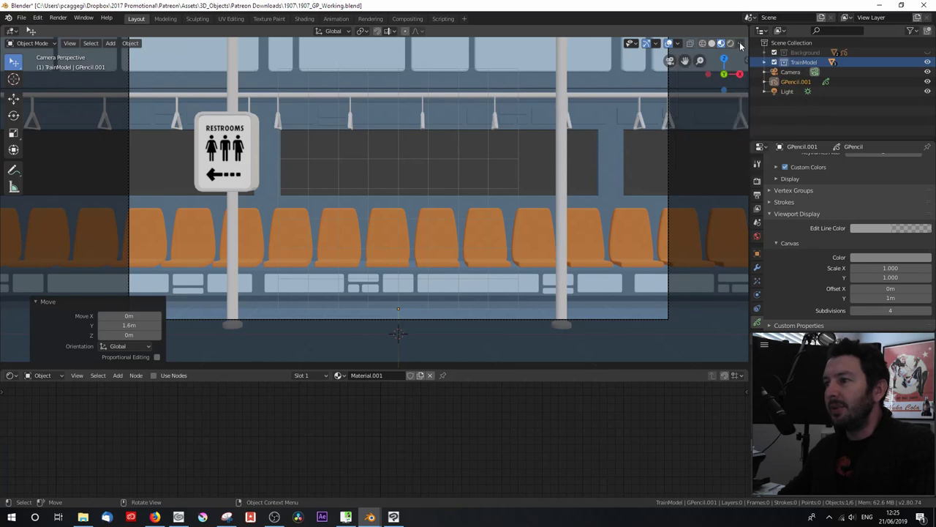
pyautogui.click(757, 181)
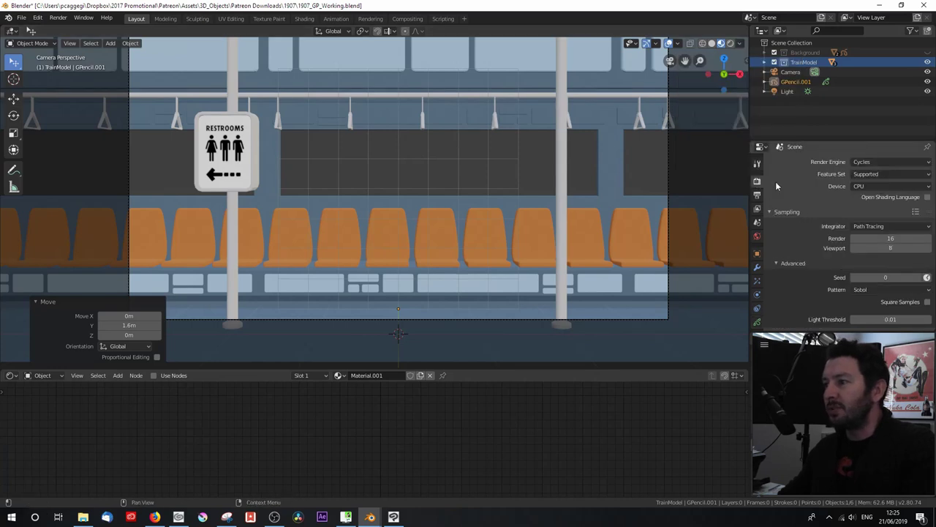
pyautogui.click(863, 163)
pyautogui.click(863, 183)
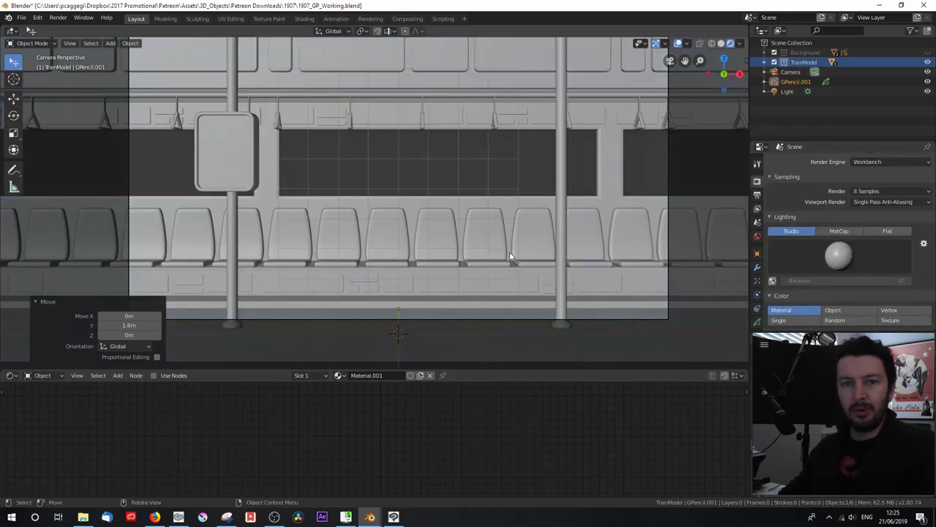
# Switch the viewport to Solid shading with X-Ray enabled, lowering its opacity until the canvas grid shows clearly through the train
pyautogui.click(721, 43)
pyautogui.click(740, 44)
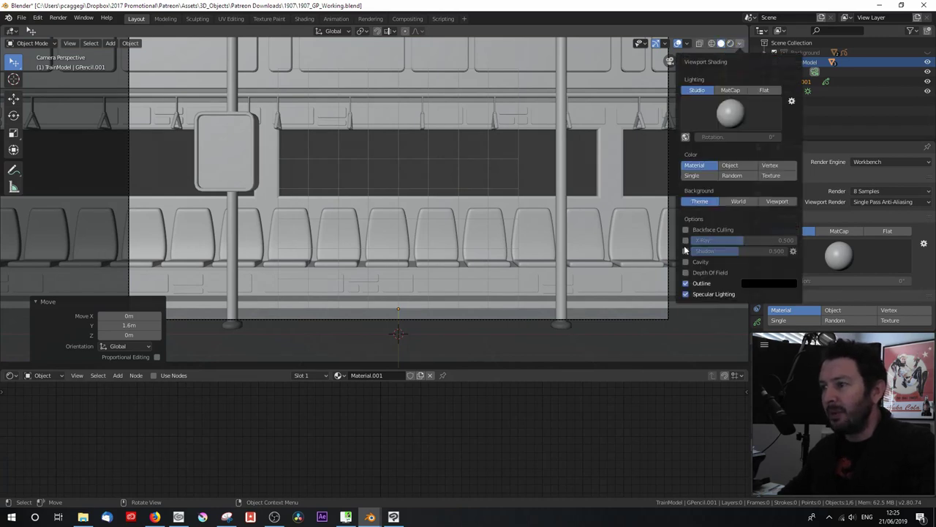
pyautogui.click(684, 241)
pyautogui.click(739, 43)
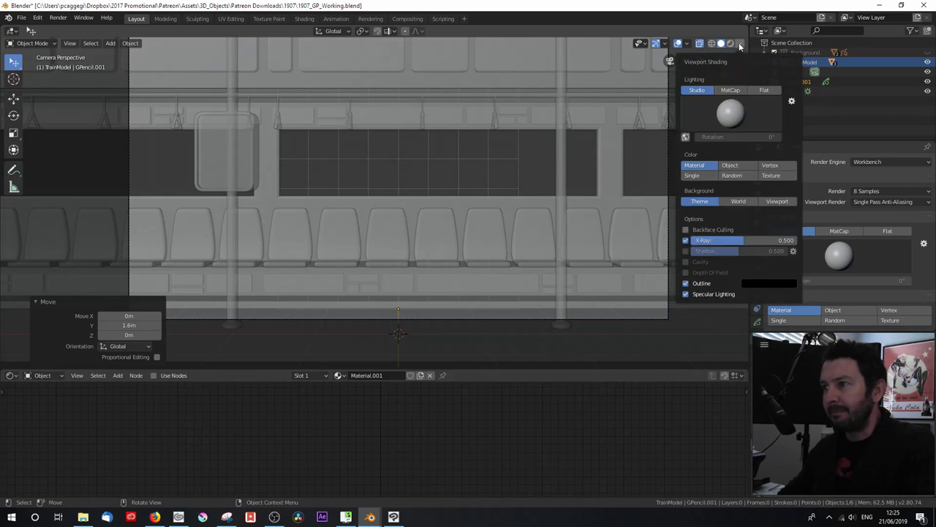
pyautogui.moveTo(734, 243); pyautogui.dragTo(699, 242)
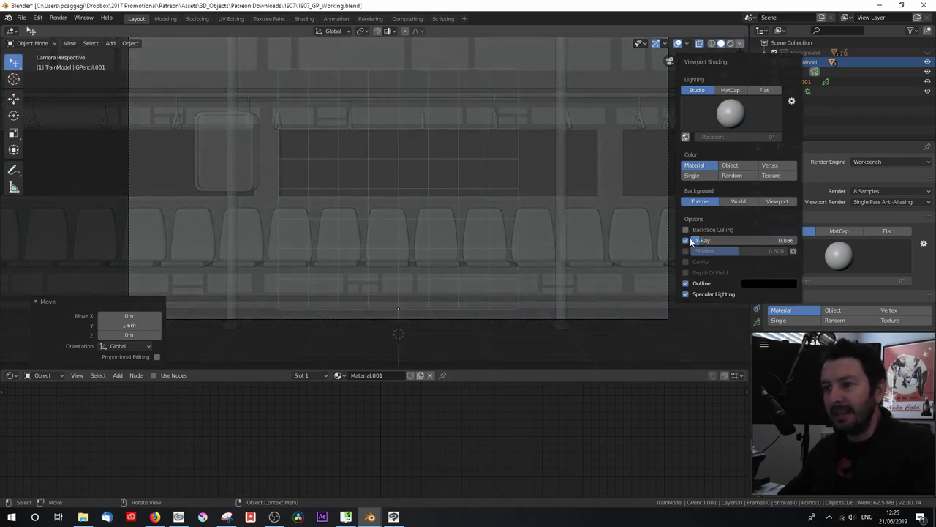
pyautogui.moveTo(690, 237); pyautogui.dragTo(691, 240)
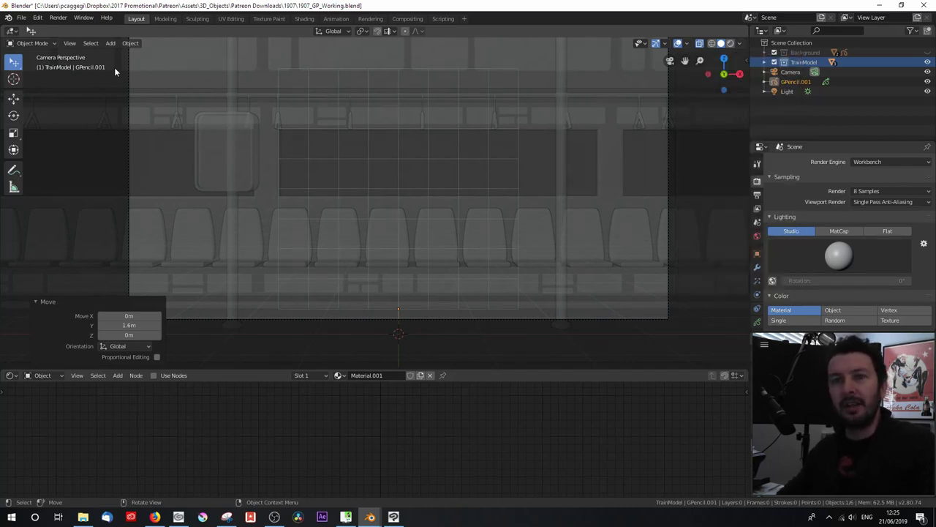
# Put the Grease Pencil object into Draw mode
pyautogui.click(32, 43)
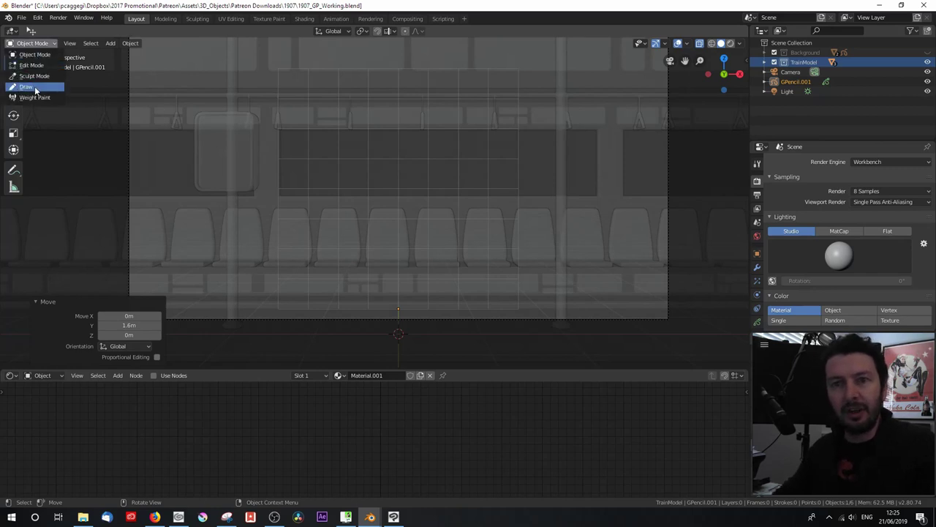
pyautogui.click(35, 87)
# Try three freehand squiggles on the canvas in front of the window and seats, and undo them
pyautogui.moveTo(428, 172); pyautogui.dragTo(370, 210)
pyautogui.moveTo(422, 227); pyautogui.dragTo(358, 252)
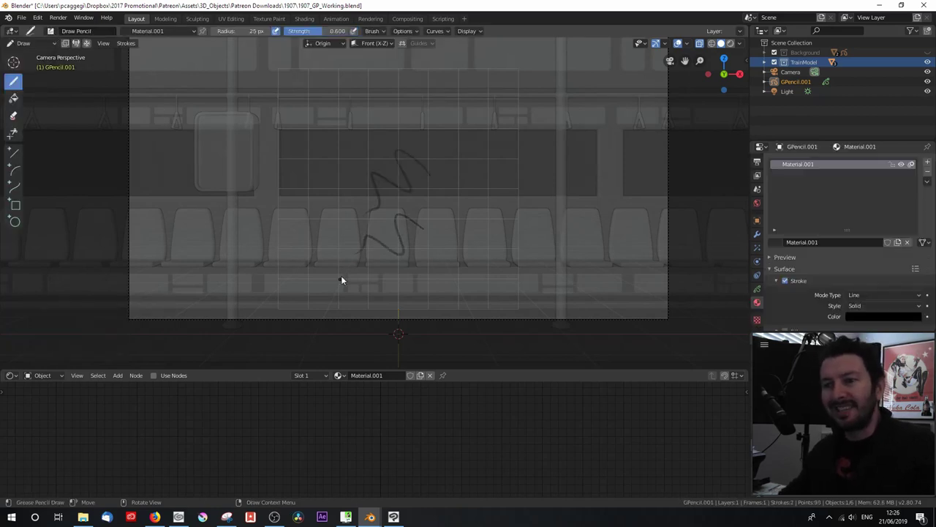
pyautogui.moveTo(336, 179); pyautogui.dragTo(319, 248)
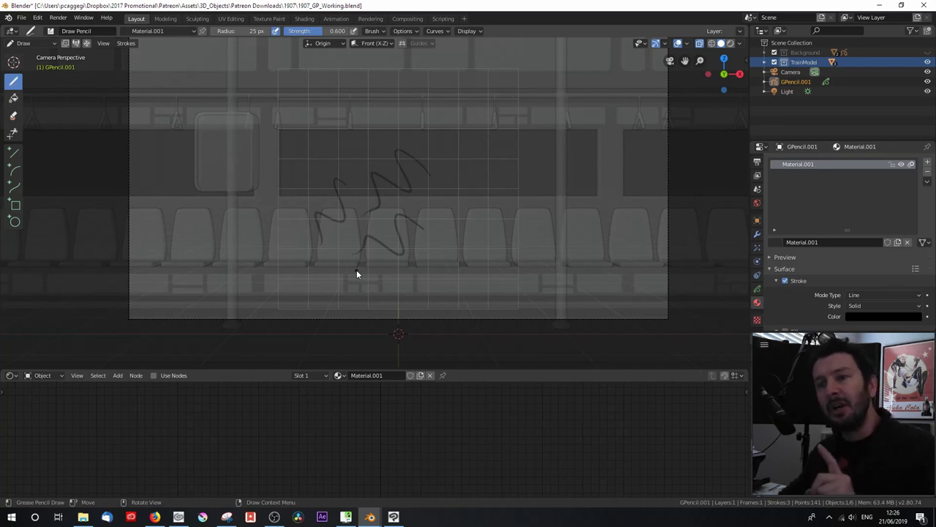
pyautogui.hotkey('ctrl', 'z')
pyautogui.hotkey('ctrl', 'z')
pyautogui.hotkey('ctrl', 'z')
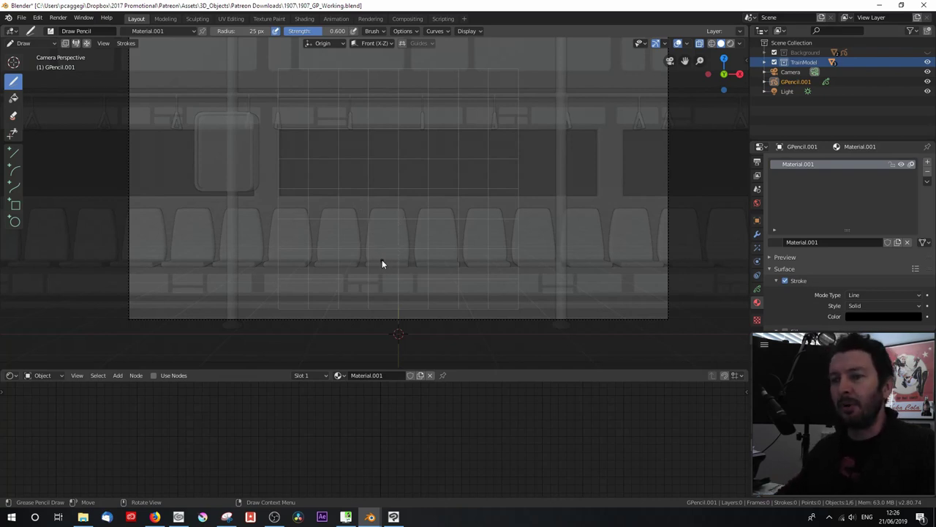
# Rename the Grease Pencil material as NonRepoBlue
pyautogui.scroll(4, 385, 255)
pyautogui.scroll(-2, 387, 255)
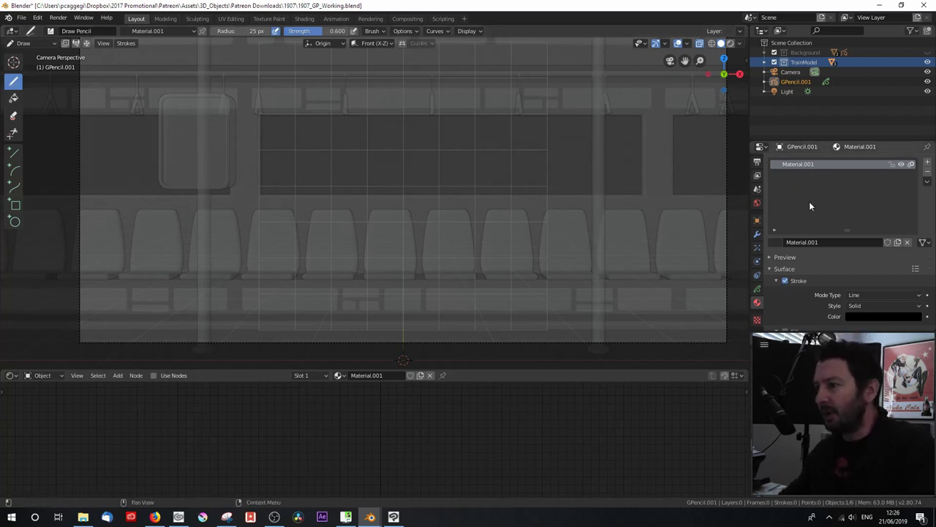
pyautogui.click(825, 241)
pyautogui.write('NonRe')
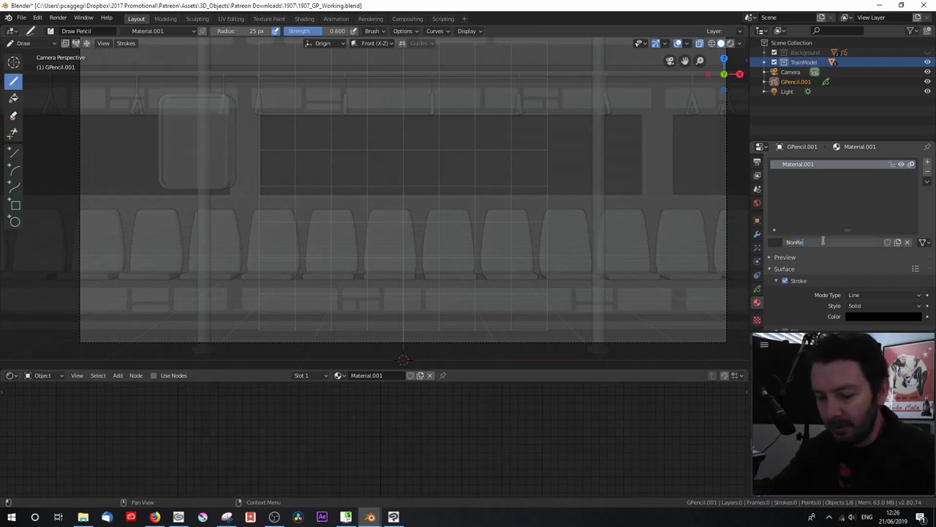
pyautogui.write('poBlue')
pyautogui.press('Return')
# Set the NonRepoBlue stroke color to blue with hue 0.612, saturation 1 and value 1, trying it with a squiggle that is undone
pyautogui.scroll(-3, 828, 276)
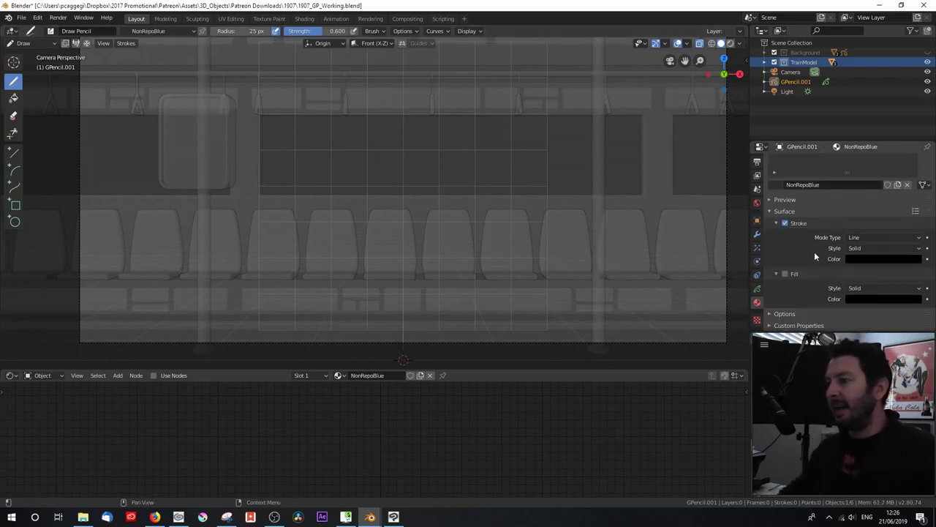
pyautogui.click(860, 259)
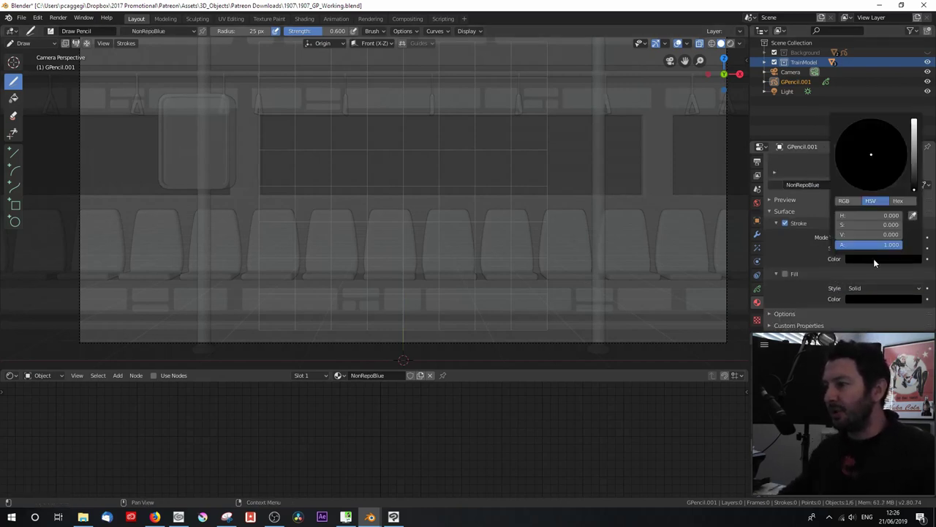
pyautogui.click(915, 121)
pyautogui.moveTo(892, 134); pyautogui.dragTo(894, 127)
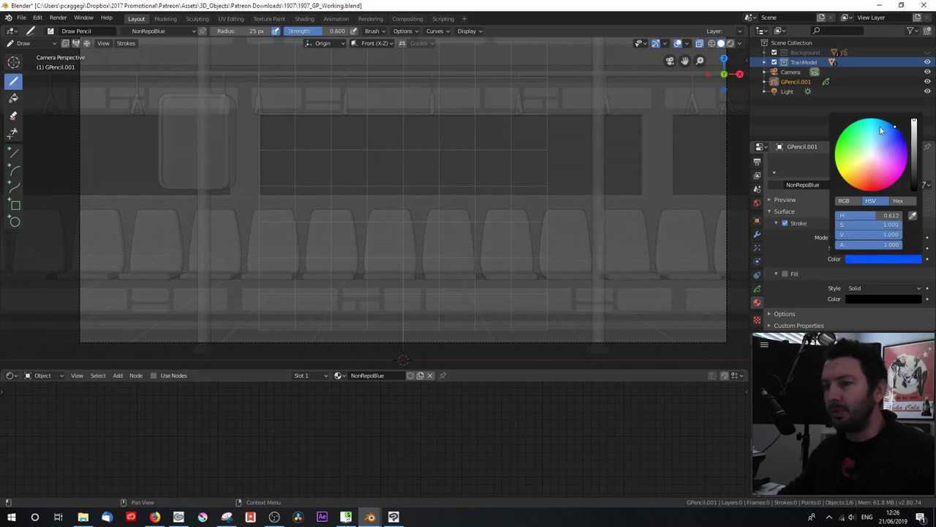
pyautogui.moveTo(442, 165); pyautogui.dragTo(405, 229)
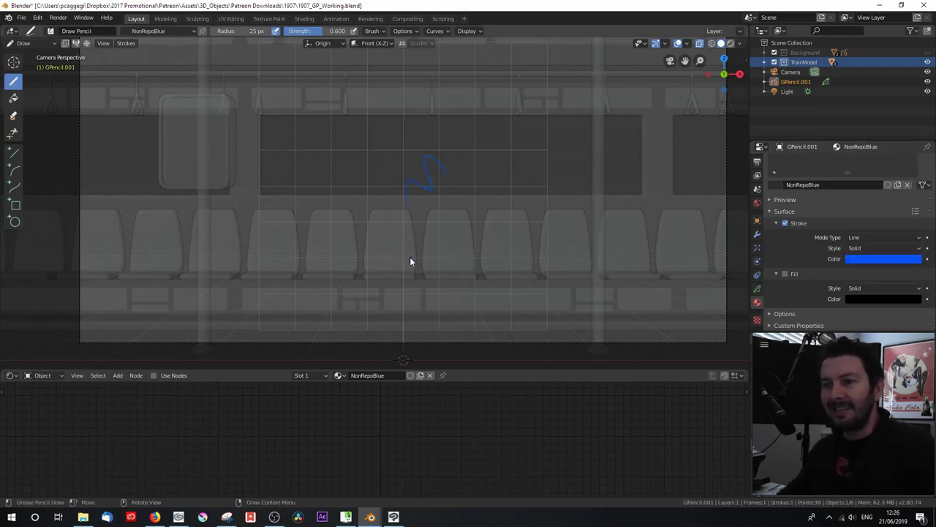
pyautogui.hotkey('ctrl', 'z')
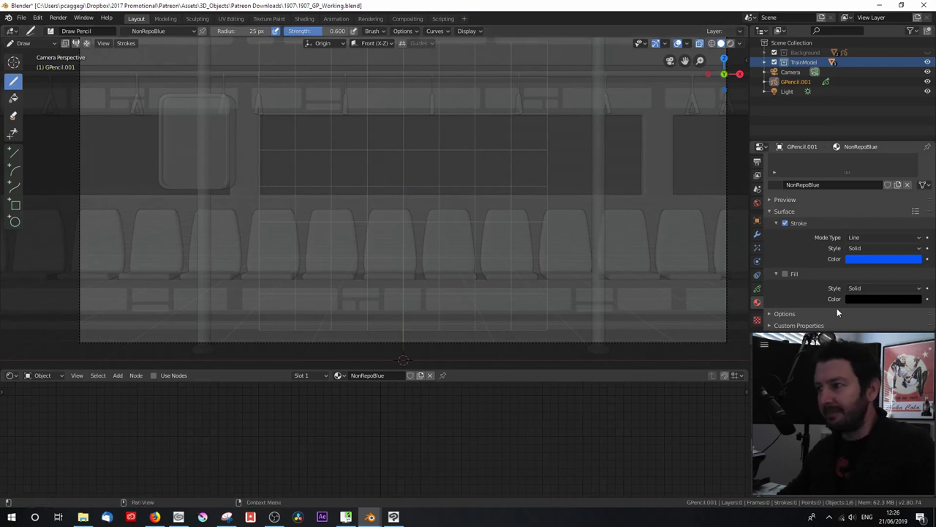
# Change the NonRepoBlue stroke color to a lighter sky blue, trying it with freehand strokes that are undone
pyautogui.click(861, 259)
pyautogui.click(882, 135)
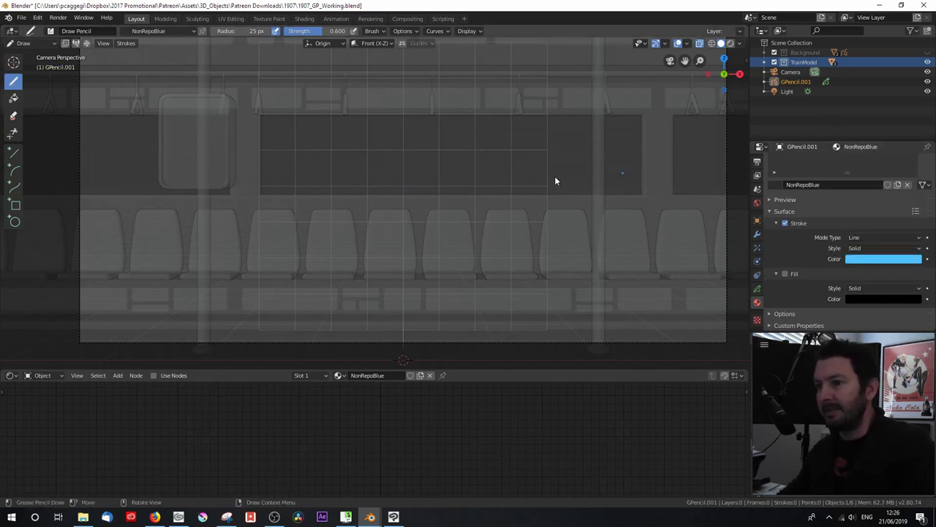
pyautogui.moveTo(443, 199); pyautogui.dragTo(407, 219)
pyautogui.moveTo(371, 172); pyautogui.dragTo(355, 195)
pyautogui.hotkey('ctrl', 'z')
pyautogui.hotkey('ctrl', 'z')
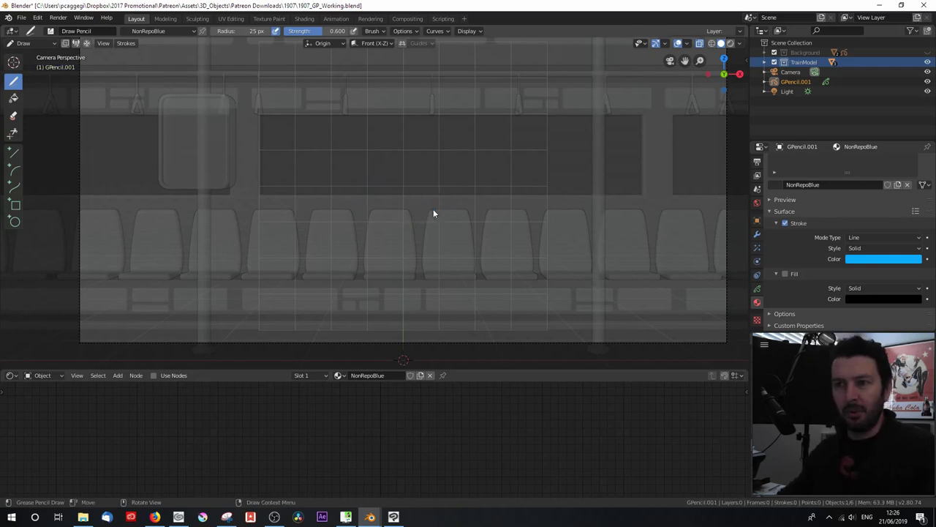
pyautogui.hotkey('ctrl', 'z')
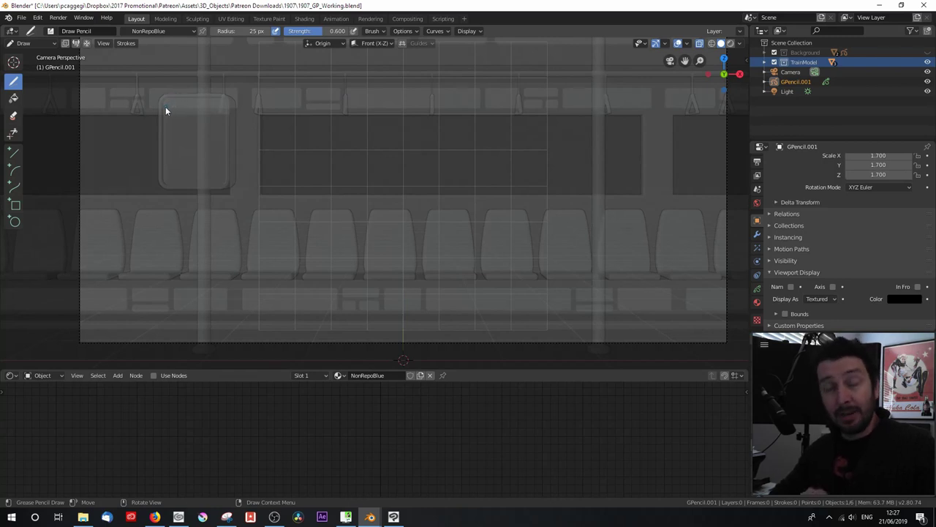
# Add a copy of the Draw Pencil brush and rename it NonRepoBlue
pyautogui.click(50, 31)
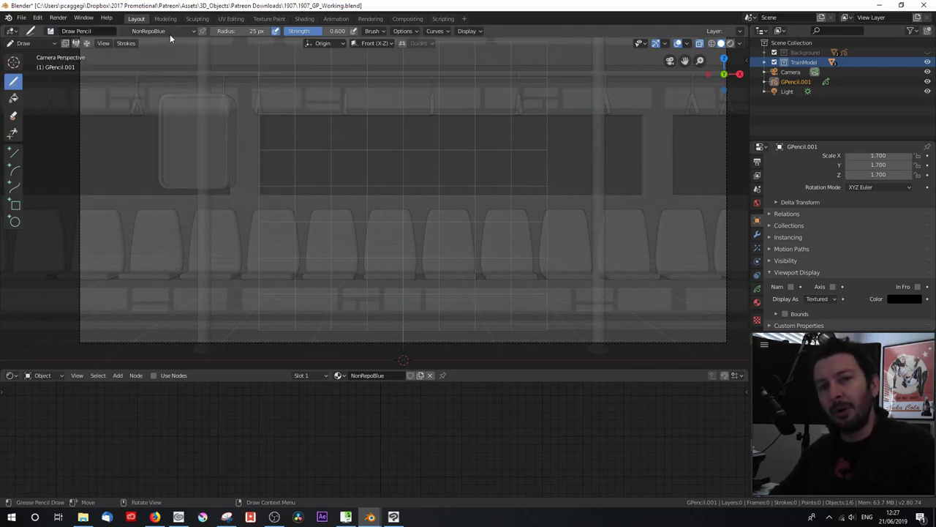
pyautogui.click(378, 31)
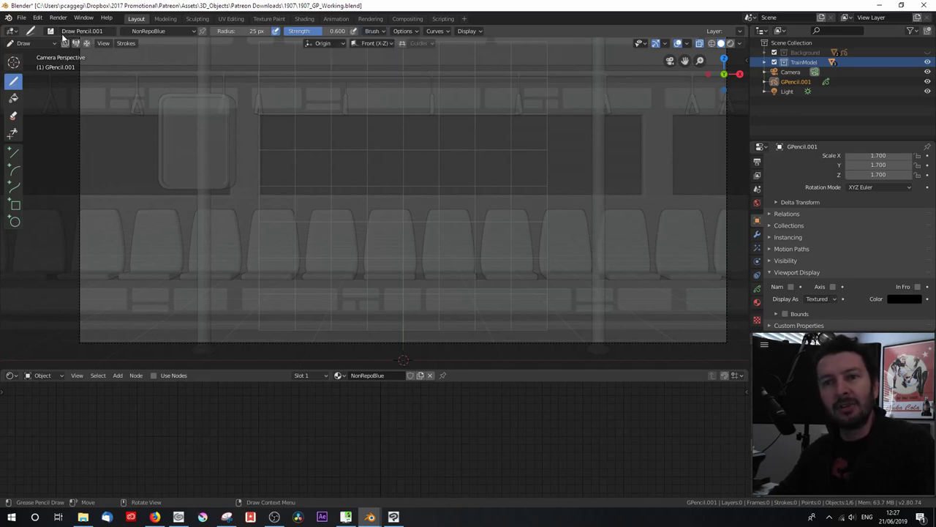
pyautogui.click(81, 32)
pyautogui.click(84, 33)
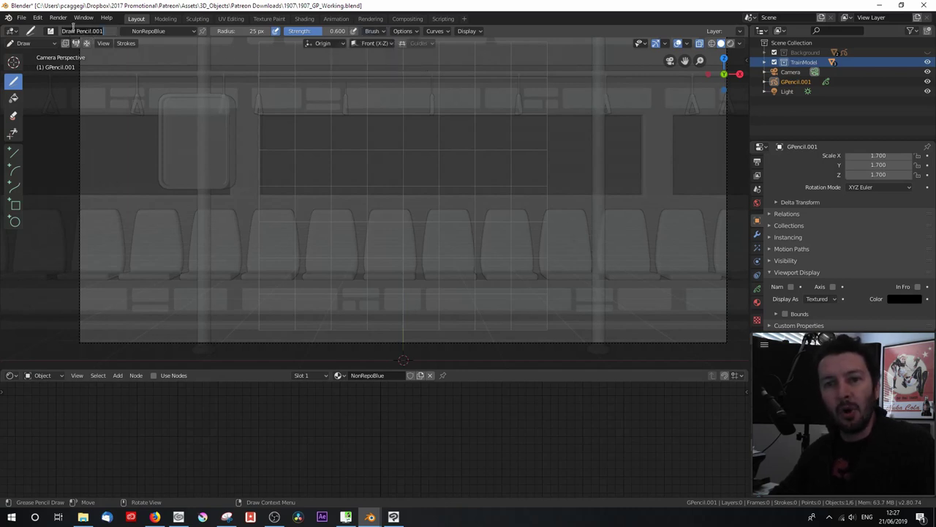
pyautogui.write('No')
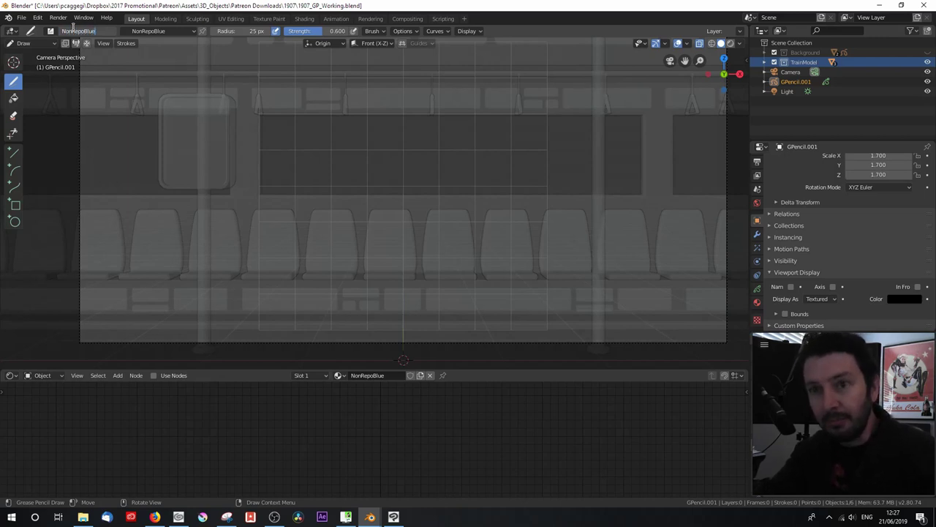
pyautogui.write('nRepoBlue')
pyautogui.press('Return')
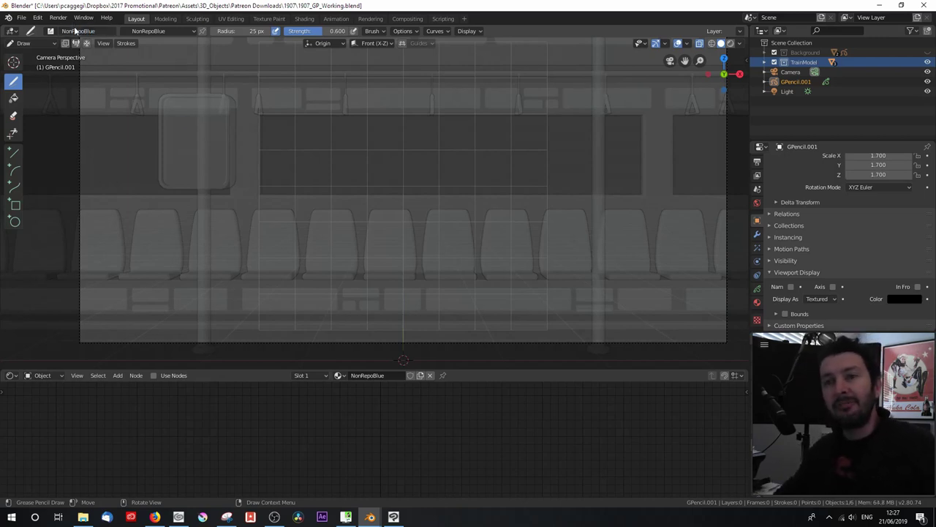
# Pin the NonRepoBlue material to the brush and set its strength to 1.000, trying it with a squiggle that is undone
pyautogui.click(202, 30)
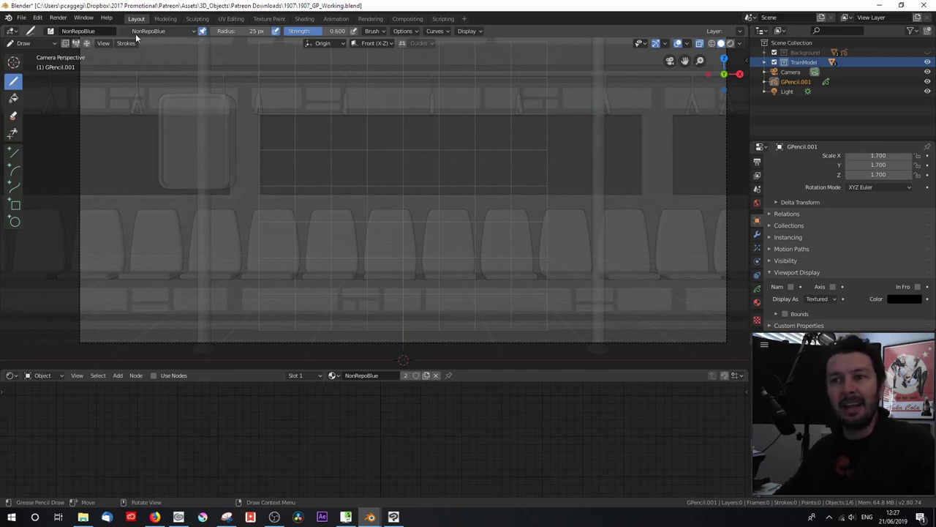
pyautogui.moveTo(314, 31); pyautogui.dragTo(376, 32)
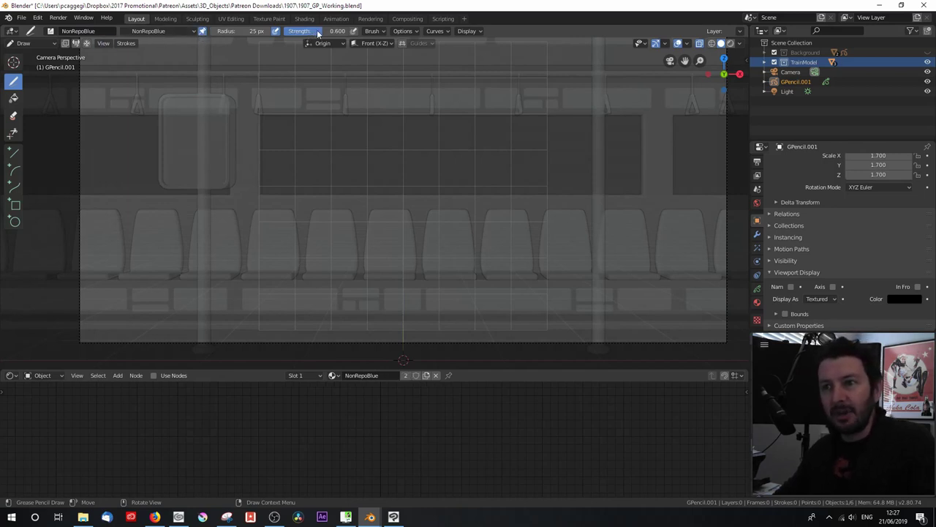
pyautogui.moveTo(444, 189); pyautogui.dragTo(394, 220)
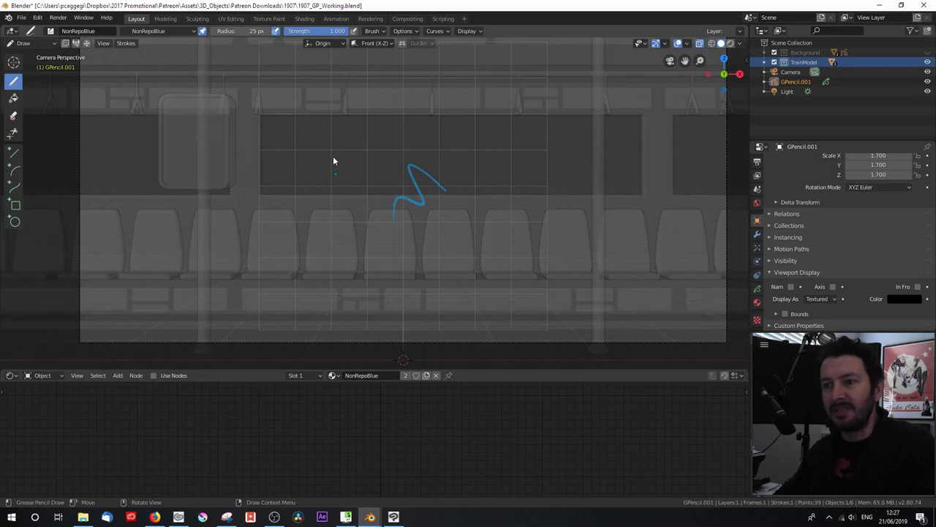
pyautogui.hotkey('ctrl', 'z')
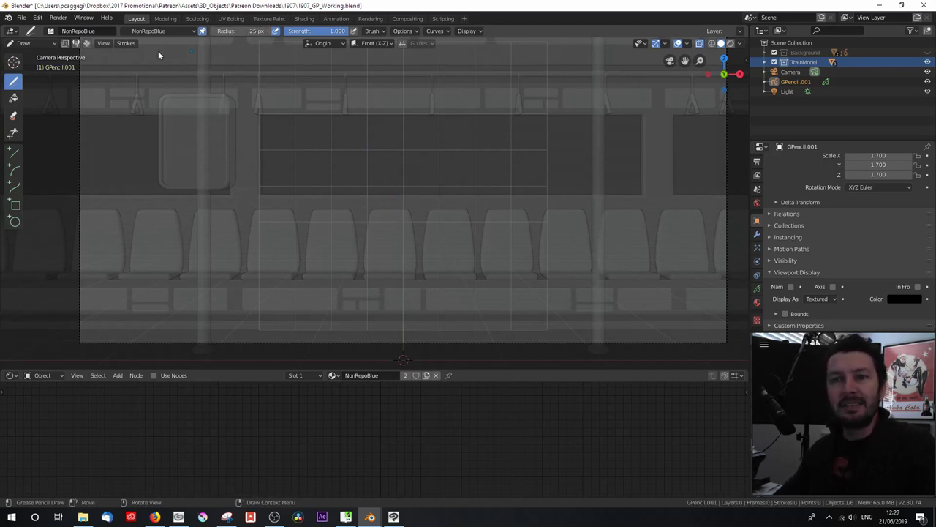
pyautogui.click(51, 31)
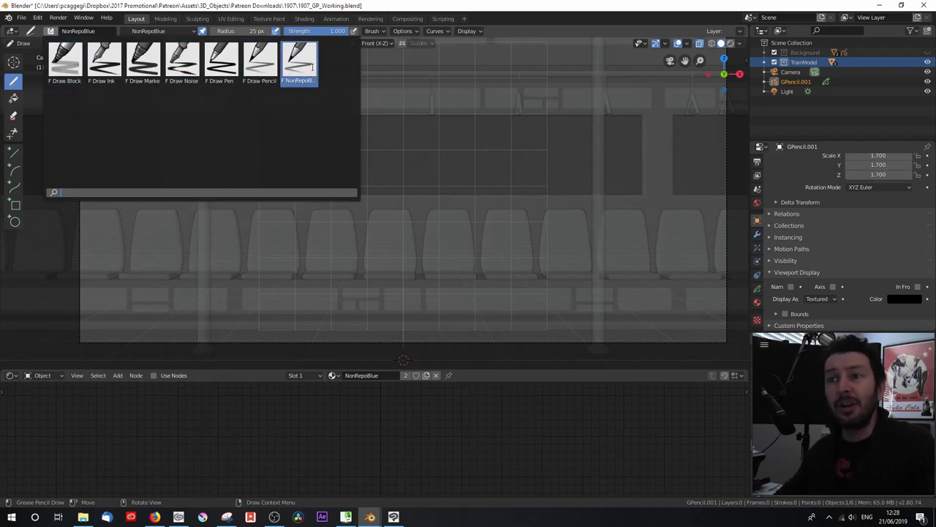
pyautogui.click(382, 32)
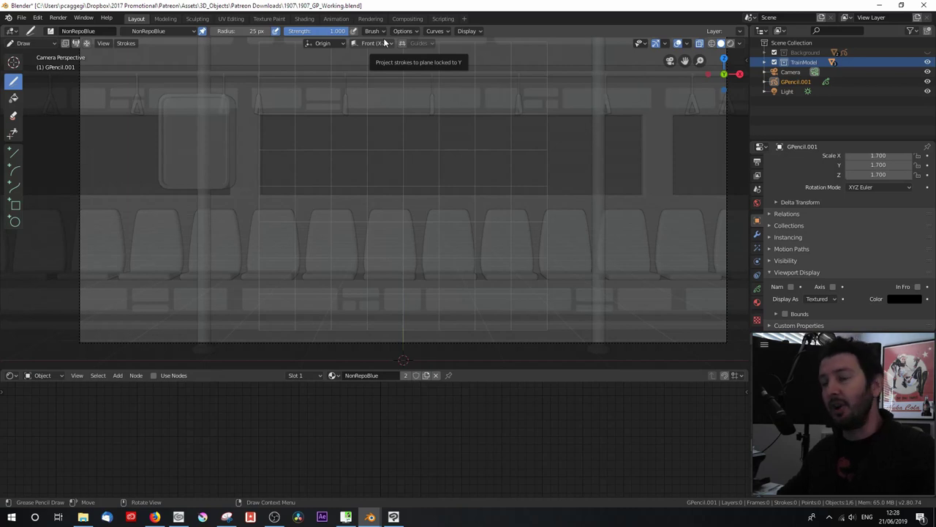
# Sketch a tall seated man with a raised pointing hand and a smaller cross-armed character on the train seats beside him
pyautogui.scroll(4, 423, 226)
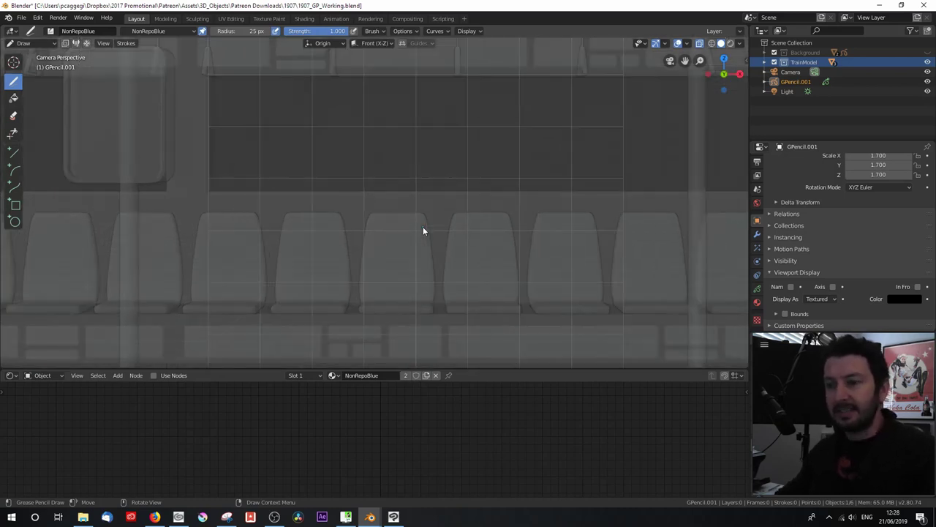
pyautogui.moveTo(445, 244)
pyautogui.keyDown('shift'); pyautogui.mouseDown(button='middle')
pyautogui.moveTo(437, 182)
pyautogui.moveTo(392, 192)
pyautogui.mouseUp(button='middle'); pyautogui.keyUp('shift')
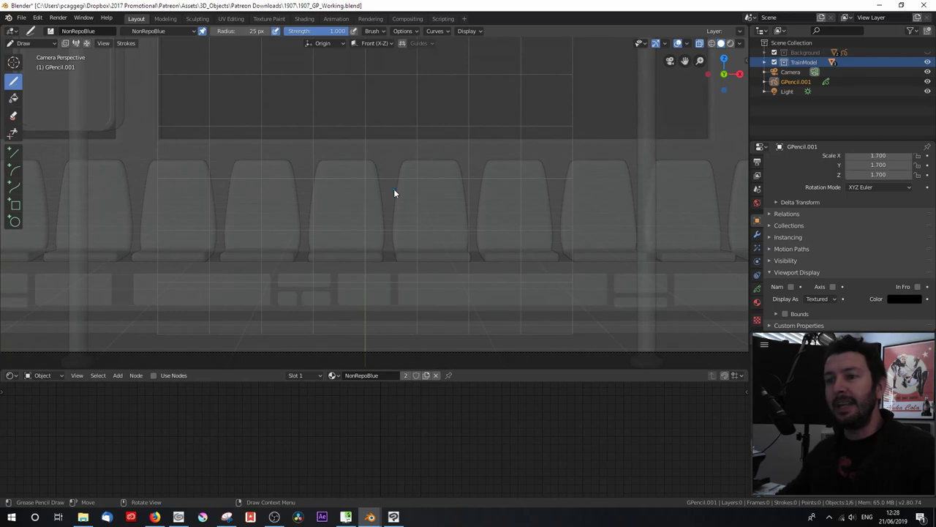
pyautogui.moveTo(344, 162)
pyautogui.mouseDown()
pyautogui.moveTo(376, 142)
pyautogui.moveTo(360, 236)
pyautogui.moveTo(381, 306)
pyautogui.mouseUp()
pyautogui.moveTo(344, 234); pyautogui.dragTo(333, 301)
pyautogui.moveTo(319, 205); pyautogui.dragTo(292, 170)
pyautogui.moveTo(359, 117); pyautogui.dragTo(350, 165)
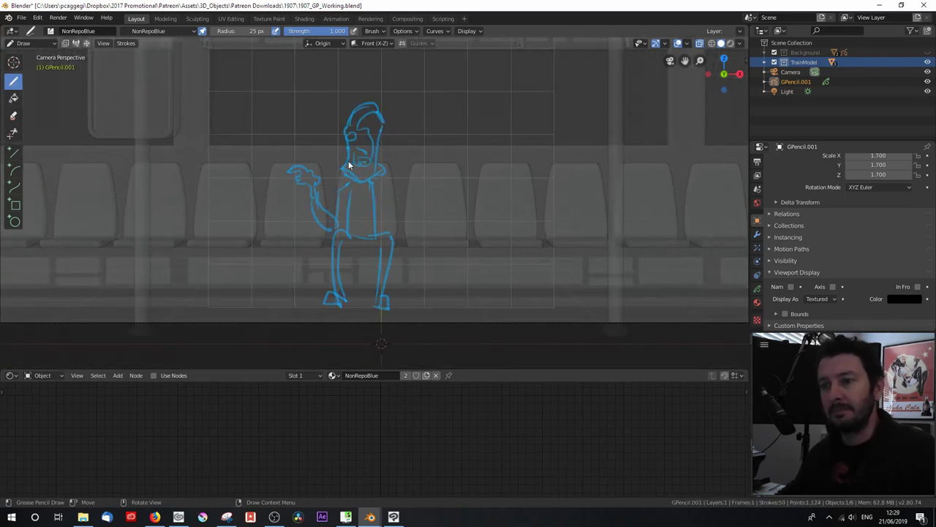
pyautogui.moveTo(450, 170)
pyautogui.mouseDown()
pyautogui.moveTo(439, 219)
pyautogui.moveTo(418, 247)
pyautogui.moveTo(439, 169)
pyautogui.moveTo(447, 187)
pyautogui.mouseUp()
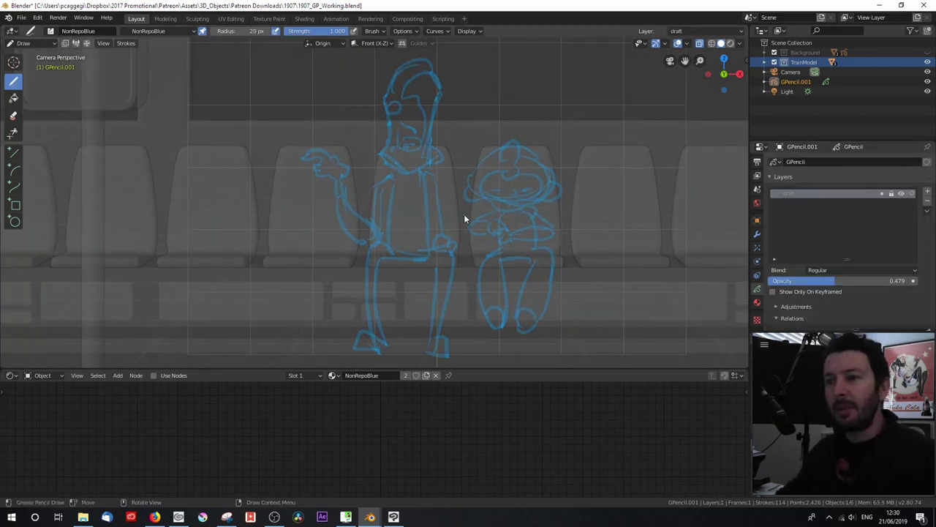
pyautogui.click(758, 175)
pyautogui.click(759, 175)
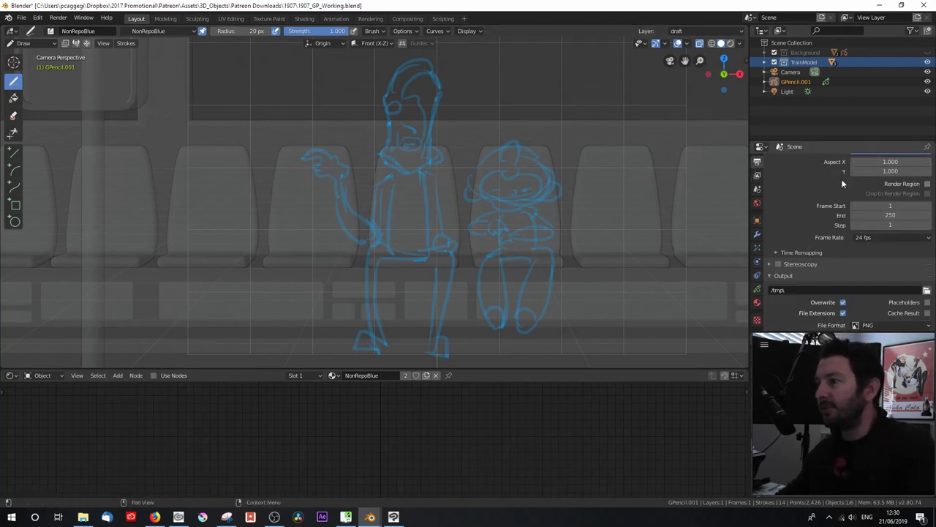
pyautogui.scroll(2, 843, 183)
pyautogui.click(758, 188)
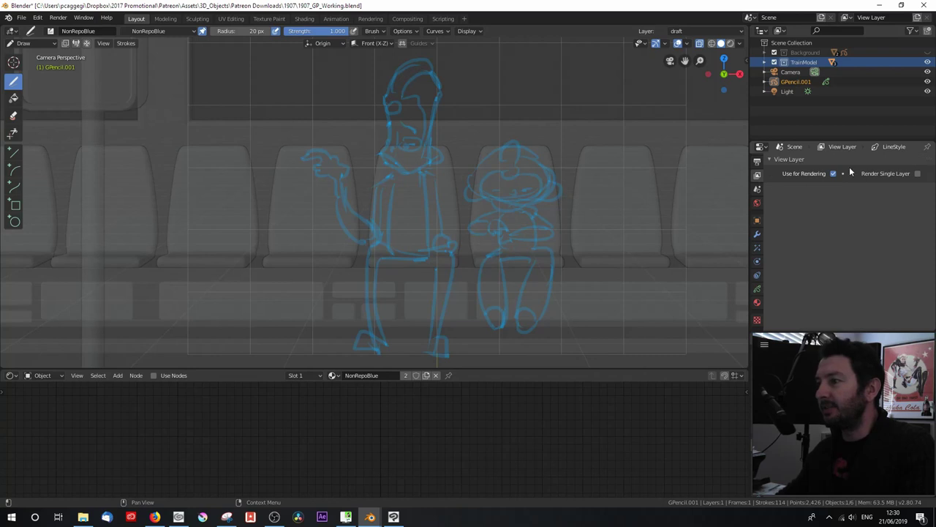
pyautogui.click(758, 203)
pyautogui.click(757, 161)
# Leave Draw mode, hide the TrainModel collection and view the character sketch from the front in orthographic projection
pyautogui.hotkey('ctrl', 'Tab')
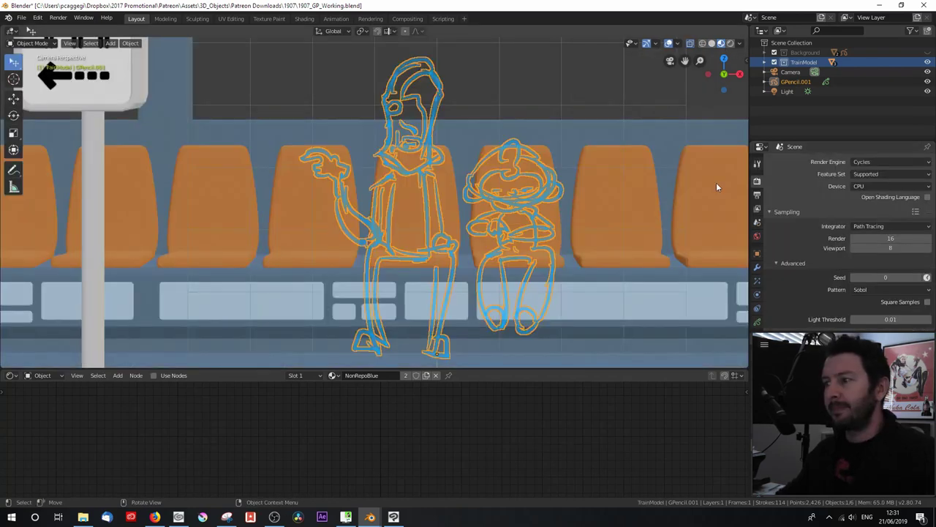
pyautogui.click(928, 62)
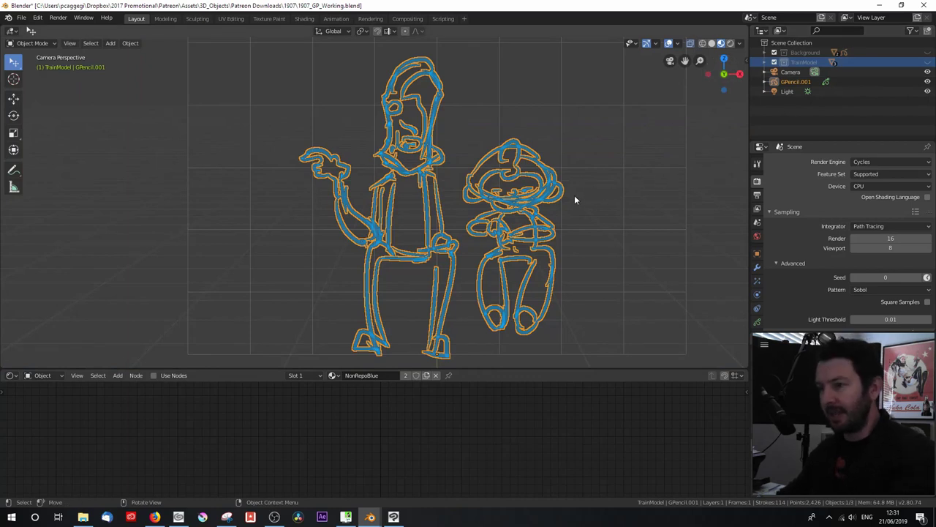
pyautogui.press('KP_0')
pyautogui.scroll(3, 522, 205)
pyautogui.press('KP_5')
pyautogui.press('KP_1')
pyautogui.scroll(4, 461, 241)
pyautogui.keyDown('shift'); pyautogui.moveTo(456, 236); pyautogui.dragTo(518, 148, button='middle'); pyautogui.keyUp('shift')
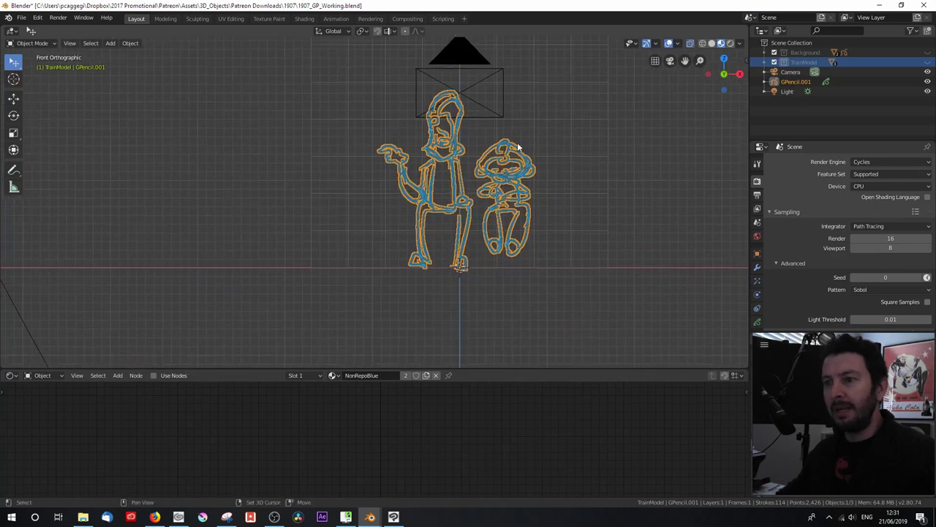
pyautogui.scroll(3, 518, 147)
pyautogui.keyDown('shift'); pyautogui.moveTo(498, 177); pyautogui.dragTo(469, 183, button='middle'); pyautogui.keyUp('shift')
pyautogui.scroll(-3, 439, 183)
pyautogui.scroll(2, 468, 183)
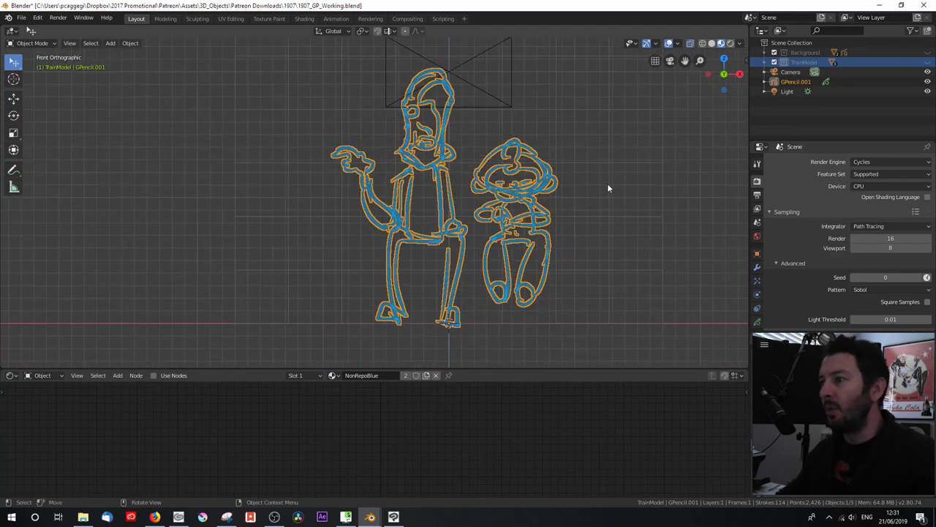
# Display the scene world in the viewport shading and set the world color to white
pyautogui.click(740, 44)
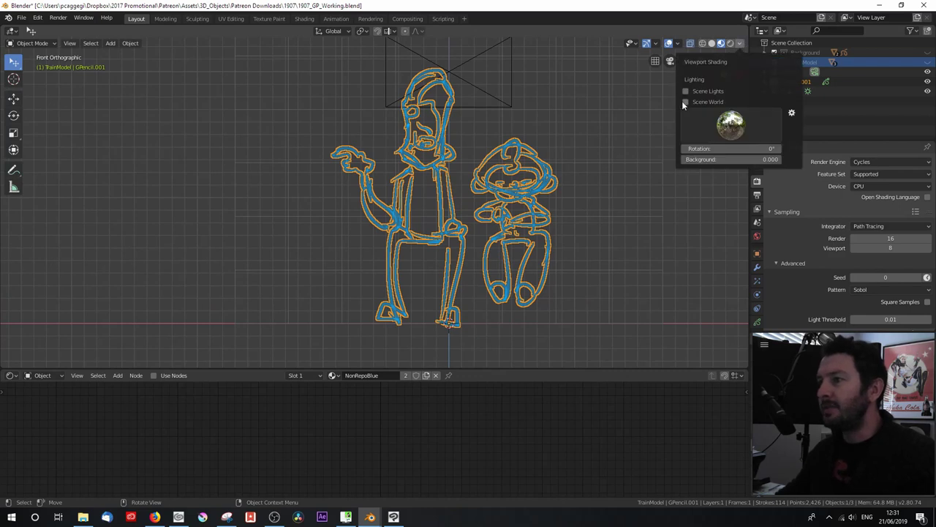
pyautogui.click(685, 102)
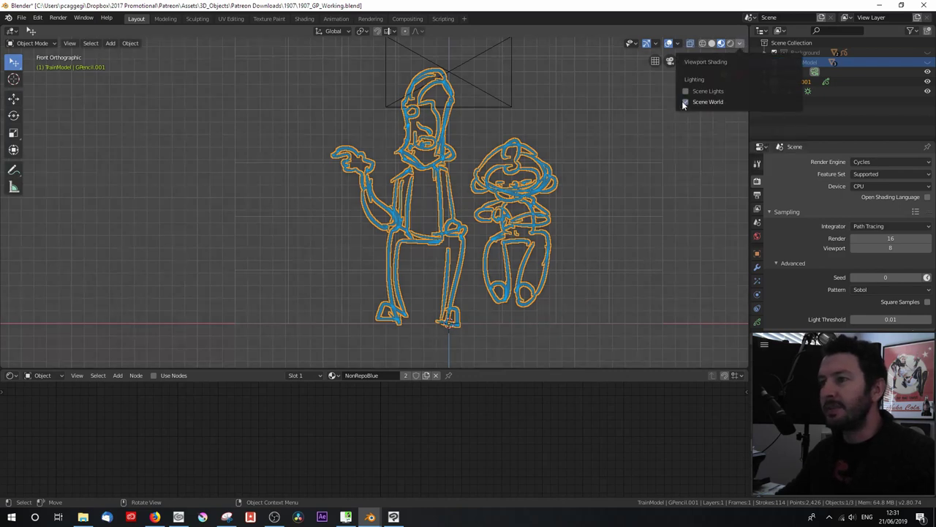
pyautogui.click(757, 235)
pyautogui.click(864, 217)
pyautogui.moveTo(923, 114); pyautogui.dragTo(923, 86)
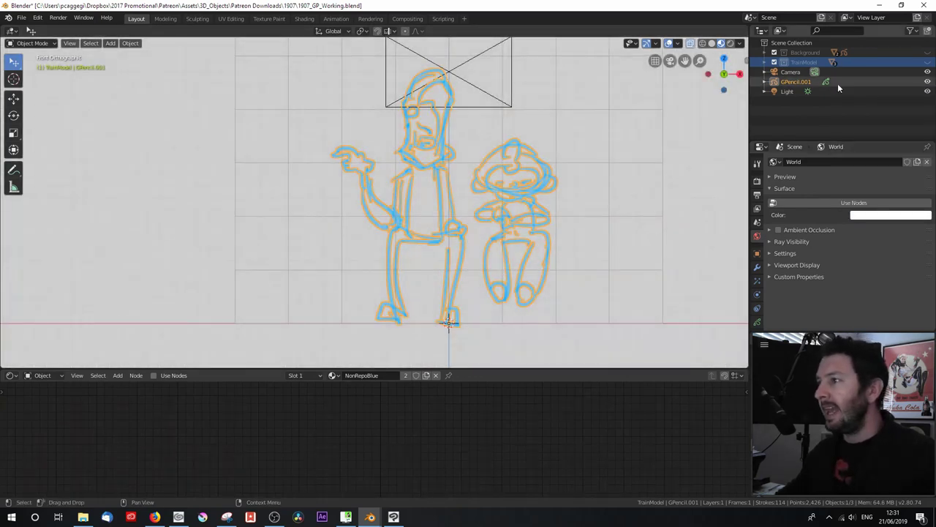
# Rename the GPencil.001 object to Characters and hide the camera and light
pyautogui.click(799, 82)
pyautogui.write('Characters')
pyautogui.press('Return')
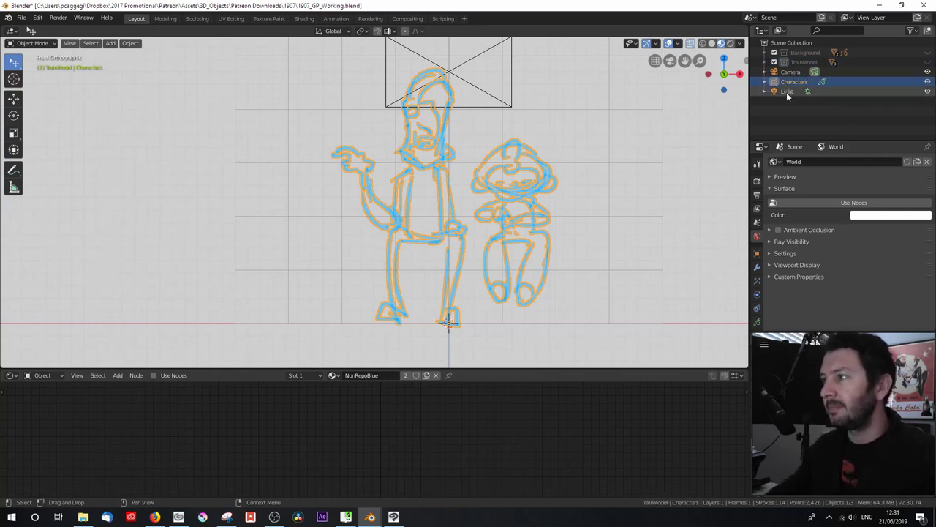
pyautogui.click(928, 72)
pyautogui.click(928, 91)
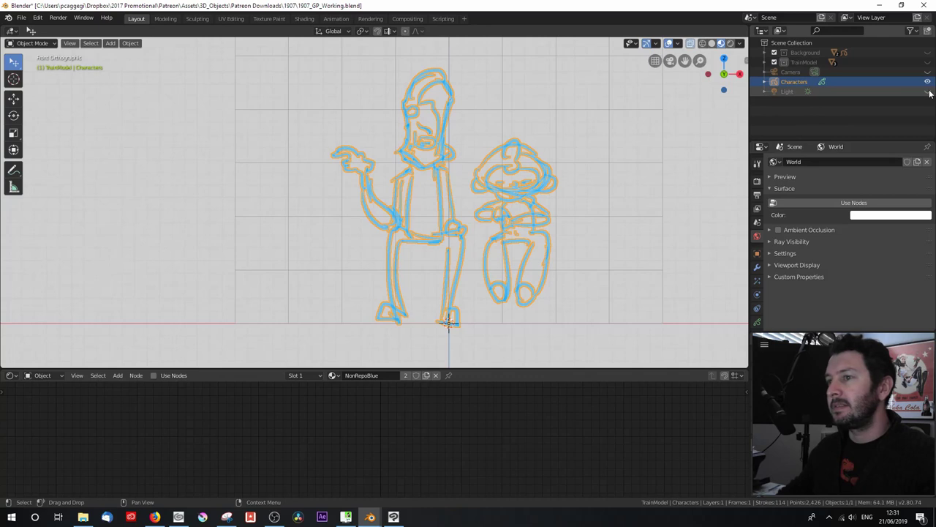
# Unlock the Grease Pencil draft layer and set its opacity to 0.559, trying full opacity on the way
pyautogui.scroll(2, 439, 204)
pyautogui.scroll(-2, 393, 195)
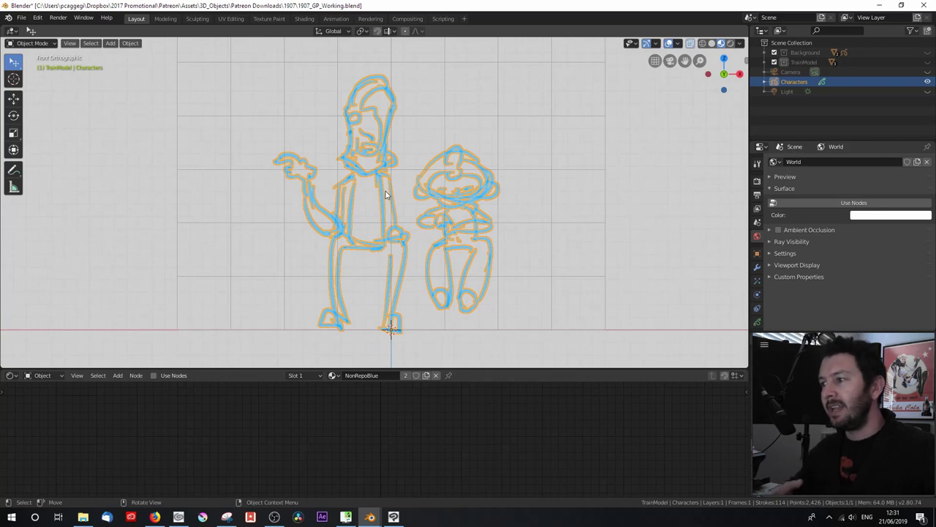
pyautogui.click(757, 323)
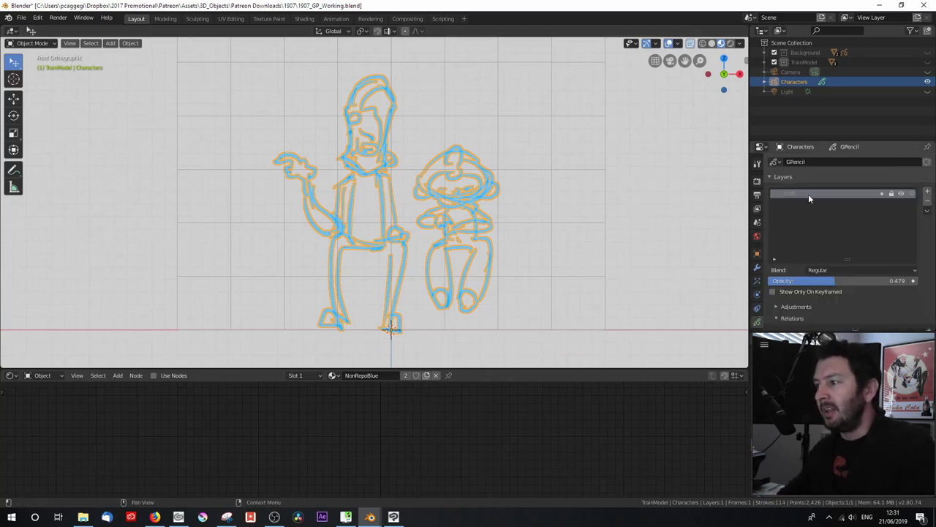
pyautogui.moveTo(857, 280); pyautogui.dragTo(935, 288)
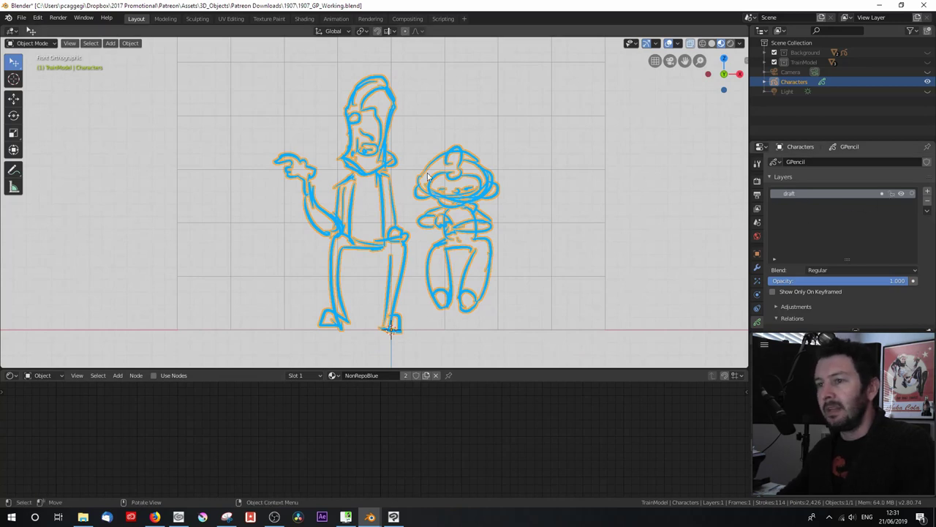
pyautogui.moveTo(863, 281)
pyautogui.mouseDown()
pyautogui.moveTo(757, 279)
pyautogui.moveTo(793, 282)
pyautogui.mouseUp()
# Return to Draw mode and add a Grease Pencil layer named blueline
pyautogui.click(32, 43)
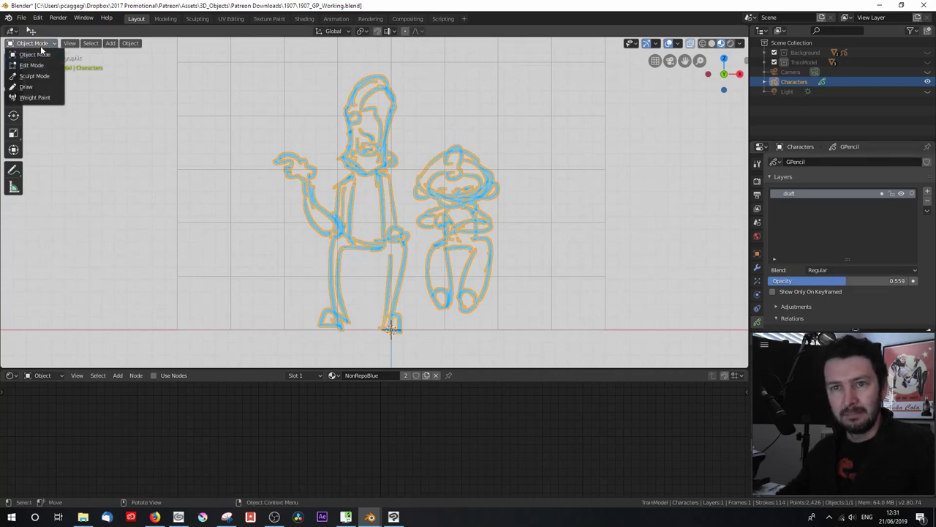
pyautogui.click(36, 87)
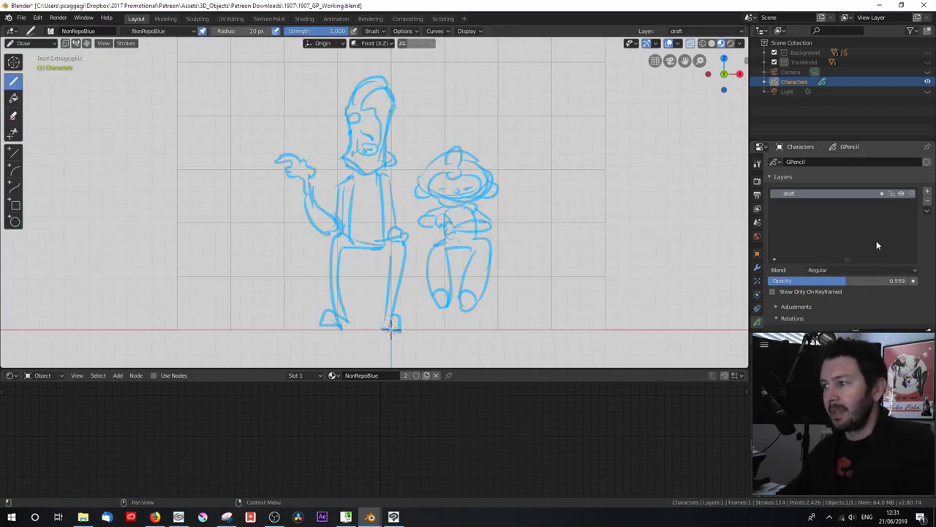
pyautogui.click(927, 191)
pyautogui.doubleClick(775, 195)
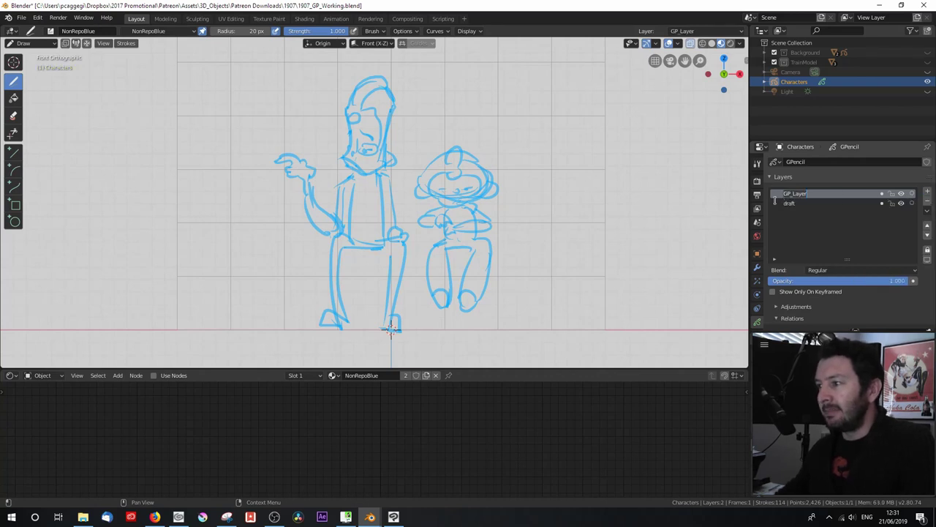
pyautogui.write('blueline')
pyautogui.press('Return')
# Set the draft layer's opacity to 0.348 and lock the layer
pyautogui.click(790, 202)
pyautogui.moveTo(900, 281); pyautogui.dragTo(828, 284)
pyautogui.click(891, 203)
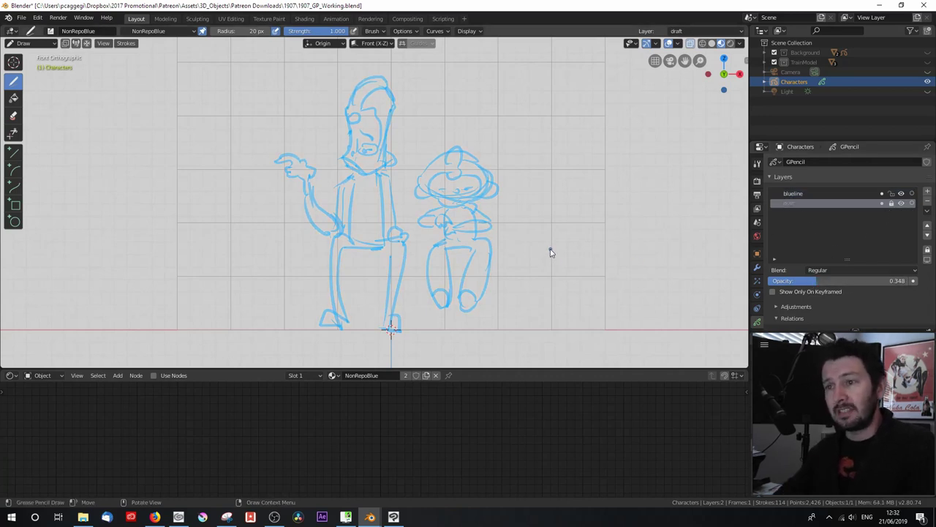
# On the blueline layer, redraw the tall man's head, hair, ears and facial features over the draft
pyautogui.scroll(2, 372, 199)
pyautogui.scroll(4, 372, 190)
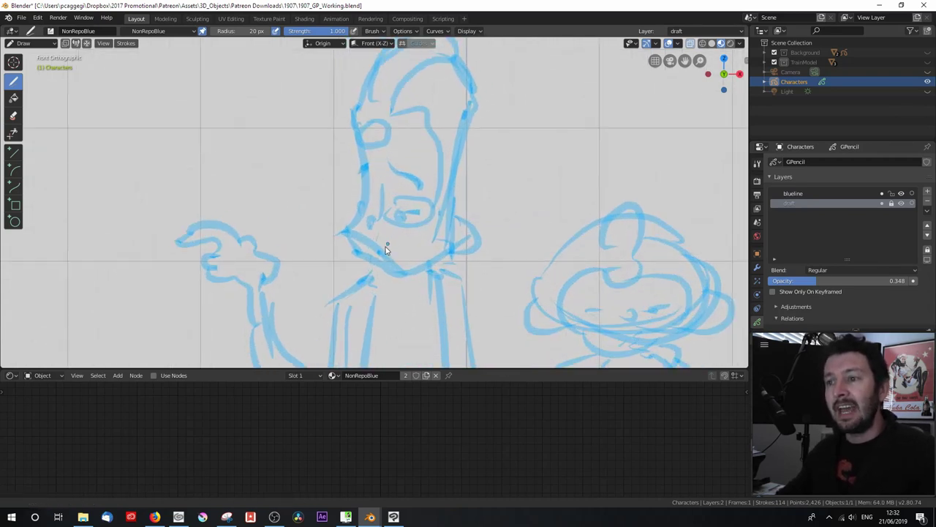
pyautogui.keyDown('shift'); pyautogui.moveTo(385, 249); pyautogui.dragTo(374, 270, button='middle'); pyautogui.keyUp('shift')
pyautogui.click(804, 193)
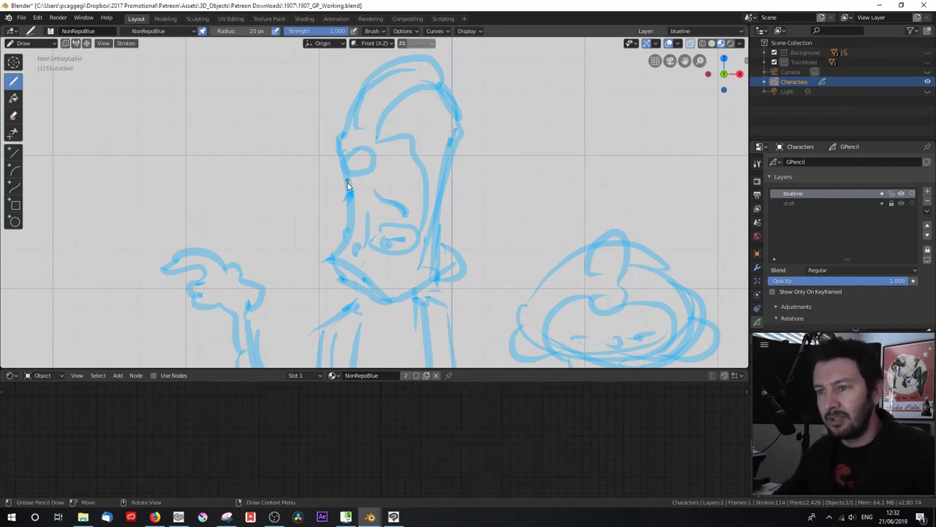
pyautogui.moveTo(350, 177); pyautogui.dragTo(332, 262)
pyautogui.moveTo(387, 301); pyautogui.dragTo(437, 272)
pyautogui.moveTo(334, 264); pyautogui.dragTo(387, 300)
pyautogui.moveTo(380, 245); pyautogui.dragTo(406, 248)
pyautogui.moveTo(386, 197); pyautogui.dragTo(423, 212)
pyautogui.moveTo(450, 102); pyautogui.dragTo(439, 256)
pyautogui.moveTo(352, 136); pyautogui.dragTo(385, 169)
pyautogui.moveTo(344, 103)
pyautogui.mouseDown()
pyautogui.moveTo(332, 179)
pyautogui.moveTo(446, 70)
pyautogui.mouseUp()
pyautogui.moveTo(439, 249); pyautogui.dragTo(429, 290)
pyautogui.moveTo(420, 235); pyautogui.dragTo(373, 272)
pyautogui.moveTo(340, 234); pyautogui.dragTo(324, 256)
# Trace the man's raised pointing hand, bent arm, shoulders and the hand resting on his knee
pyautogui.keyDown('shift'); pyautogui.moveTo(264, 298); pyautogui.dragTo(355, 173, button='middle'); pyautogui.keyUp('shift')
pyautogui.moveTo(252, 142); pyautogui.dragTo(333, 128)
pyautogui.moveTo(322, 125)
pyautogui.mouseDown()
pyautogui.moveTo(359, 176)
pyautogui.moveTo(388, 321)
pyautogui.mouseUp()
pyautogui.moveTo(322, 190); pyautogui.dragTo(380, 325)
pyautogui.moveTo(442, 172)
pyautogui.mouseDown()
pyautogui.moveTo(442, 216)
pyautogui.moveTo(399, 329)
pyautogui.mouseUp()
pyautogui.moveTo(395, 314); pyautogui.dragTo(410, 348)
# Trace the man's torso and vest lines, waist, knees, lower legs and shoes over the draft
pyautogui.scroll(-3, 395, 220)
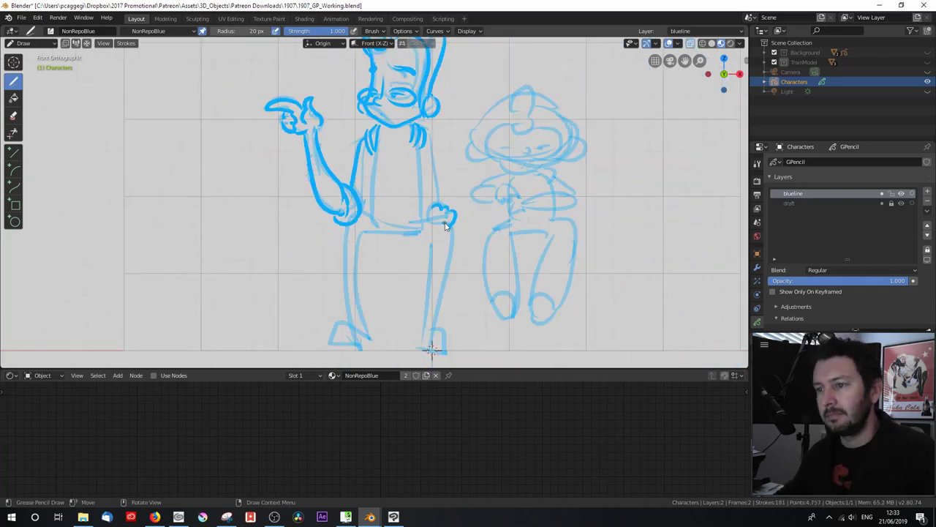
pyautogui.moveTo(373, 128); pyautogui.dragTo(376, 224)
pyautogui.moveTo(421, 128); pyautogui.dragTo(417, 223)
pyautogui.moveTo(340, 216); pyautogui.dragTo(358, 236)
pyautogui.moveTo(377, 220); pyautogui.dragTo(428, 232)
pyautogui.moveTo(432, 223); pyautogui.dragTo(450, 238)
pyautogui.moveTo(344, 242); pyautogui.dragTo(333, 347)
pyautogui.moveTo(432, 230); pyautogui.dragTo(439, 341)
# Redraw the smaller character's rounded helmet, ears and face over the draft
pyautogui.scroll(1, 455, 208)
pyautogui.keyDown('shift'); pyautogui.moveTo(455, 208); pyautogui.dragTo(432, 278, button='middle'); pyautogui.keyUp('shift')
pyautogui.moveTo(530, 136); pyautogui.dragTo(534, 194)
pyautogui.moveTo(545, 146); pyautogui.dragTo(596, 219)
pyautogui.moveTo(512, 146); pyautogui.dragTo(468, 213)
pyautogui.moveTo(461, 219); pyautogui.dragTo(564, 215)
pyautogui.moveTo(508, 211); pyautogui.dragTo(519, 220)
# Trace the smaller character's shoulders, folded arms, hands and waist over the draft
pyautogui.keyDown('shift'); pyautogui.moveTo(560, 212); pyautogui.dragTo(552, 164, button='middle'); pyautogui.keyUp('shift')
pyautogui.moveTo(521, 212); pyautogui.dragTo(589, 233)
pyautogui.moveTo(454, 197); pyautogui.dragTo(516, 249)
pyautogui.moveTo(565, 187); pyautogui.dragTo(585, 209)
pyautogui.moveTo(477, 250); pyautogui.dragTo(585, 260)
# Trace the smaller character's legs and rounded feet over the draft
pyautogui.scroll(-1, 526, 219)
pyautogui.moveTo(578, 194); pyautogui.dragTo(574, 292)
pyautogui.moveTo(548, 191); pyautogui.dragTo(528, 281)
pyautogui.moveTo(506, 194); pyautogui.dragTo(495, 286)
pyautogui.moveTo(523, 265); pyautogui.dragTo(555, 304)
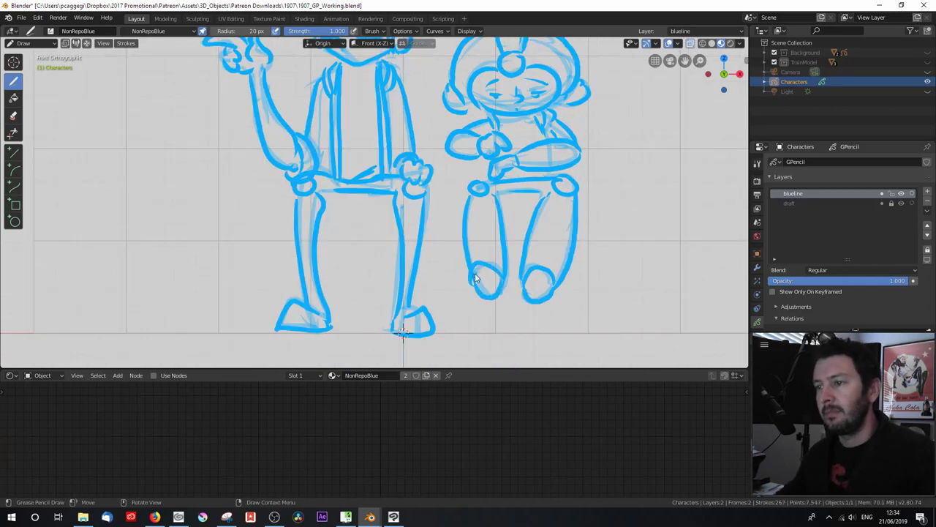
pyautogui.moveTo(502, 194); pyautogui.dragTo(468, 300)
# View both characters from the back in orthographic projection to check the mirrored drawing's proportions
pyautogui.scroll(-3, 435, 179)
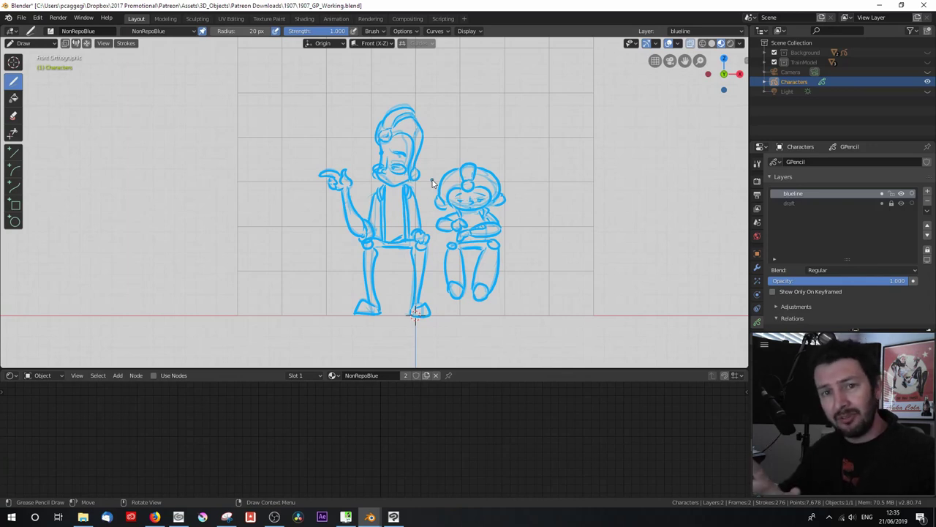
pyautogui.press('ctrl+KP_1')
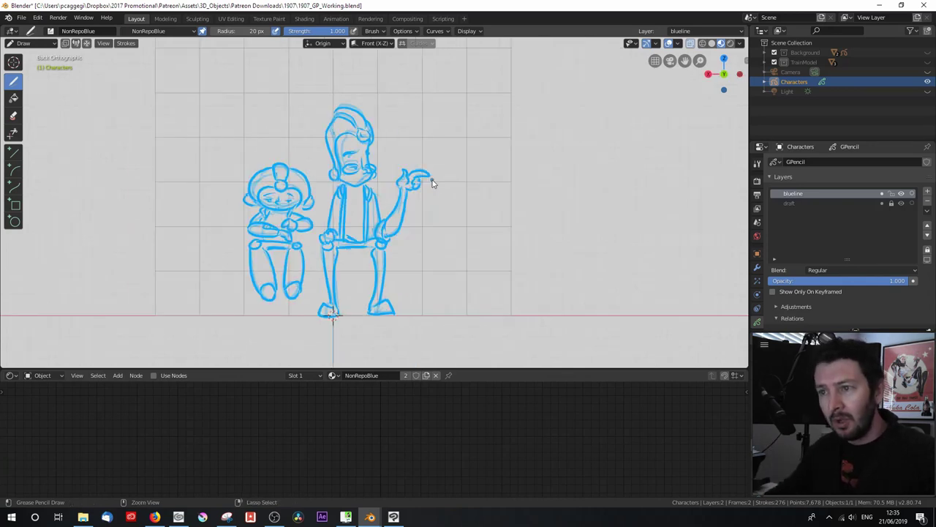
pyautogui.keyDown('shift'); pyautogui.moveTo(316, 240); pyautogui.dragTo(400, 244, button='middle'); pyautogui.keyUp('shift')
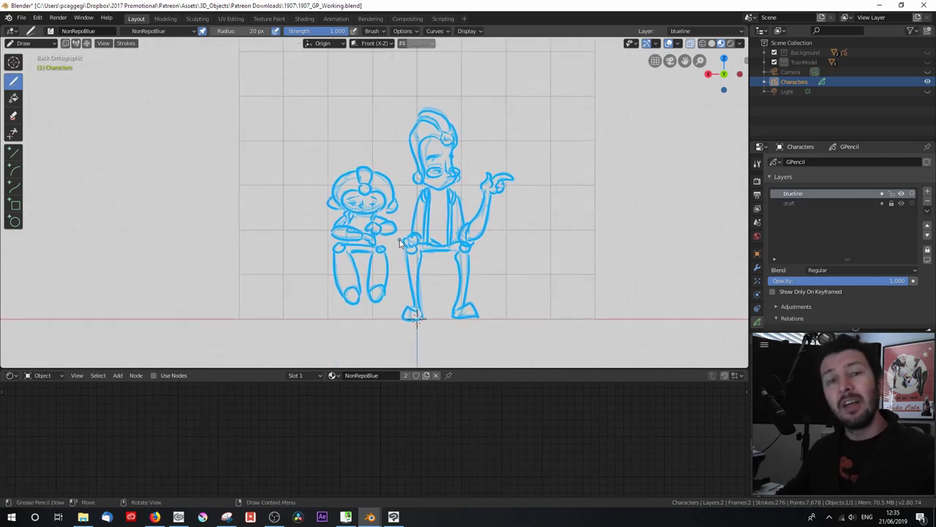
pyautogui.scroll(3, 400, 244)
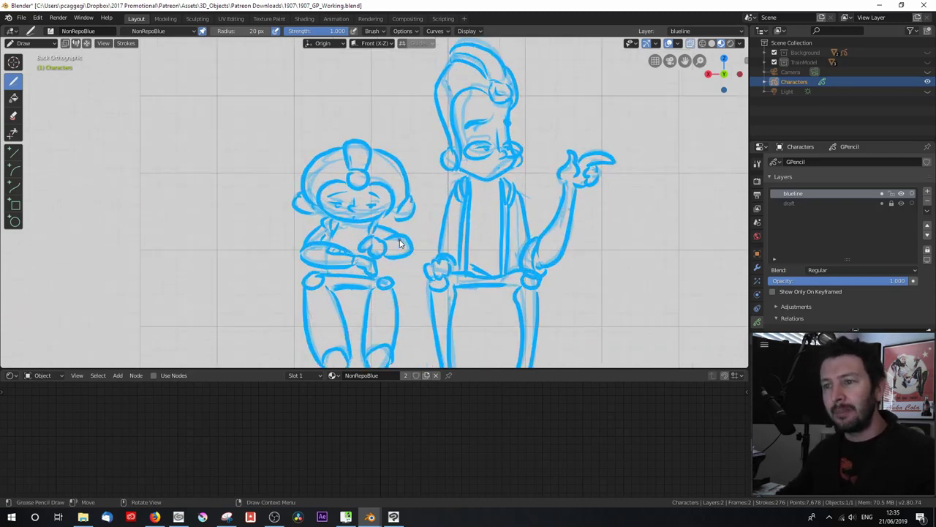
pyautogui.scroll(-1, 400, 244)
pyautogui.moveTo(399, 245)
pyautogui.keyDown('shift'); pyautogui.mouseDown(button='middle')
pyautogui.moveTo(410, 192)
pyautogui.moveTo(410, 217)
pyautogui.mouseUp(button='middle'); pyautogui.keyUp('shift')
# Switch the Characters object to Edit Mode and select all of the smaller character's head and face strokes
pyautogui.click(51, 43)
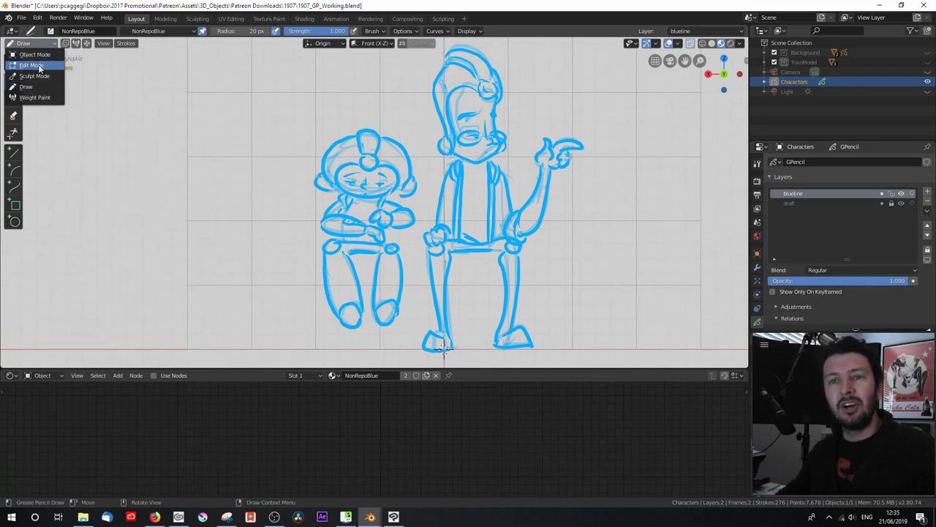
pyautogui.click(60, 73)
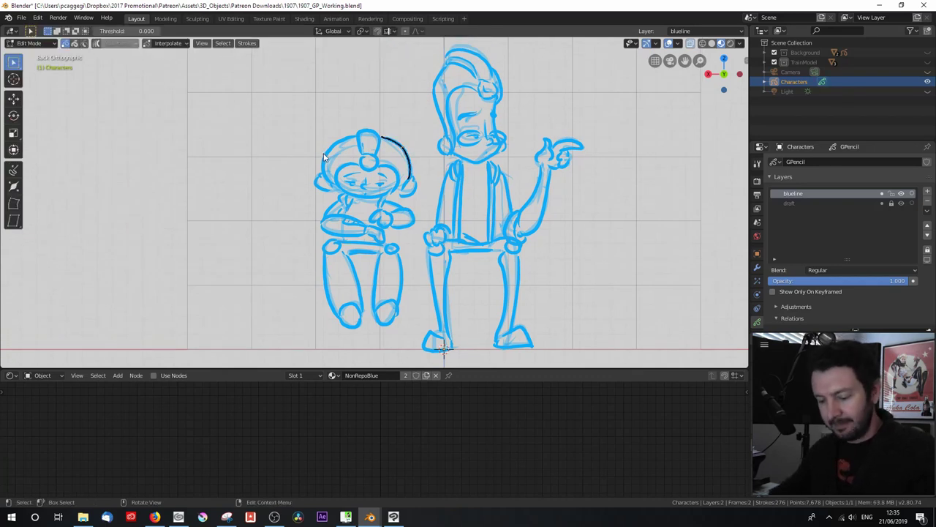
pyautogui.press('b')
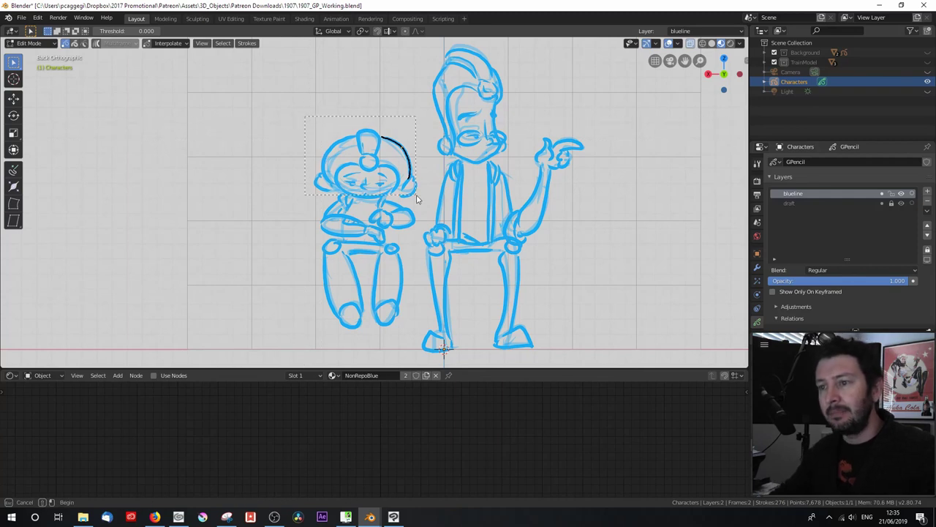
pyautogui.moveTo(422, 203); pyautogui.dragTo(421, 203)
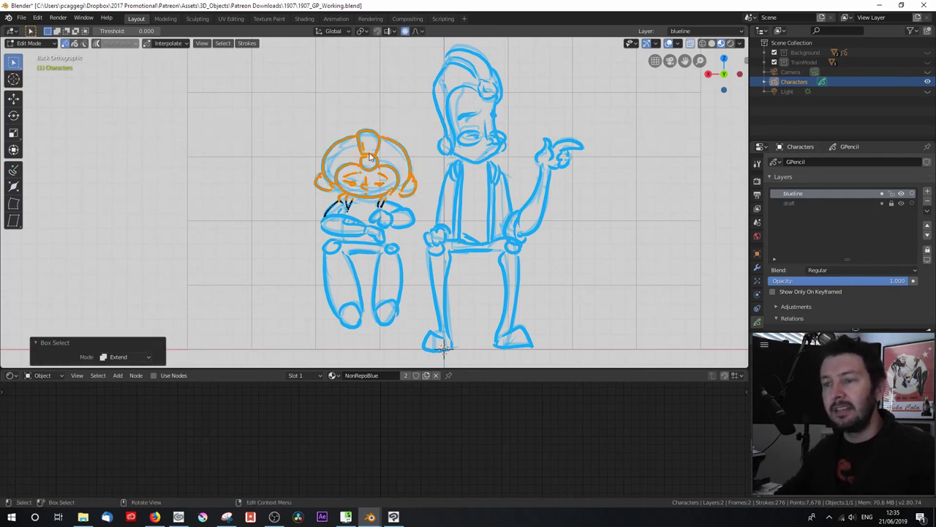
pyautogui.press('s')
pyautogui.press('x')
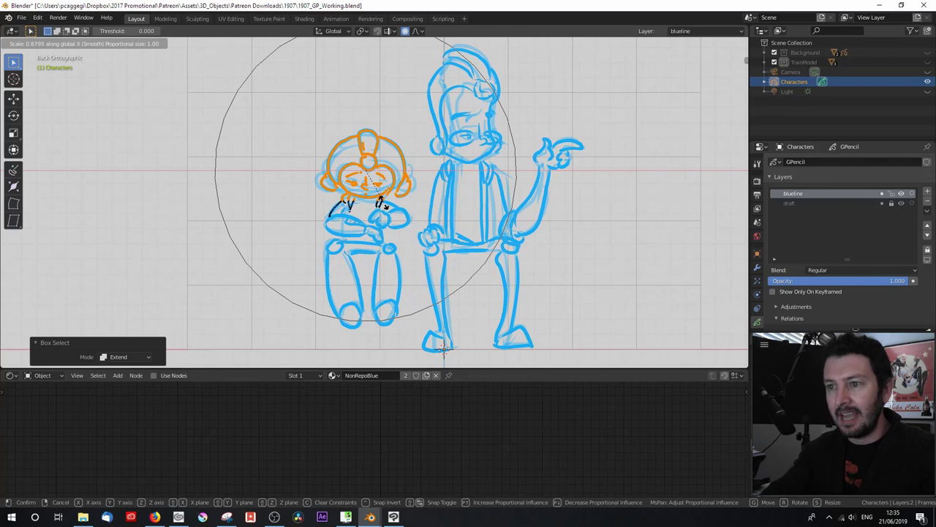
pyautogui.click(387, 208)
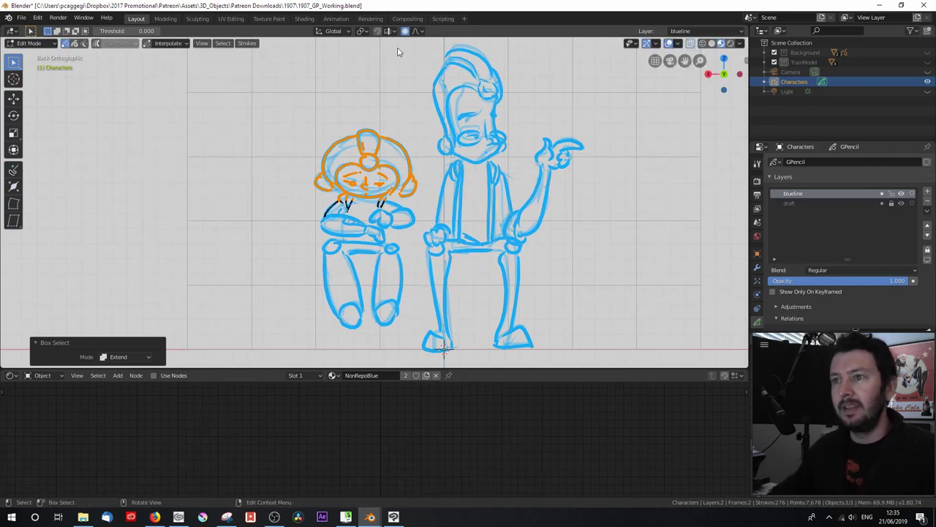
# Limit proportional editing to connected points and narrow the smaller character's head to about 0.89 along the X axis
pyautogui.click(416, 31)
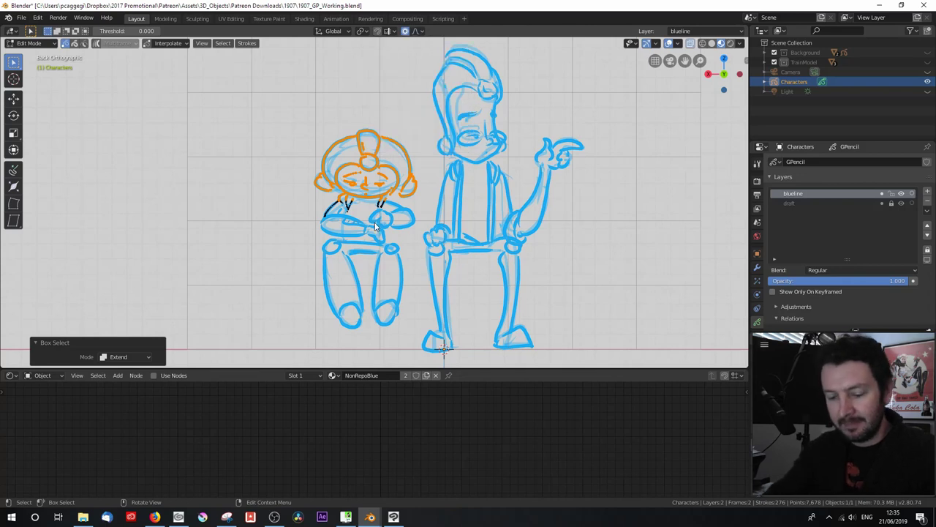
pyautogui.press('s')
pyautogui.press('x')
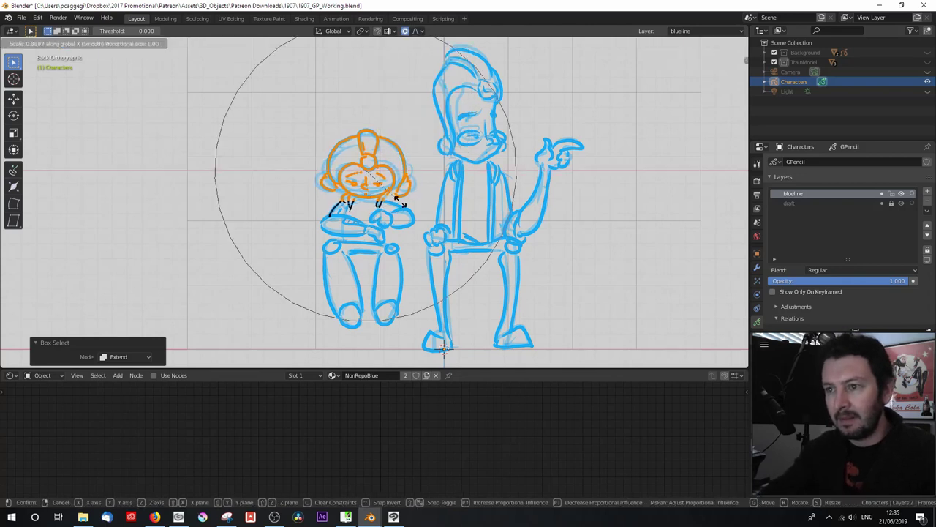
pyautogui.click(409, 196)
# Scale the smaller character's head to about 0.954 along Z and lower it by about 0.01 m
pyautogui.press('s')
pyautogui.press('z')
pyautogui.click(406, 208)
pyautogui.press('g')
pyautogui.press('z')
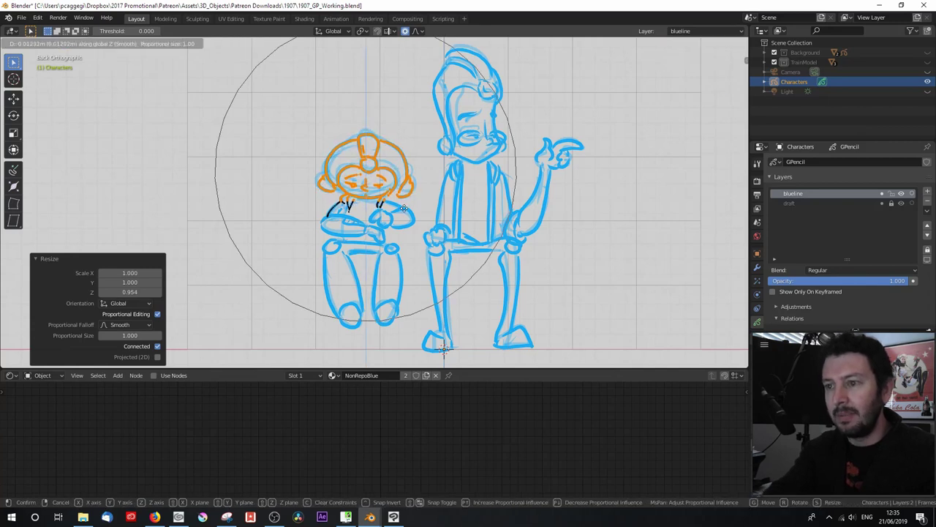
pyautogui.click(404, 208)
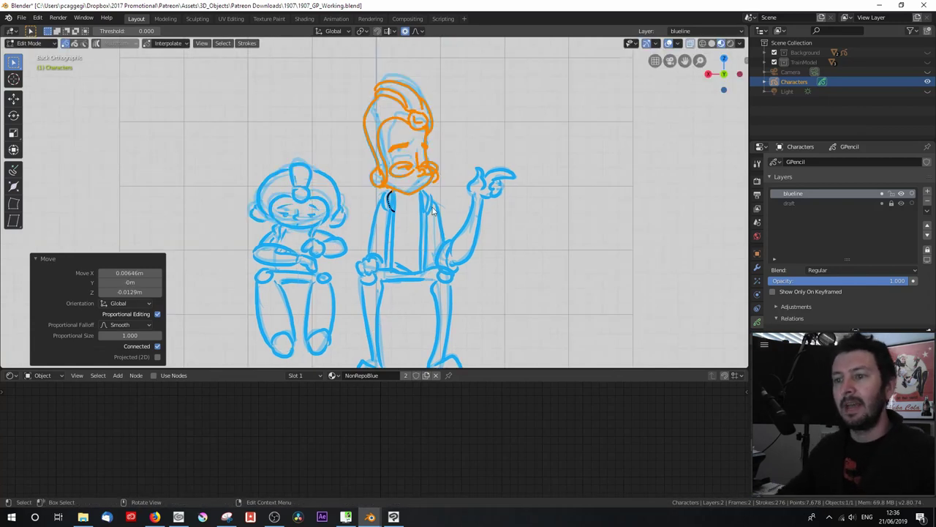
pyautogui.scroll(-2, 433, 210)
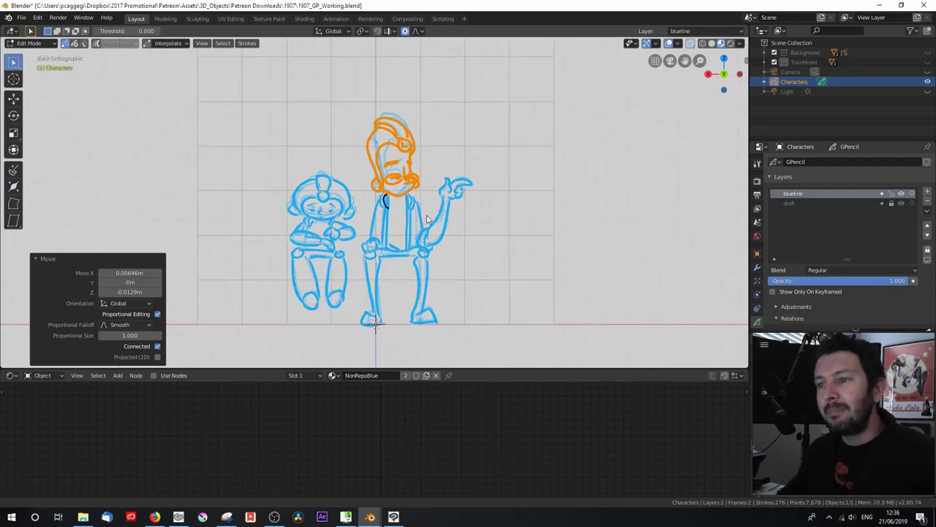
pyautogui.scroll(1, 452, 207)
pyautogui.press('s')
pyautogui.press('x')
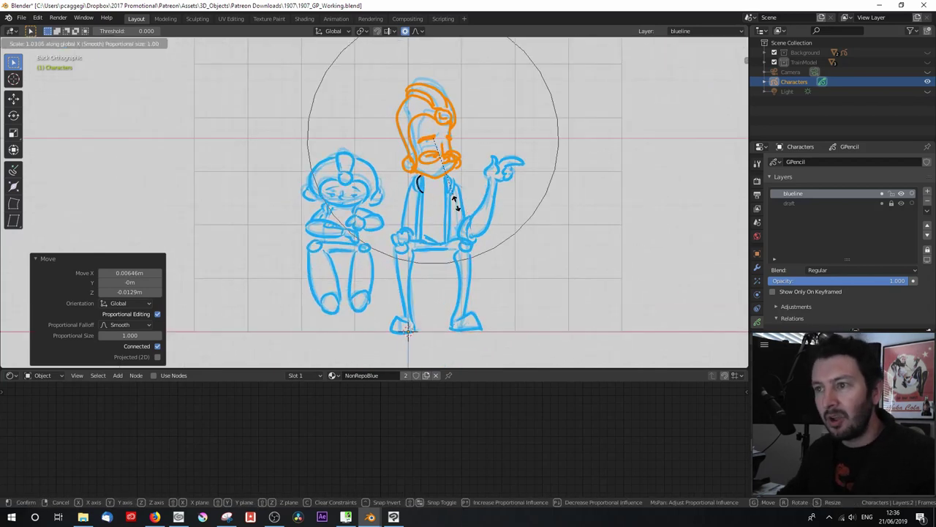
pyautogui.press('Escape')
# Return to Object Mode and view both characters from the front
pyautogui.press('Tab')
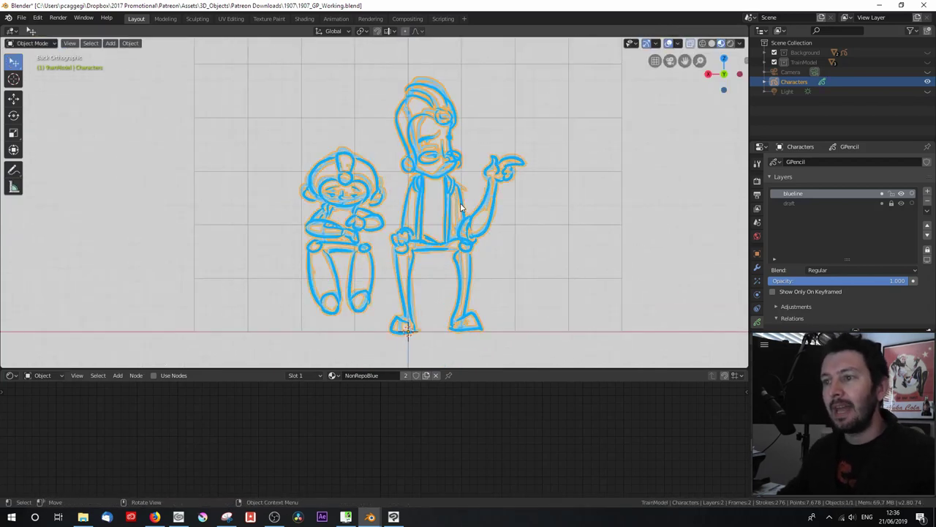
pyautogui.press('KP_1')
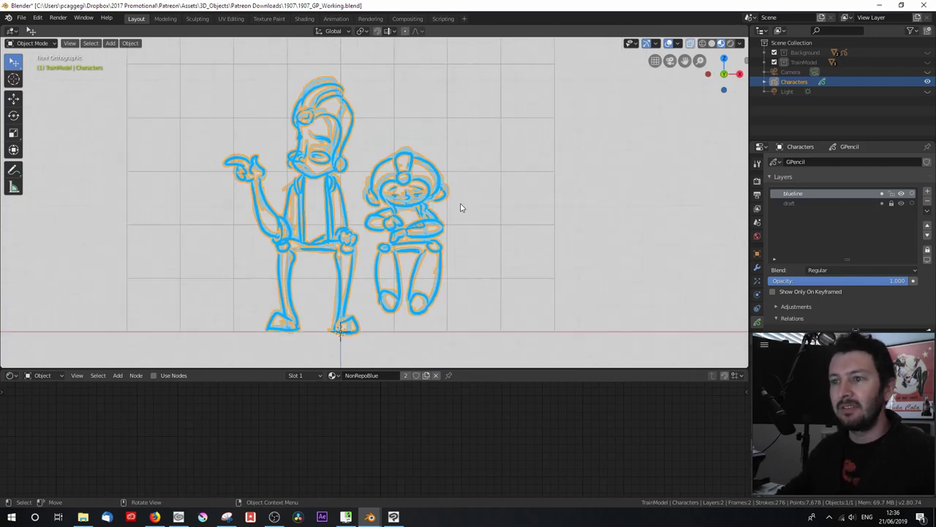
# Hide the BlueLine1 and Blueline2 layers so the character drawing displays only its inks
pyautogui.keyDown('shift'); pyautogui.moveTo(371, 226); pyautogui.dragTo(426, 241, button='middle'); pyautogui.keyUp('shift')
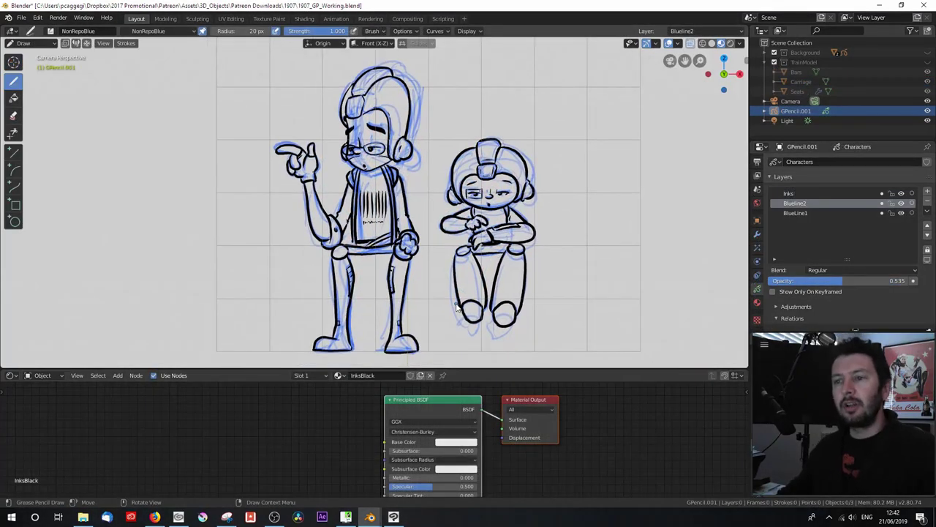
pyautogui.scroll(8, 456, 307)
pyautogui.scroll(-8, 330, 302)
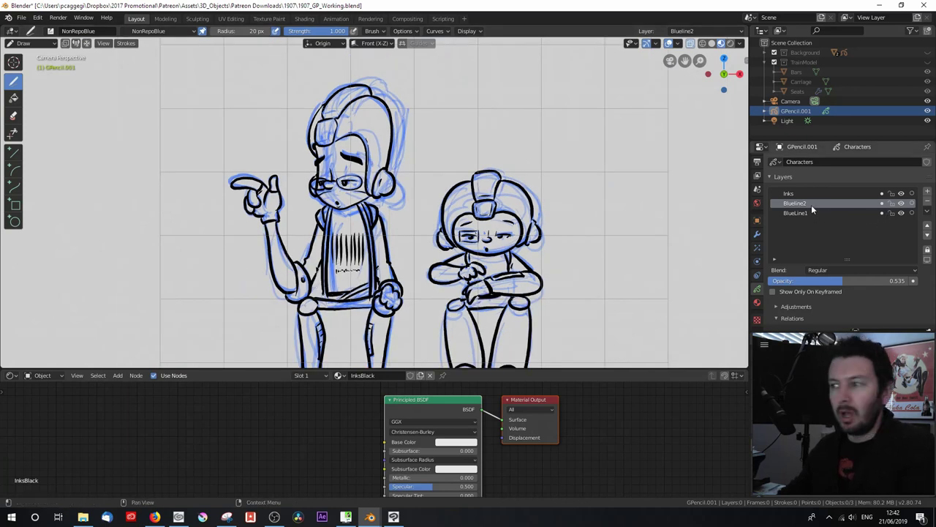
pyautogui.click(901, 213)
pyautogui.click(901, 203)
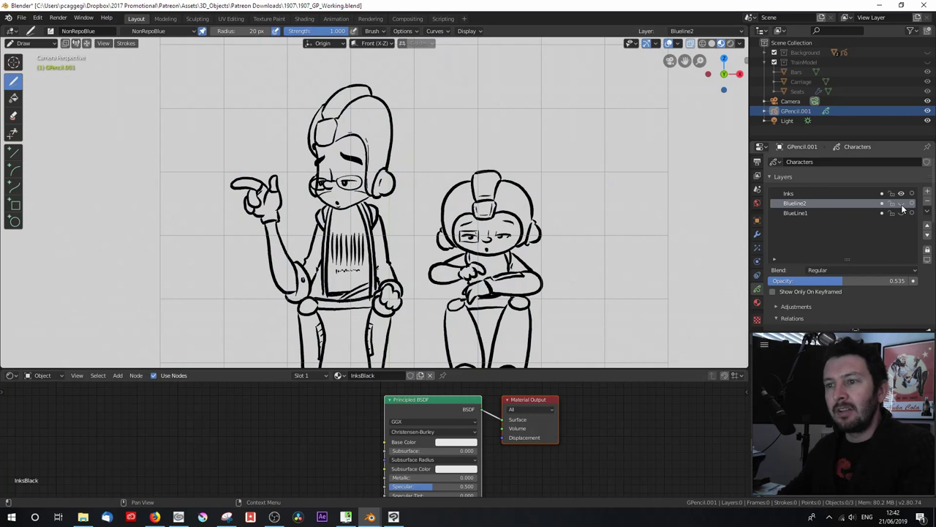
pyautogui.scroll(-2, 503, 264)
pyautogui.keyDown('shift'); pyautogui.scroll(-1, 510, 237); pyautogui.keyUp('shift')
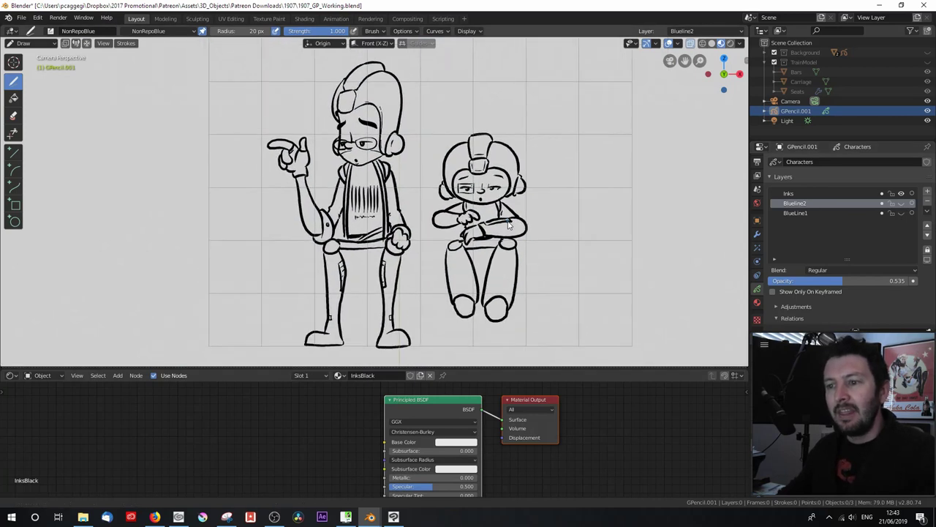
pyautogui.scroll(3, 474, 232)
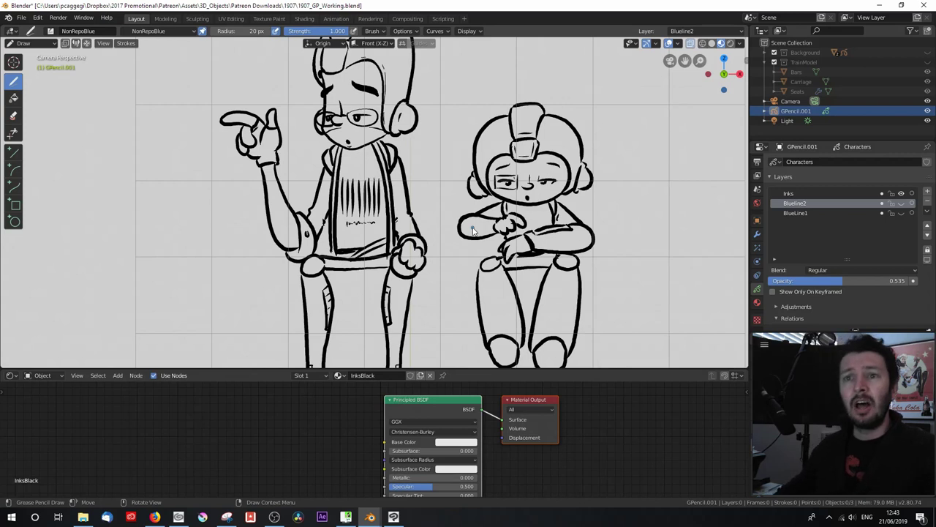
# Choose the Draw Pen brush, then replace it with the Draw Ink brush for drawing
pyautogui.scroll(-2, 90, 85)
pyautogui.click(41, 31)
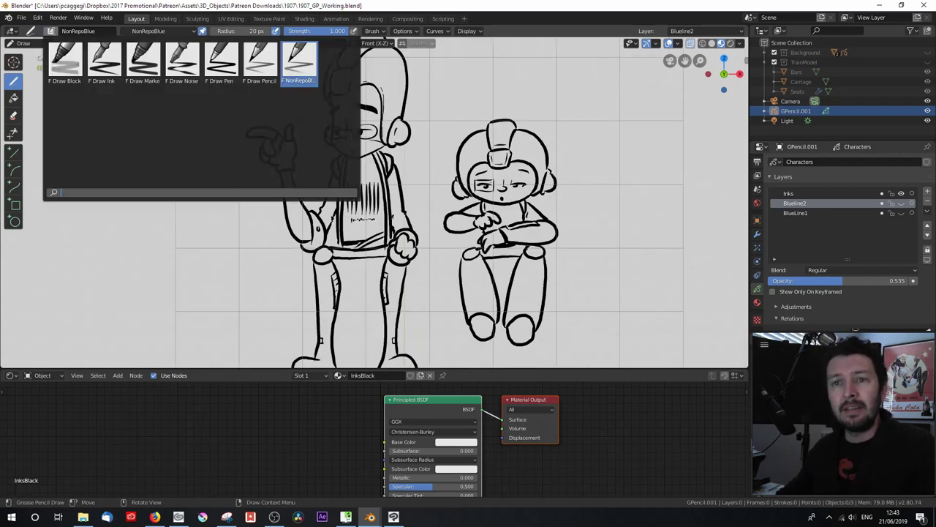
pyautogui.click(231, 75)
pyautogui.click(55, 33)
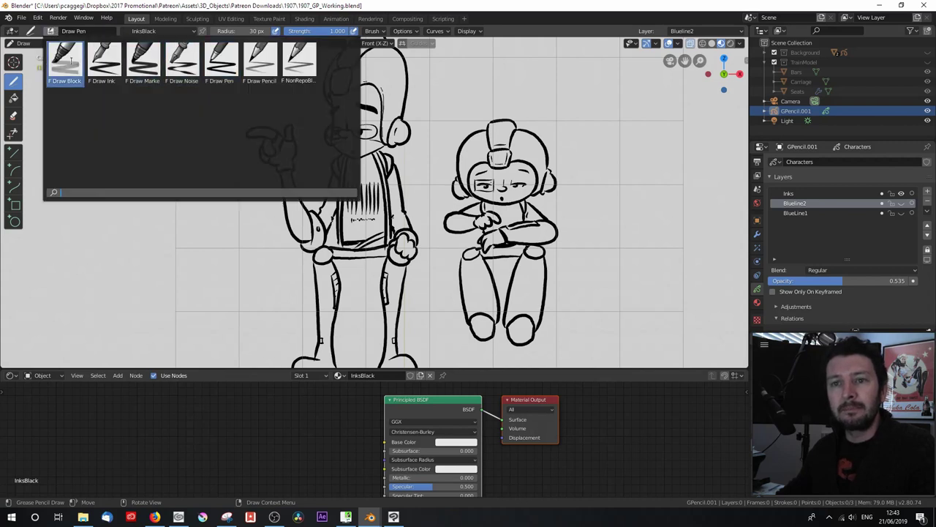
pyautogui.click(104, 62)
# Draw a test stroke on the Inks layer in the empty area beside the taller character and undo it
pyautogui.click(192, 112)
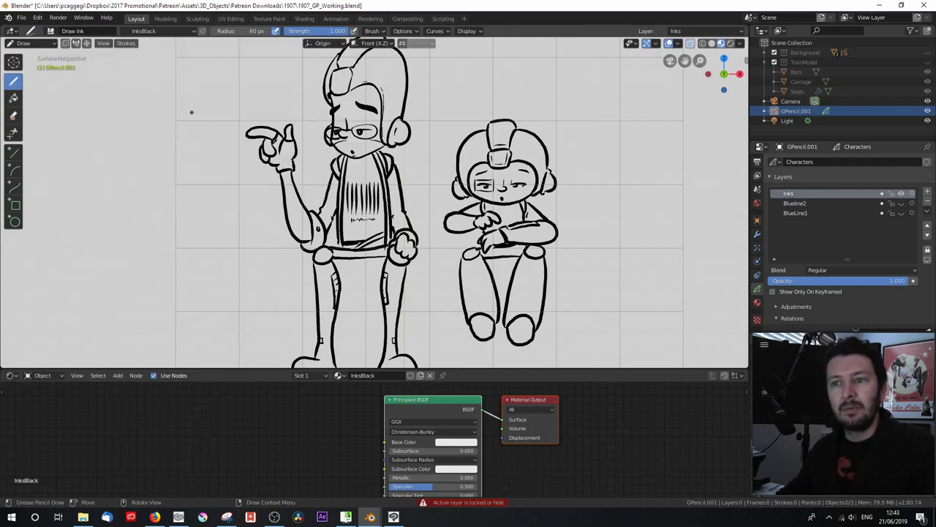
pyautogui.moveTo(192, 112); pyautogui.dragTo(176, 188)
pyautogui.hotkey('ctrl', 'z')
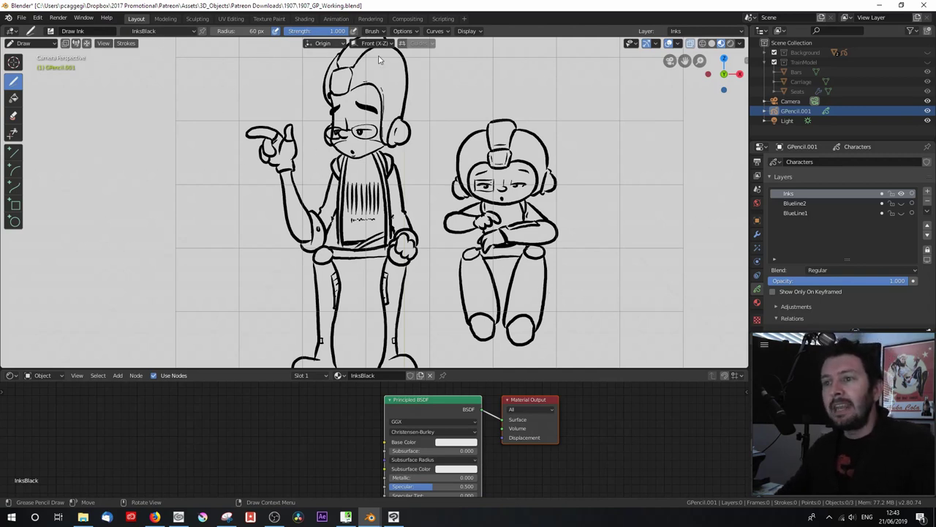
pyautogui.scroll(-1, 399, 246)
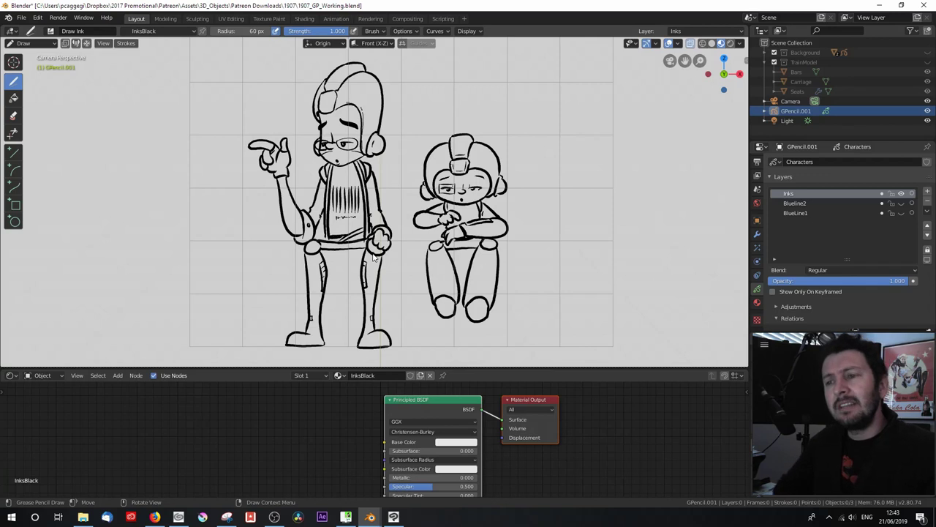
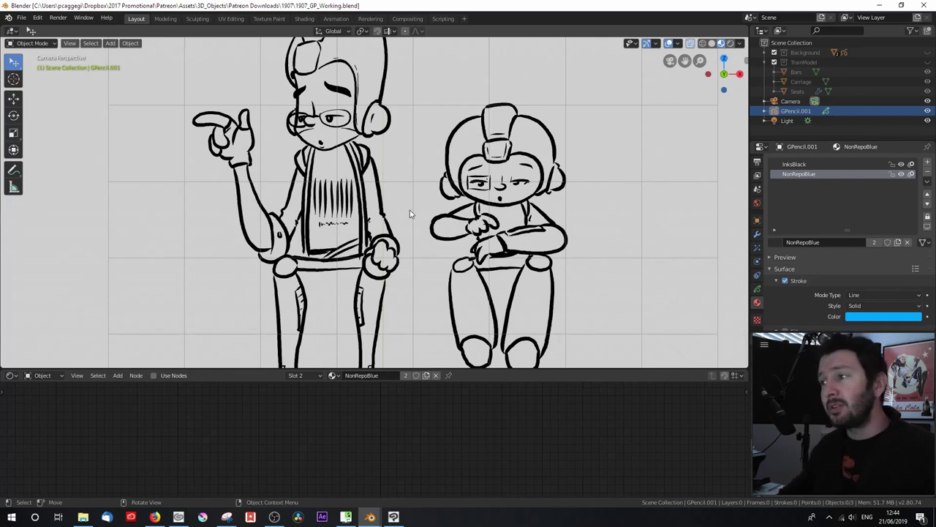
# Rename the GPencil.001 object as Characters
pyautogui.doubleClick(799, 110)
pyautogui.write('Characters')
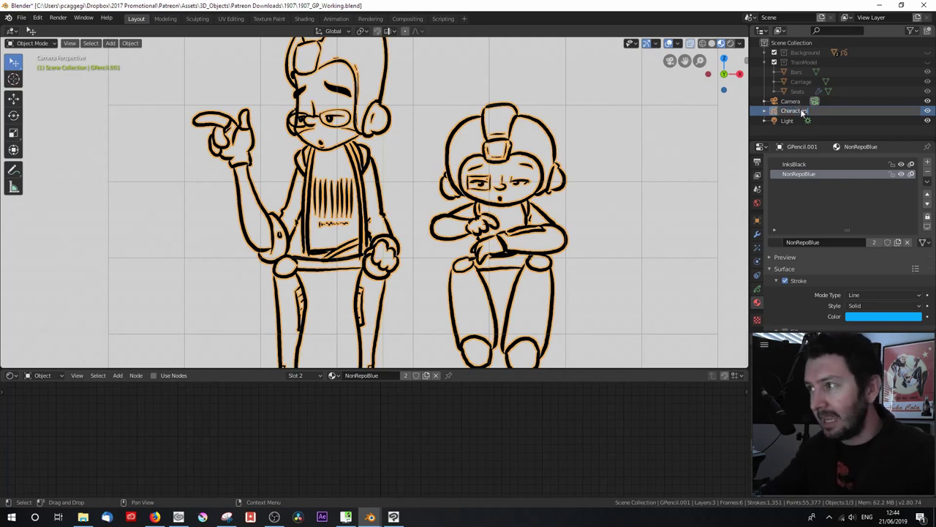
pyautogui.press('Return')
# Add a Grease Pencil layer directly below Inks and name it fills
pyautogui.click(758, 289)
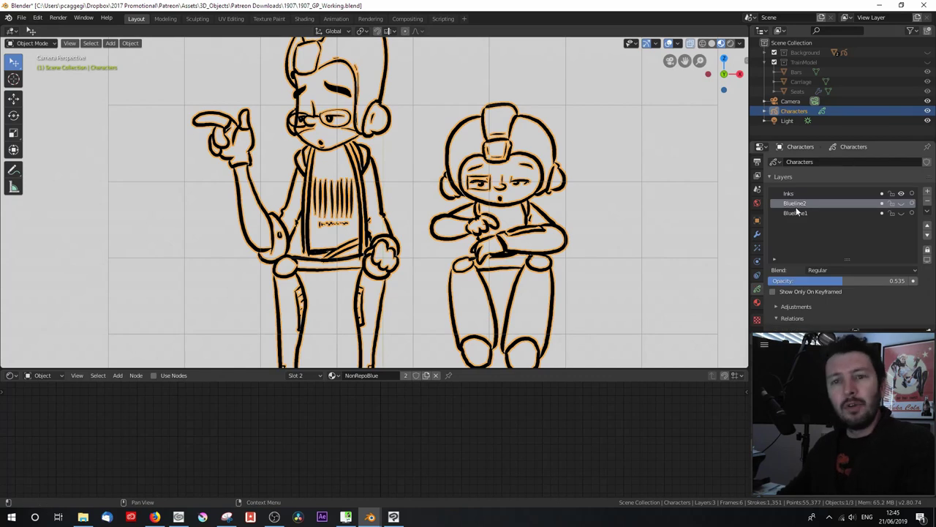
pyautogui.click(928, 191)
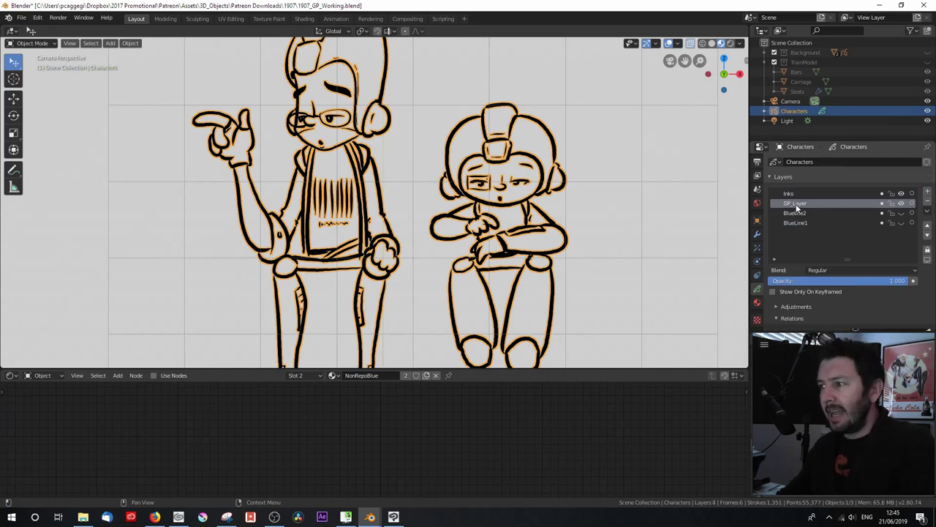
pyautogui.doubleClick(797, 204)
pyautogui.write('I')
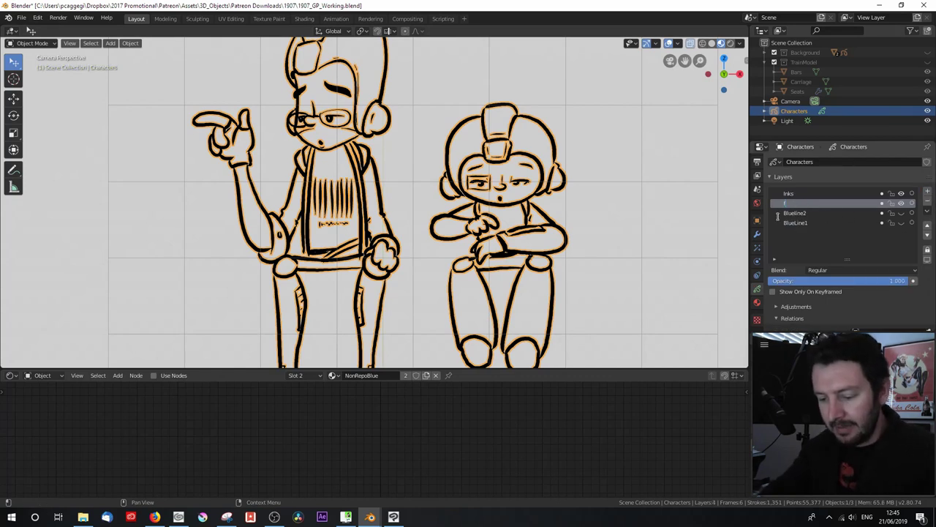
# Lock the Inks, Blueline2 and BlueLine1 layers against editing
pyautogui.click(891, 193)
pyautogui.click(891, 213)
pyautogui.click(891, 223)
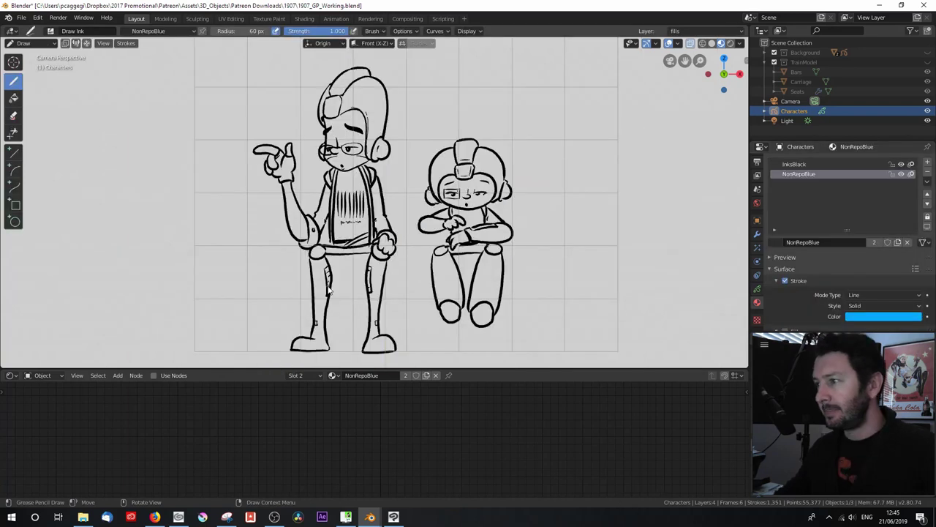
# Replace the NonRepoBlue material in the second slot with WhiteFill and review its stroke and fill settings
pyautogui.click(774, 242)
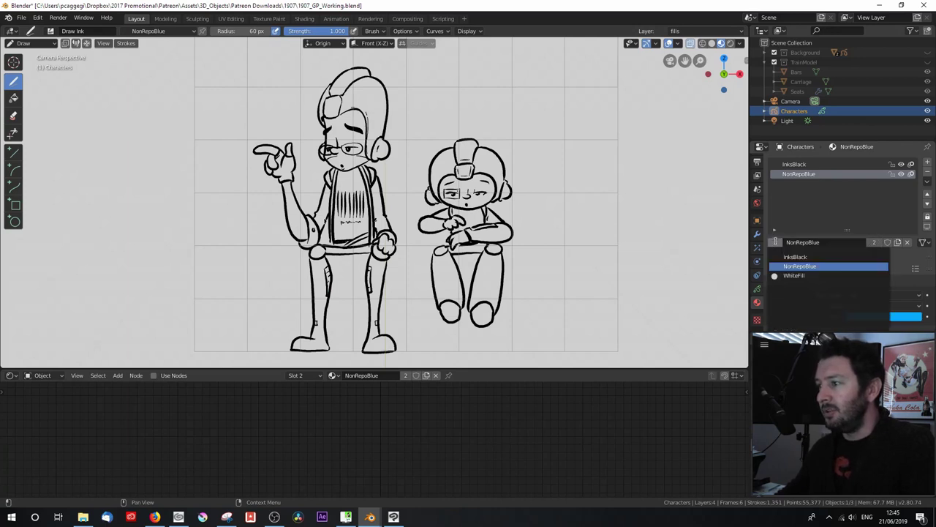
pyautogui.click(777, 242)
pyautogui.click(798, 274)
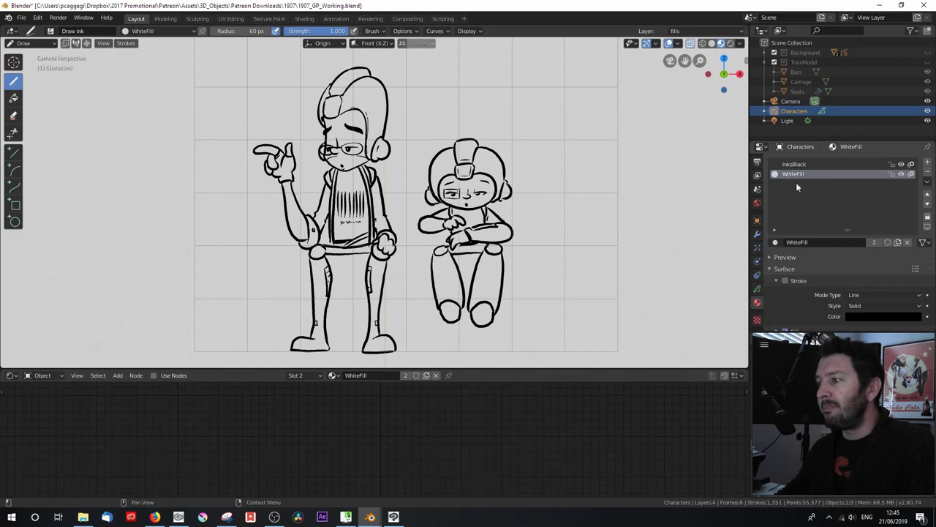
pyautogui.scroll(-3, 818, 274)
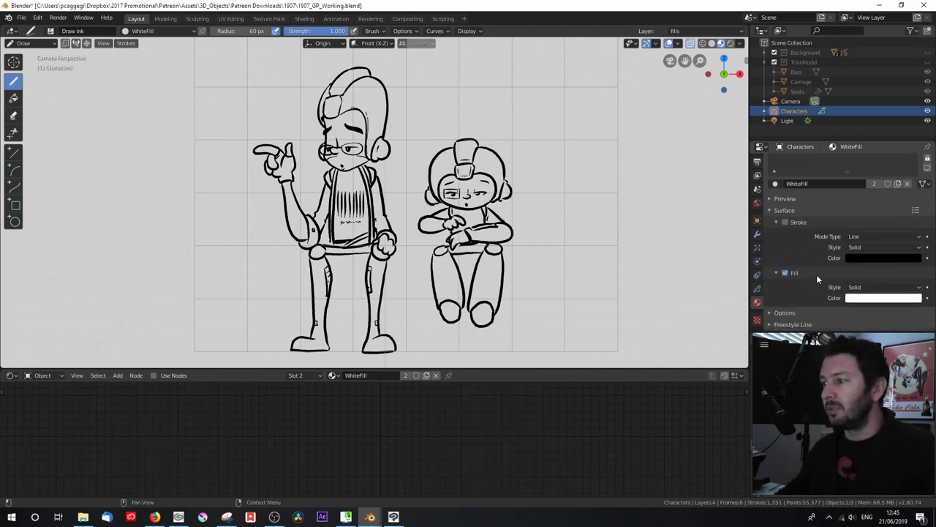
pyautogui.scroll(3, 812, 167)
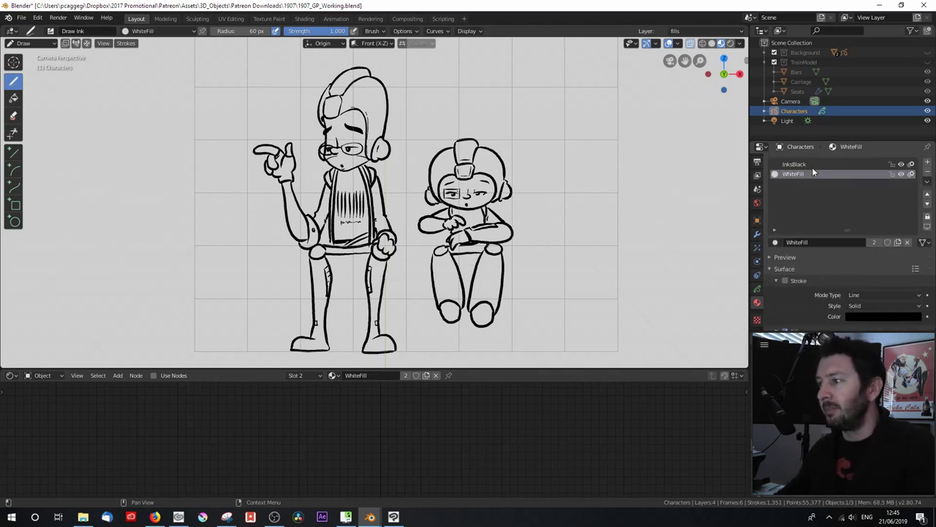
# Add a third material slot, assign WhiteFill to it and make that material a single-user copy
pyautogui.click(929, 166)
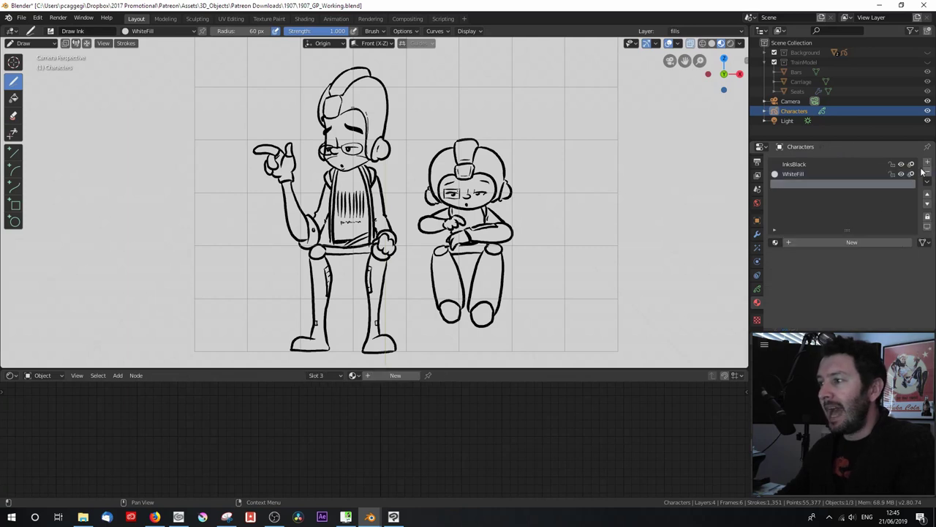
pyautogui.click(775, 242)
pyautogui.click(781, 275)
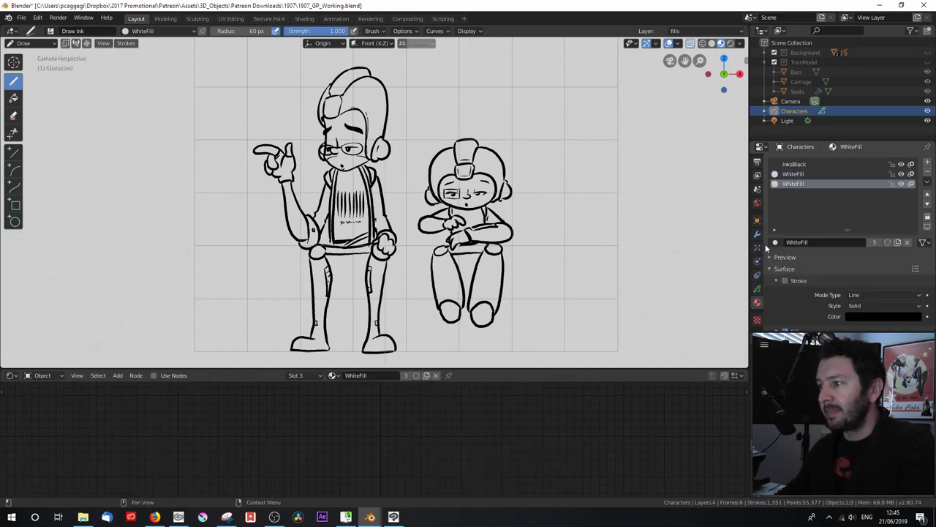
pyautogui.click(874, 242)
# Rename the copied white fill material as Skintone
pyautogui.click(825, 241)
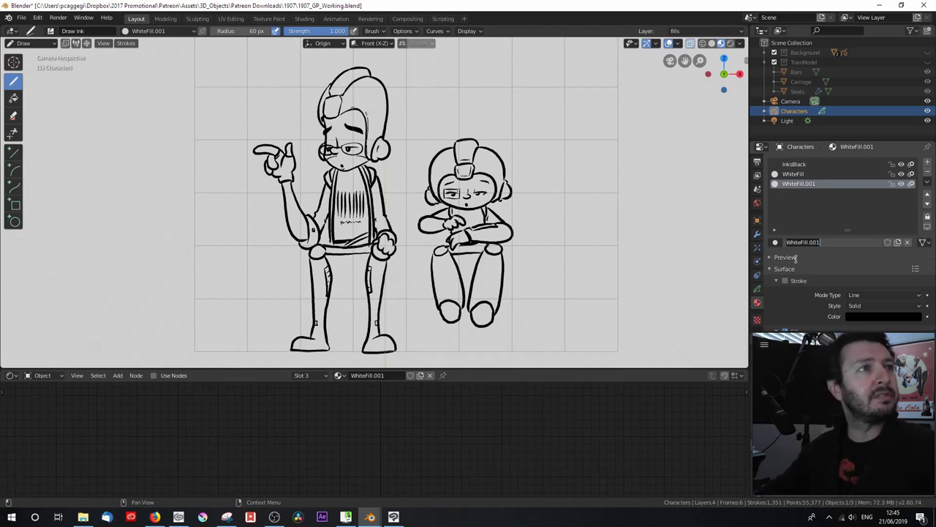
pyautogui.write('Skintonew')
pyautogui.press('Return')
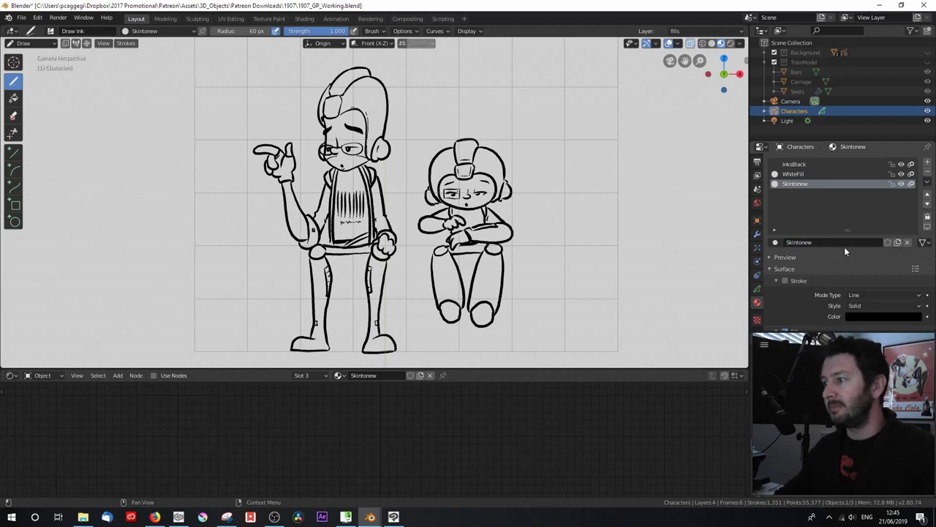
pyautogui.click(844, 247)
pyautogui.press('End')
pyautogui.press('BackSpace')
pyautogui.press('Return')
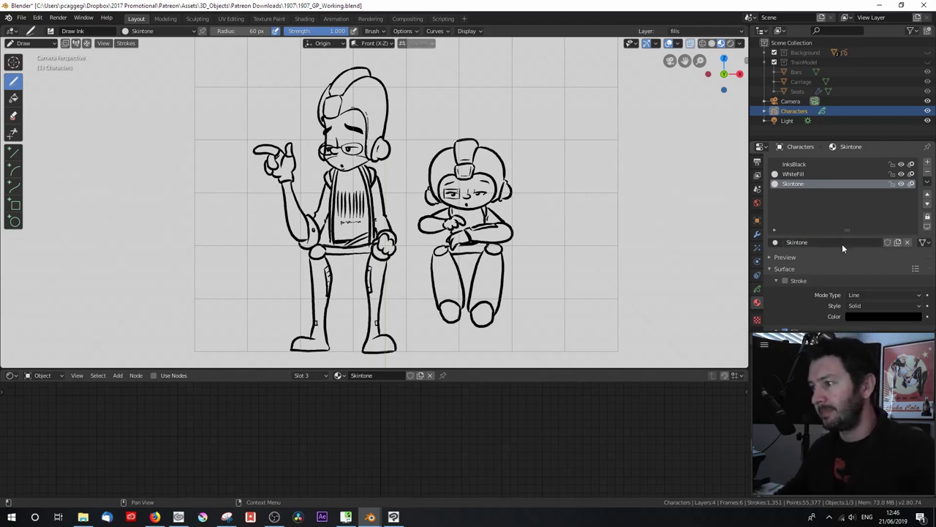
# Set the Skintone material's fill colour to a peach tone, about hue 0.056 and saturation 0.426
pyautogui.scroll(-3, 839, 280)
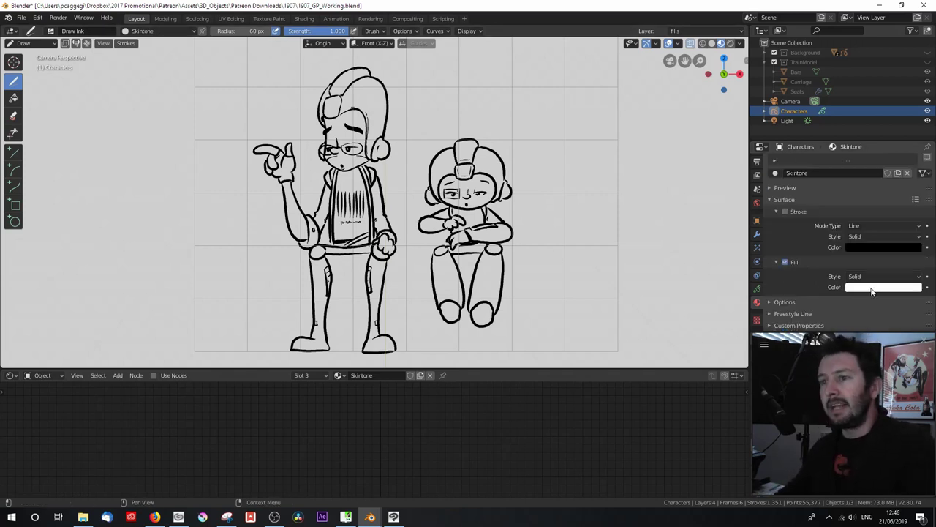
pyautogui.click(871, 292)
pyautogui.moveTo(869, 200); pyautogui.dragTo(866, 198)
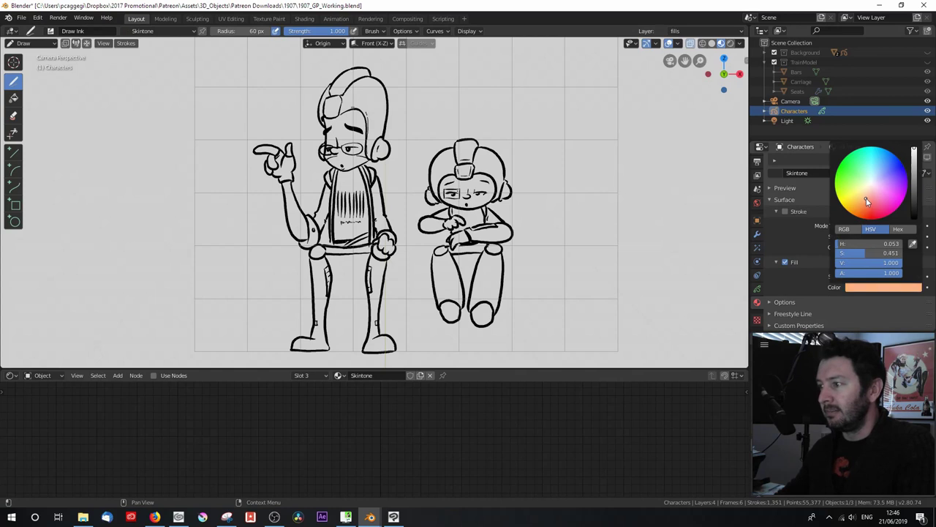
# Switch to the Draw Marker brush and draw a round Skintone swatch above the taller character's pointing hand
pyautogui.click(54, 32)
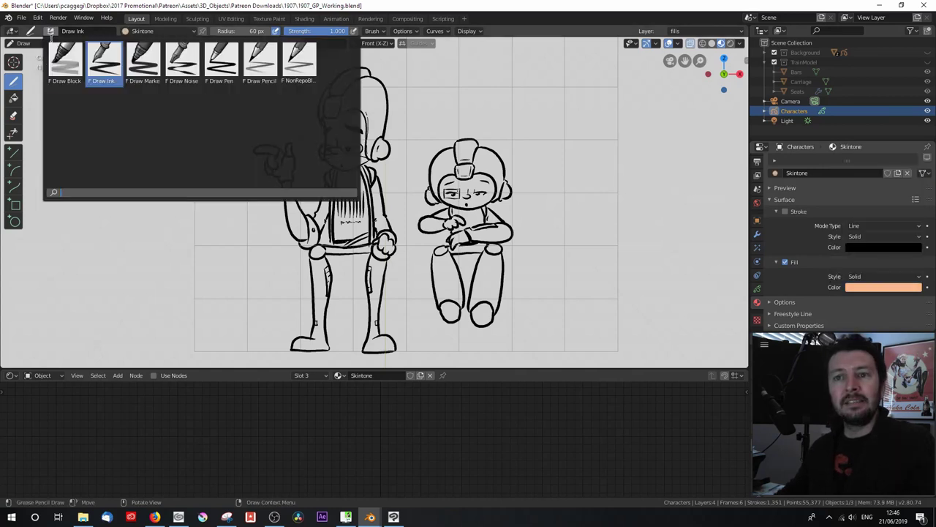
pyautogui.click(148, 68)
pyautogui.moveTo(257, 94)
pyautogui.mouseDown()
pyautogui.moveTo(280, 97)
pyautogui.moveTo(257, 148)
pyautogui.mouseUp()
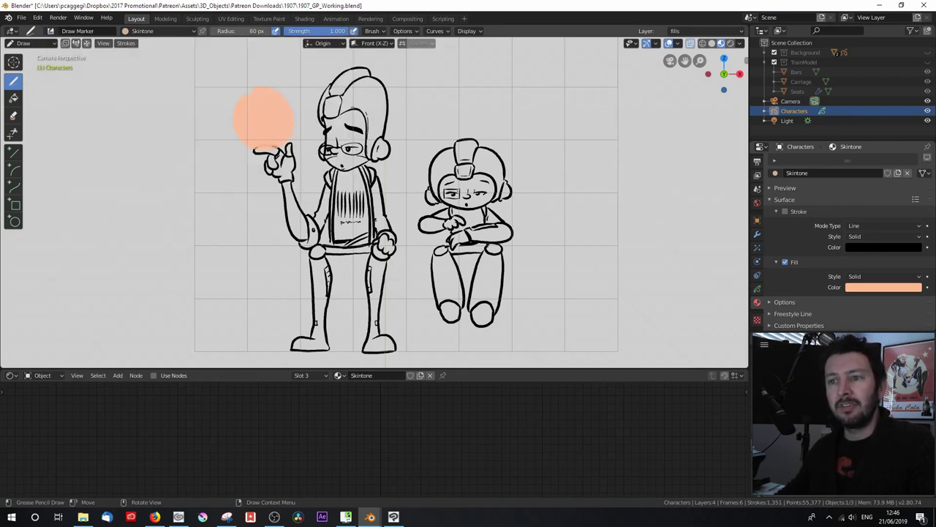
pyautogui.scroll(3, 278, 157)
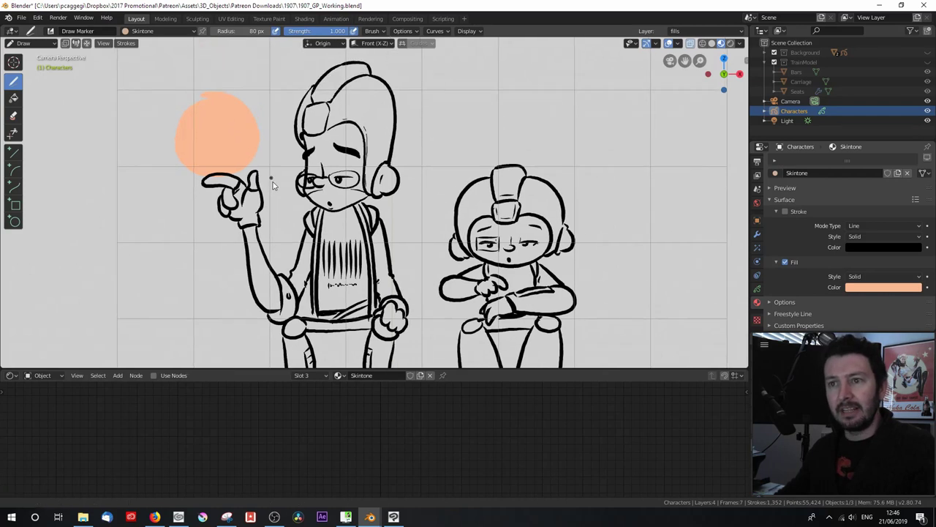
pyautogui.keyDown('shift'); pyautogui.moveTo(272, 185); pyautogui.dragTo(278, 194, button='middle'); pyautogui.keyUp('shift')
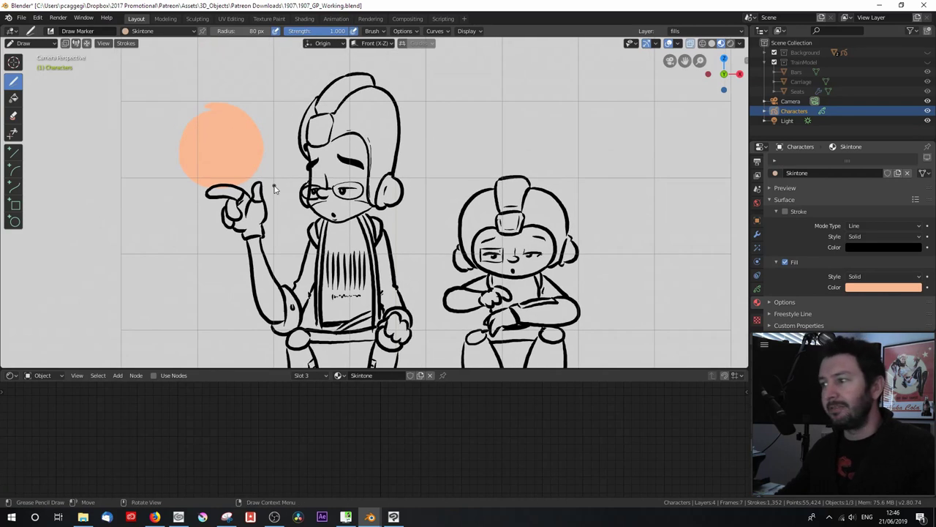
# Adjust the Skintone fill colour to a warmer orange, about hue 0.082 and saturation 0.490
pyautogui.click(864, 290)
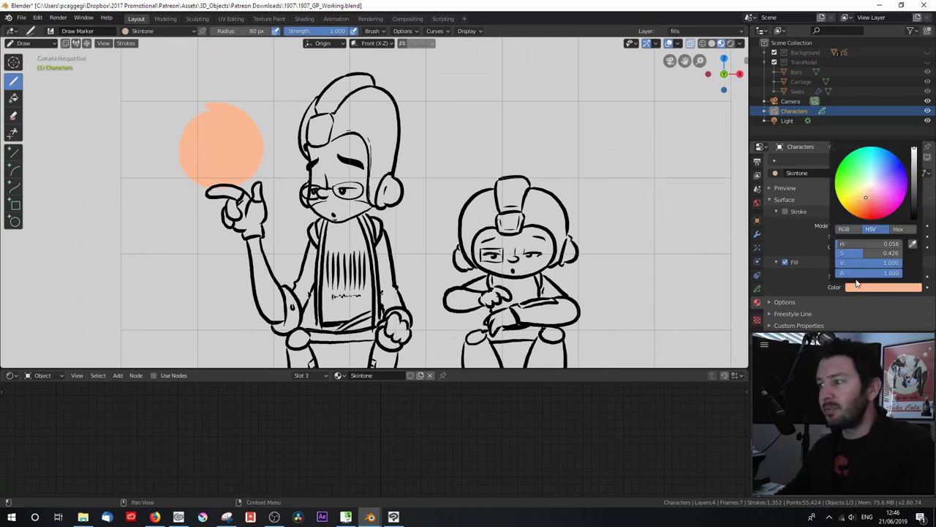
pyautogui.click(863, 201)
pyautogui.click(864, 202)
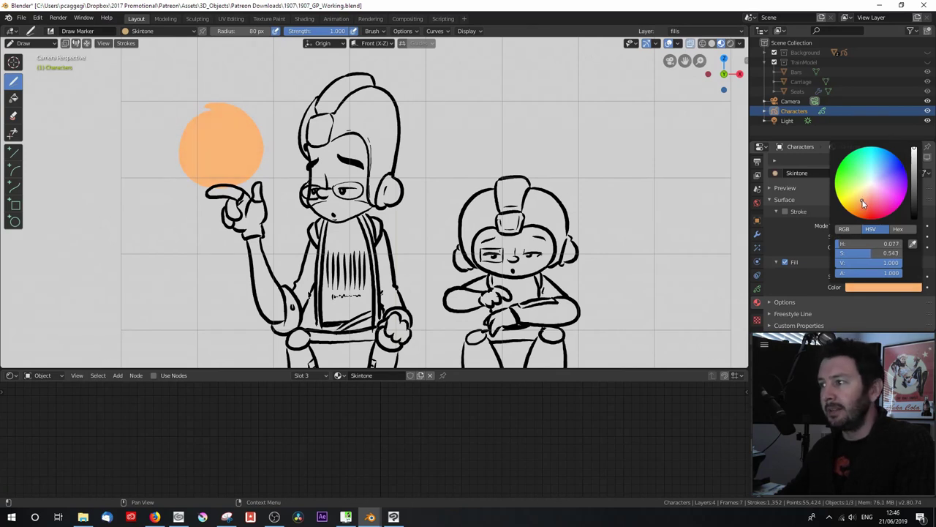
pyautogui.click(862, 202)
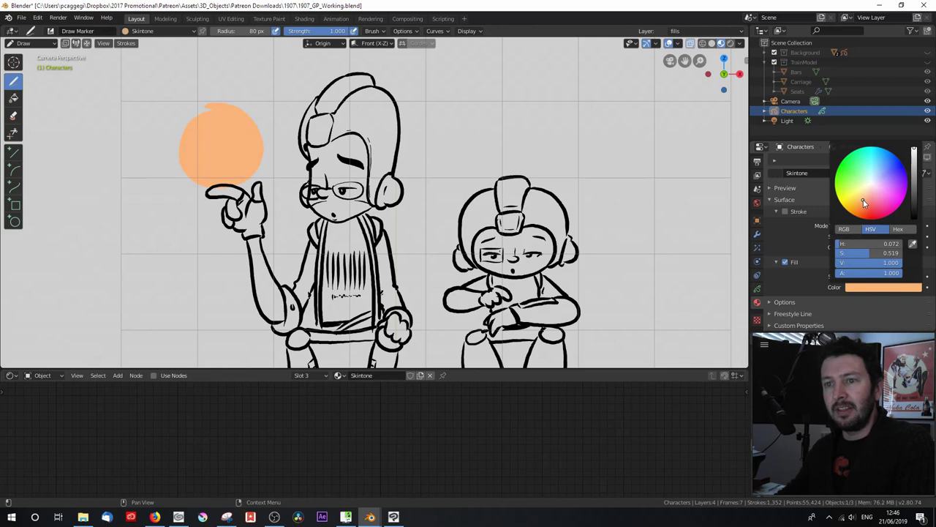
pyautogui.click(863, 199)
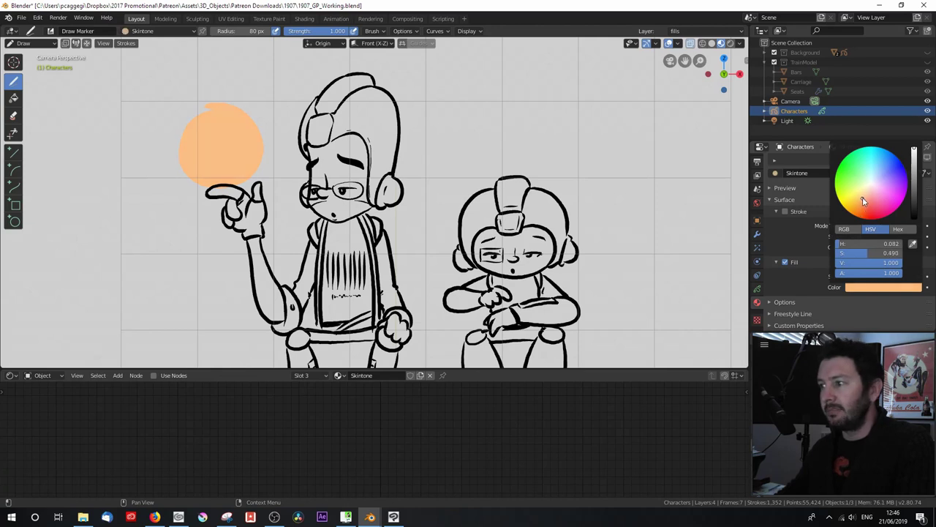
# Adjust the Skintone fill to about hue 0.074 and saturation 0.417, darken it slightly, and undo the test swatch
pyautogui.click(864, 201)
pyautogui.click(865, 198)
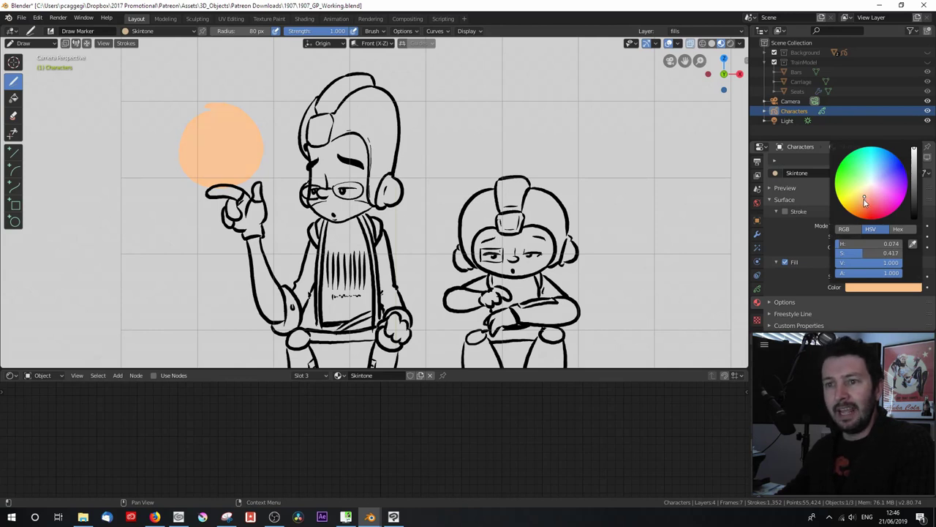
pyautogui.moveTo(913, 152); pyautogui.dragTo(914, 157)
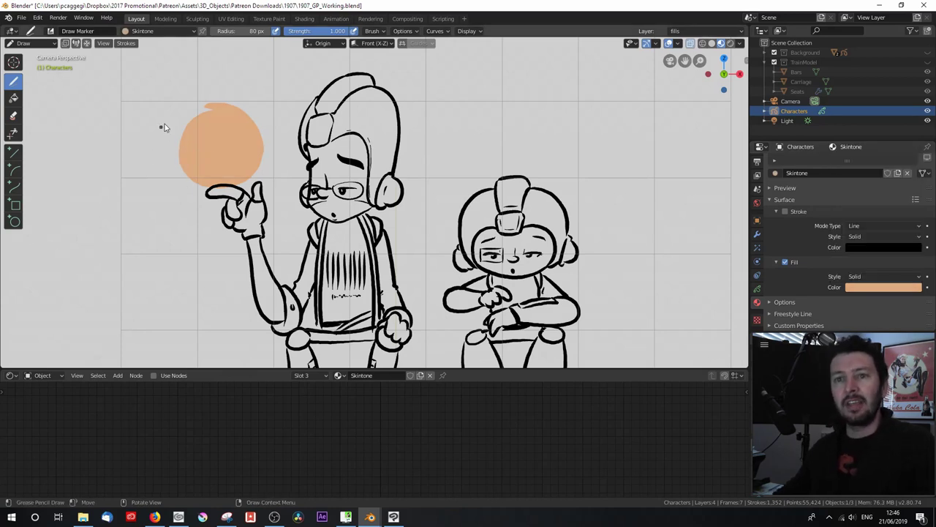
pyautogui.hotkey('ctrl', 'z')
# Draw Skintone fills over the taller character's face on the fills layer with a 7 px brush, adding a small patch at the jaw
pyautogui.scroll(3, 350, 176)
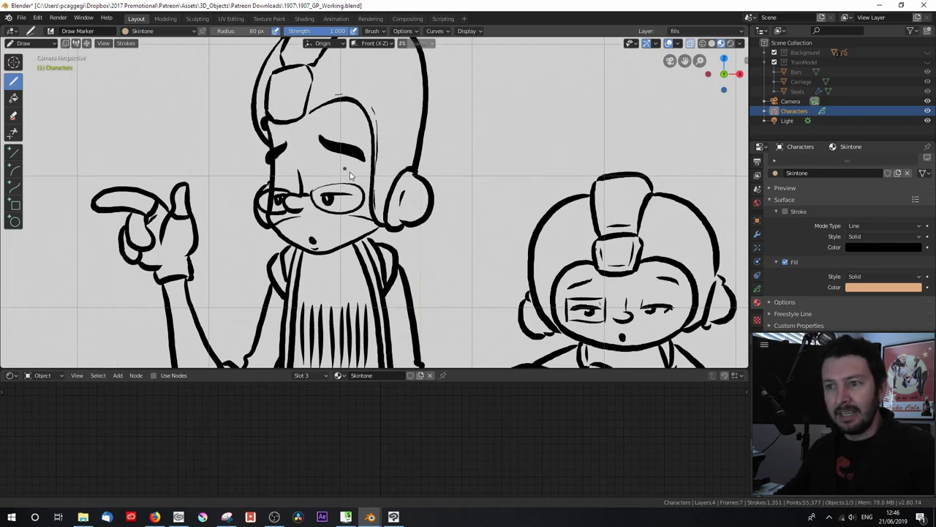
pyautogui.keyDown('shift'); pyautogui.moveTo(349, 175); pyautogui.dragTo(387, 193, button='middle'); pyautogui.keyUp('shift')
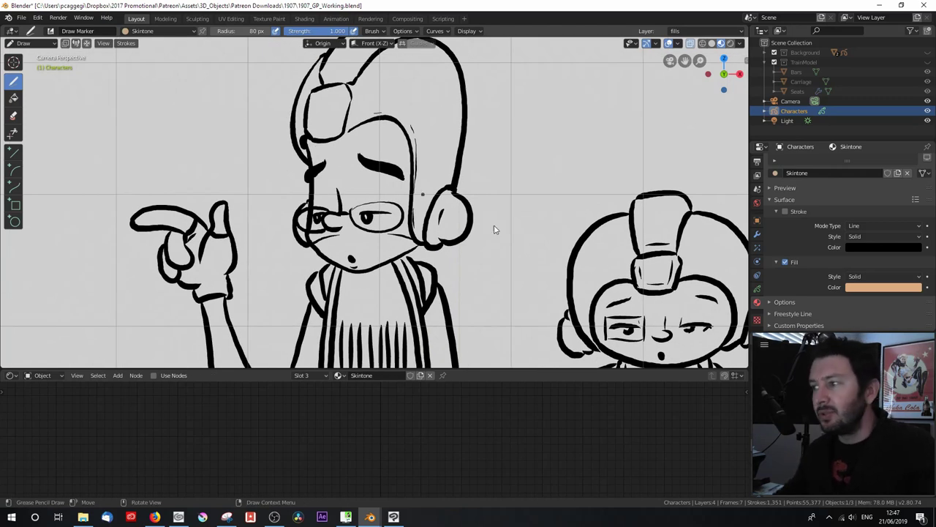
pyautogui.click(757, 288)
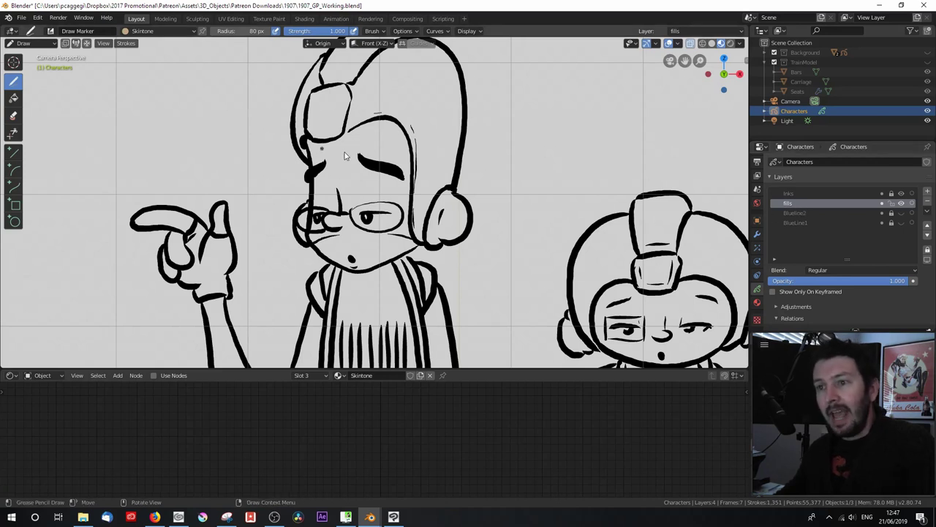
pyautogui.moveTo(314, 150)
pyautogui.mouseDown()
pyautogui.moveTo(418, 243)
pyautogui.moveTo(408, 150)
pyautogui.moveTo(385, 136)
pyautogui.moveTo(307, 139)
pyautogui.mouseUp()
pyautogui.moveTo(395, 123)
pyautogui.mouseDown()
pyautogui.moveTo(329, 133)
pyautogui.moveTo(298, 154)
pyautogui.mouseUp()
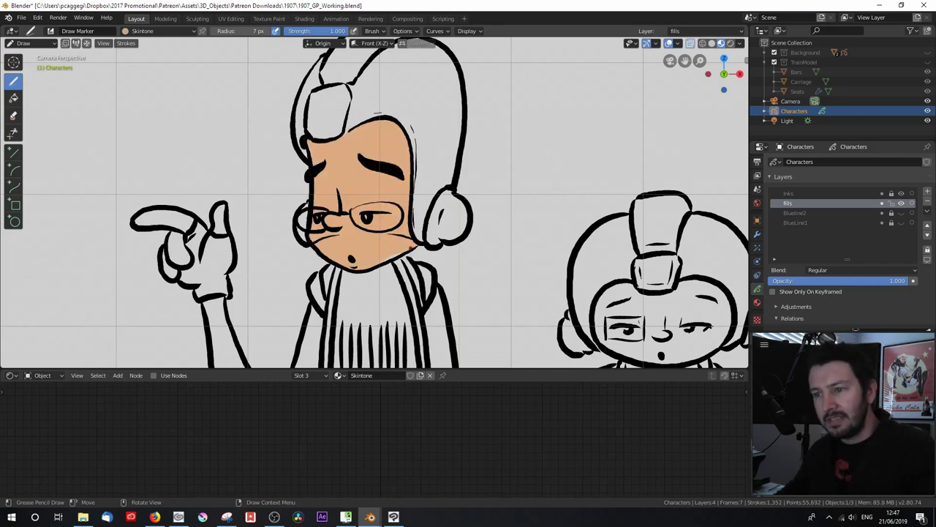
pyautogui.moveTo(405, 254)
pyautogui.mouseDown()
pyautogui.moveTo(364, 268)
pyautogui.moveTo(392, 267)
pyautogui.mouseUp()
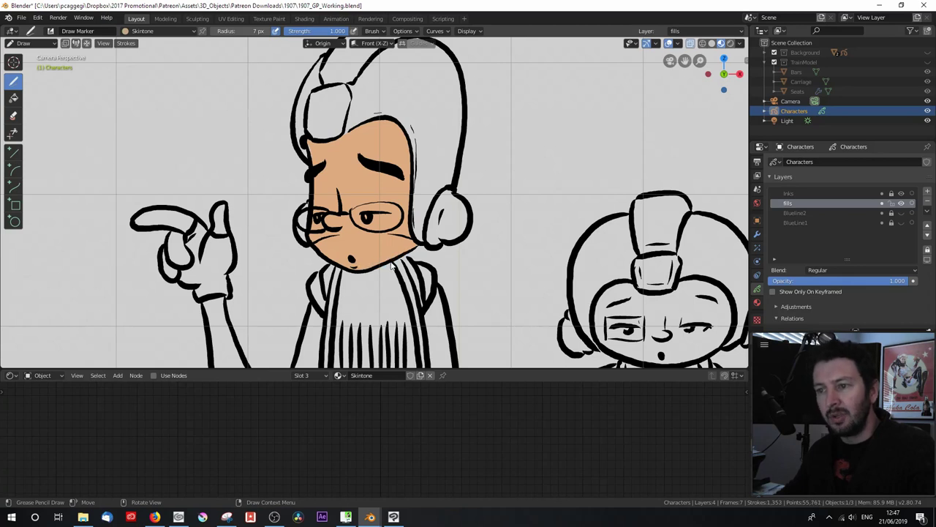
# In Edit Mode, select the linked points of the small Skintone jaw patch and delete them
pyautogui.scroll(2, 376, 275)
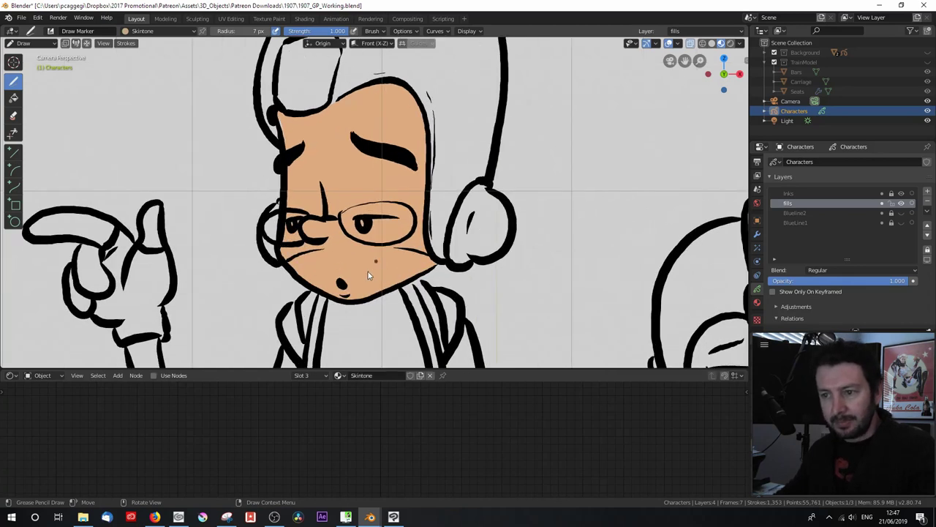
pyautogui.click(23, 43)
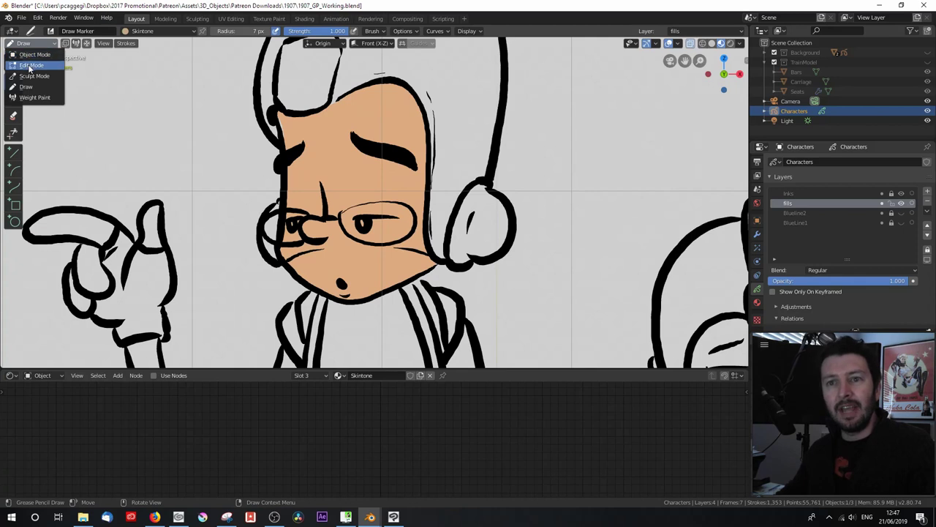
pyautogui.click(33, 62)
pyautogui.moveTo(432, 261); pyautogui.dragTo(346, 302)
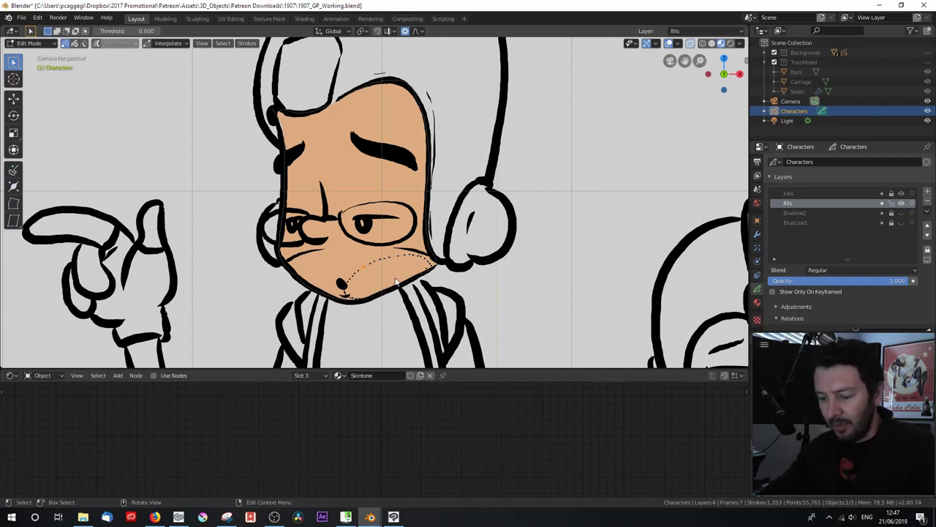
pyautogui.press('l')
pyautogui.press('x')
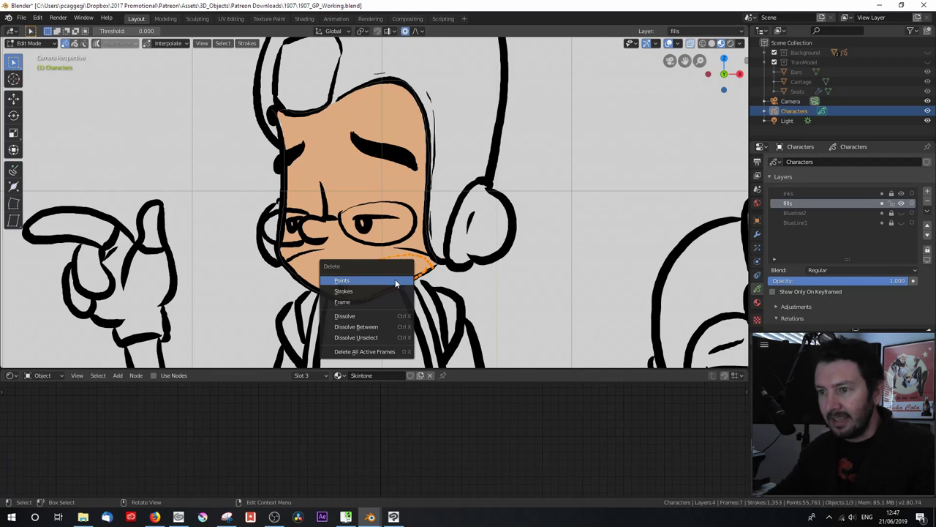
pyautogui.click(396, 283)
# Nudge the edge points of the taller character's face fill onto the ink outline with connected proportional editing
pyautogui.moveTo(373, 275)
pyautogui.mouseDown()
pyautogui.moveTo(434, 277)
pyautogui.moveTo(436, 269)
pyautogui.moveTo(339, 210)
pyautogui.mouseUp()
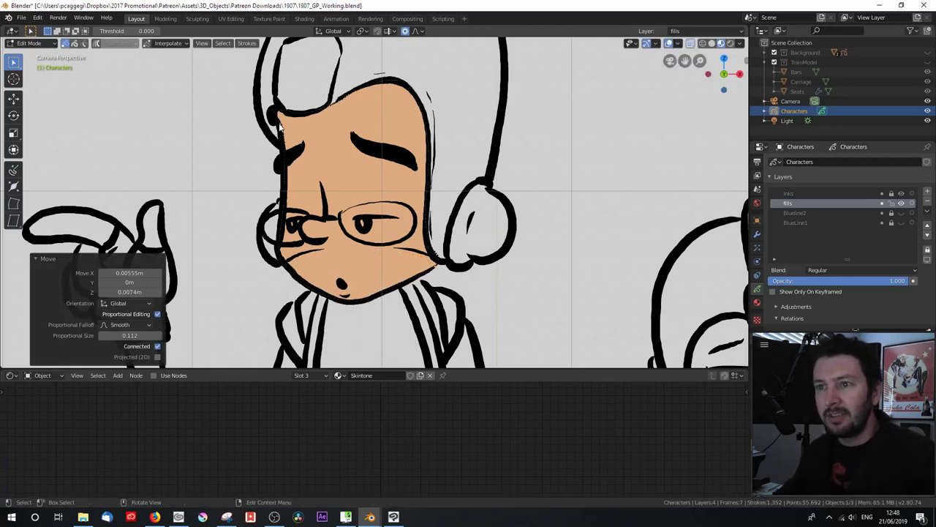
pyautogui.moveTo(284, 128); pyautogui.dragTo(286, 135)
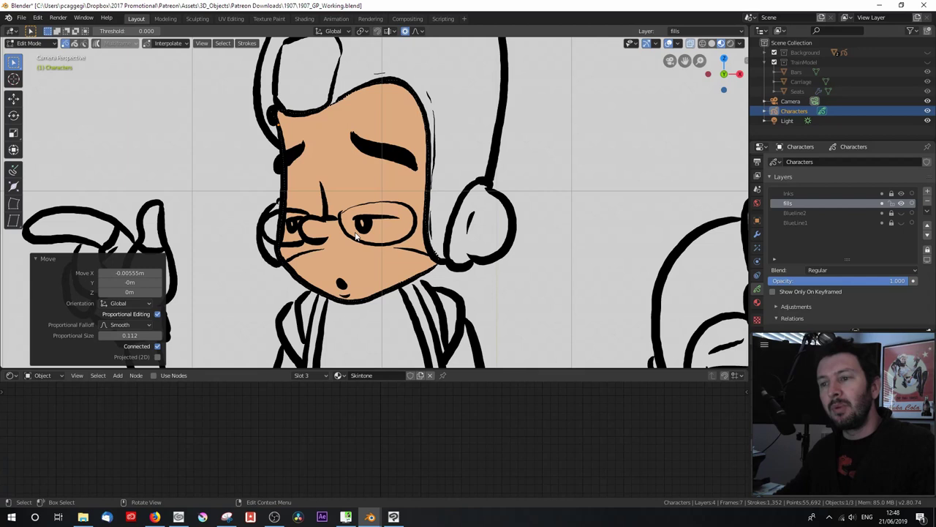
pyautogui.scroll(-5, 362, 234)
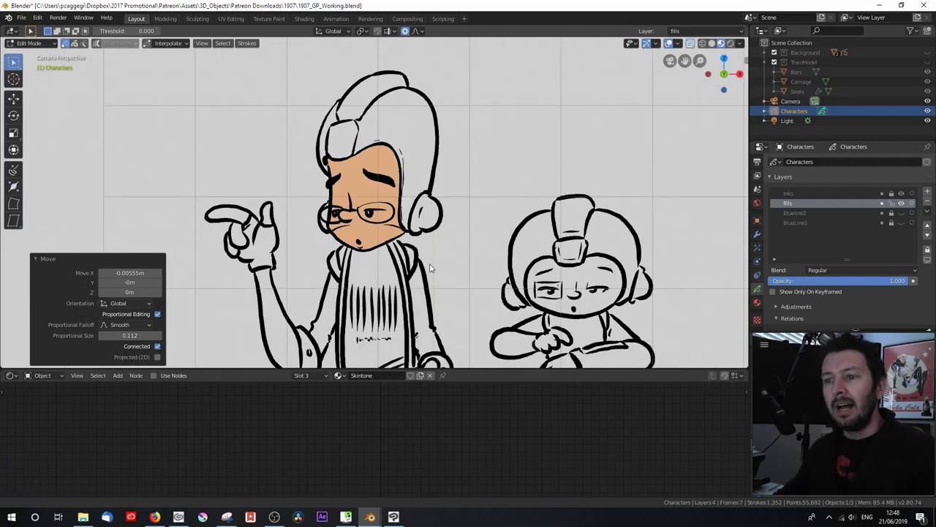
pyautogui.keyDown('shift'); pyautogui.scroll(-2, 442, 181); pyautogui.keyUp('shift')
pyautogui.scroll(2, 441, 181)
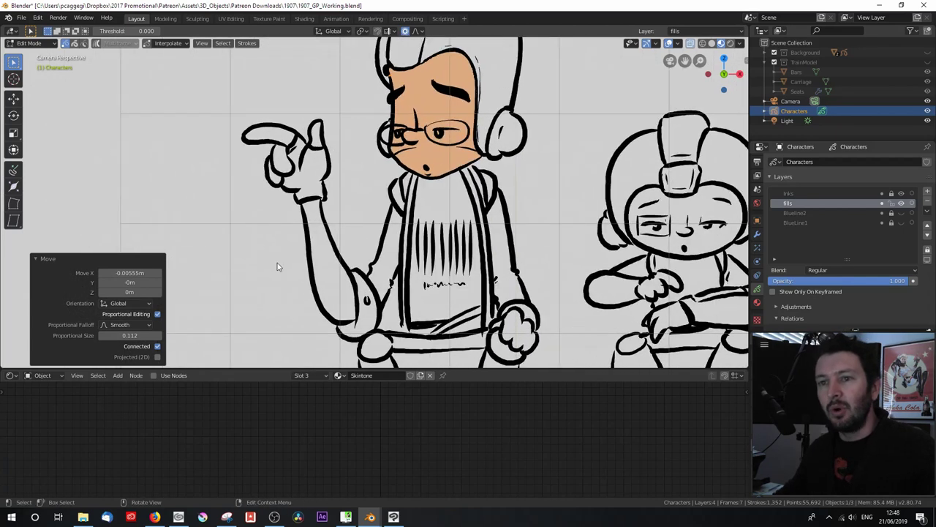
# Add a fourth material slot to Characters and place a single-user copy of WhiteFill in it
pyautogui.press('Home')
pyautogui.click(758, 302)
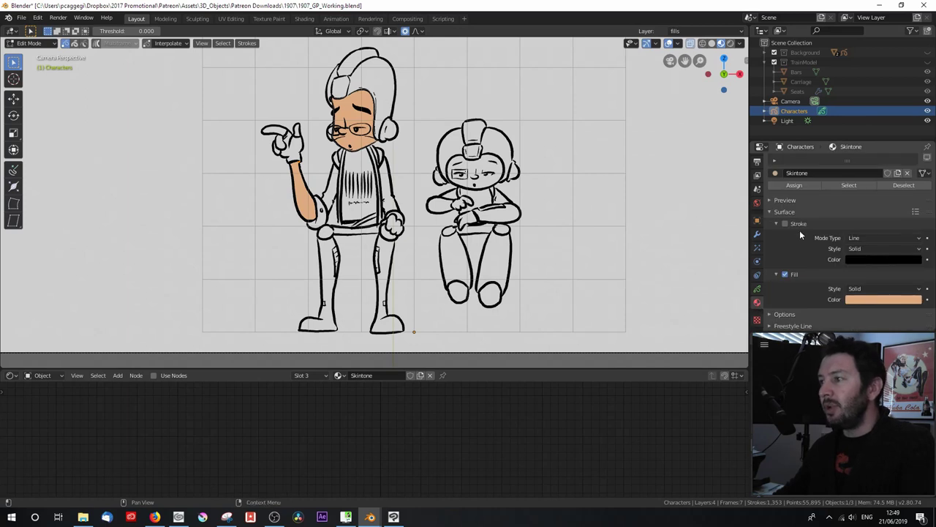
pyautogui.moveTo(847, 160); pyautogui.dragTo(831, 200)
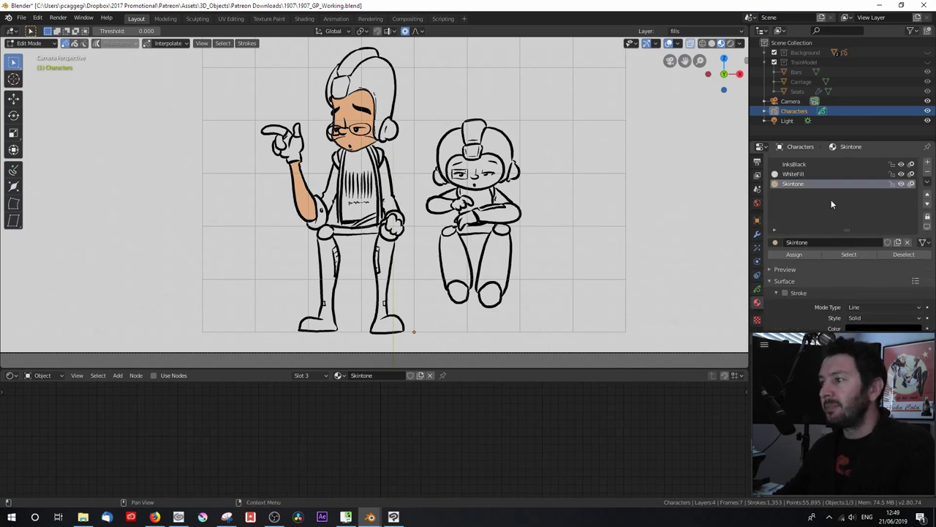
pyautogui.click(927, 163)
pyautogui.click(775, 242)
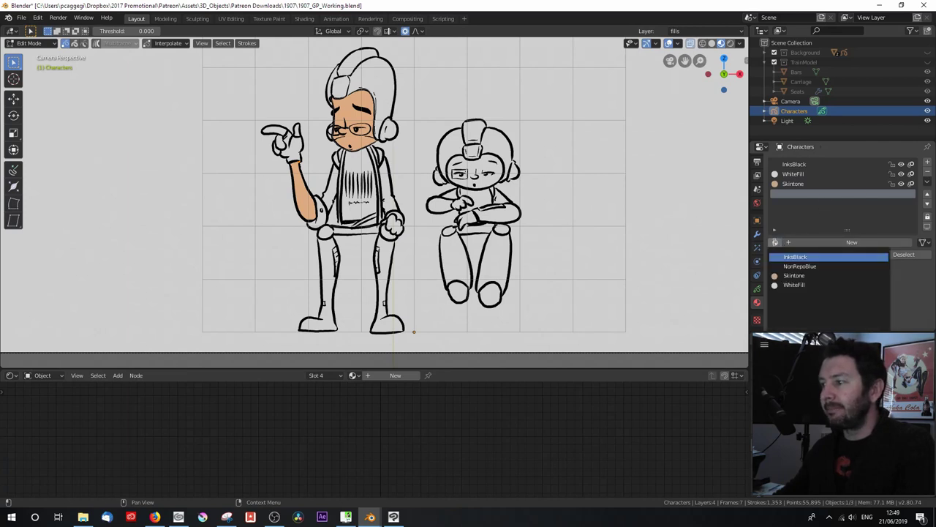
pyautogui.click(793, 285)
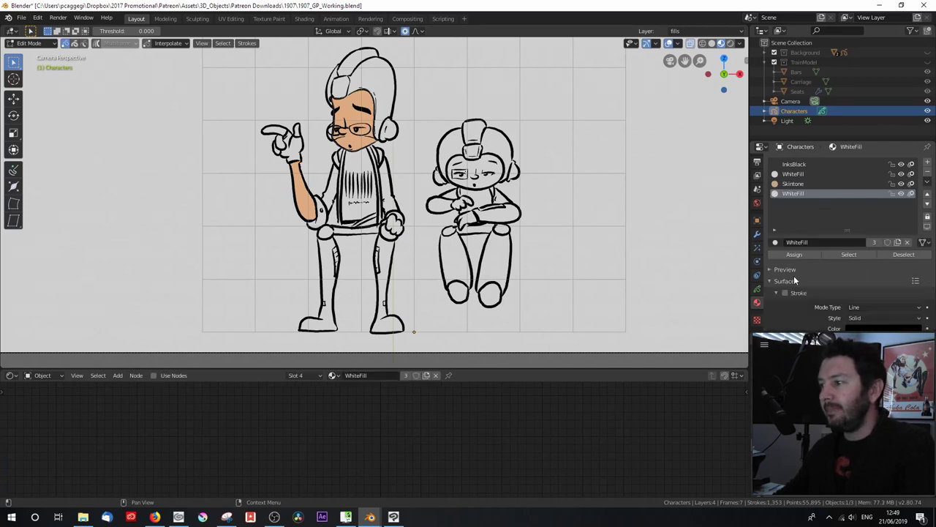
pyautogui.click(873, 242)
# Rename the copied white fill material as DarkGreen and give it a dark green fill colour
pyautogui.click(825, 242)
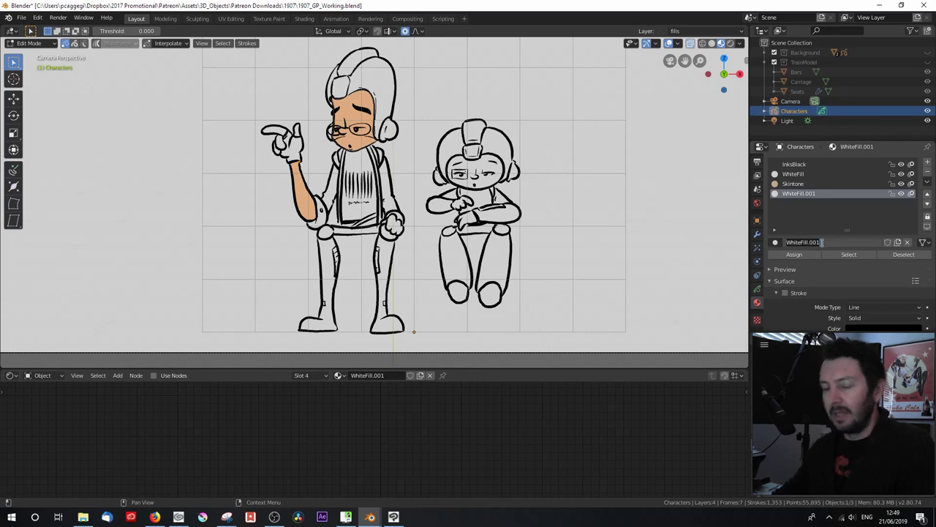
pyautogui.write('Greeb')
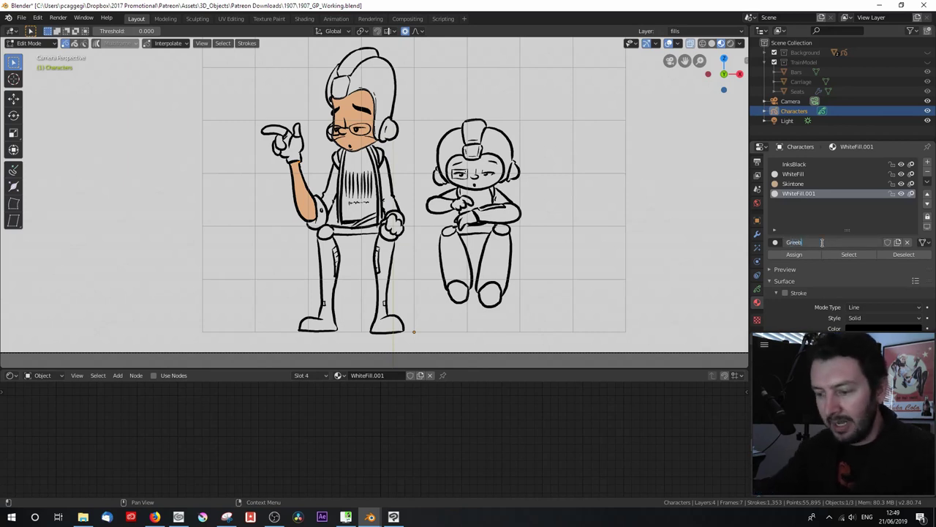
pyautogui.write('DarkGreen')
pyautogui.press('Return')
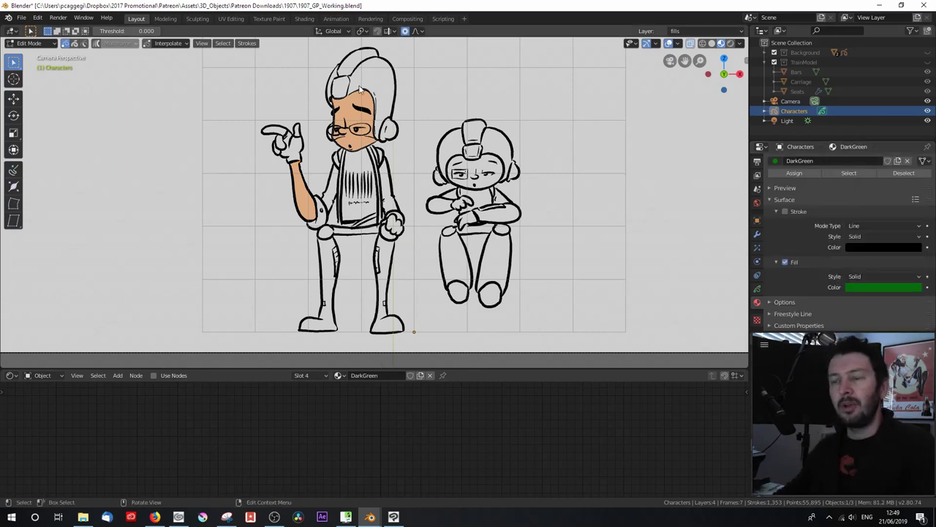
# Return to Draw mode and fill the main shell of the taller character's helmet with DarkGreen on the fills layer
pyautogui.scroll(5, 439, 90)
pyautogui.click(757, 287)
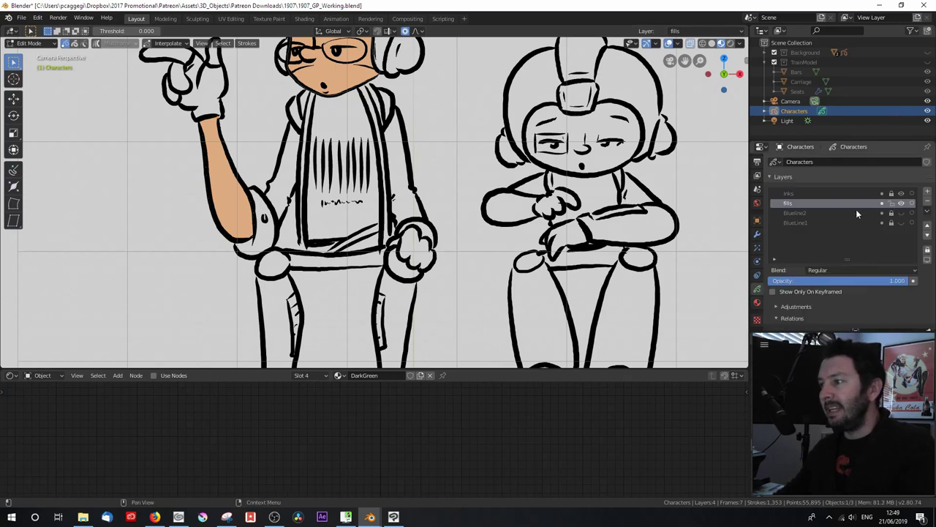
pyautogui.keyDown('shift'); pyautogui.moveTo(341, 103); pyautogui.dragTo(385, 286, button='middle'); pyautogui.keyUp('shift')
pyautogui.scroll(1, 386, 286)
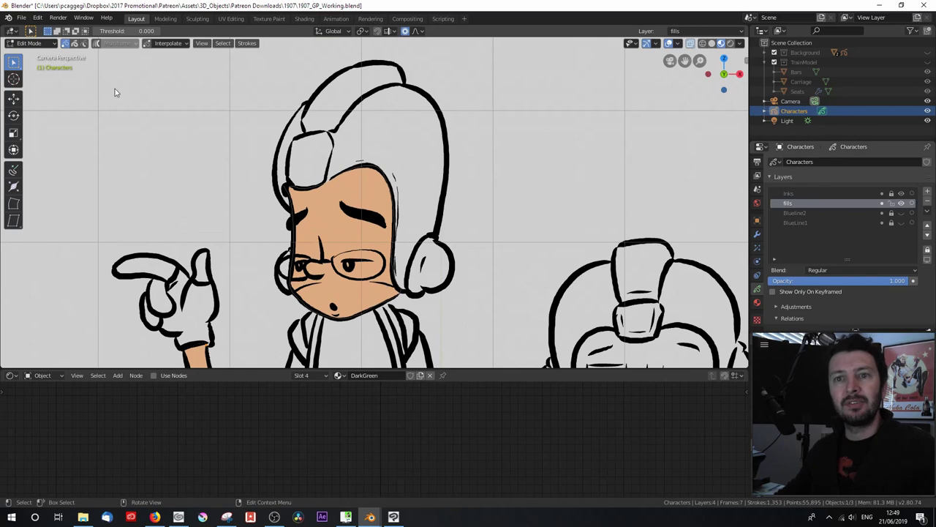
pyautogui.click(29, 43)
pyautogui.click(30, 87)
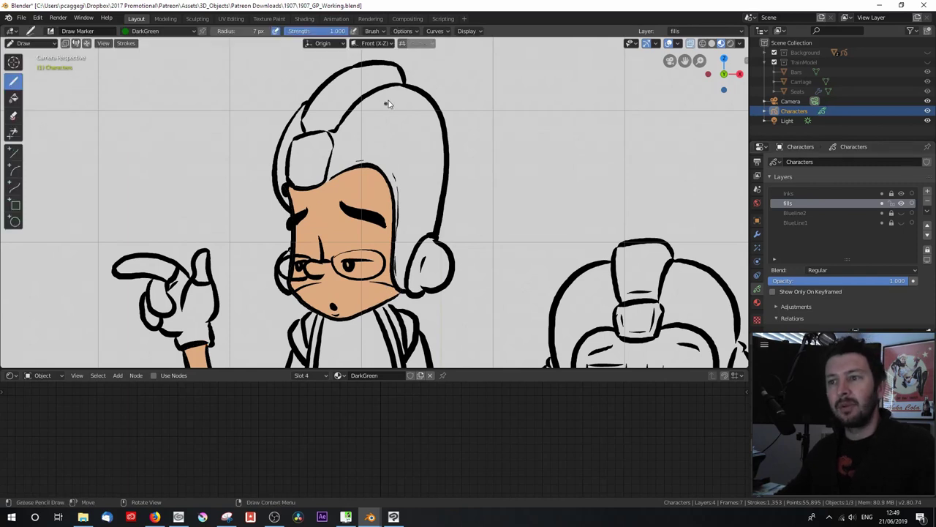
pyautogui.moveTo(418, 89)
pyautogui.mouseDown()
pyautogui.moveTo(439, 116)
pyautogui.moveTo(442, 195)
pyautogui.moveTo(437, 229)
pyautogui.moveTo(411, 92)
pyautogui.moveTo(414, 253)
pyautogui.moveTo(404, 291)
pyautogui.moveTo(395, 93)
pyautogui.moveTo(390, 263)
pyautogui.moveTo(399, 91)
pyautogui.moveTo(366, 153)
pyautogui.moveTo(336, 172)
pyautogui.moveTo(328, 146)
pyautogui.moveTo(401, 89)
pyautogui.moveTo(344, 121)
pyautogui.moveTo(366, 88)
pyautogui.moveTo(404, 120)
pyautogui.mouseUp()
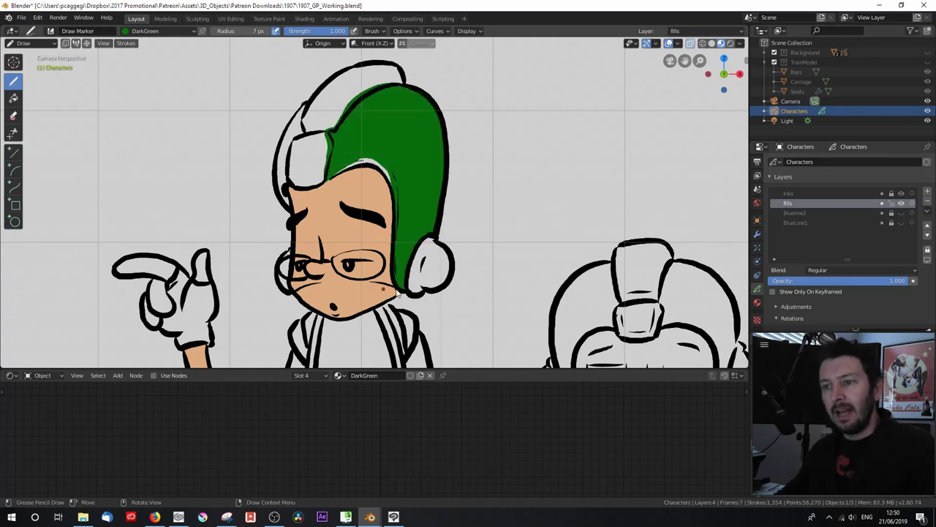
# In Edit Mode, move the green helmet fill's lower edge to close the gap along the forehead line
pyautogui.scroll(1, 395, 272)
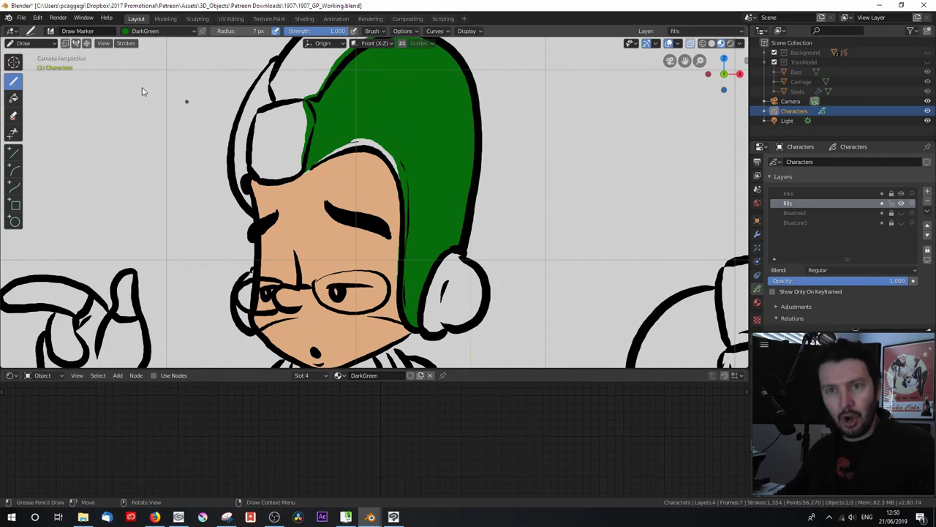
pyautogui.click(30, 43)
pyautogui.click(29, 68)
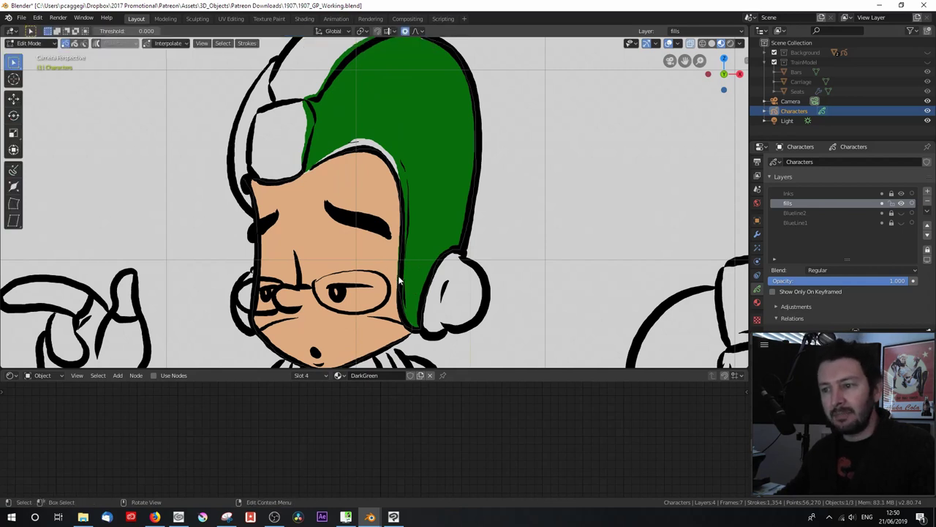
pyautogui.click(328, 152)
pyautogui.press('g')
pyautogui.click(324, 183)
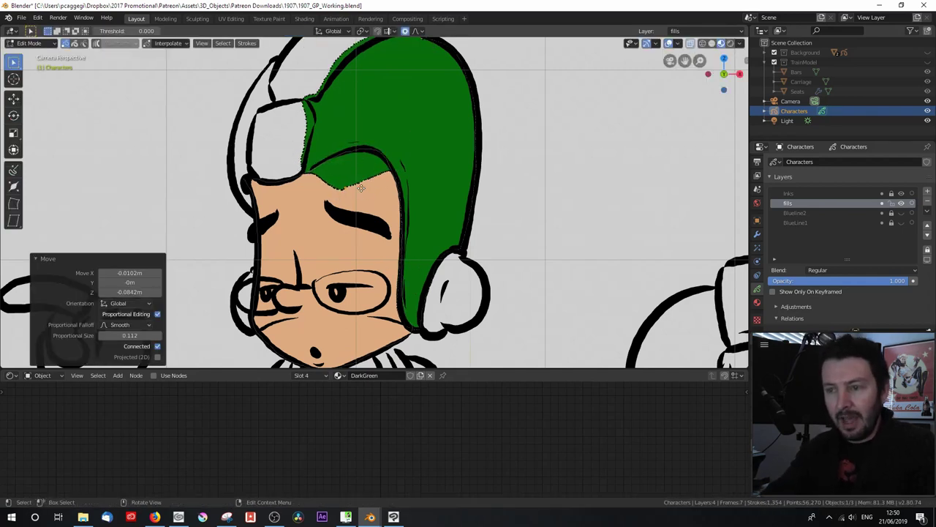
pyautogui.press('g')
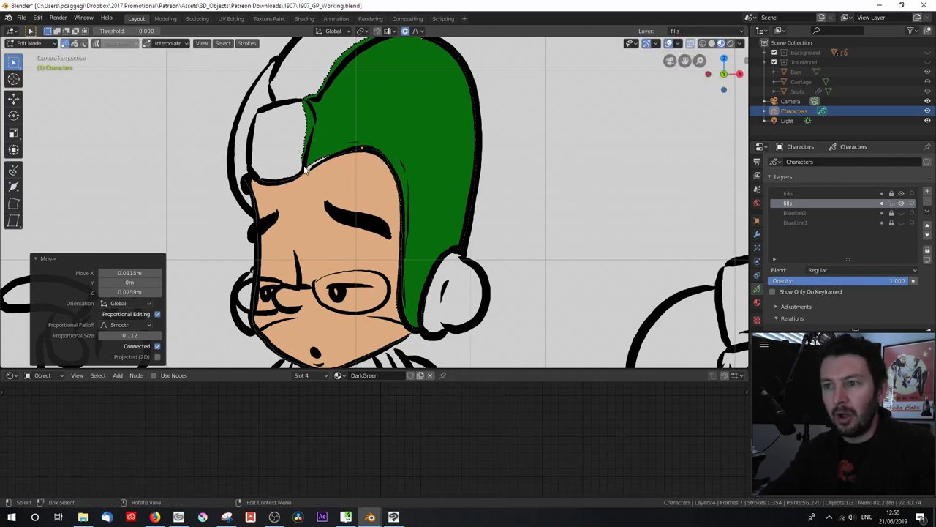
pyautogui.rightClick(307, 171)
# Move the green helmet fill's corner points beside the front helmet block onto the ink outline
pyautogui.click(307, 171)
pyautogui.press('g')
pyautogui.click(308, 174)
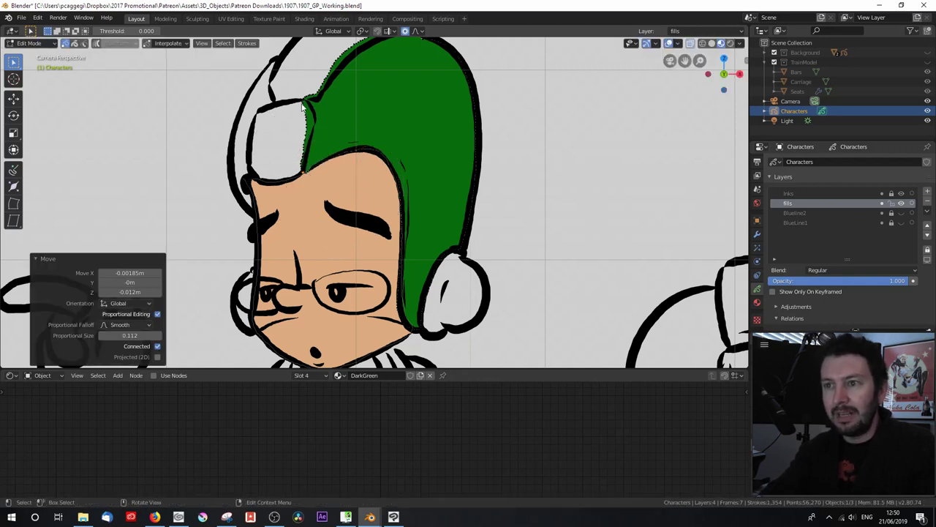
pyautogui.press('g')
pyautogui.click(311, 103)
pyautogui.scroll(-4, 395, 208)
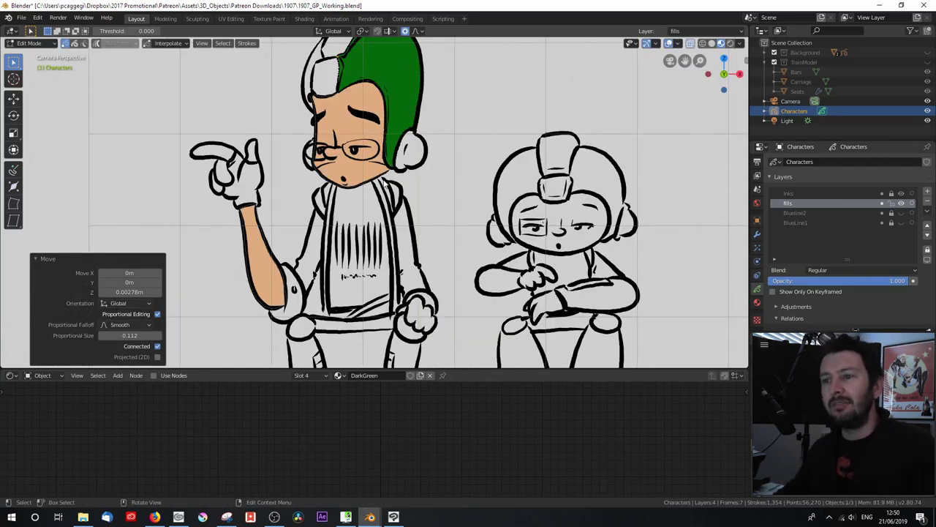
# Return to Draw mode and fill the jacket collar below the taller character's ear with DarkGreen
pyautogui.click(29, 42)
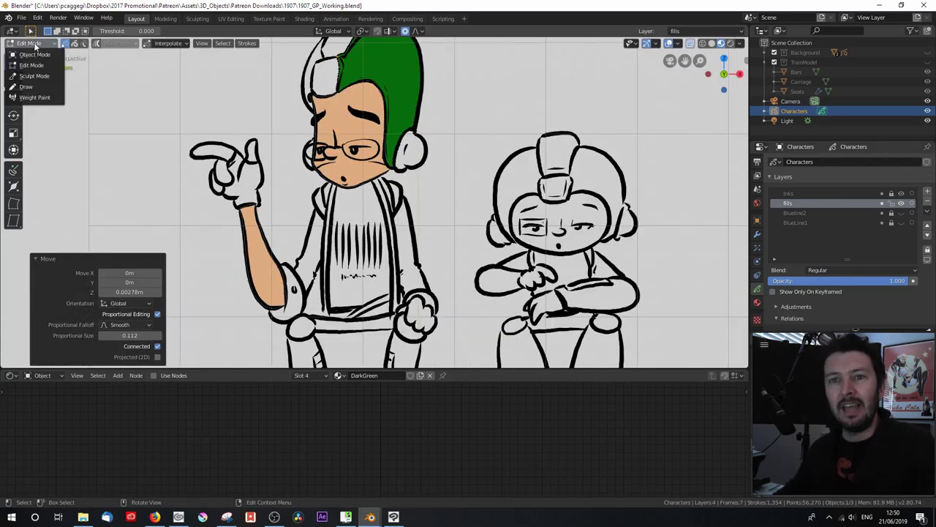
pyautogui.click(33, 86)
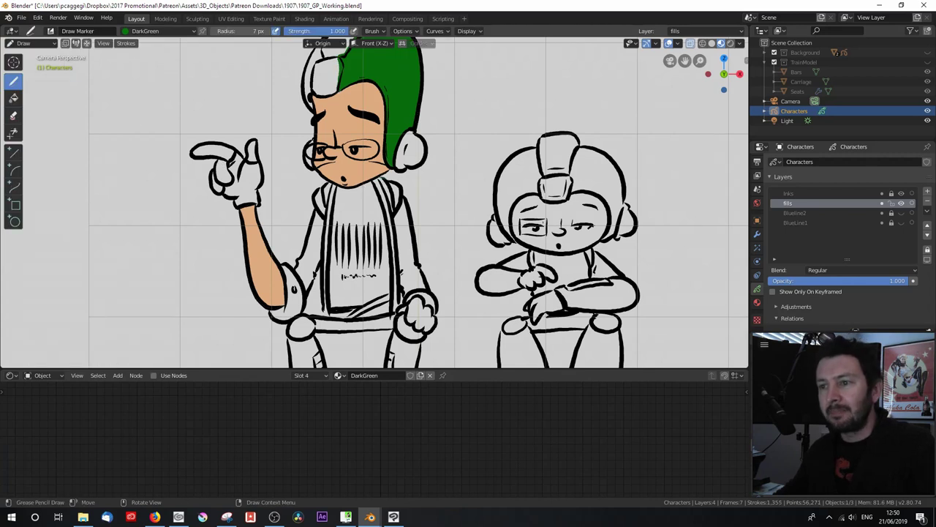
pyautogui.moveTo(381, 179)
pyautogui.mouseDown()
pyautogui.moveTo(395, 202)
pyautogui.moveTo(389, 187)
pyautogui.mouseUp()
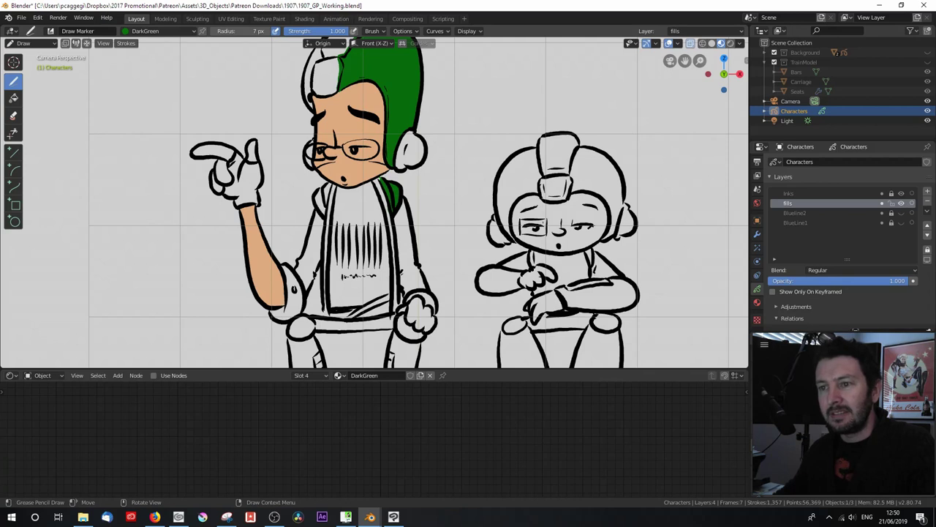
# Fill the jacket collar on the other side of the taller character's neck with DarkGreen
pyautogui.moveTo(322, 206)
pyautogui.mouseDown()
pyautogui.moveTo(325, 189)
pyautogui.moveTo(315, 212)
pyautogui.moveTo(322, 192)
pyautogui.mouseUp()
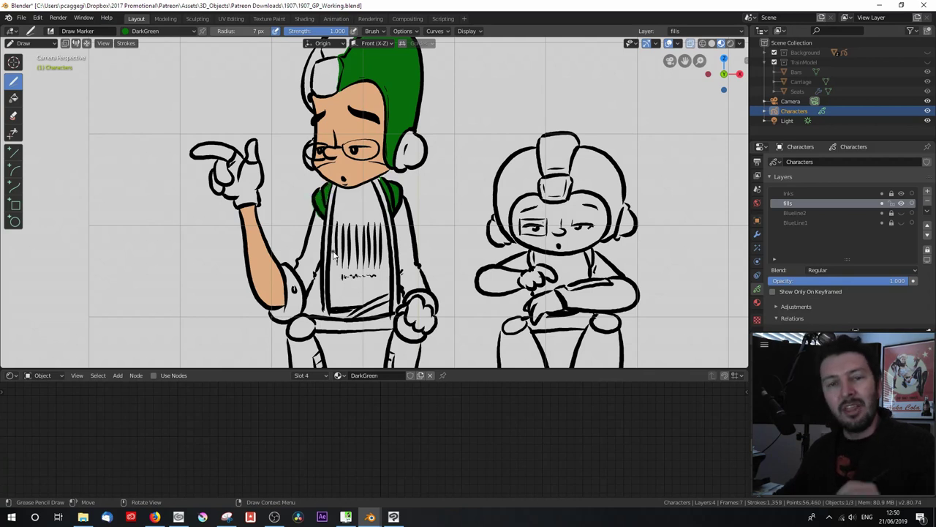
# Lower the fills layer's opacity to 0.634 to examine the overlapping collar fills, and undo the change
pyautogui.scroll(4, 333, 255)
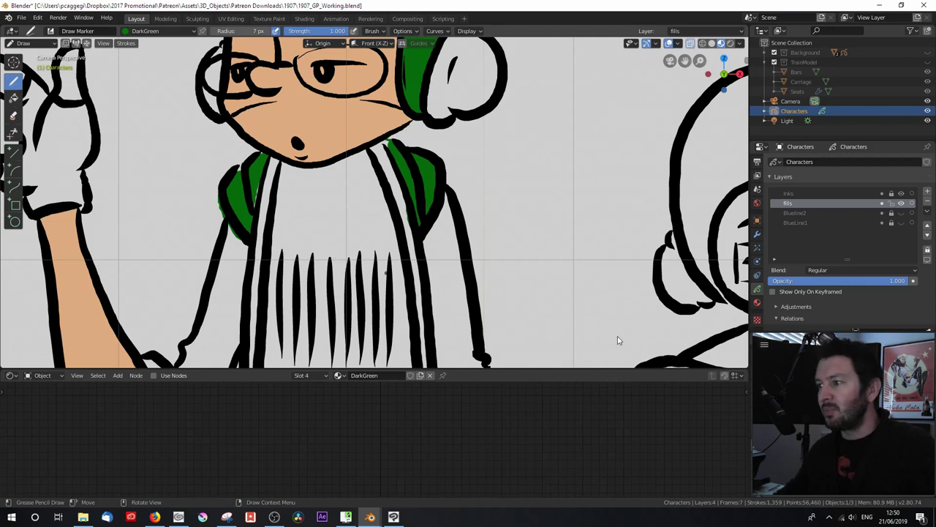
pyautogui.moveTo(857, 281); pyautogui.dragTo(808, 281)
pyautogui.scroll(2, 430, 183)
pyautogui.scroll(1, 430, 183)
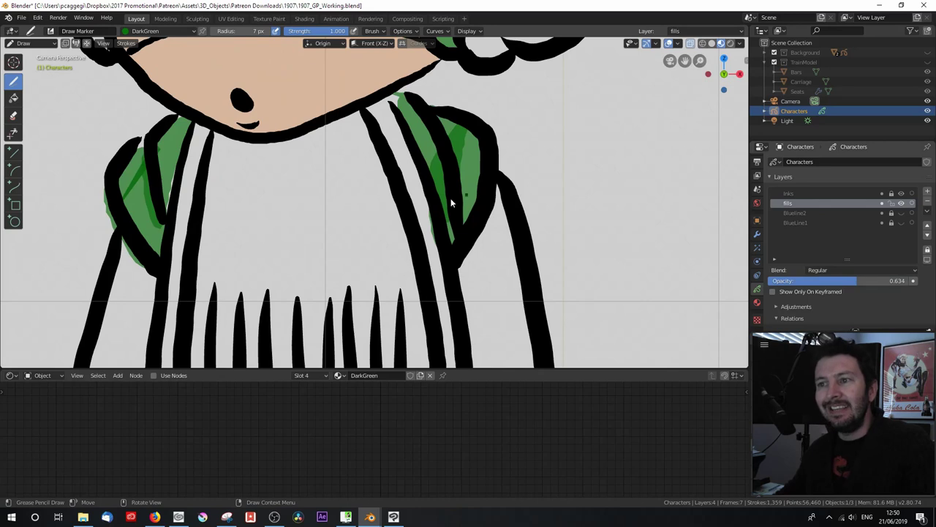
pyautogui.hotkey('ctrl', 'z')
pyautogui.scroll(-5, 446, 219)
pyautogui.scroll(-3, 443, 229)
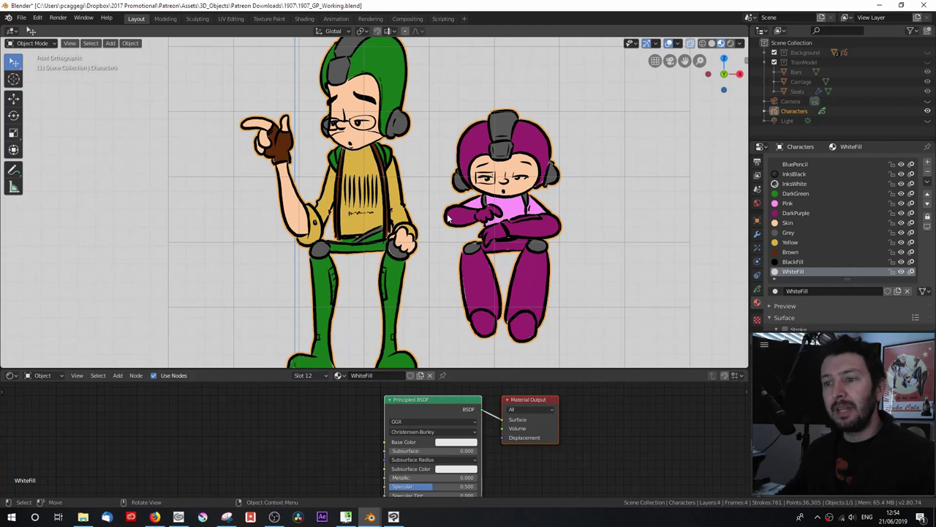
# Add a Grease Pencil layer named shading above BlockColors and set its blend mode to Overlay
pyautogui.scroll(3, 439, 209)
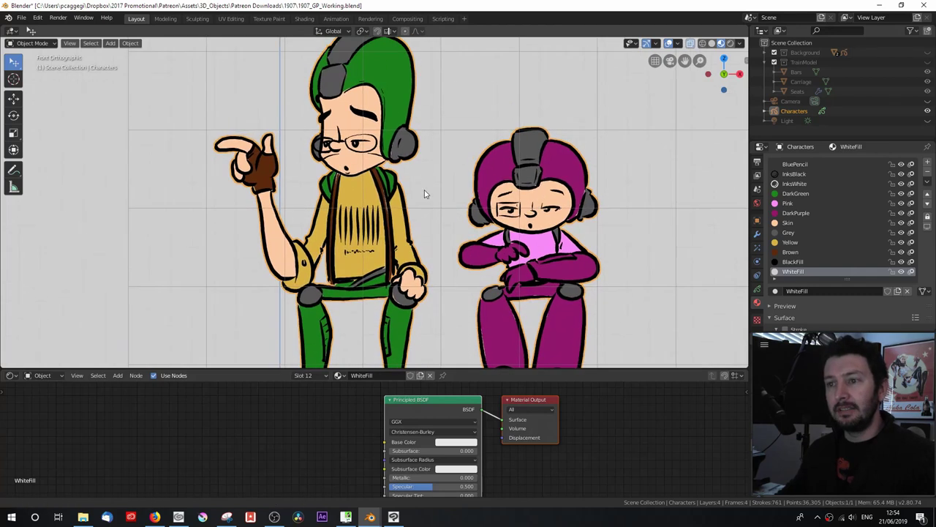
pyautogui.scroll(2, 422, 234)
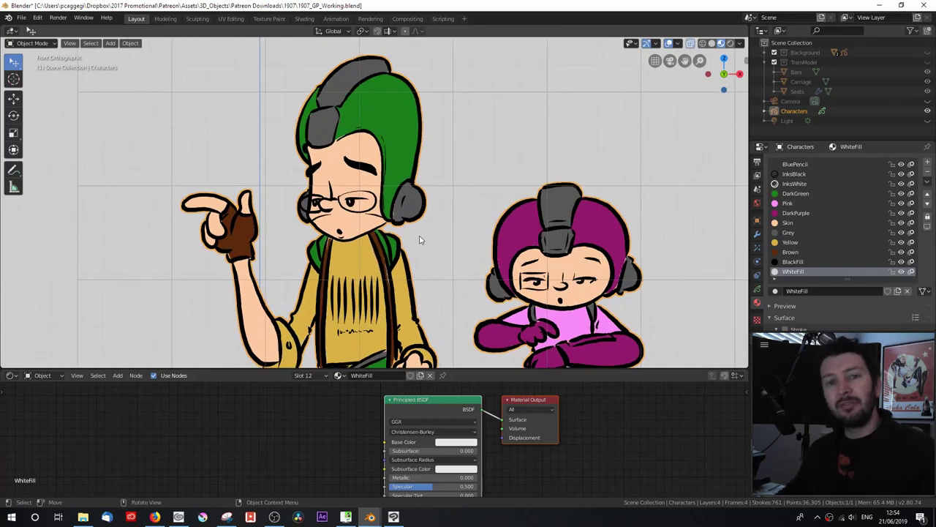
pyautogui.click(757, 290)
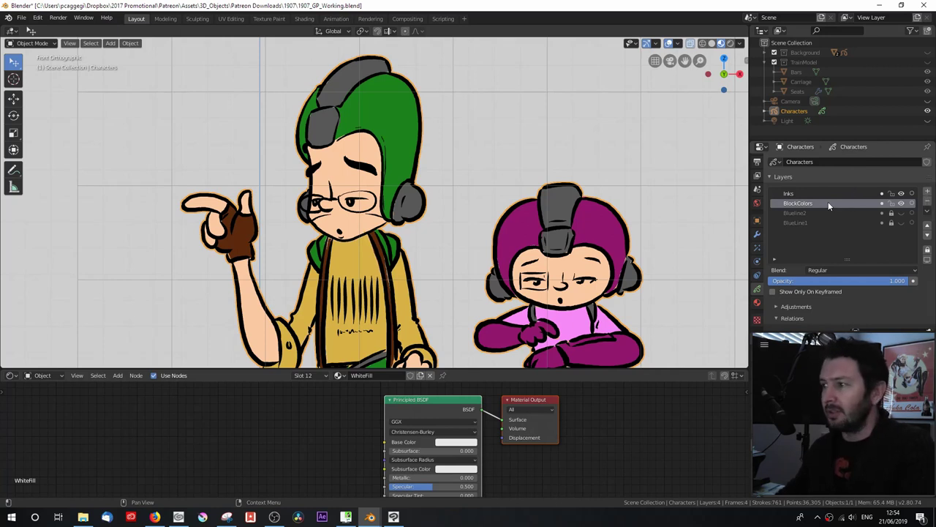
pyautogui.click(928, 192)
pyautogui.doubleClick(796, 203)
pyautogui.write('shading')
pyautogui.press('Return')
pyautogui.click(819, 271)
pyautogui.click(816, 291)
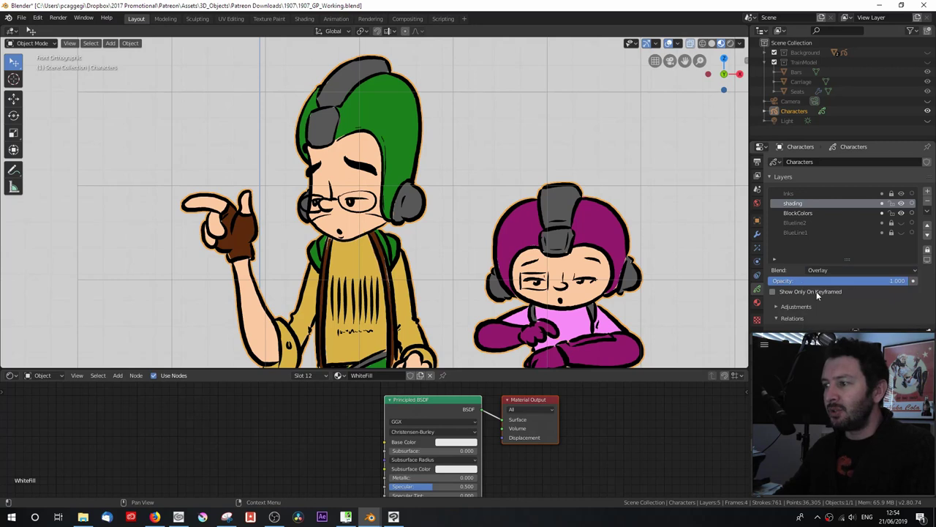
# Switch to Draw mode and draw BlackFill shadow shapes under the taller character's nose and along his jaw on the shading layer
pyautogui.click(757, 303)
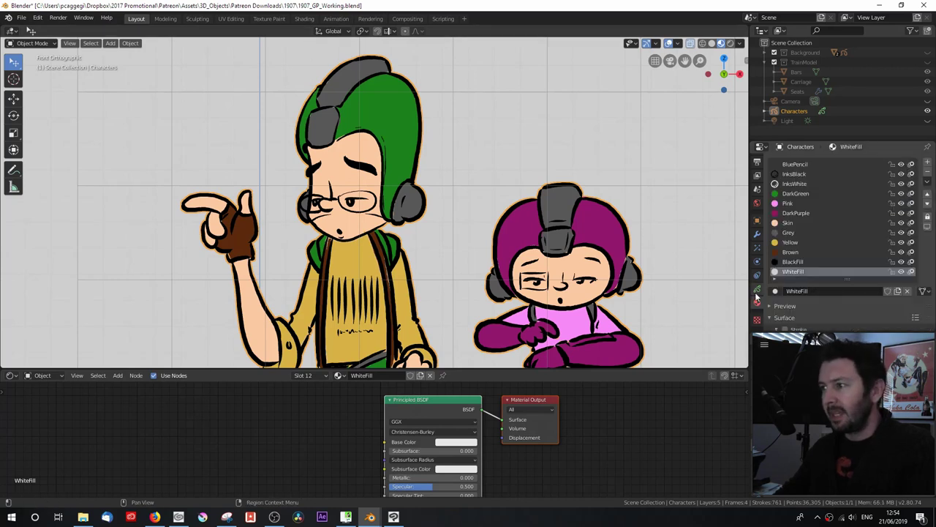
pyautogui.click(806, 262)
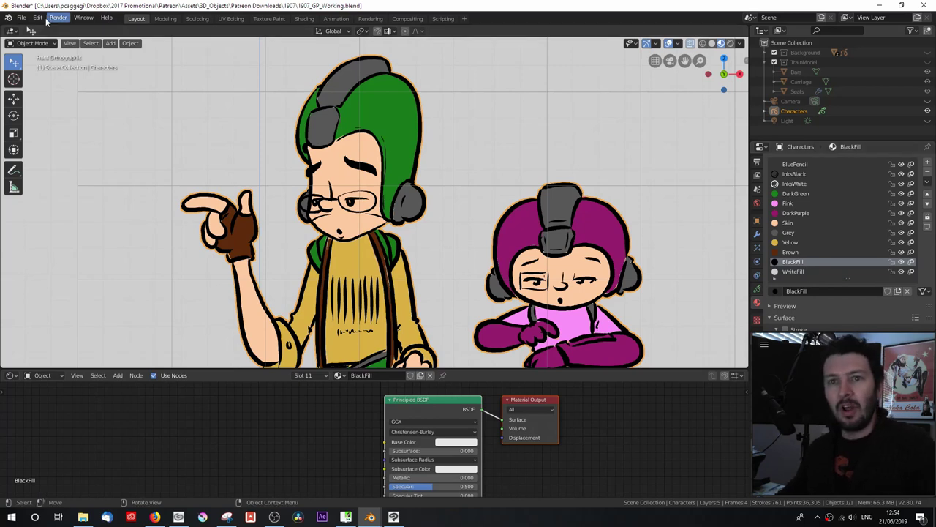
pyautogui.click(32, 43)
pyautogui.click(31, 87)
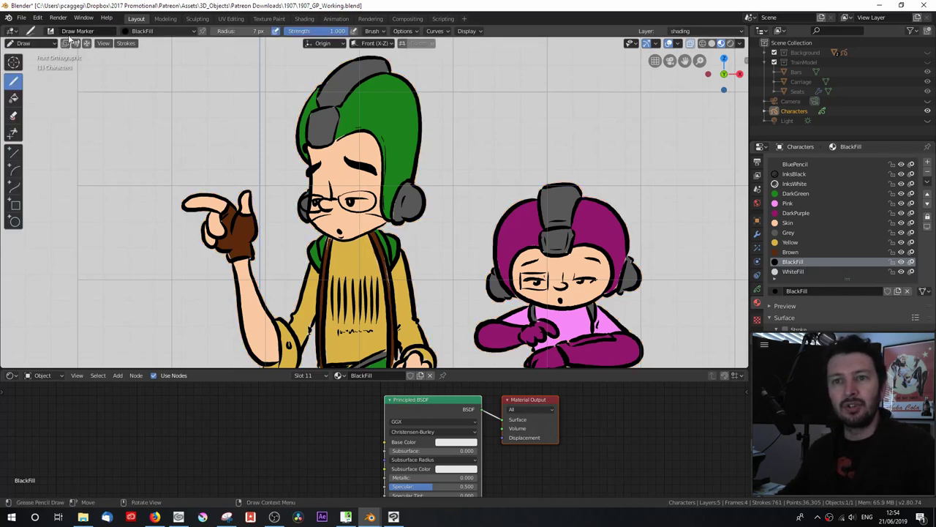
pyautogui.scroll(3, 330, 198)
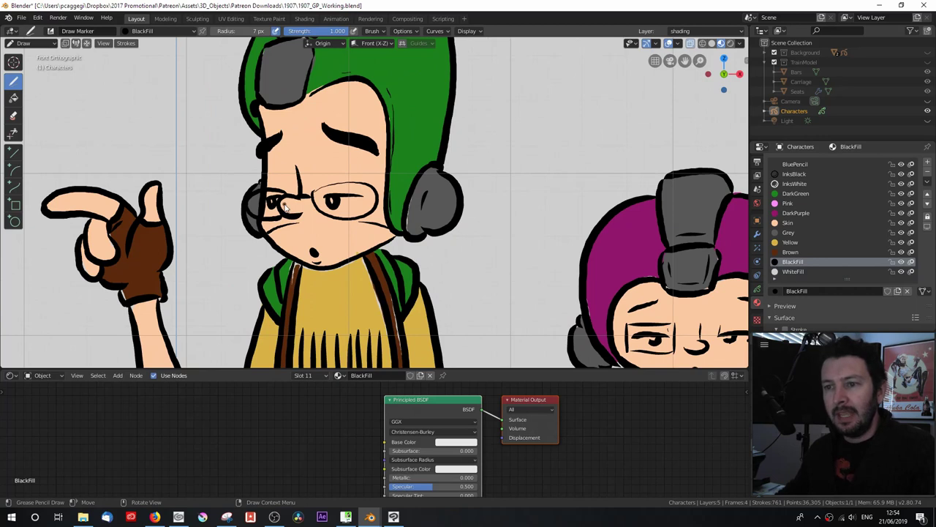
pyautogui.moveTo(287, 212)
pyautogui.mouseDown()
pyautogui.moveTo(270, 228)
pyautogui.moveTo(265, 210)
pyautogui.moveTo(316, 254)
pyautogui.moveTo(390, 234)
pyautogui.moveTo(316, 261)
pyautogui.moveTo(294, 251)
pyautogui.moveTo(267, 219)
pyautogui.mouseUp()
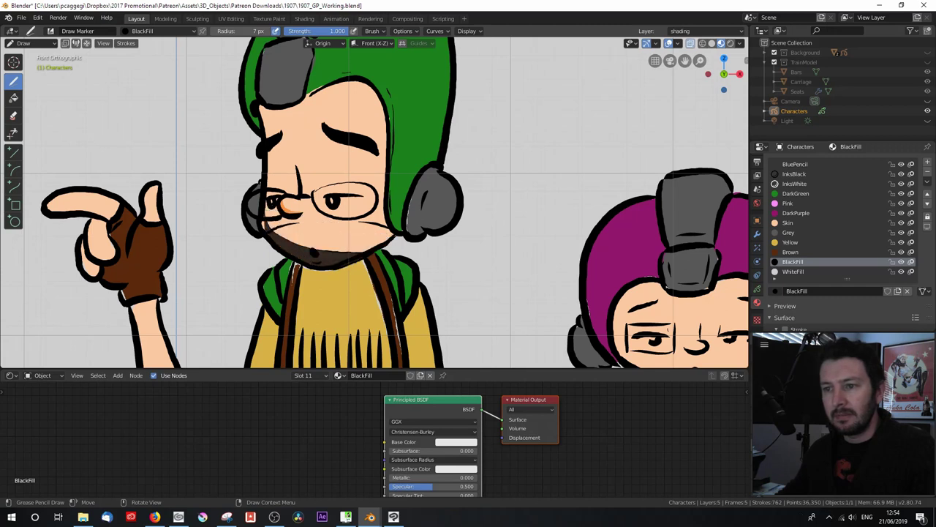
# Fill the taller character's eye whites with WhiteFill and add a highlight spot to his round helmet earpiece
pyautogui.click(150, 30)
pyautogui.scroll(-1, 146, 102)
pyautogui.click(148, 108)
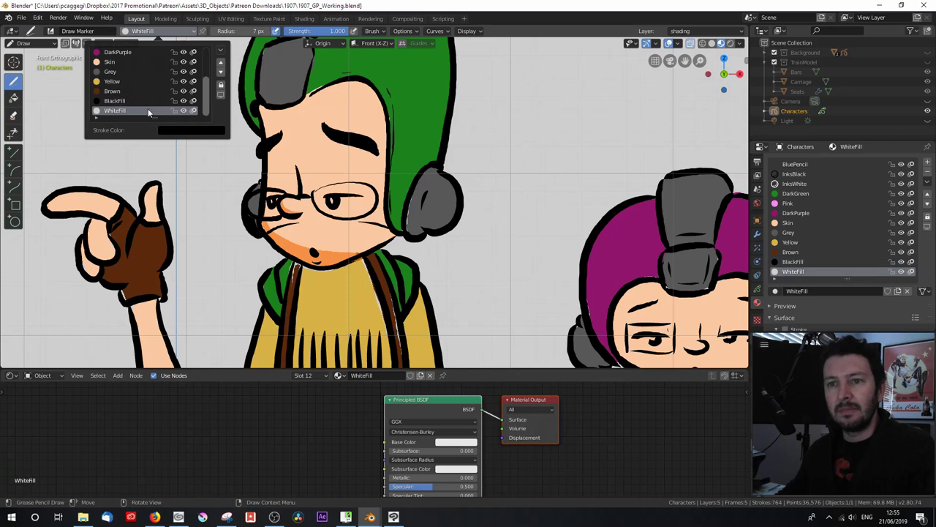
pyautogui.moveTo(354, 198); pyautogui.dragTo(272, 205)
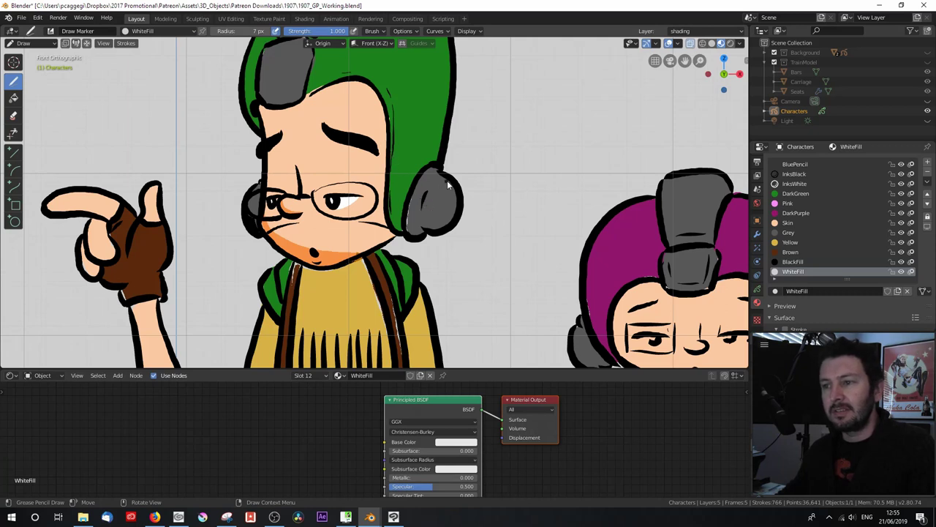
pyautogui.moveTo(451, 188); pyautogui.dragTo(446, 183)
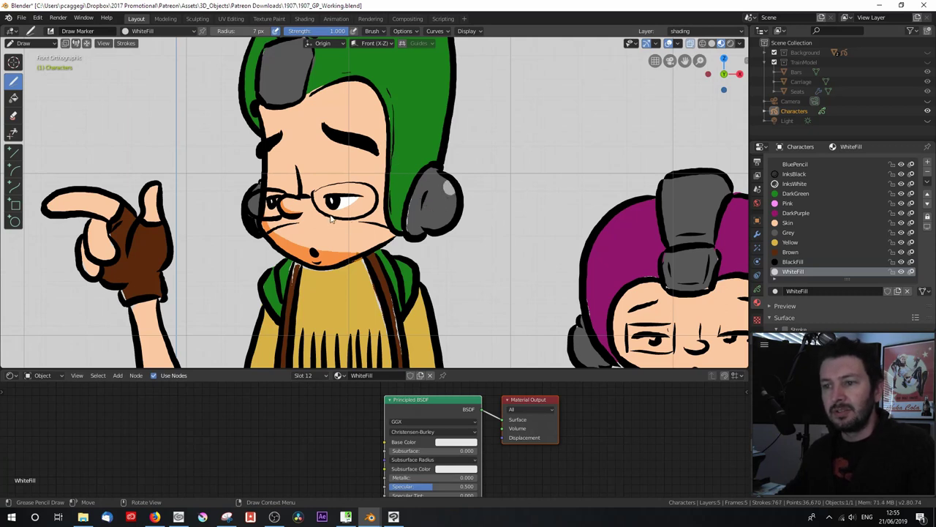
# Lower the shading layer's opacity to 0.572 and draw a WhiteFill highlight along the edges of the helmet's front block
pyautogui.click(757, 288)
pyautogui.moveTo(866, 281)
pyautogui.mouseDown()
pyautogui.moveTo(776, 280)
pyautogui.moveTo(798, 283)
pyautogui.mouseUp()
pyautogui.scroll(1, 343, 150)
pyautogui.scroll(-1, 342, 150)
pyautogui.keyDown('shift'); pyautogui.scroll(4, 278, 150); pyautogui.keyUp('shift')
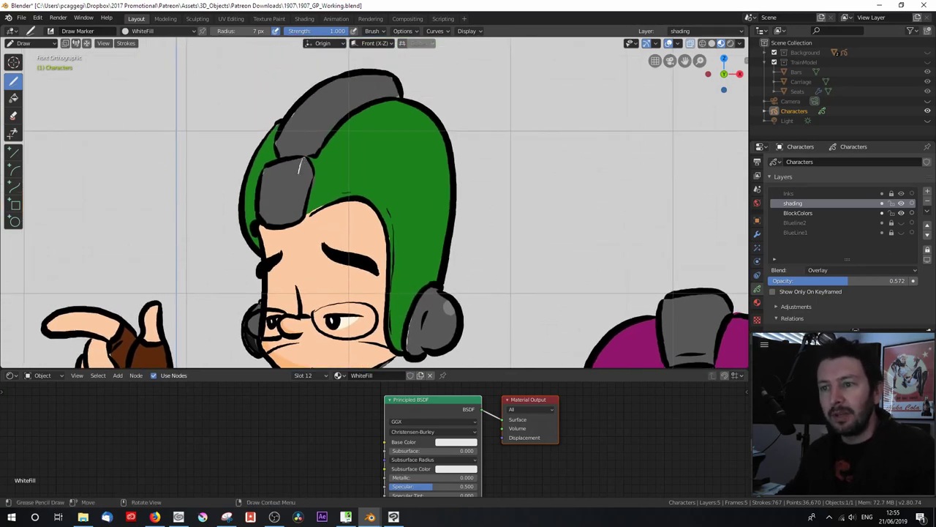
pyautogui.moveTo(292, 206)
pyautogui.mouseDown()
pyautogui.moveTo(300, 165)
pyautogui.moveTo(287, 208)
pyautogui.moveTo(262, 213)
pyautogui.mouseUp()
pyautogui.scroll(2, 264, 202)
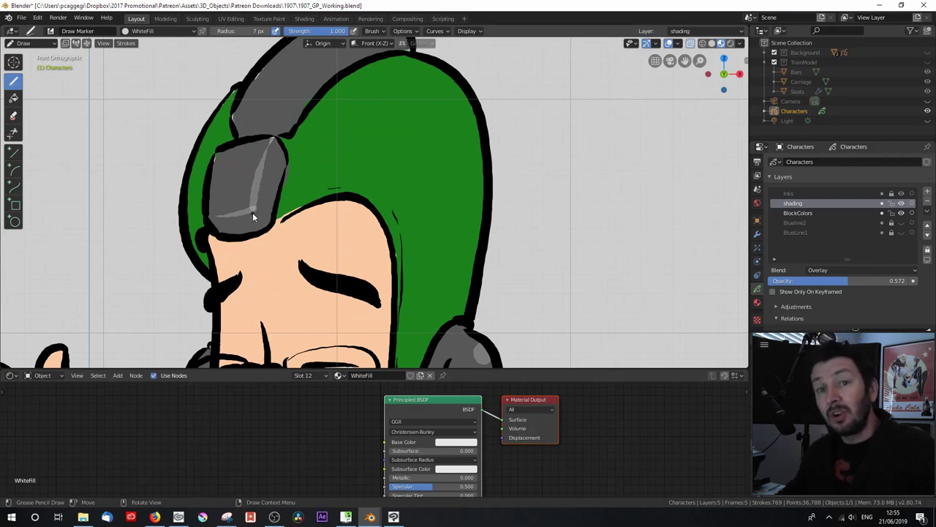
# Set the shading layer to opacity 1.000 and Regular blending, and erase its jaw shadow and helmet highlights
pyautogui.moveTo(836, 281); pyautogui.dragTo(907, 281)
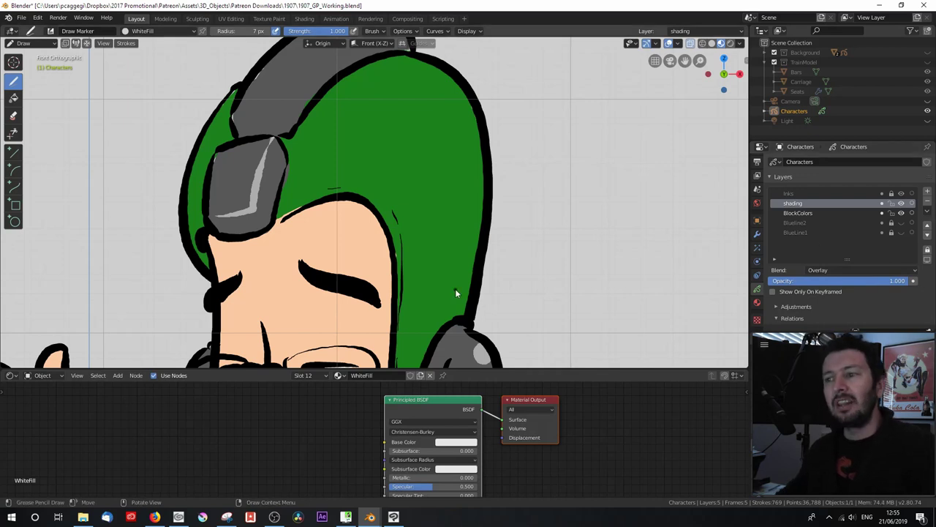
pyautogui.scroll(-3, 455, 289)
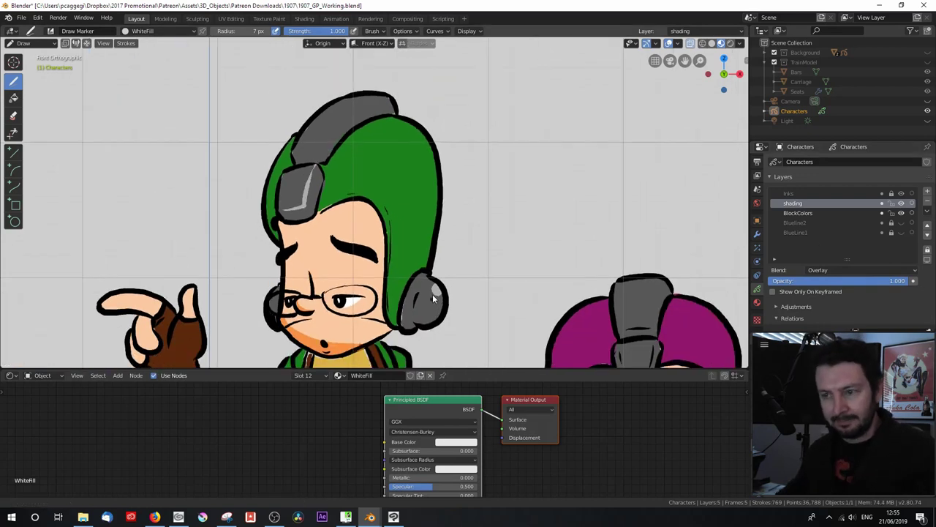
pyautogui.keyDown('shift'); pyautogui.moveTo(438, 304); pyautogui.dragTo(448, 241, button='middle'); pyautogui.keyUp('shift')
pyautogui.click(819, 270)
pyautogui.click(821, 271)
pyautogui.press('e')
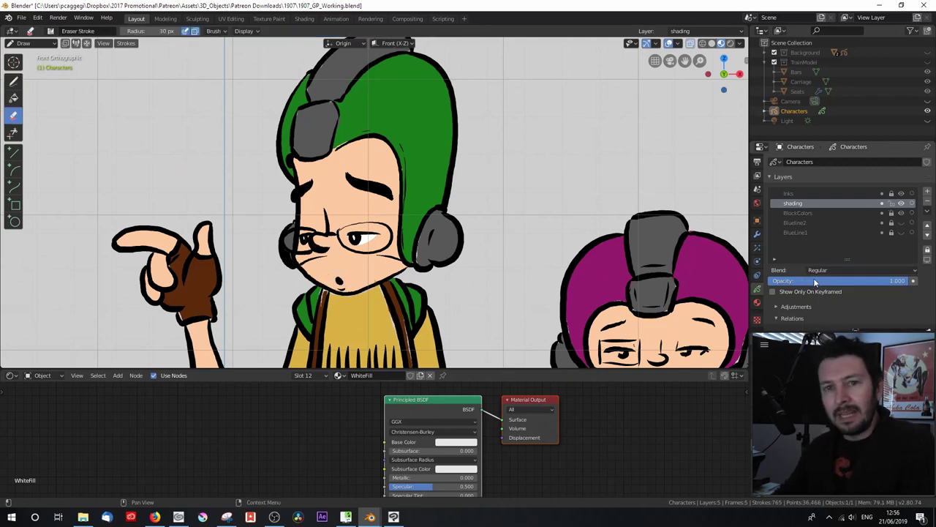
# Select the Skin material and undo the remaining nose shadow and eye fills on the shading layer
pyautogui.click(757, 302)
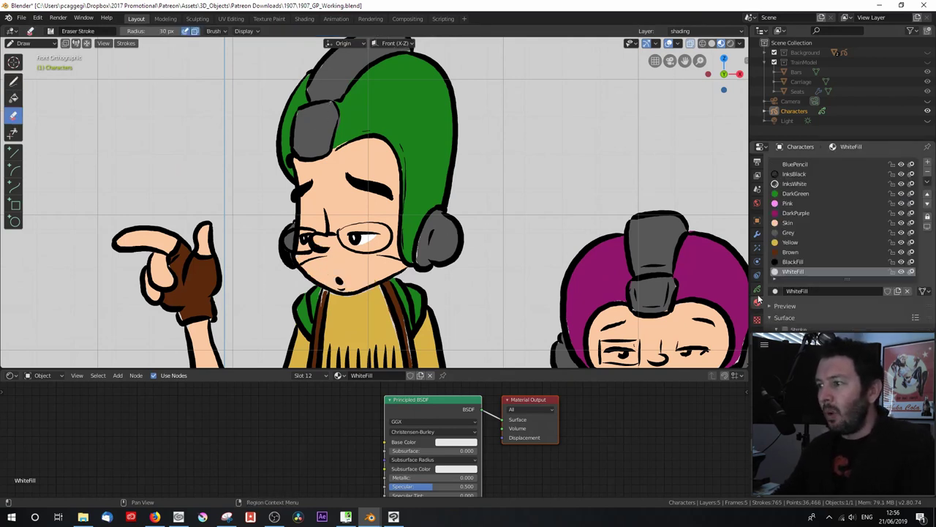
pyautogui.click(790, 222)
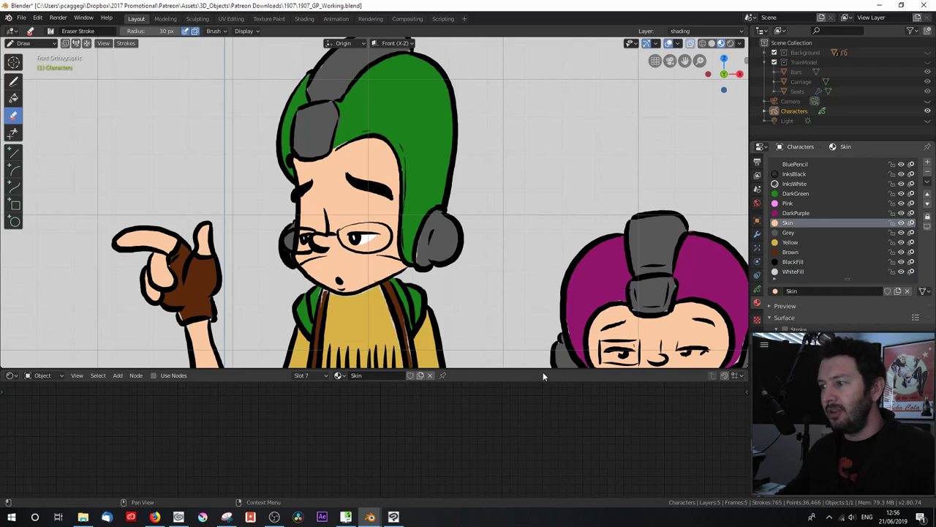
pyautogui.hotkey('ctrl', 'z')
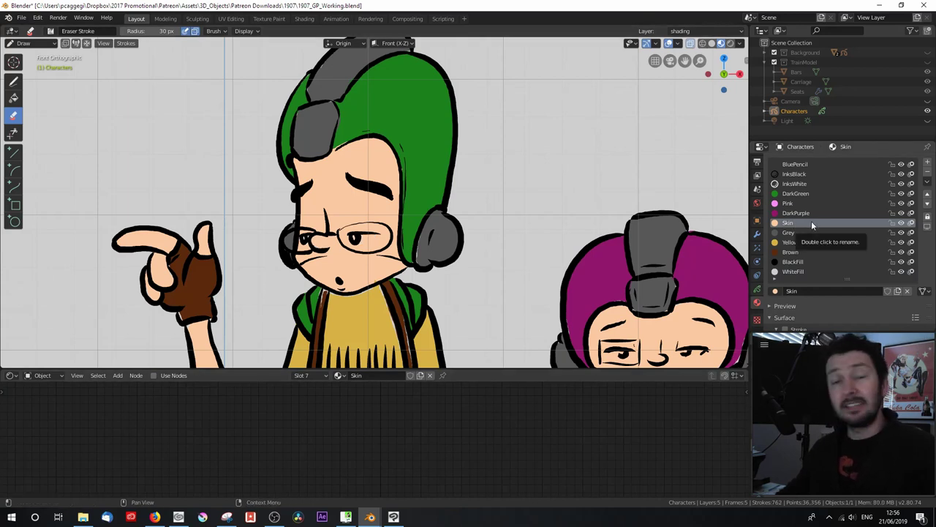
pyautogui.hotkey('ctrl', 'z')
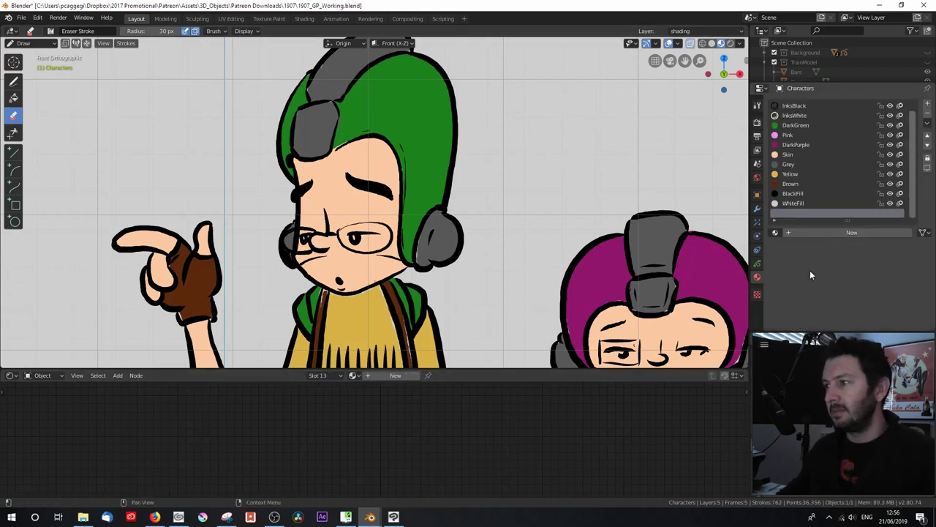
# Assign Skin to the new material slot, make it a single-user copy and rename it SkinDark
pyautogui.click(776, 232)
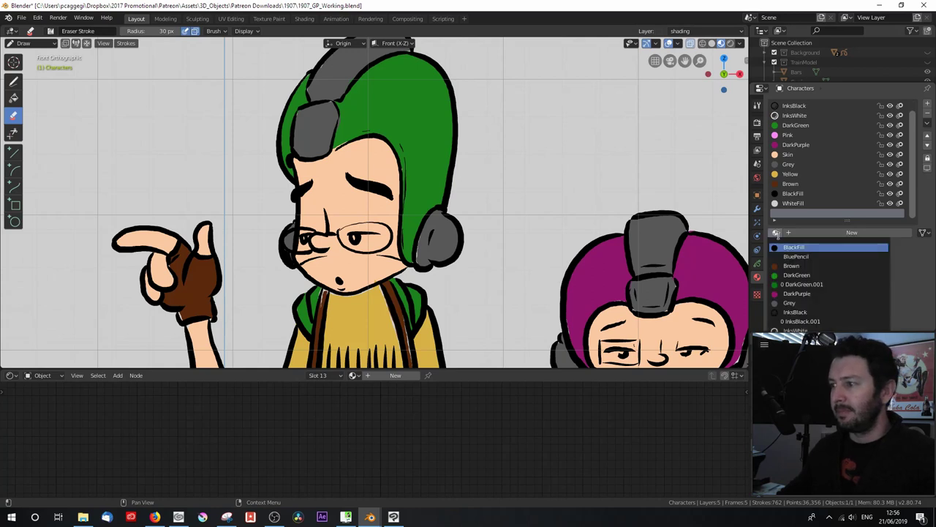
pyautogui.click(798, 321)
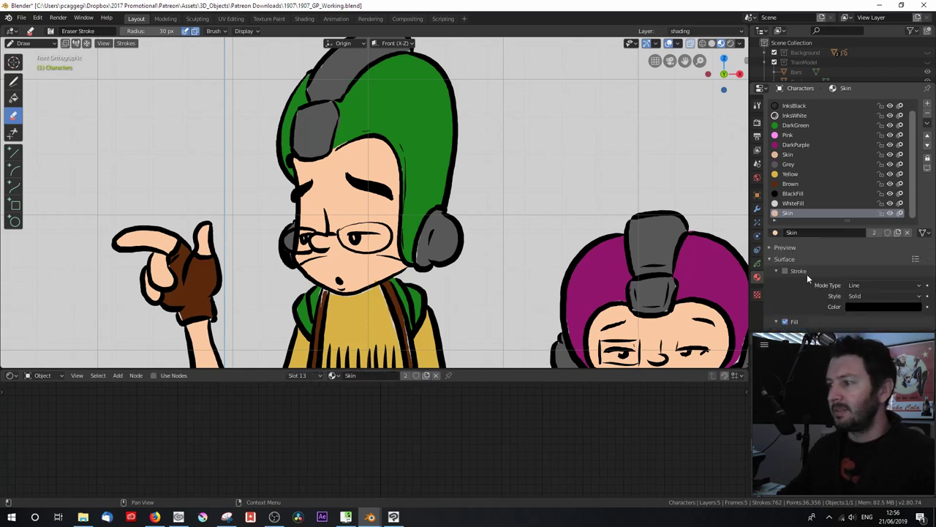
pyautogui.click(873, 234)
pyautogui.click(873, 233)
pyautogui.press('End')
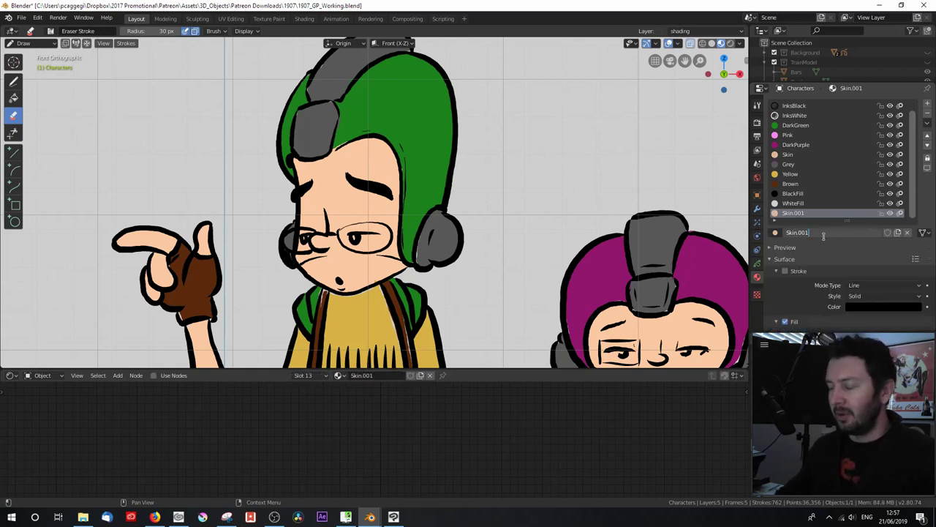
pyautogui.press('BackSpace')
pyautogui.press('BackSpace')
pyautogui.press('BackSpace')
pyautogui.press('BackSpace')
pyautogui.write('Dark')
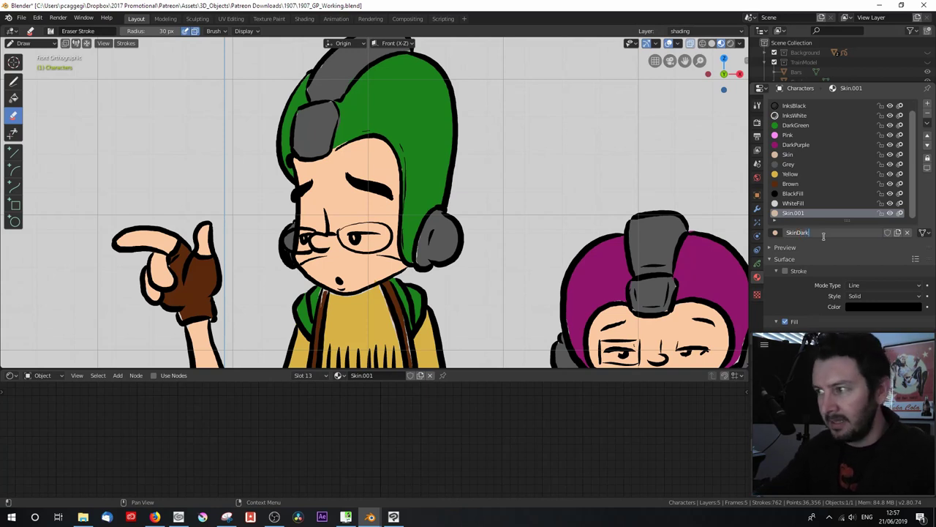
pyautogui.press('Return')
# Change SkinDark's fill colour to a darker brown skin tone
pyautogui.scroll(-3, 793, 288)
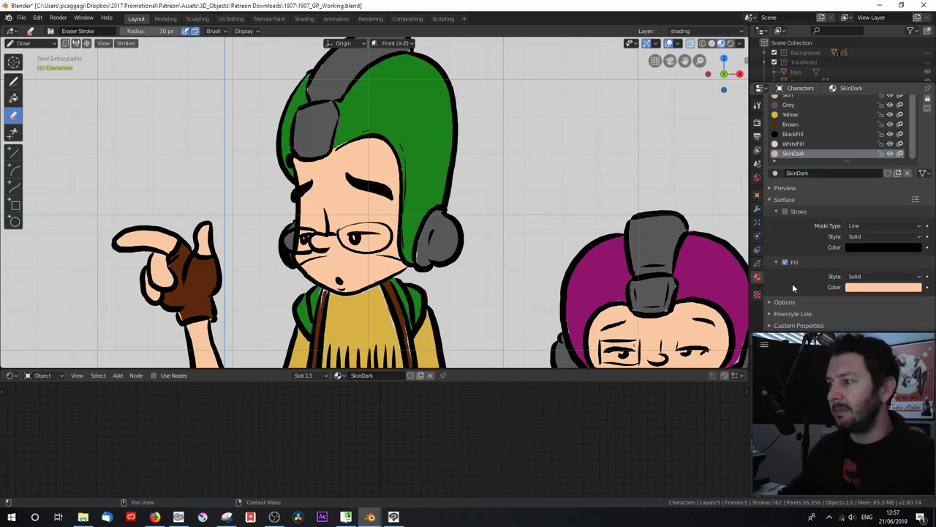
pyautogui.click(861, 289)
pyautogui.moveTo(916, 154); pyautogui.dragTo(914, 172)
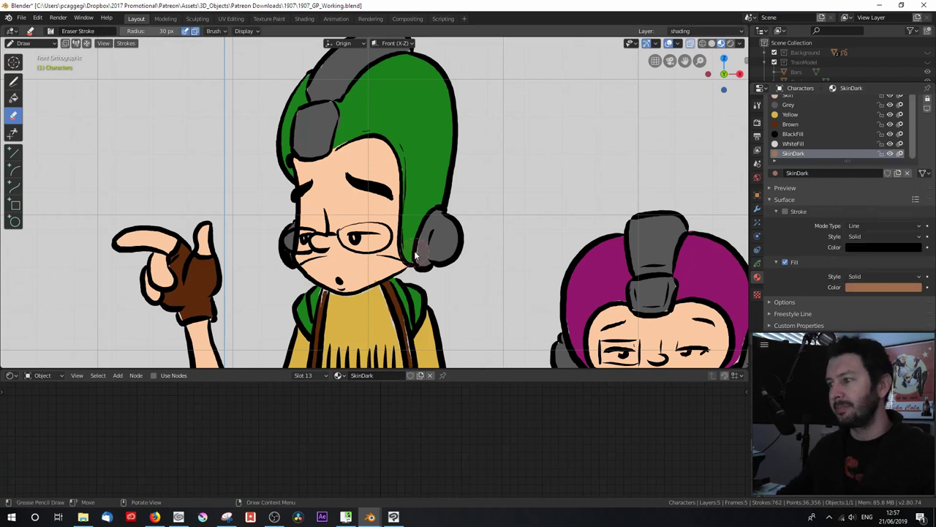
# Draw SkinDark shadows under the taller character's nose, along his jaw and beneath his eyebrow on the shading layer
pyautogui.click(757, 262)
pyautogui.click(804, 144)
pyautogui.click(13, 81)
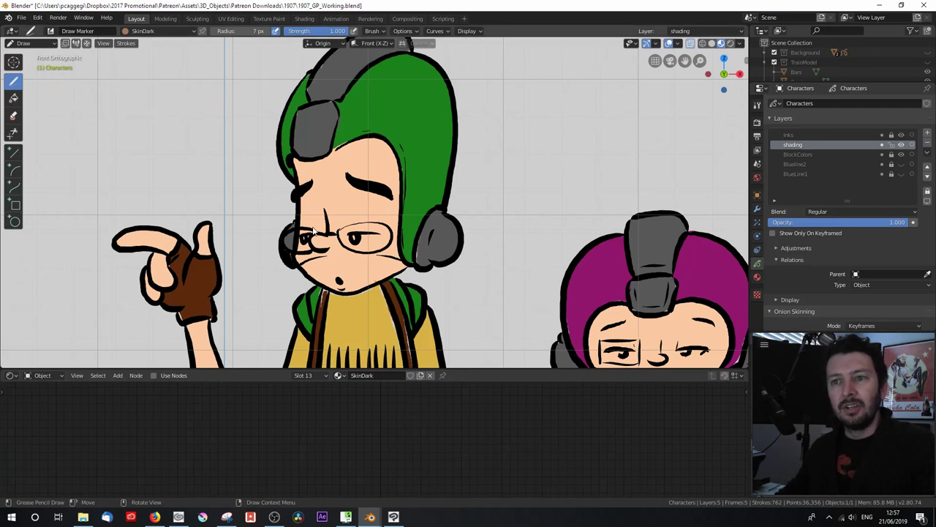
pyautogui.scroll(2, 313, 230)
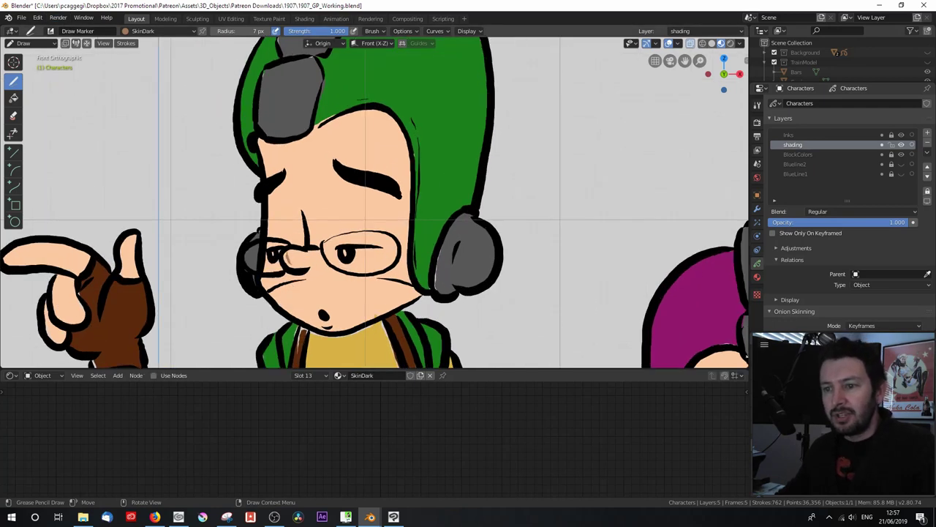
pyautogui.moveTo(265, 283); pyautogui.dragTo(420, 293)
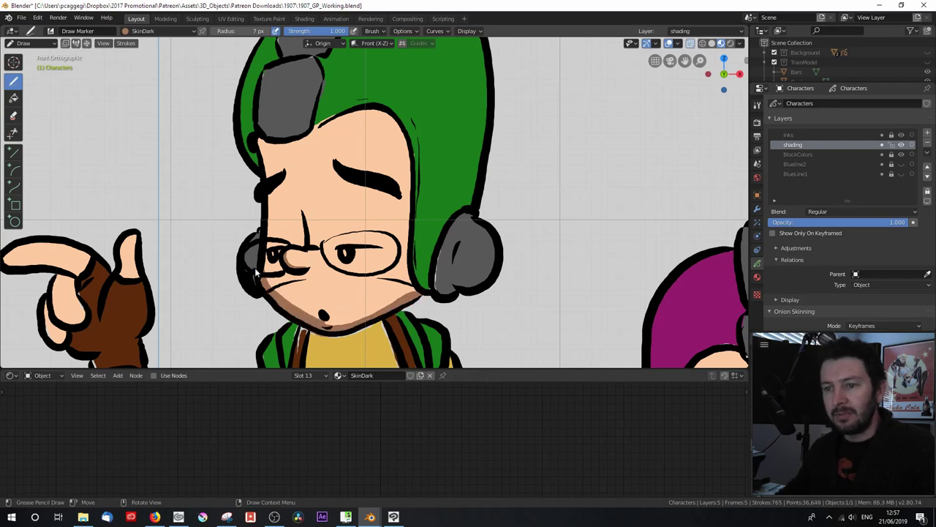
pyautogui.moveTo(334, 168)
pyautogui.mouseDown()
pyautogui.moveTo(386, 199)
pyautogui.moveTo(400, 196)
pyautogui.moveTo(373, 198)
pyautogui.mouseUp()
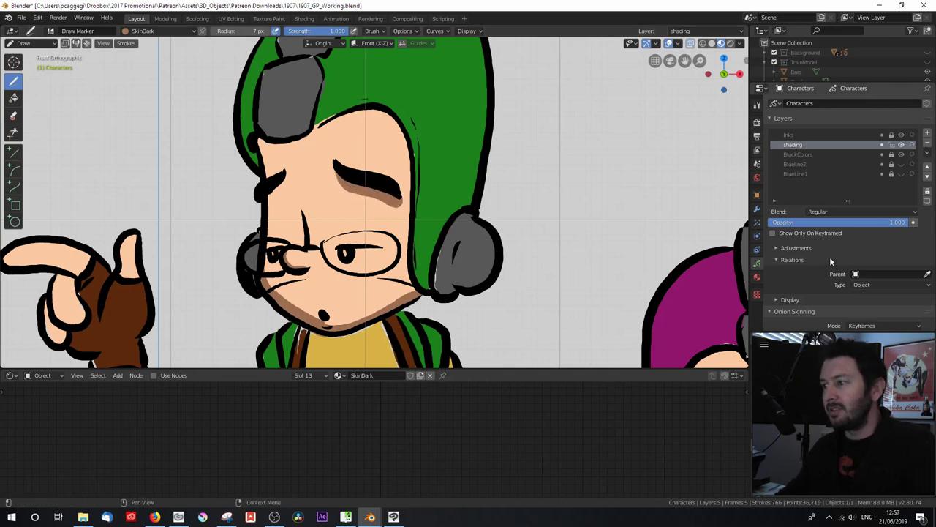
# Lighten SkinDark's fill colour to a softer tan closer to the base skin tone
pyautogui.click(757, 277)
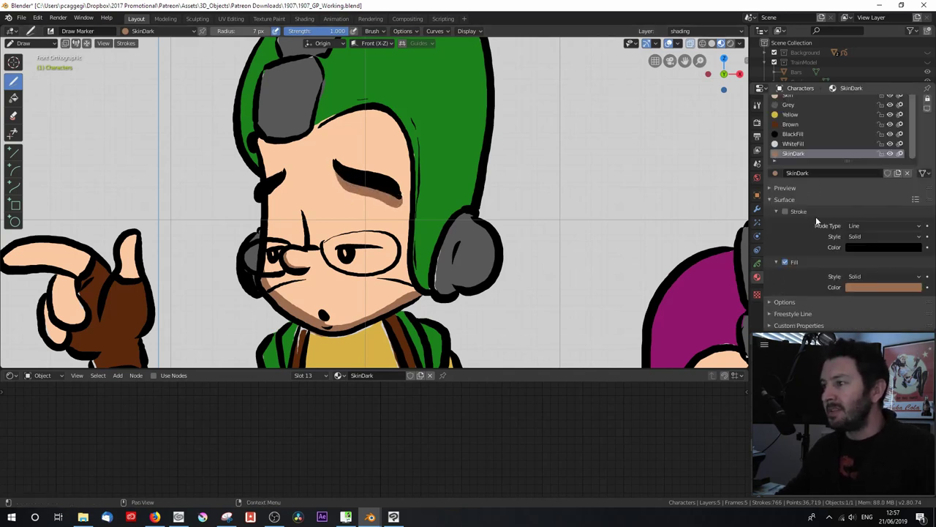
pyautogui.click(864, 288)
pyautogui.moveTo(914, 177); pyautogui.dragTo(914, 156)
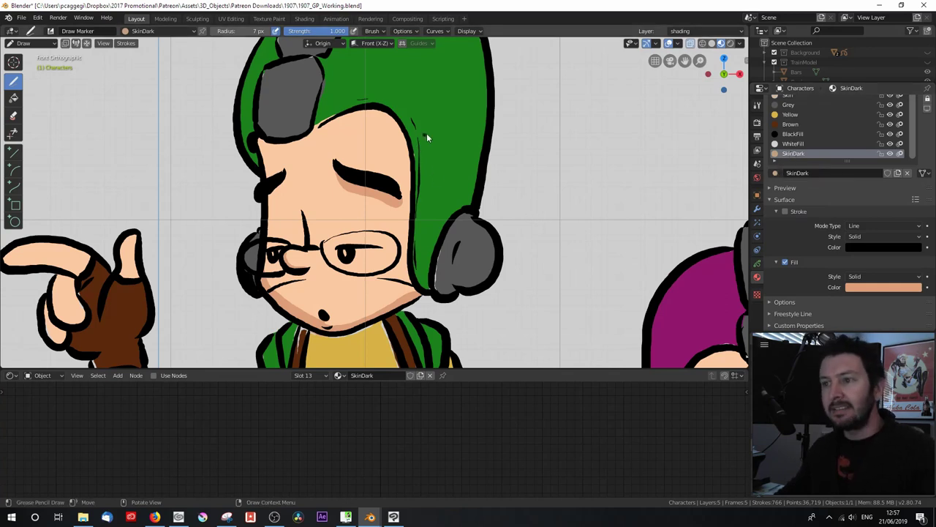
# Add a material slot using DarkGreen, make it a single-user copy and rename it LightGreen
pyautogui.keyDown('shift'); pyautogui.moveTo(432, 130); pyautogui.dragTo(432, 196, button='middle'); pyautogui.keyUp('shift')
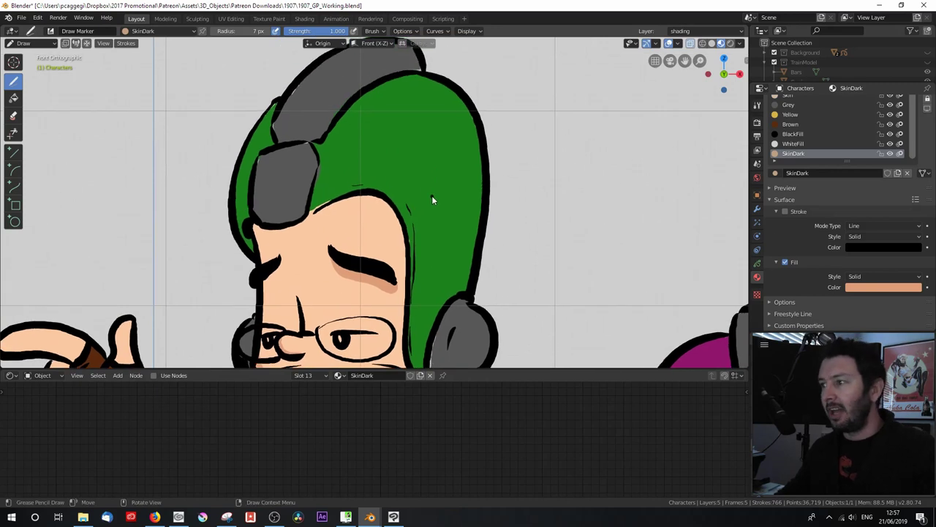
pyautogui.moveTo(847, 161); pyautogui.dragTo(848, 260)
pyautogui.click(801, 136)
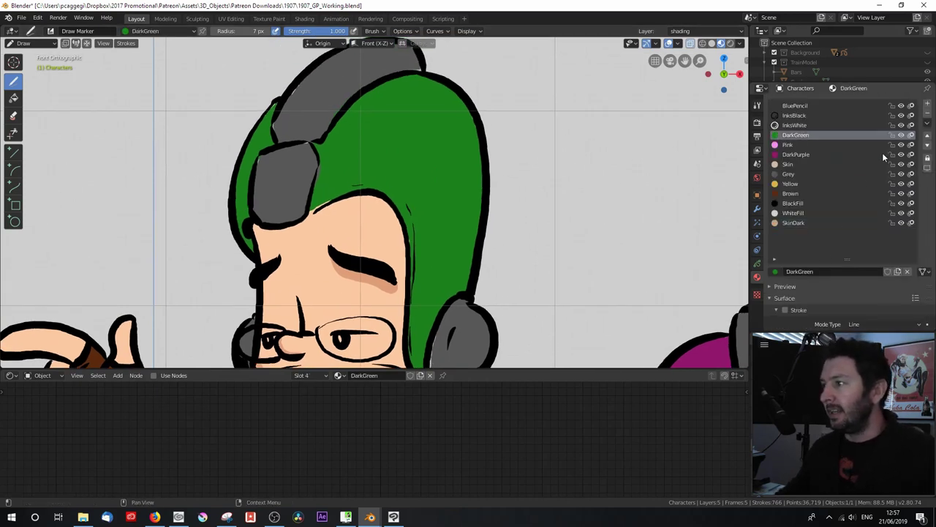
pyautogui.click(928, 106)
pyautogui.click(776, 272)
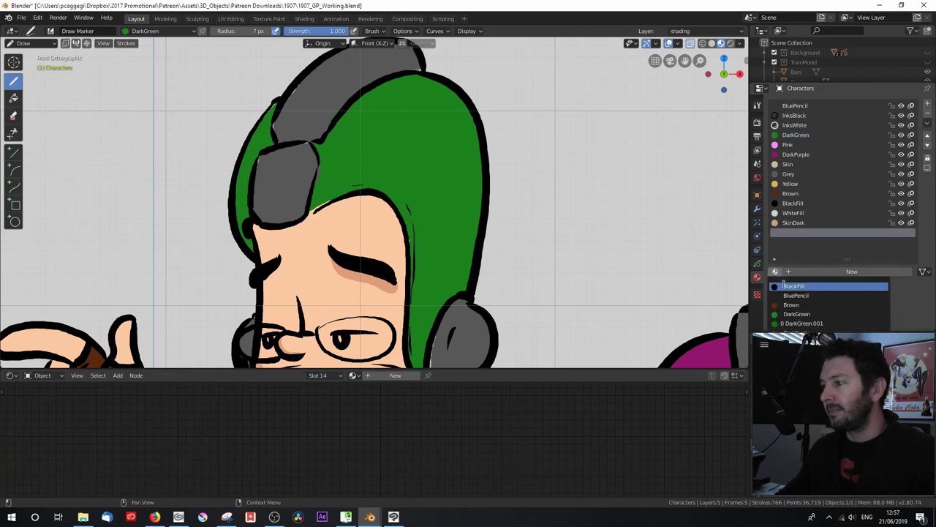
pyautogui.click(794, 314)
pyautogui.click(873, 271)
pyautogui.doubleClick(849, 272)
pyautogui.write('Lin')
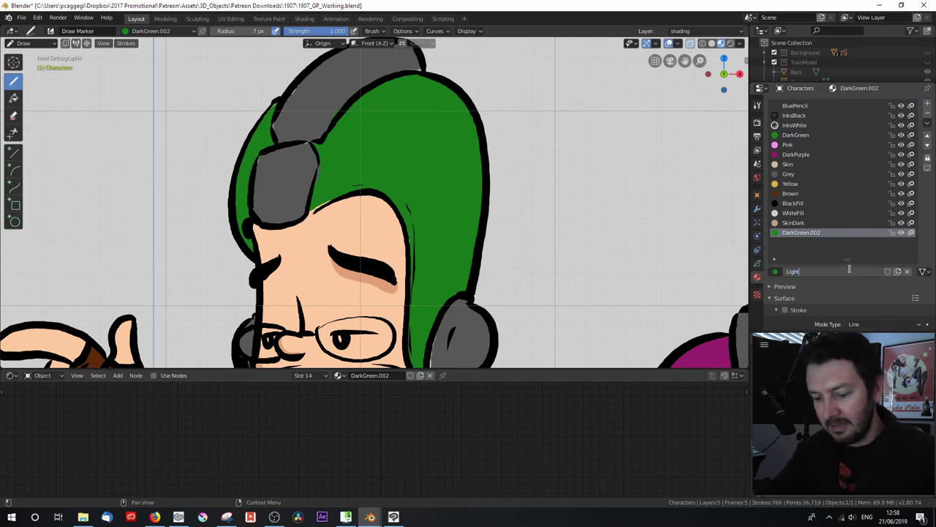
pyautogui.press('Return')
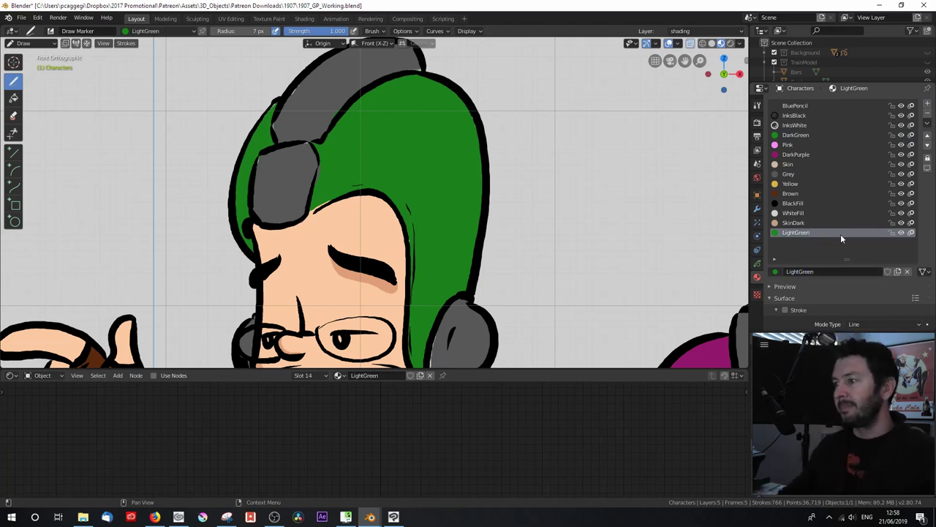
# Change LightGreen's fill to a brighter yellowish green and draw highlights on the crown and along the back edge of the green helmet
pyautogui.scroll(-4, 845, 260)
pyautogui.click(860, 289)
pyautogui.moveTo(915, 184); pyautogui.dragTo(914, 167)
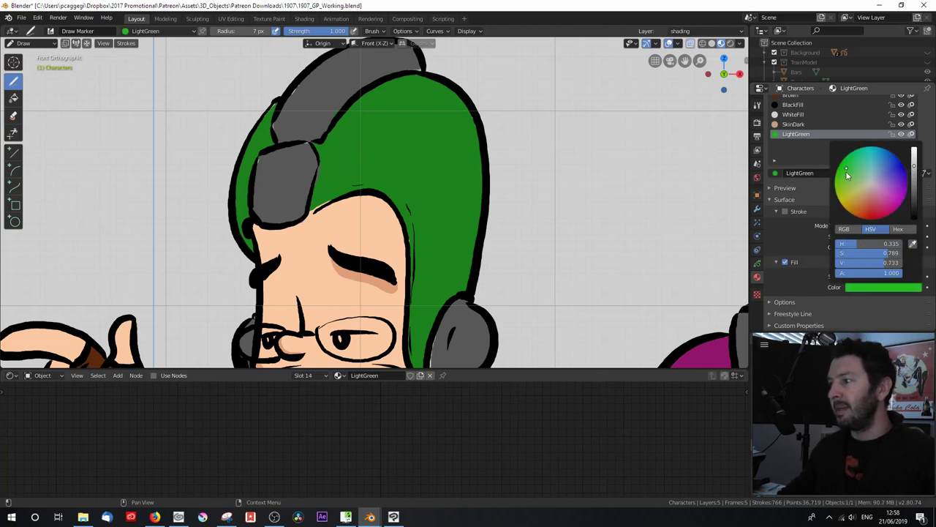
pyautogui.moveTo(847, 175); pyautogui.dragTo(849, 177)
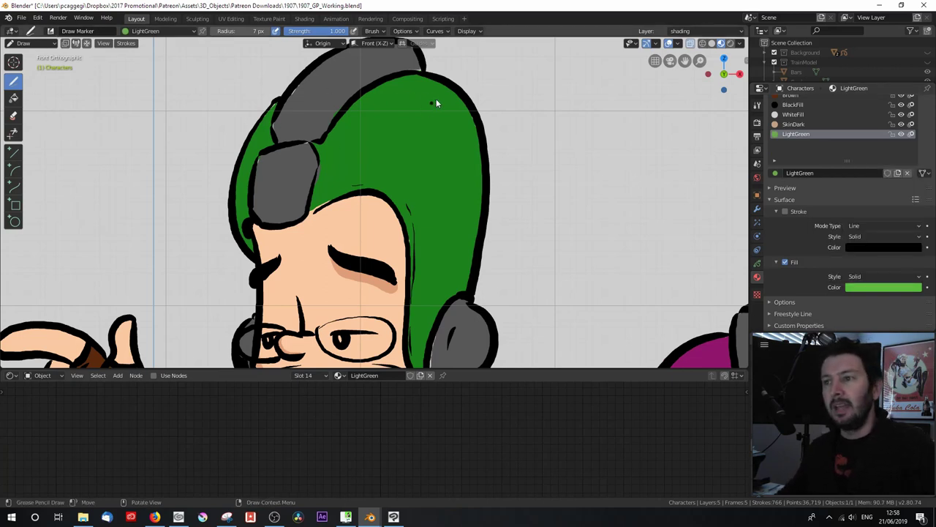
pyautogui.moveTo(449, 91)
pyautogui.mouseDown()
pyautogui.moveTo(420, 124)
pyautogui.moveTo(464, 96)
pyautogui.moveTo(392, 89)
pyautogui.moveTo(331, 136)
pyautogui.moveTo(438, 79)
pyautogui.moveTo(460, 114)
pyautogui.moveTo(456, 298)
pyautogui.moveTo(482, 143)
pyautogui.moveTo(451, 89)
pyautogui.mouseUp()
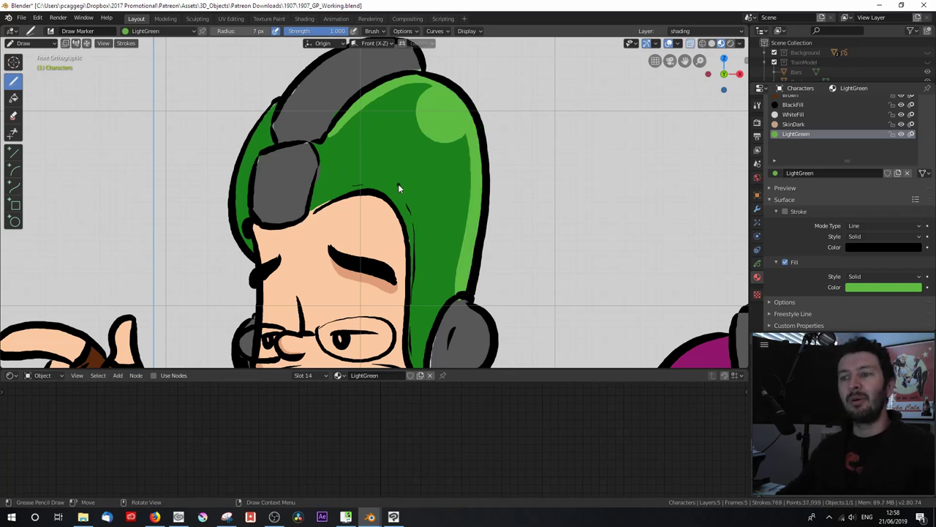
pyautogui.scroll(-1, 398, 183)
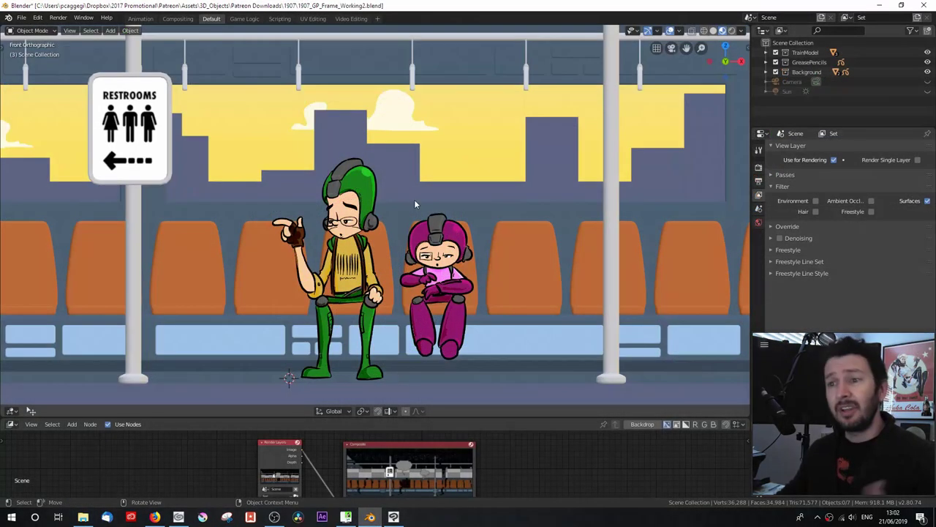
# Add a Bezier circle to the train scene and align it to the view
pyautogui.scroll(-2, 407, 173)
pyautogui.keyDown('shift'); pyautogui.moveTo(407, 173); pyautogui.dragTo(464, 247, button='middle'); pyautogui.keyUp('shift')
pyautogui.scroll(-3, 446, 248)
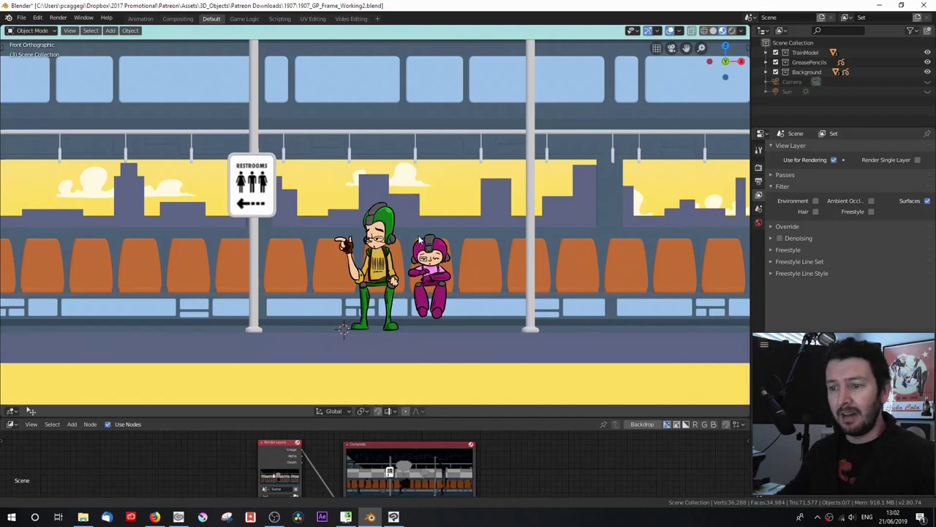
pyautogui.keyDown('shift'); pyautogui.moveTo(350, 356); pyautogui.dragTo(392, 293, button='middle'); pyautogui.keyUp('shift')
pyautogui.scroll(2, 373, 272)
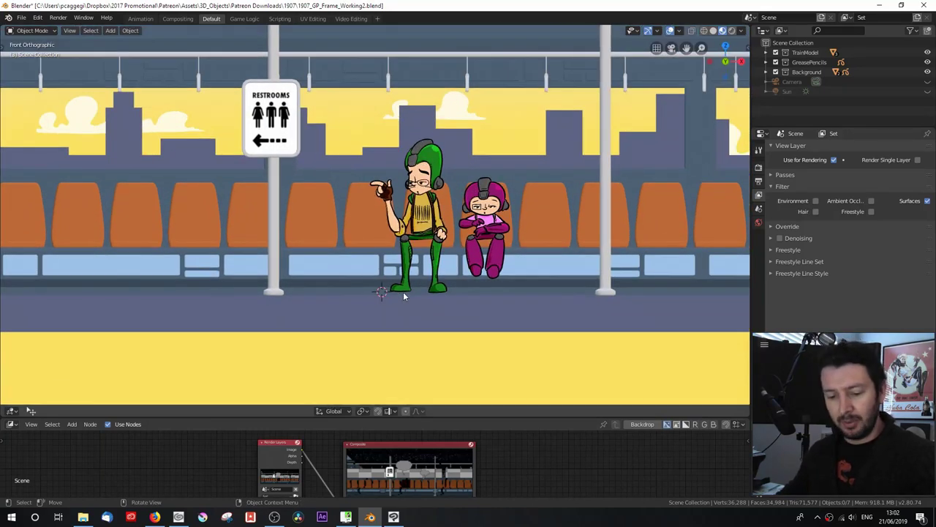
pyautogui.hotkey('shift', 'a')
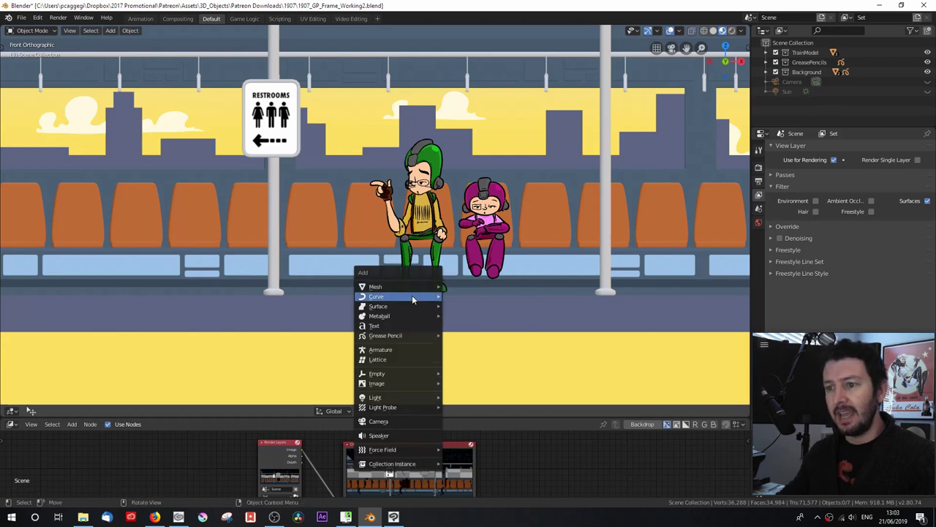
pyautogui.moveTo(412, 296)
pyautogui.click(468, 306)
pyautogui.click(111, 335)
pyautogui.click(103, 354)
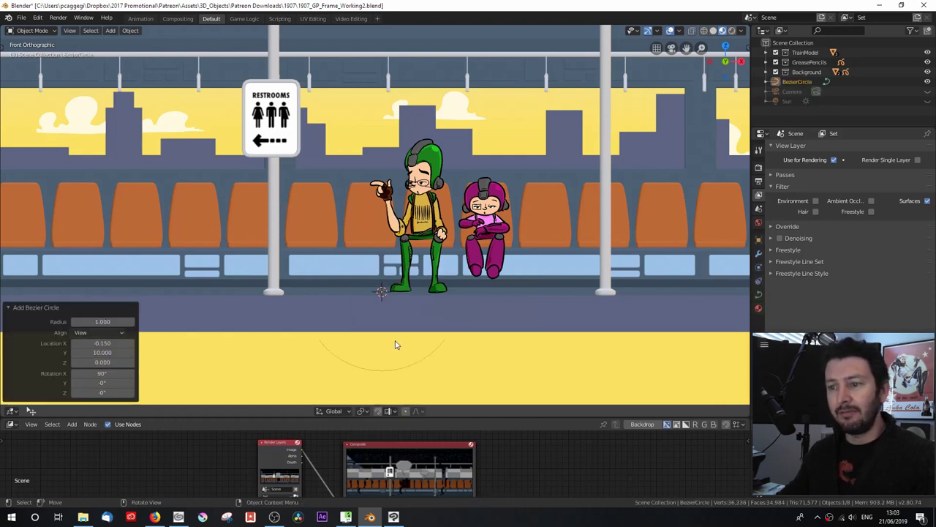
# In camera view, move the Bezier circle about -11.619 along Y, in front of the characters
pyautogui.press('KP_0')
pyautogui.press('g')
pyautogui.press('y')
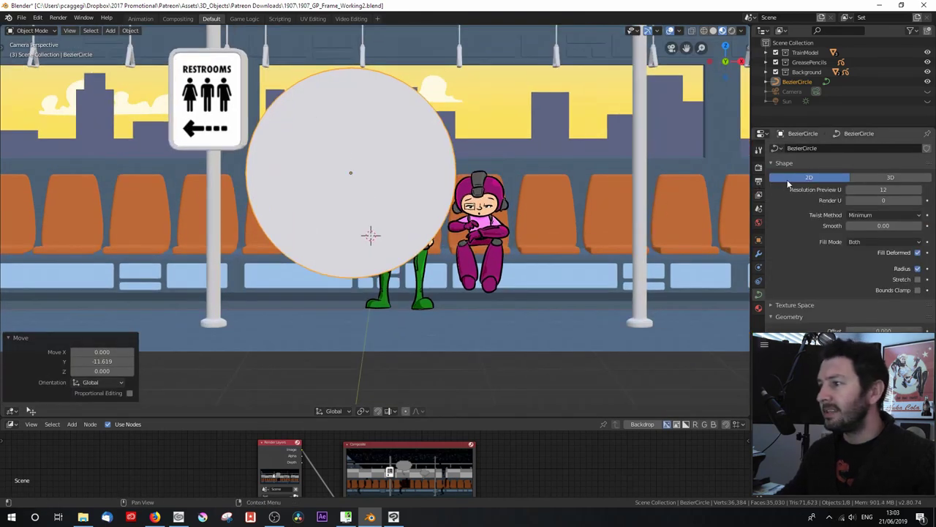
# Try the Front fill mode on the circle and set it back to Both
pyautogui.click(878, 242)
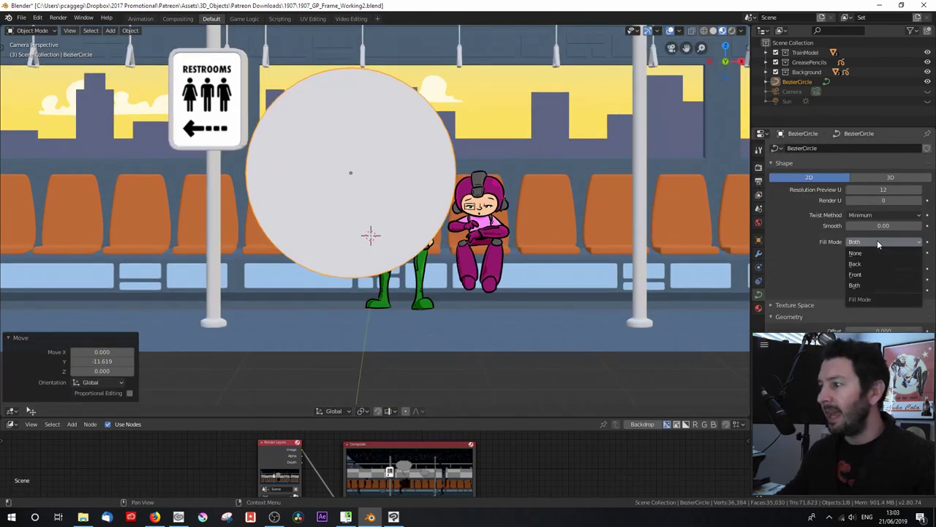
pyautogui.click(874, 275)
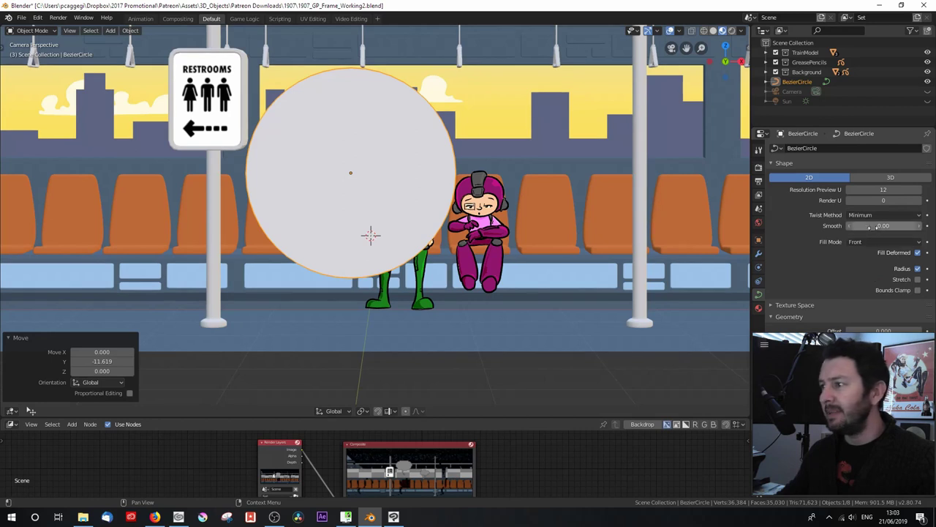
pyautogui.click(878, 241)
pyautogui.click(874, 288)
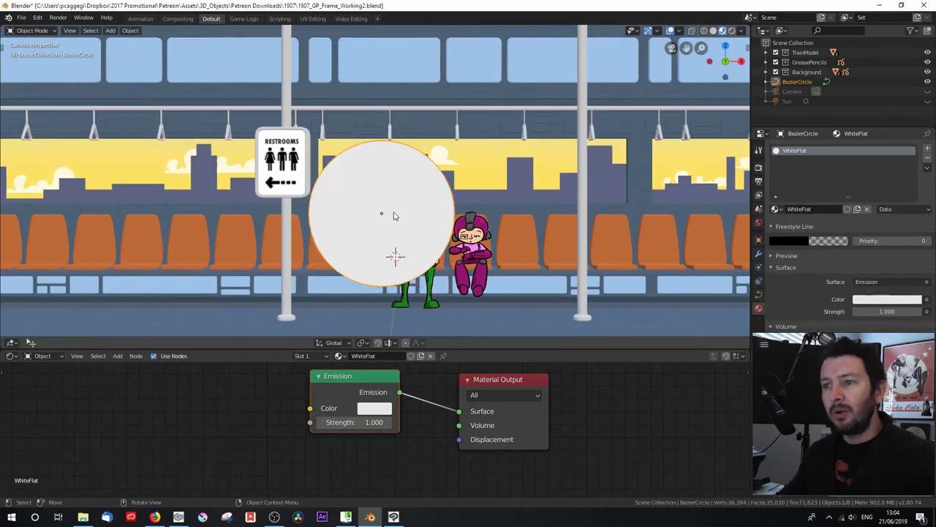
# Move the white circle up about 1.46 along Z, above the taller character's head
pyautogui.press('g')
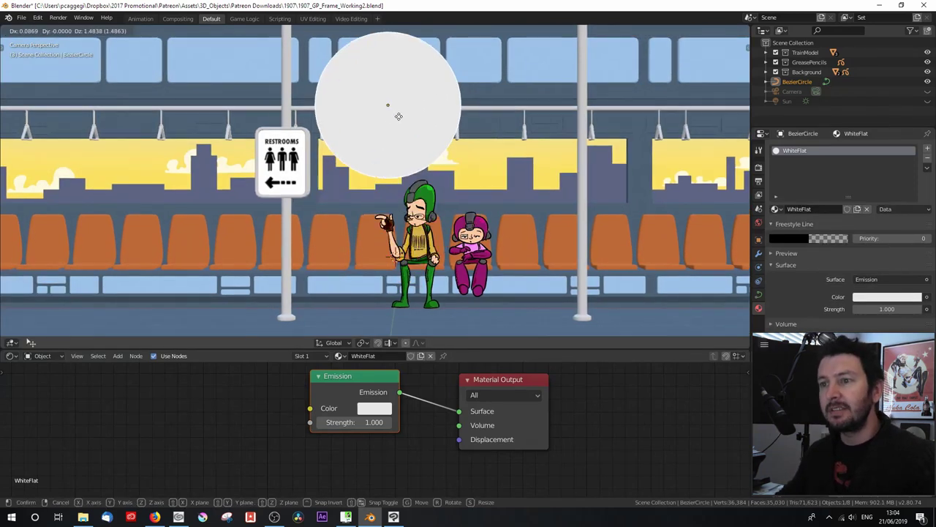
pyautogui.click(398, 116)
pyautogui.scroll(-3, 366, 147)
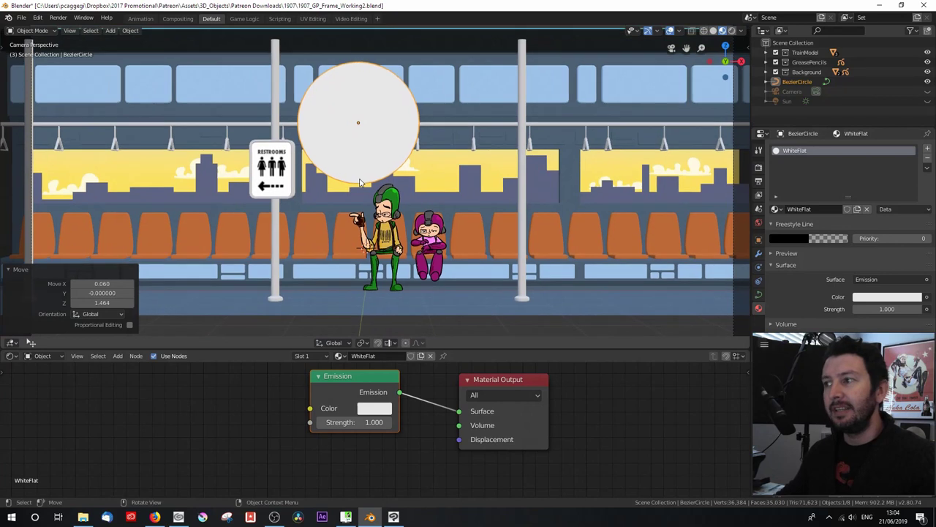
# Edit the circle's curve and stretch it along X into a wide ellipse for a speech bubble
pyautogui.press('Tab')
pyautogui.scroll(1, 384, 183)
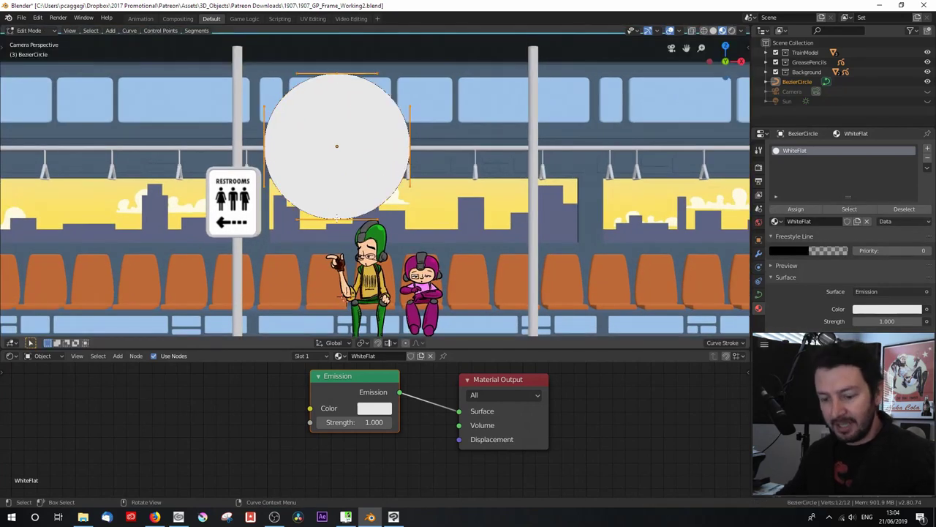
pyautogui.press('s')
pyautogui.press('x')
pyautogui.click(344, 219)
pyautogui.scroll(1, 329, 212)
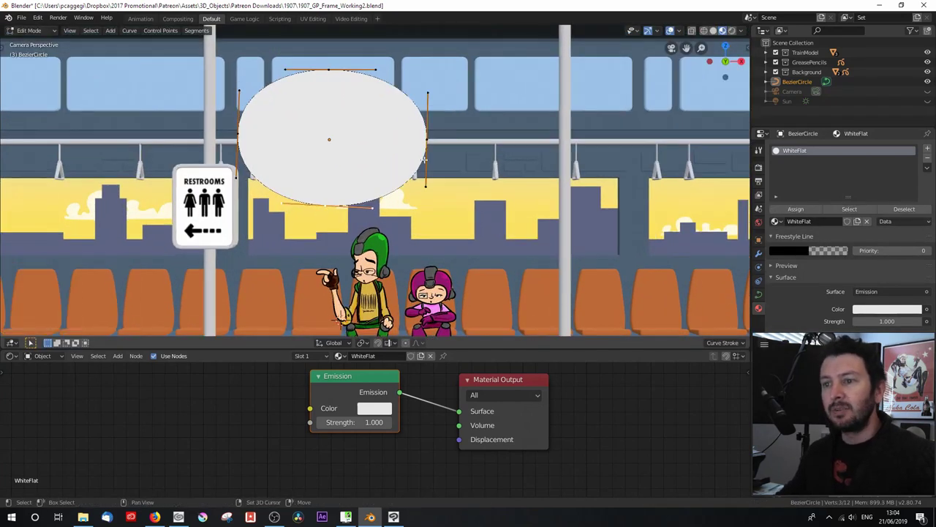
# Shift the ellipse's bottom curve point about 0.306 along X and 0.022 along Z
pyautogui.keyDown('shift'); pyautogui.click(428, 137); pyautogui.keyUp('shift')
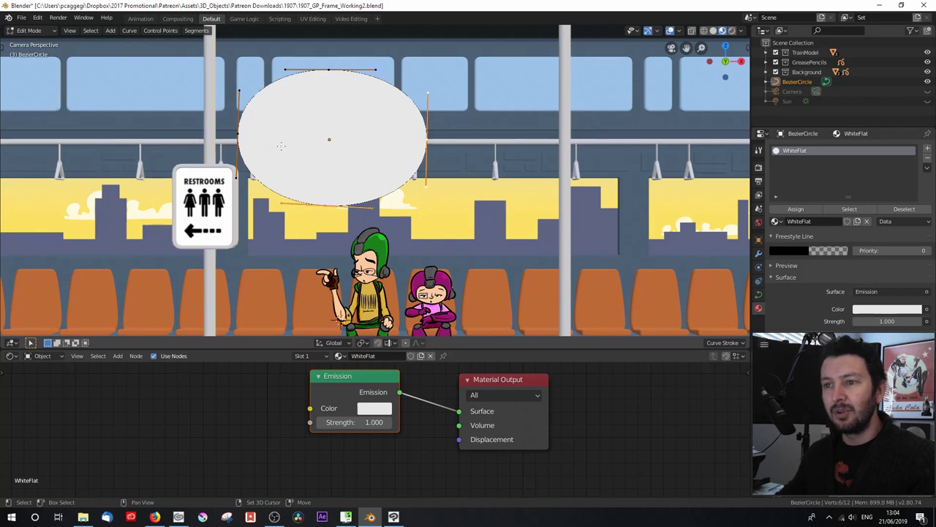
pyautogui.click(326, 207)
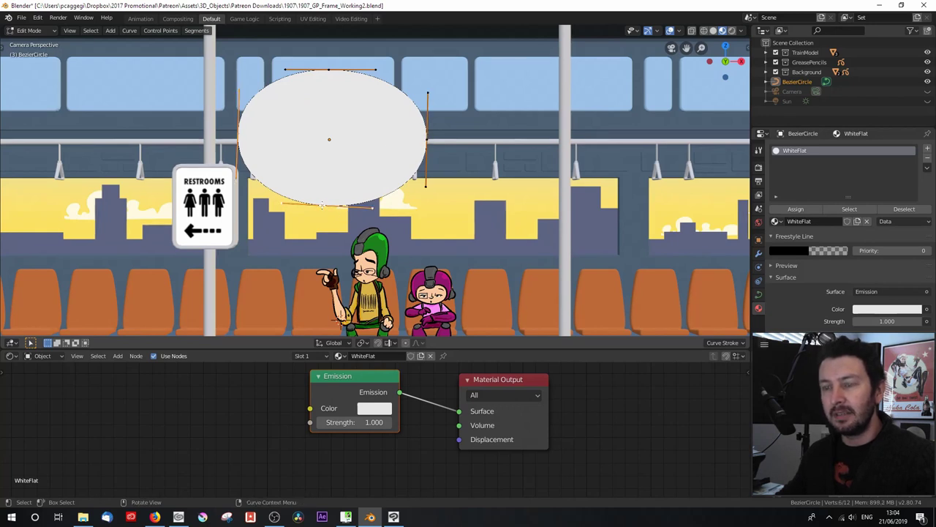
pyautogui.press('g')
pyautogui.click(349, 204)
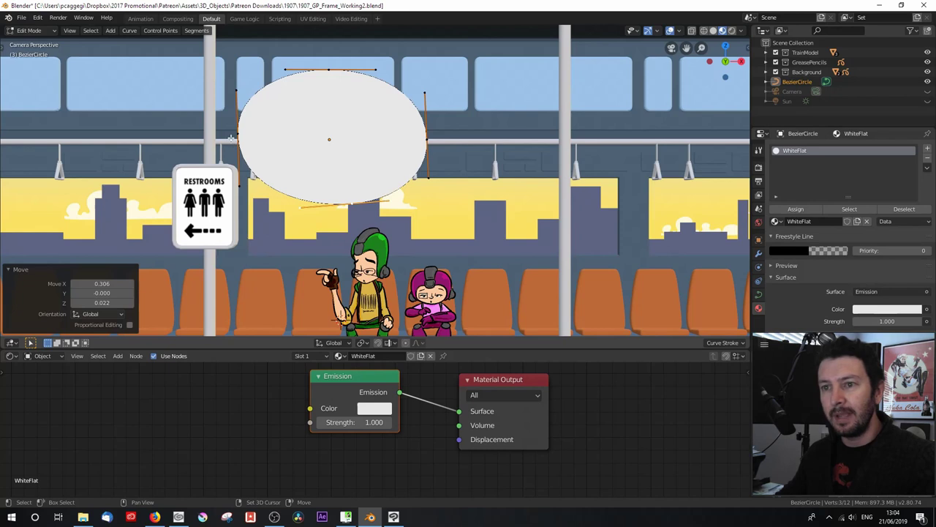
# Subdivide the curve segment between the ellipse's left and bottom points
pyautogui.keyDown('shift'); pyautogui.click(234, 136); pyautogui.keyUp('shift')
pyautogui.press('w')
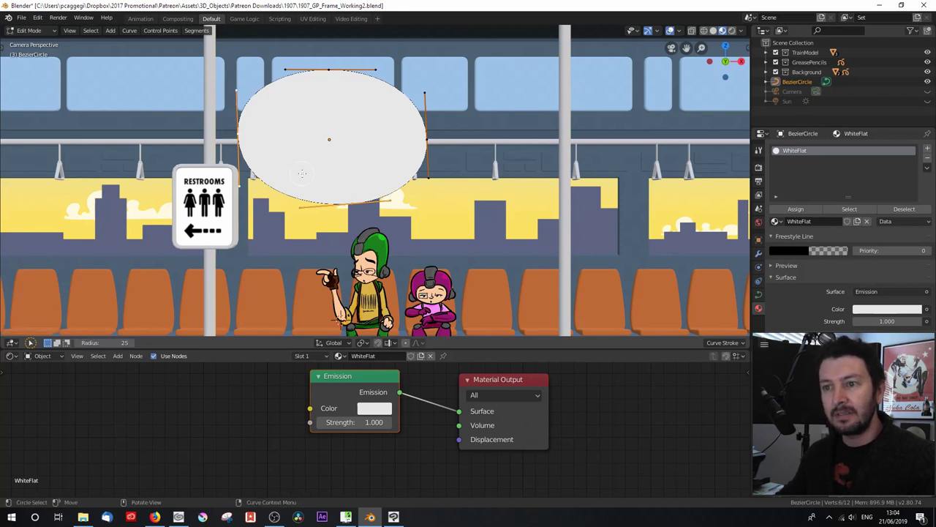
pyautogui.rightClick(301, 173)
pyautogui.click(302, 176)
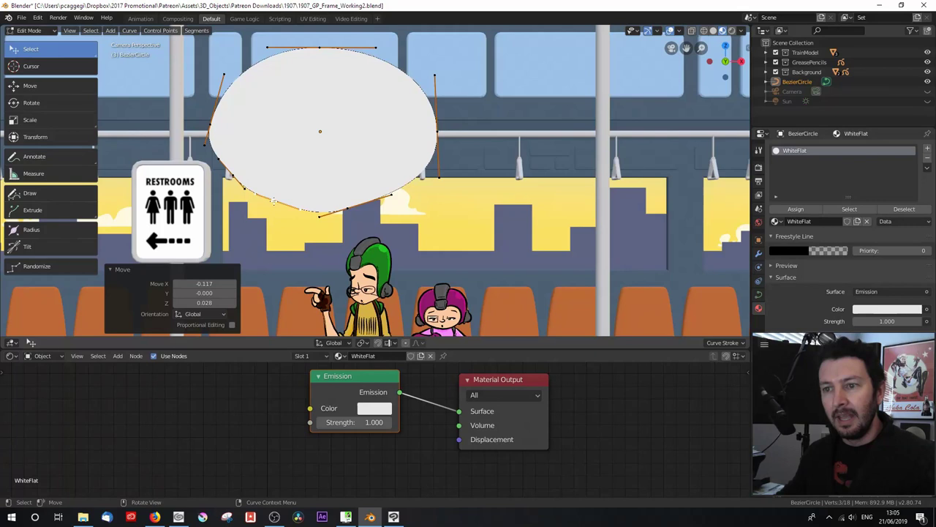
# Set the selected lower-left curve point's handles to Vector and pull it below the bubble as the tip of a tail
pyautogui.rightClick(274, 203)
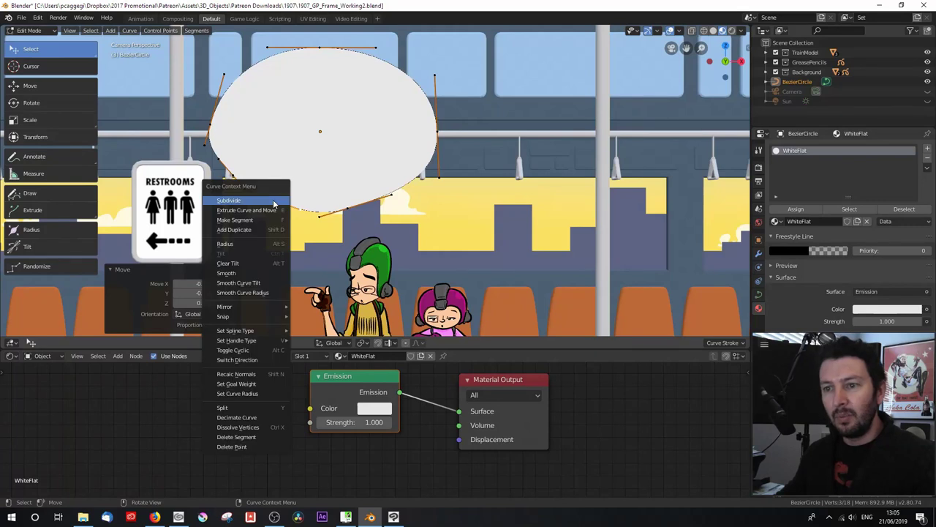
pyautogui.click(274, 202)
pyautogui.rightClick(273, 203)
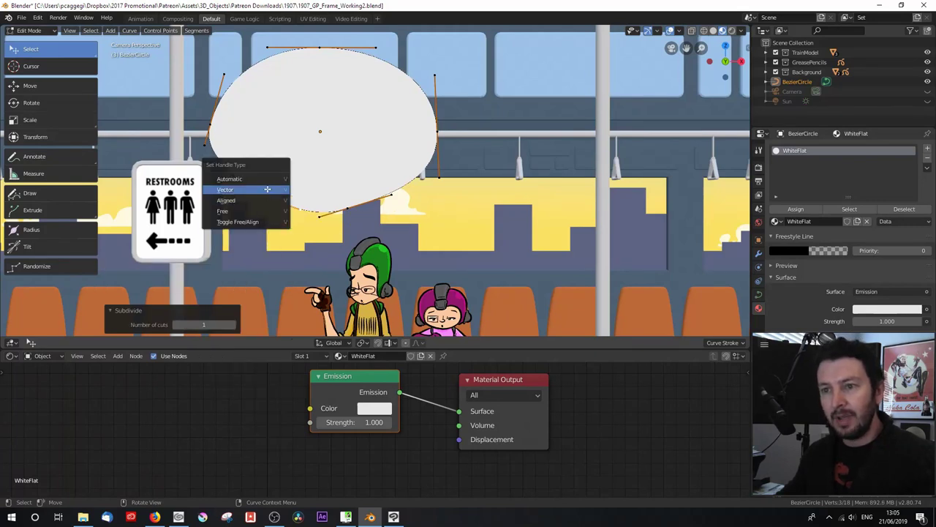
pyautogui.click(273, 202)
pyautogui.moveTo(273, 202)
pyautogui.mouseDown()
pyautogui.moveTo(316, 234)
pyautogui.moveTo(276, 192)
pyautogui.mouseUp()
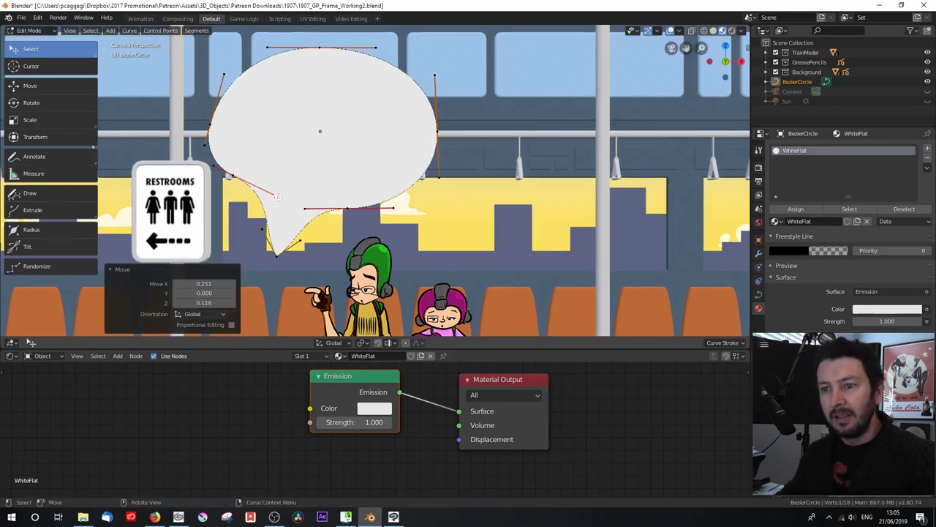
# Set the two base handles facing the tail to Vector so the tail's sides run straight
pyautogui.keyDown('shift'); pyautogui.click(278, 196); pyautogui.keyUp('shift')
pyautogui.press('v')
pyautogui.click(300, 209)
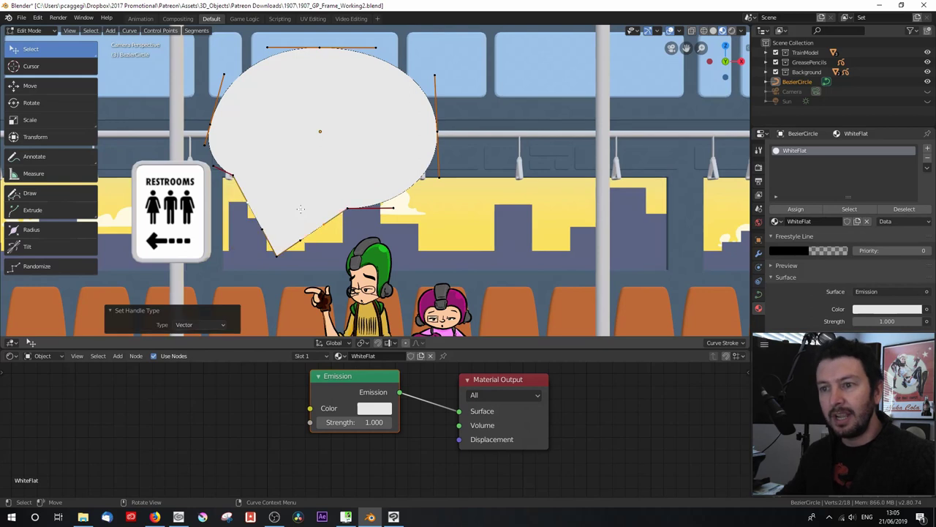
# Bring the tail's base points together into a narrow neck and move its tip beside the taller character's helmet
pyautogui.moveTo(318, 224); pyautogui.dragTo(270, 186)
pyautogui.moveTo(230, 216); pyautogui.dragTo(260, 188)
pyautogui.moveTo(331, 199); pyautogui.dragTo(335, 197)
pyautogui.click(276, 256)
pyautogui.press('g')
pyautogui.click(340, 246)
# Adjust the tip and handles into a thin curved tail pointing at the taller character, and finish editing the curve
pyautogui.click(326, 237)
pyautogui.press('g')
pyautogui.click(322, 219)
pyautogui.click(325, 213)
pyautogui.press('g')
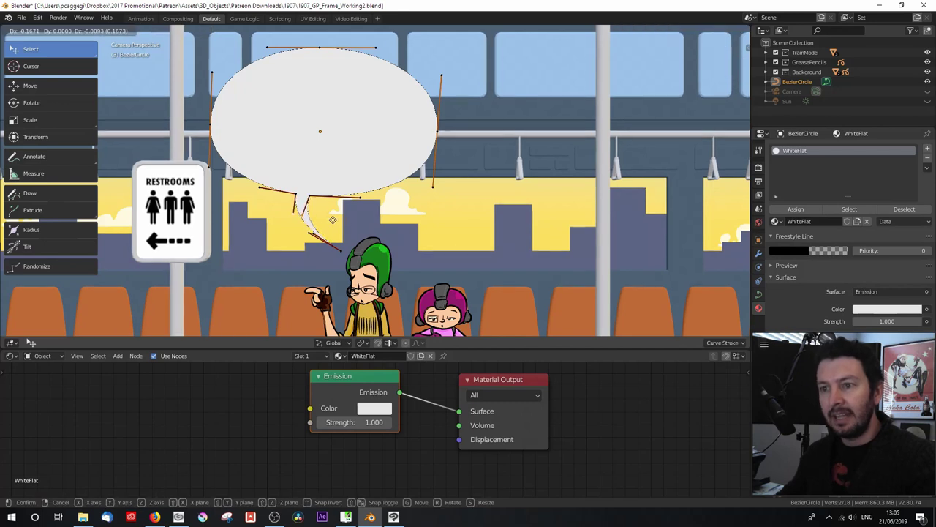
pyautogui.click(332, 249)
pyautogui.click(330, 250)
pyautogui.press('Tab')
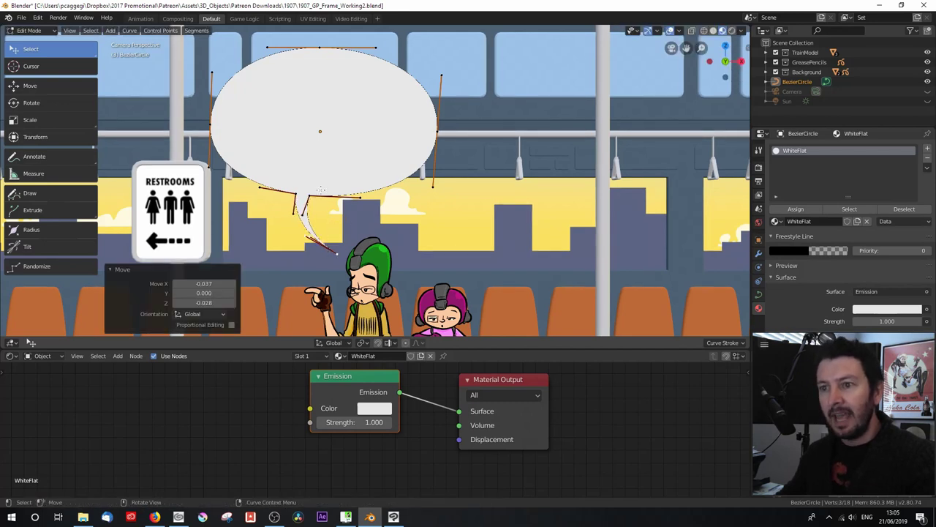
pyautogui.scroll(-3, 338, 180)
pyautogui.scroll(1, 338, 180)
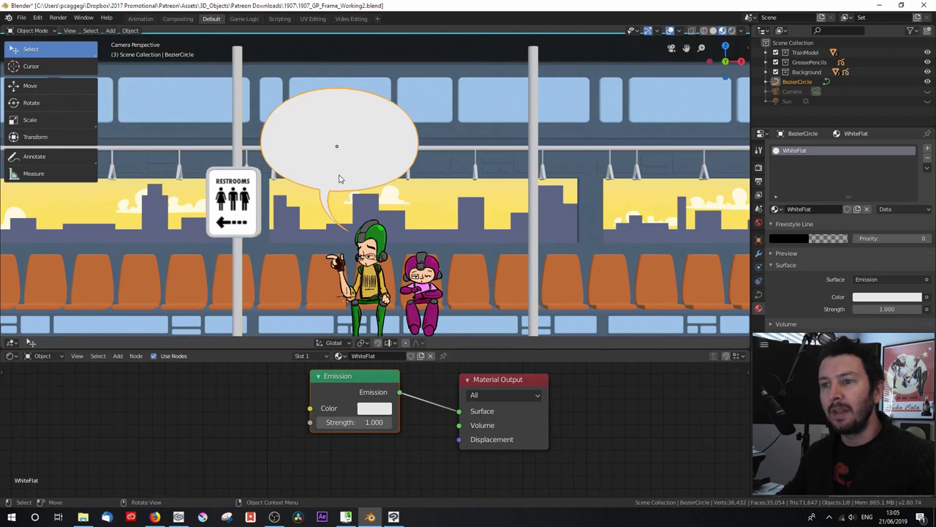
# Duplicate the speech bubble beside the original, mirror the copy along X, and scale it down to 0.594
pyautogui.scroll(2, 292, 173)
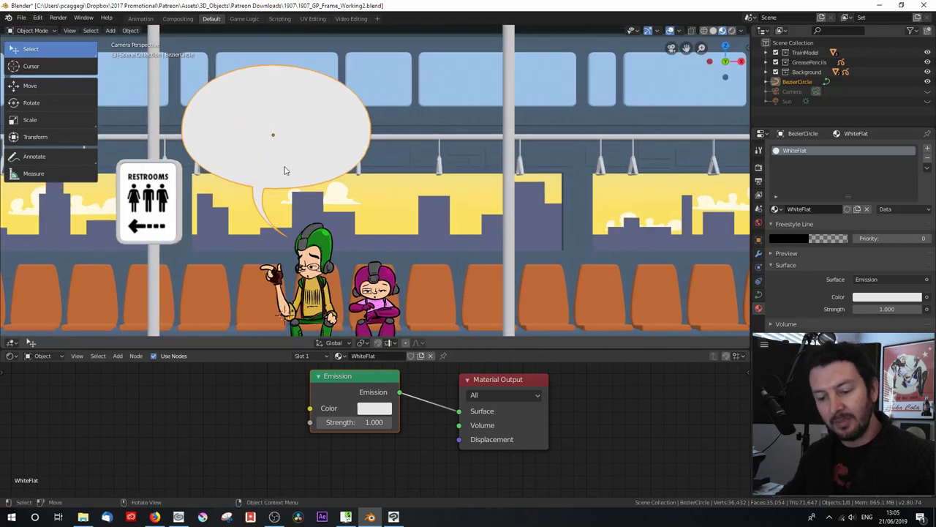
pyautogui.hotkey('shift', 'd')
pyautogui.click(455, 170)
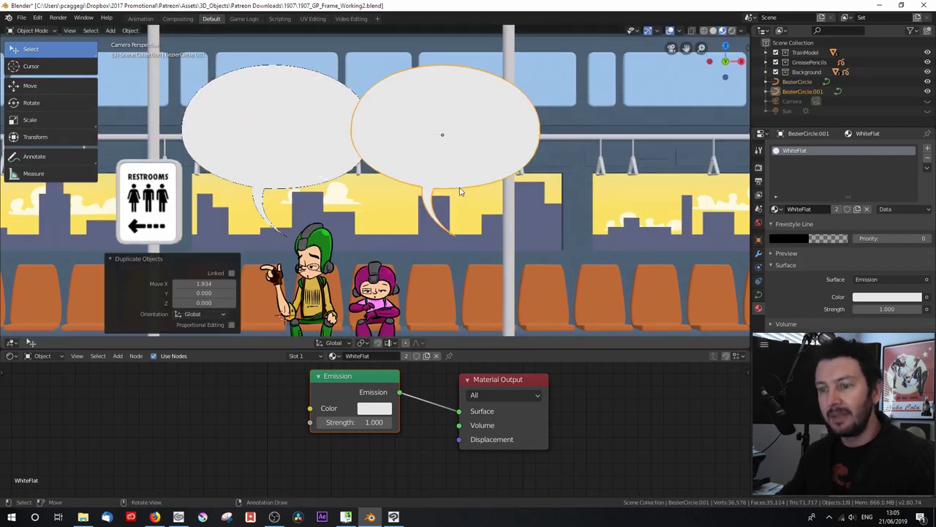
pyautogui.press('s')
pyautogui.press('x')
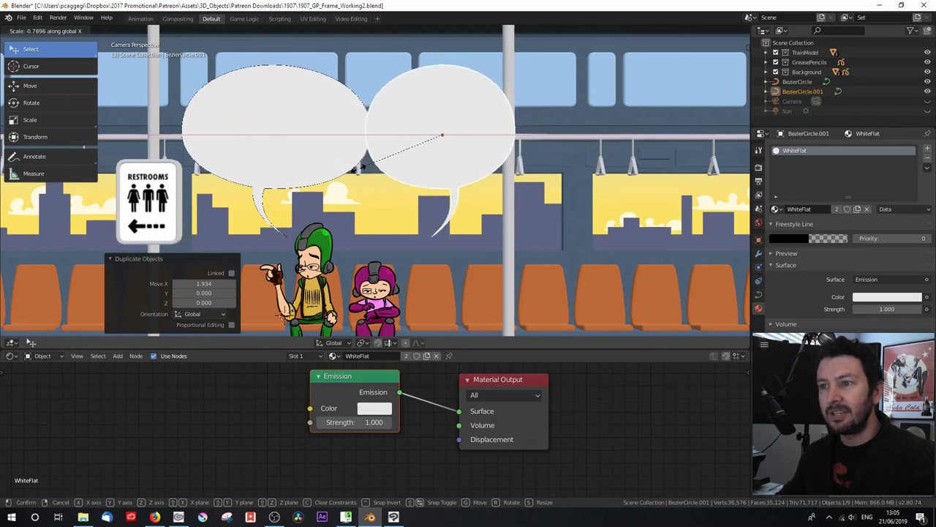
pyautogui.press('x')
pyautogui.press('x')
pyautogui.click(457, 185)
# Move the small bubble down beside the shorter character and rotate it 16.8° so its tail points at the helmet
pyautogui.press('g')
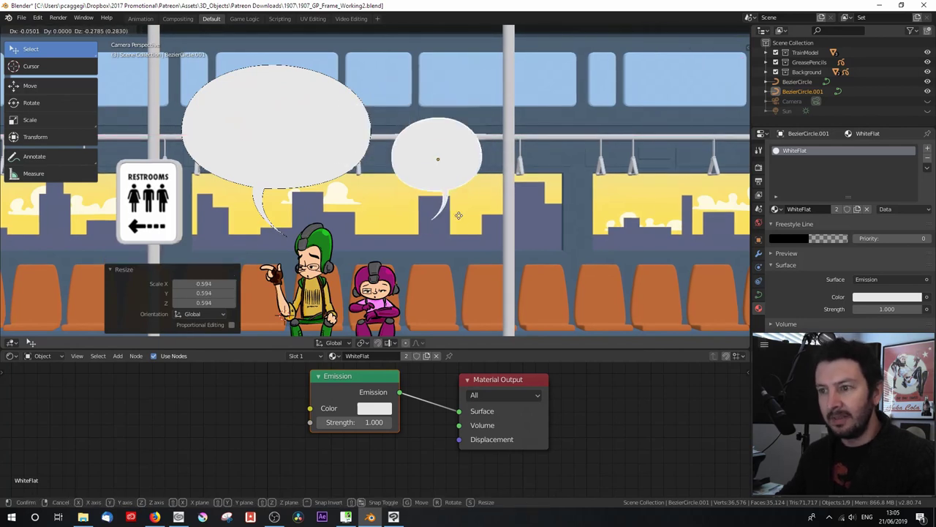
pyautogui.press('r')
pyautogui.click(473, 234)
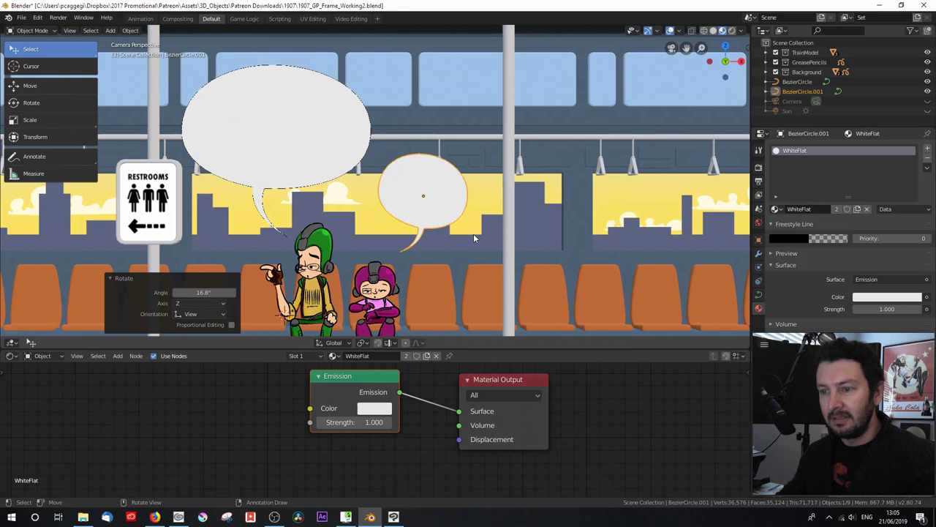
pyautogui.press('g')
pyautogui.click(491, 239)
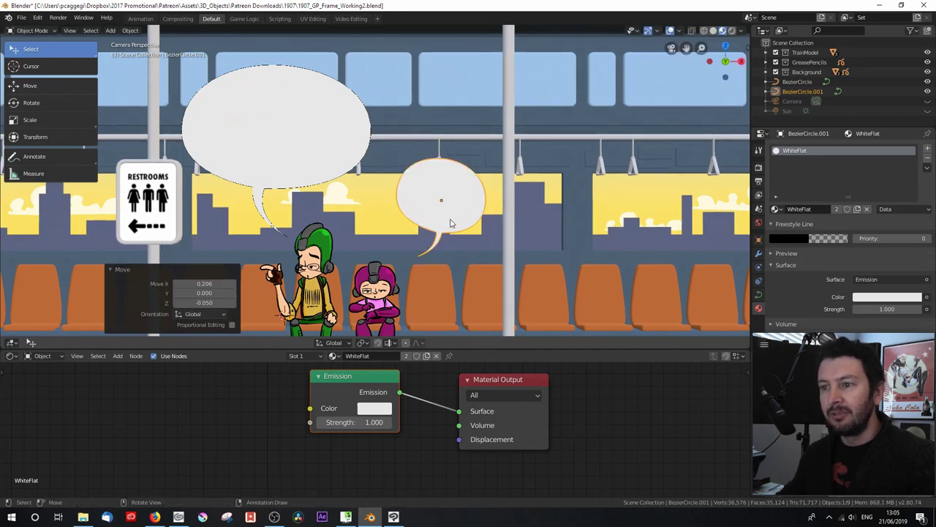
# Join the small speech bubble and the large one into a single curve object, keeping the large one active
pyautogui.scroll(2, 454, 226)
pyautogui.scroll(-4, 451, 223)
pyautogui.moveTo(451, 223); pyautogui.dragTo(365, 183, button='middle')
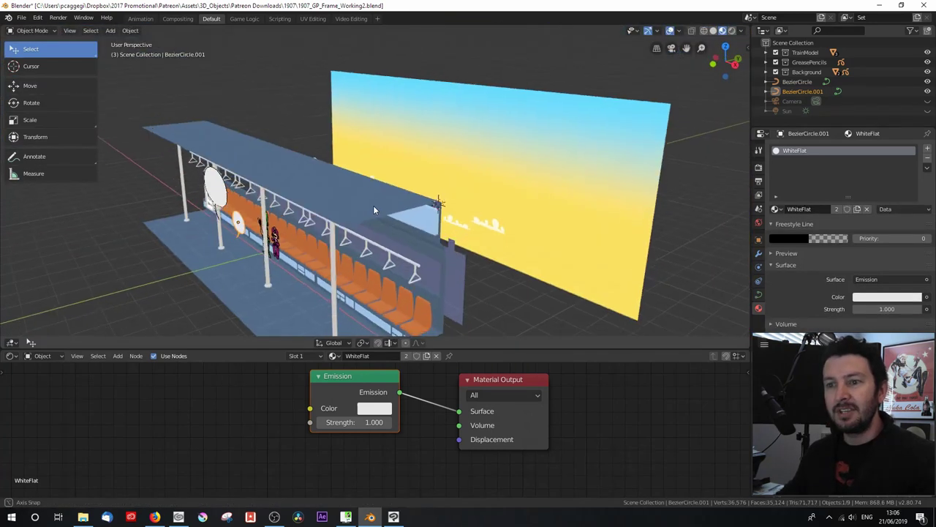
pyautogui.scroll(5, 363, 176)
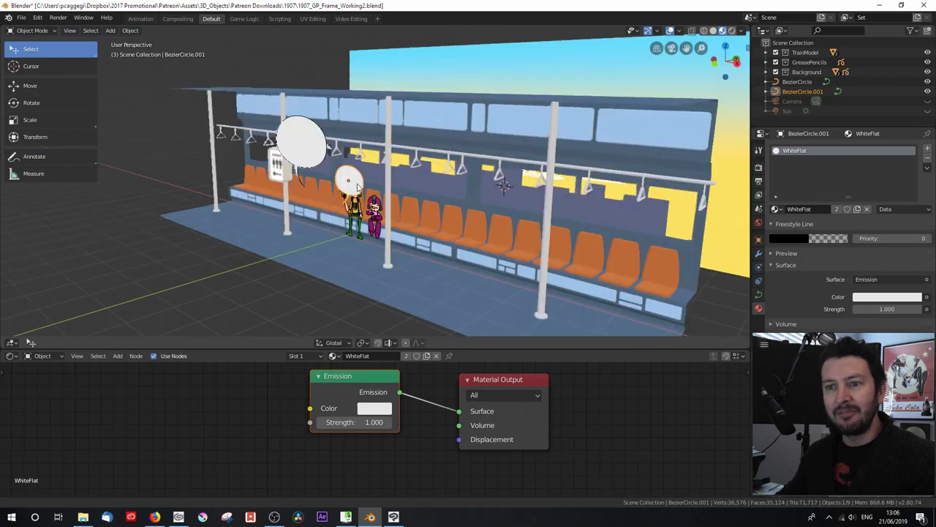
pyautogui.scroll(3, 363, 176)
pyautogui.keyDown('shift'); pyautogui.moveTo(363, 148); pyautogui.dragTo(364, 204, button='middle'); pyautogui.keyUp('shift')
pyautogui.keyDown('shift'); pyautogui.click(368, 187); pyautogui.keyUp('shift')
pyautogui.hotkey('ctrl', 'j')
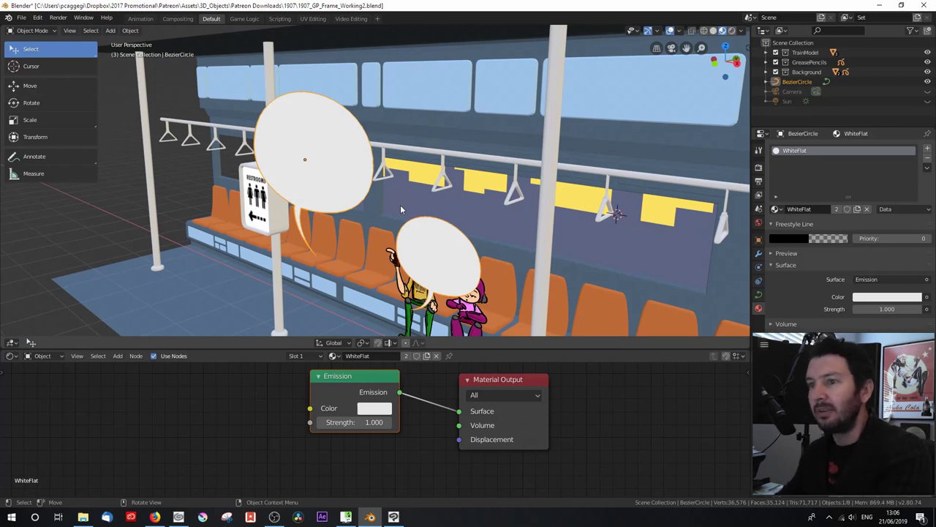
# In the camera view, snap the 3D cursor to the selected bubbles and add a text object there aligned to the view
pyautogui.press('KP_0')
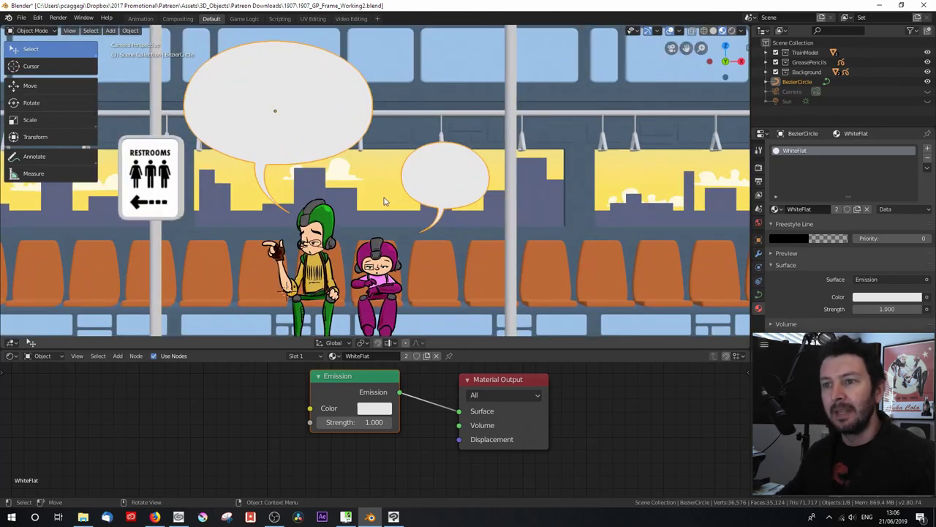
pyautogui.hotkey('shift', 's')
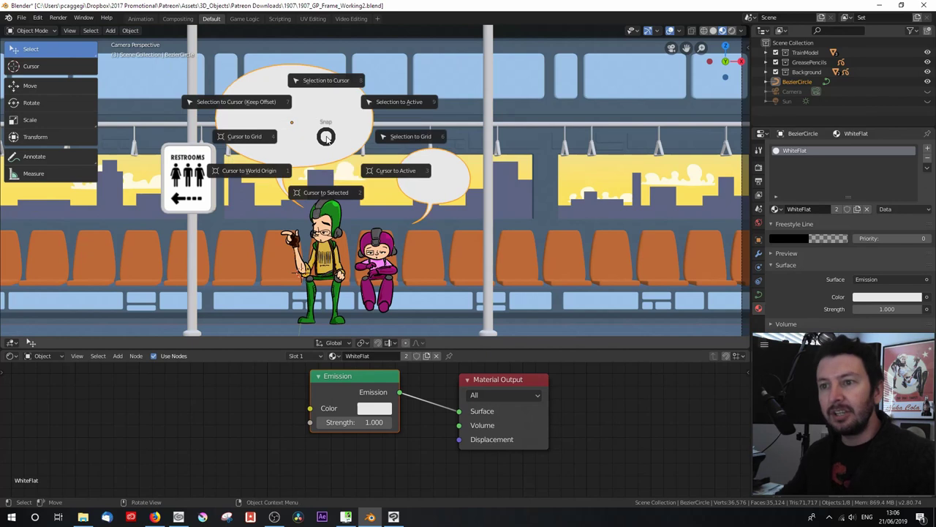
pyautogui.click(329, 193)
pyautogui.keyDown('shift'); pyautogui.moveTo(352, 138); pyautogui.dragTo(346, 192, button='middle'); pyautogui.keyUp('shift')
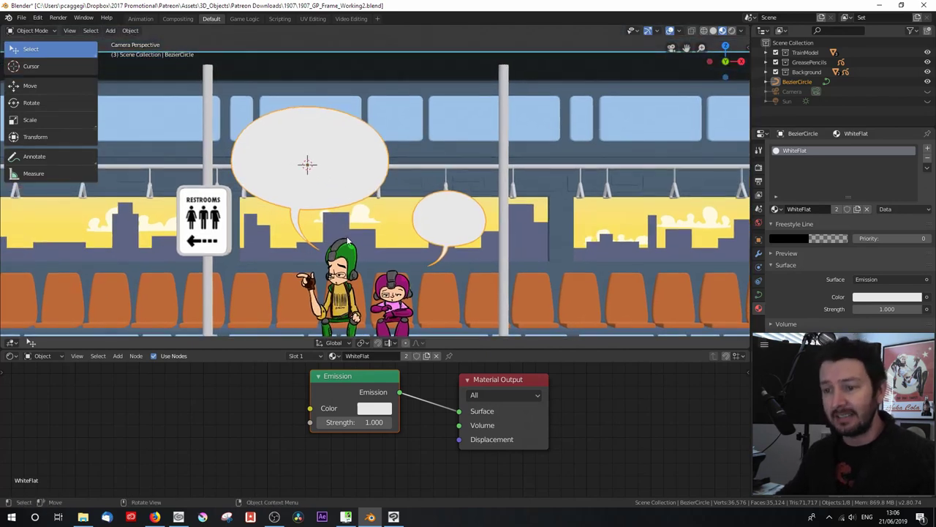
pyautogui.scroll(3, 349, 241)
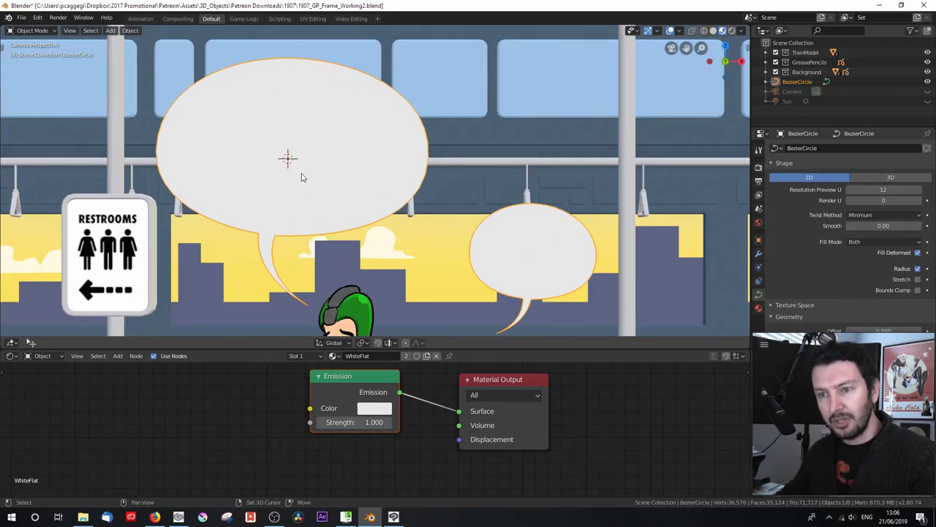
pyautogui.hotkey('shift', 'a')
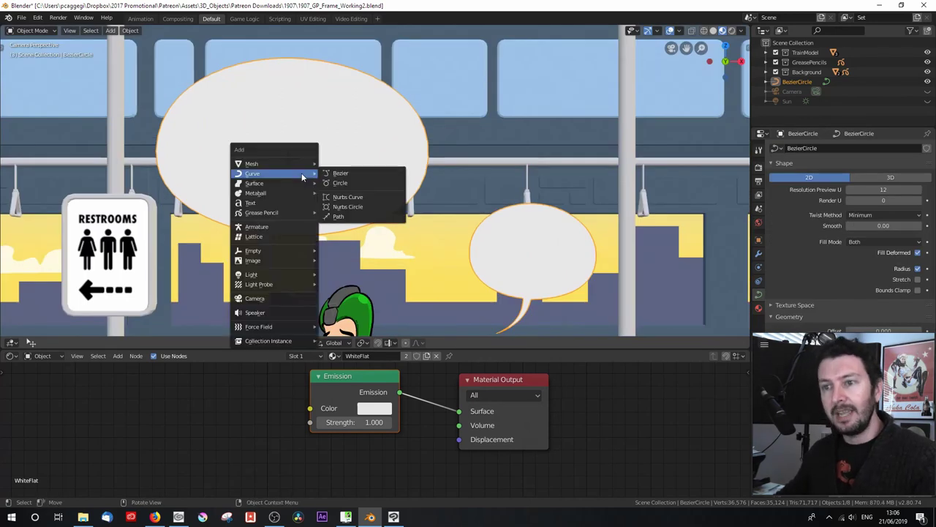
pyautogui.click(287, 207)
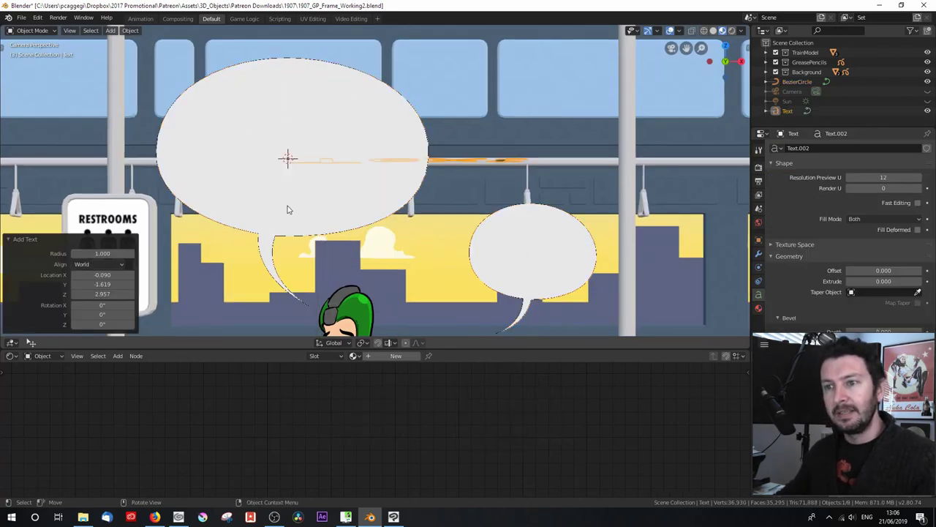
pyautogui.click(92, 264)
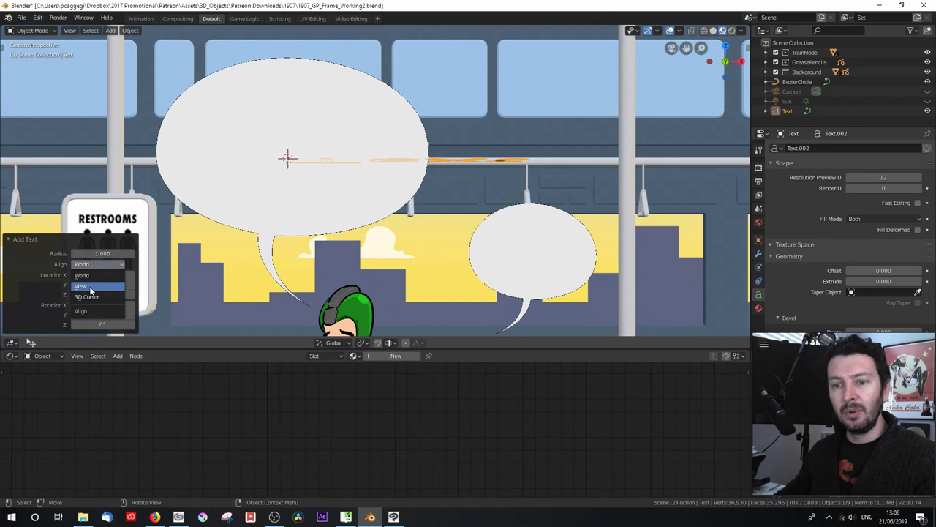
pyautogui.click(82, 286)
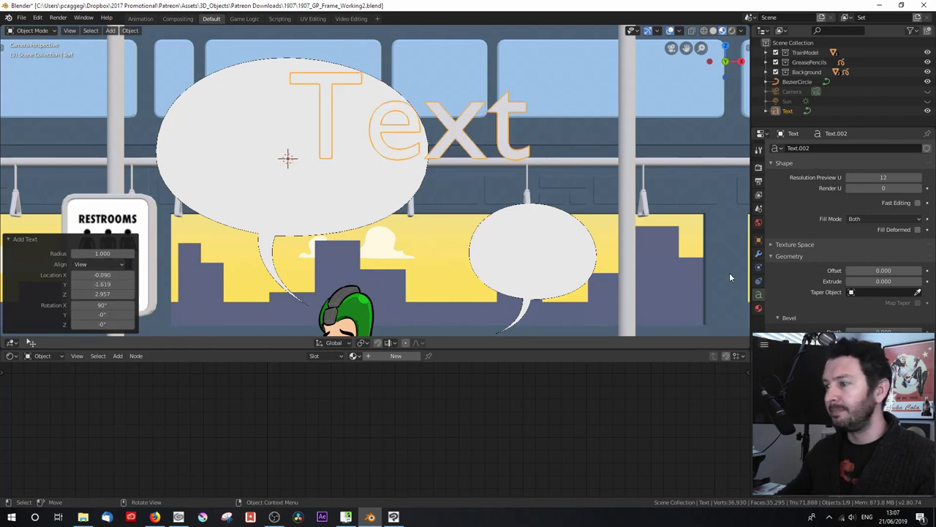
# Assign the existing Black material to the new text object
pyautogui.click(439, 158)
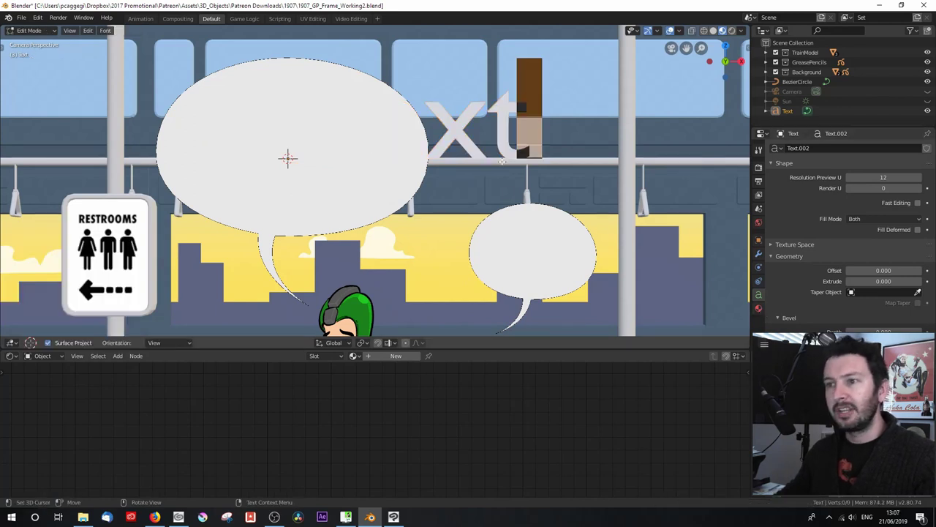
pyautogui.click(758, 308)
pyautogui.click(777, 210)
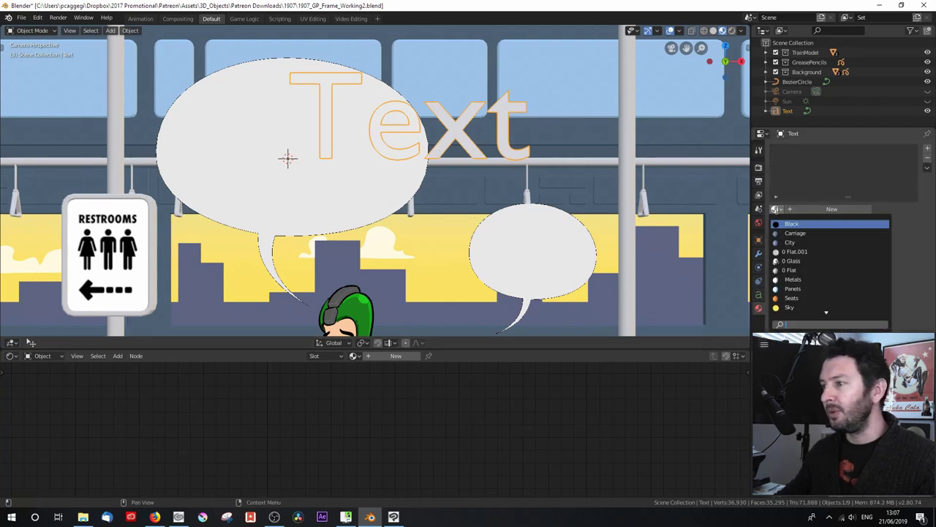
pyautogui.click(805, 231)
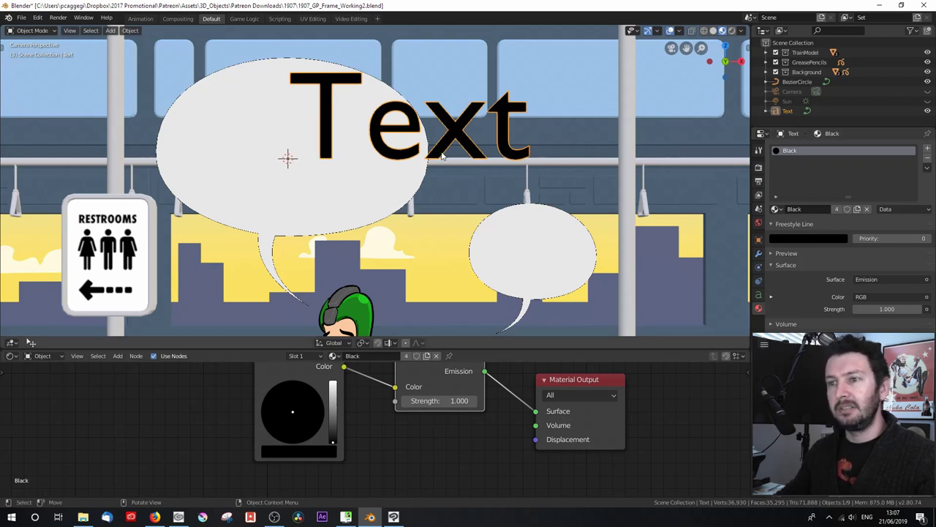
# Load BackIssuesBB_reg.ttf from the Windows Fonts folder as the text object's regular font
pyautogui.click(758, 295)
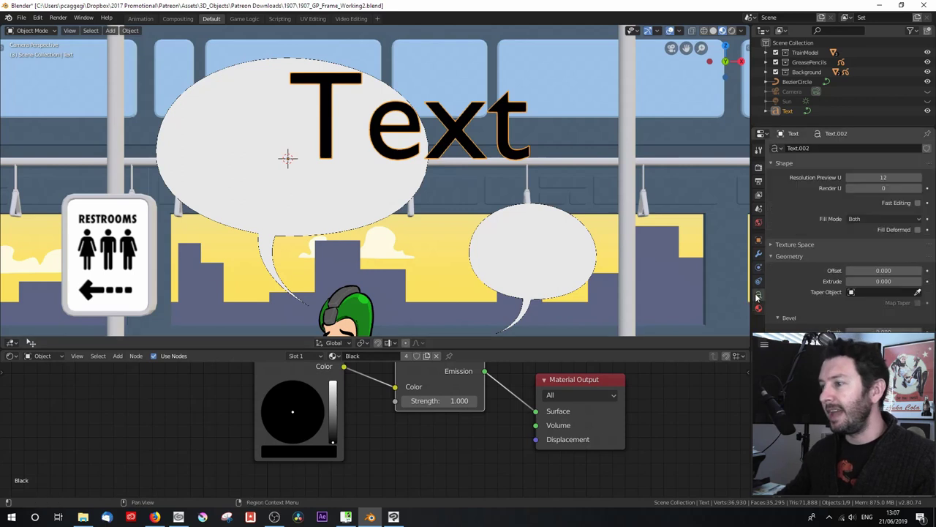
pyautogui.scroll(-7, 810, 214)
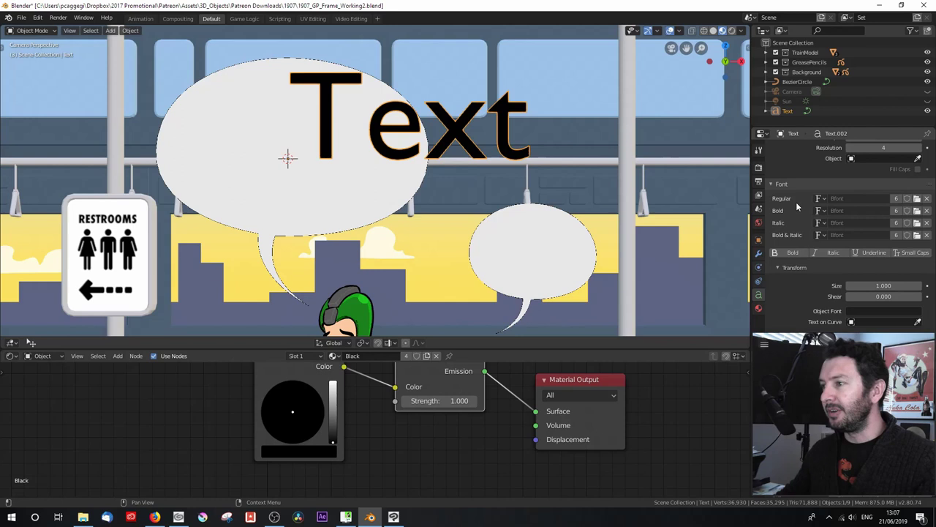
pyautogui.scroll(2, 797, 207)
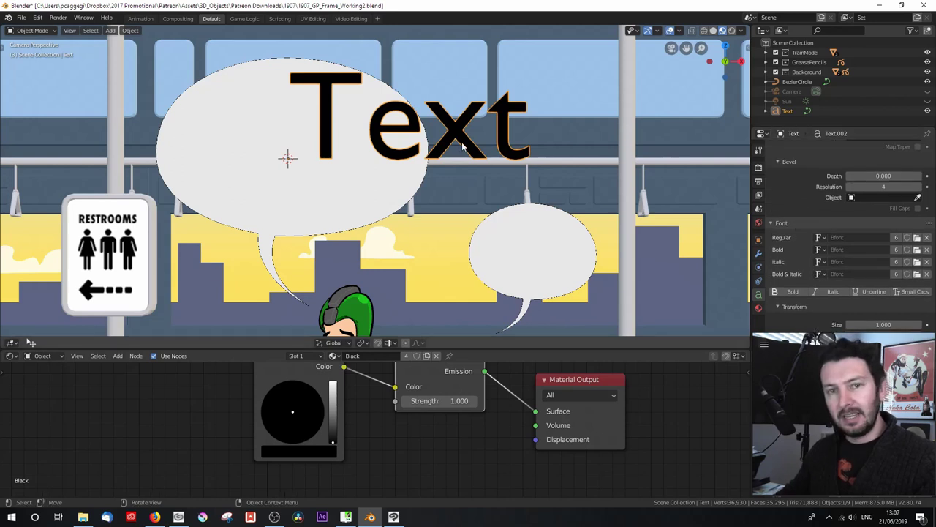
pyautogui.scroll(-3, 791, 193)
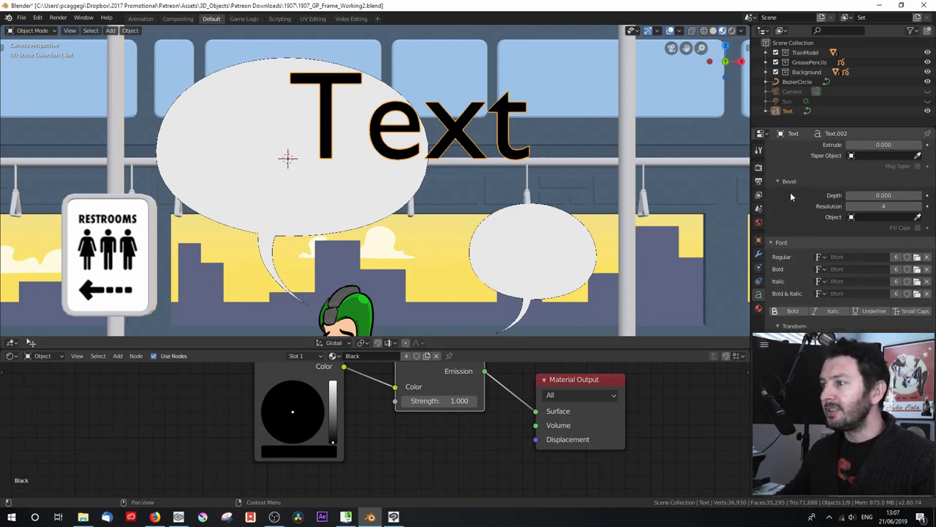
pyautogui.scroll(1, 790, 193)
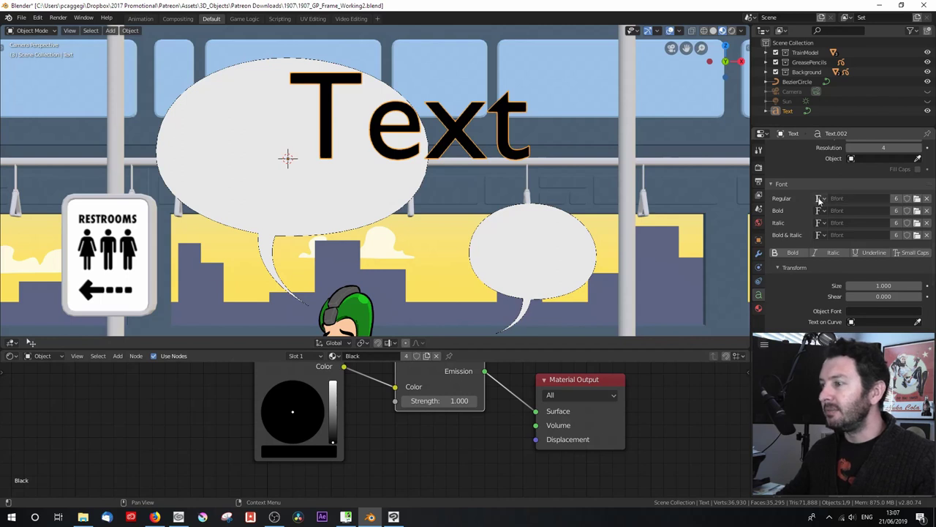
pyautogui.click(918, 199)
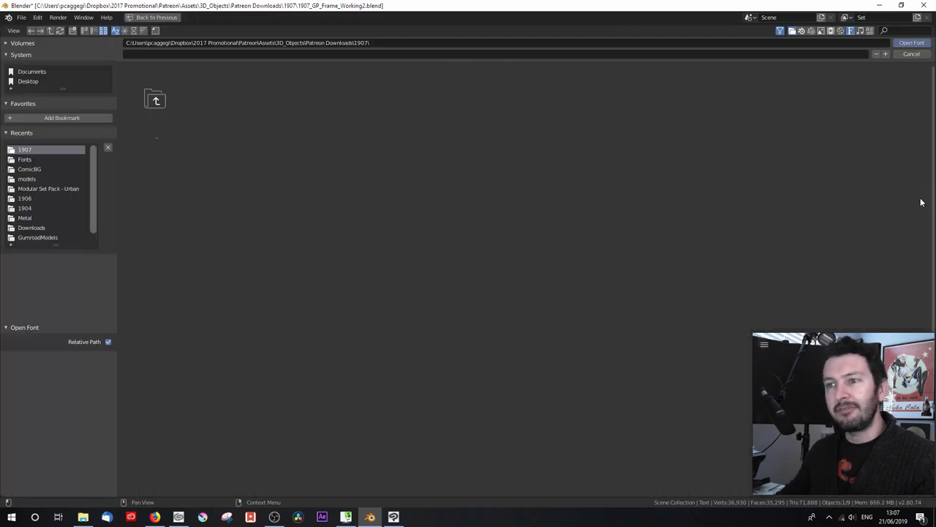
pyautogui.click(26, 159)
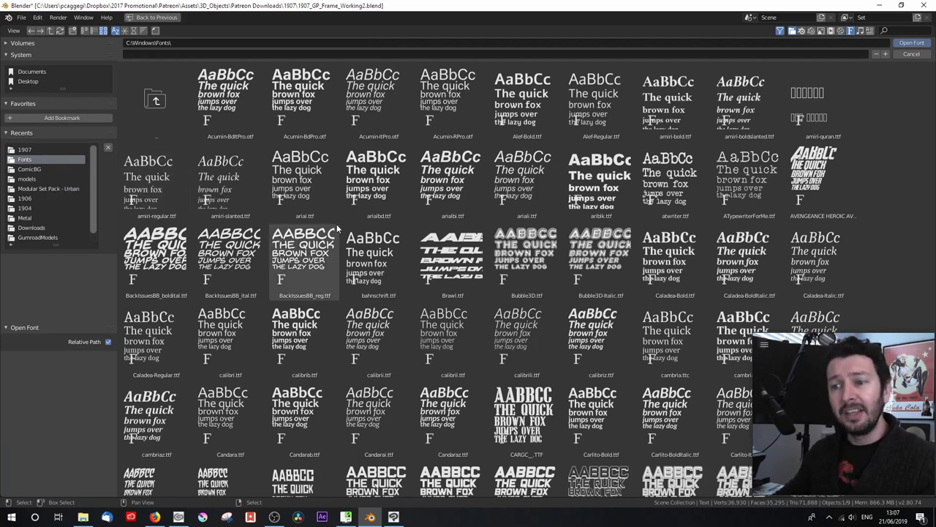
pyautogui.click(311, 258)
pyautogui.doubleClick(310, 258)
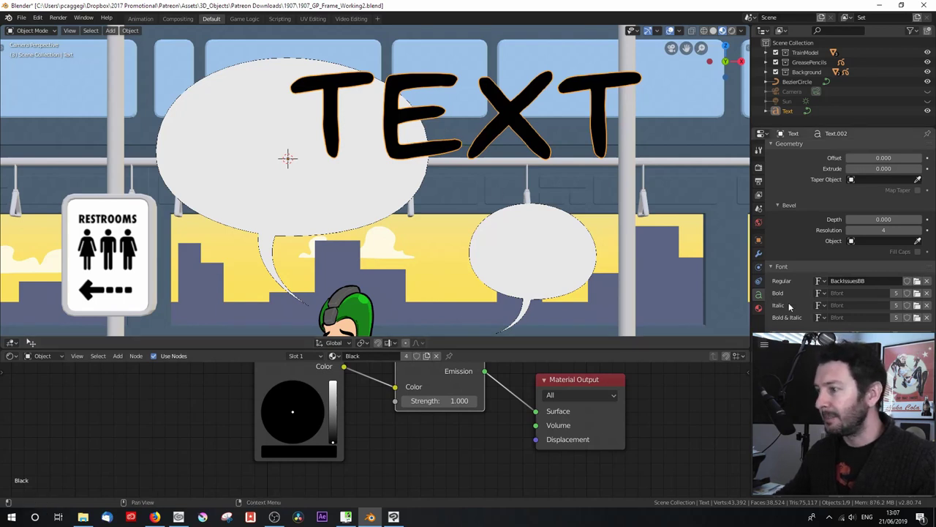
pyautogui.scroll(-4, 790, 306)
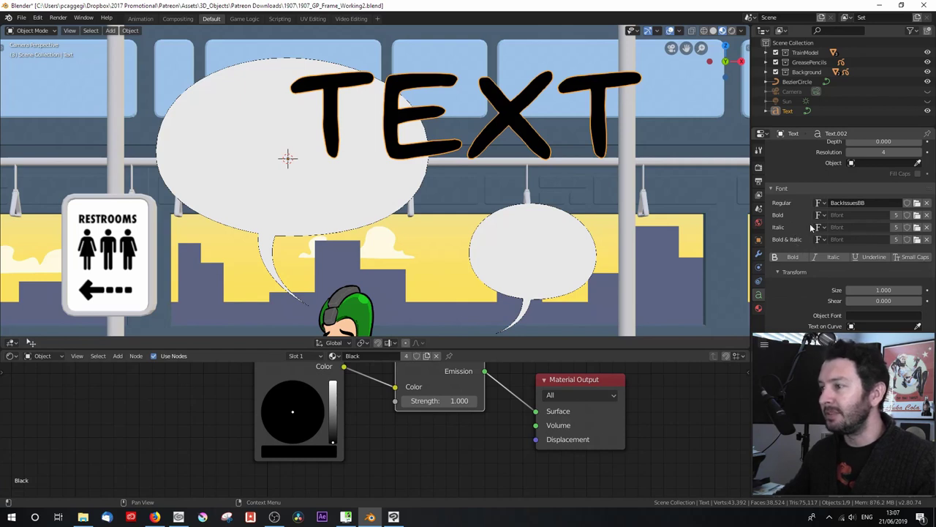
pyautogui.click(918, 215)
pyautogui.click(44, 150)
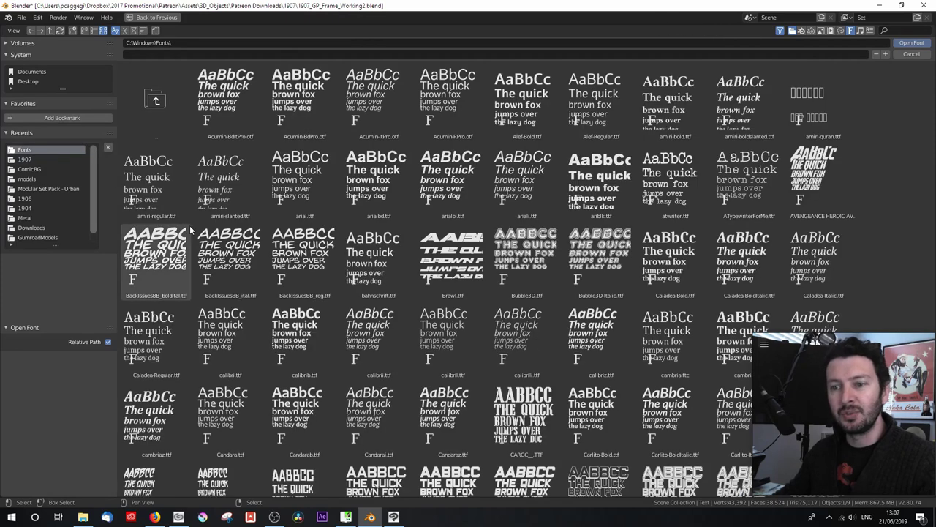
pyautogui.doubleClick(259, 257)
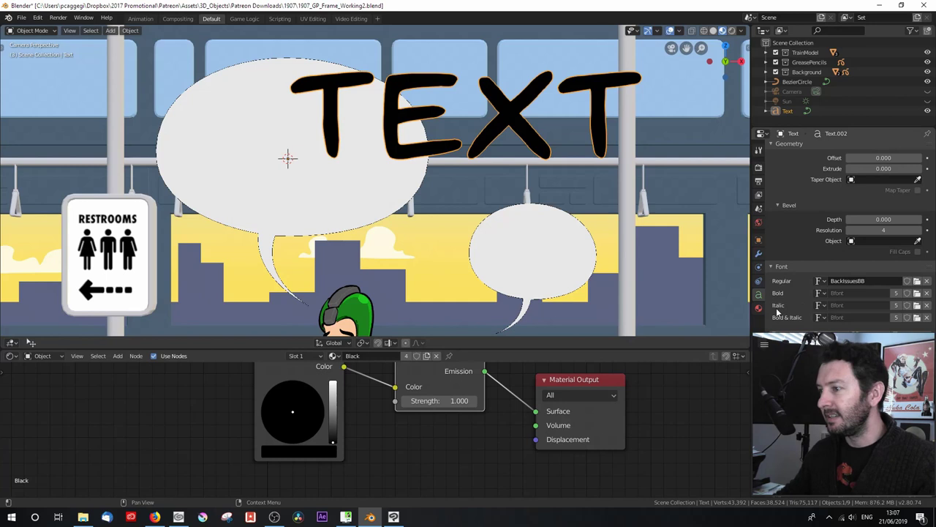
# Load BackIssuesBB_ital.ttf as the text's italic font and BackIssuesBB_boldital.ttf as its bold italic font
pyautogui.click(917, 316)
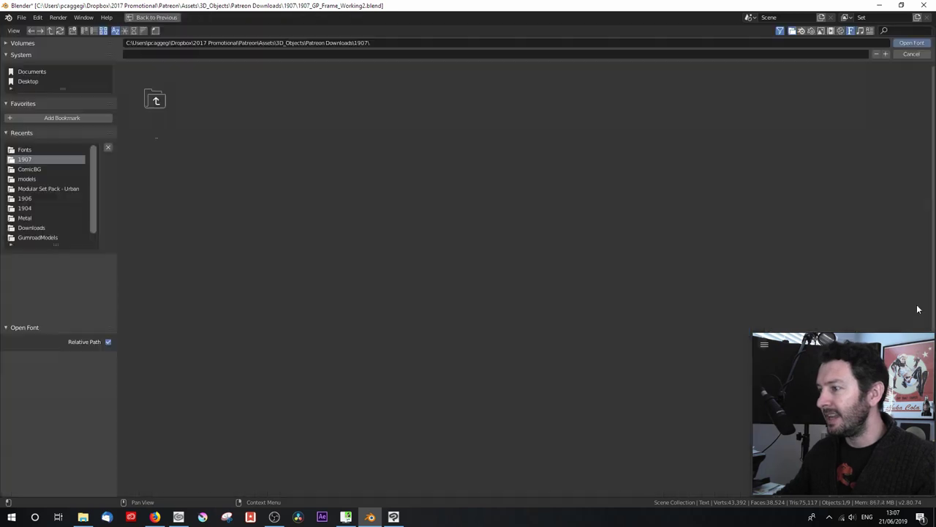
pyautogui.click(63, 150)
pyautogui.doubleClick(238, 265)
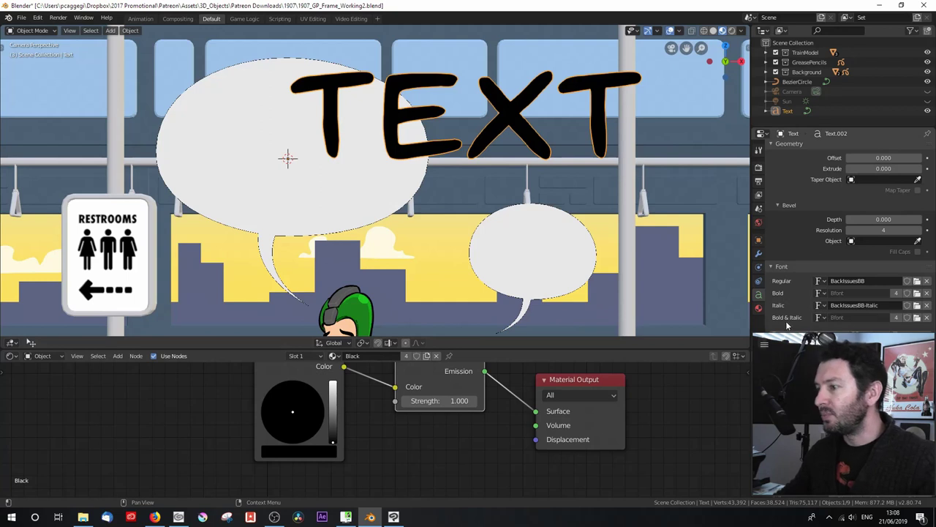
pyautogui.click(918, 317)
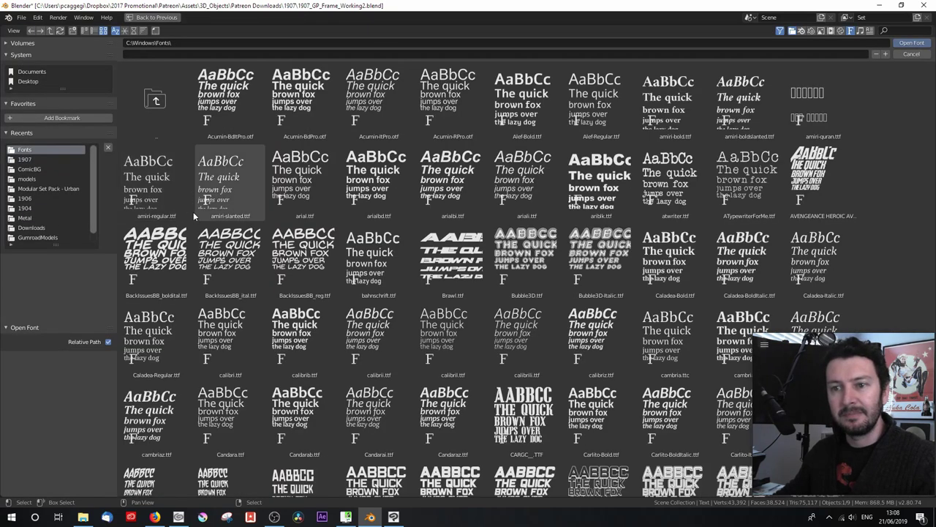
pyautogui.doubleClick(157, 269)
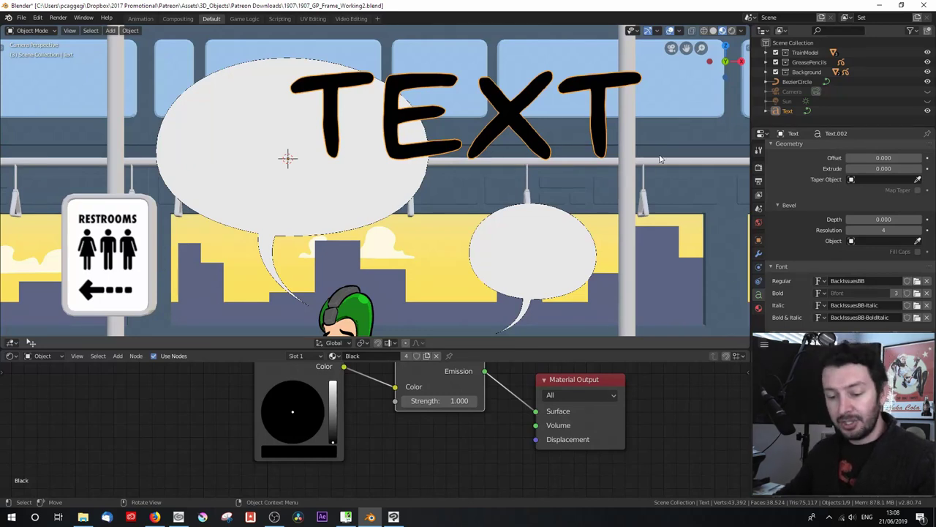
# Scale the text object down to about 0.27 and move it into the upper part of the large speech bubble
pyautogui.press('s')
pyautogui.click(370, 158)
pyautogui.press('g')
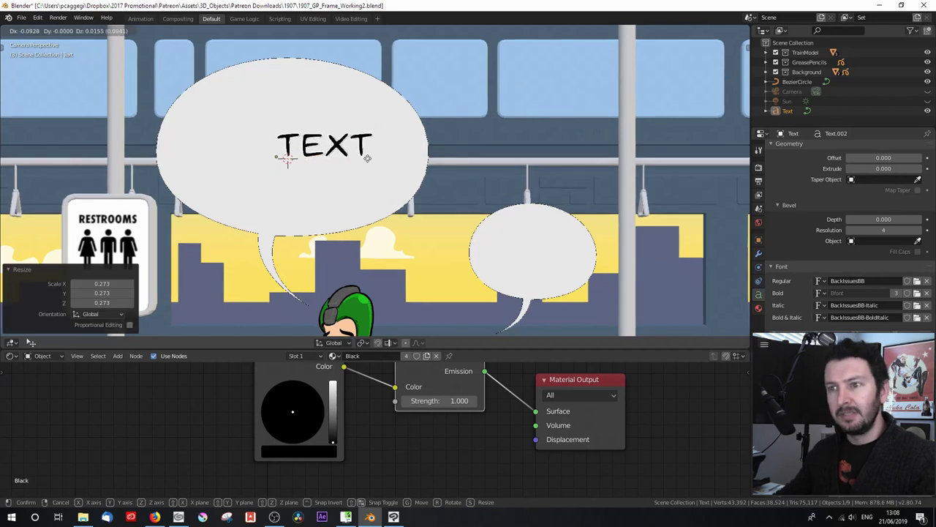
pyautogui.click(325, 118)
# In the right side view, move the text about 0.007 along negative Y, just in front of the bubble, and return to the camera view
pyautogui.scroll(-3, 322, 146)
pyautogui.press('KP_3')
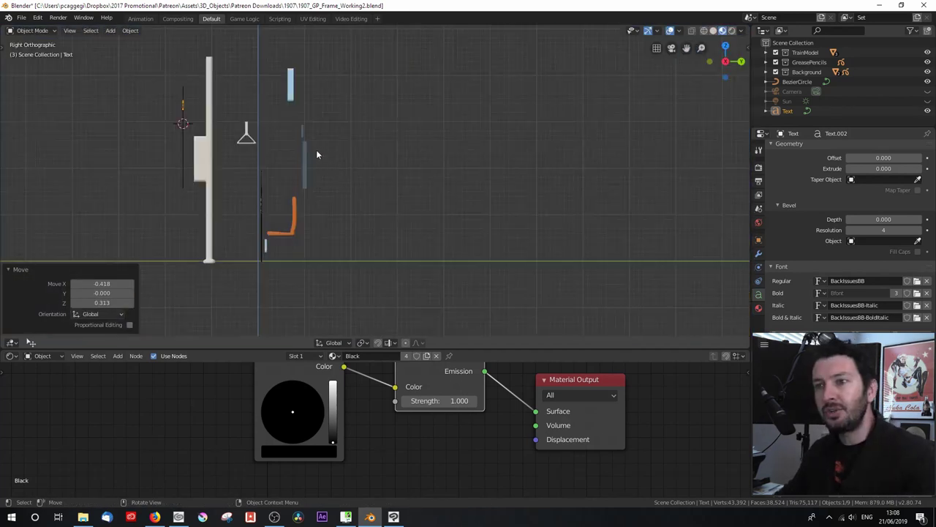
pyautogui.scroll(2, 316, 154)
pyautogui.keyDown('shift'); pyautogui.moveTo(143, 134); pyautogui.dragTo(399, 237, button='middle'); pyautogui.keyUp('shift')
pyautogui.scroll(4, 381, 207)
pyautogui.scroll(3, 311, 190)
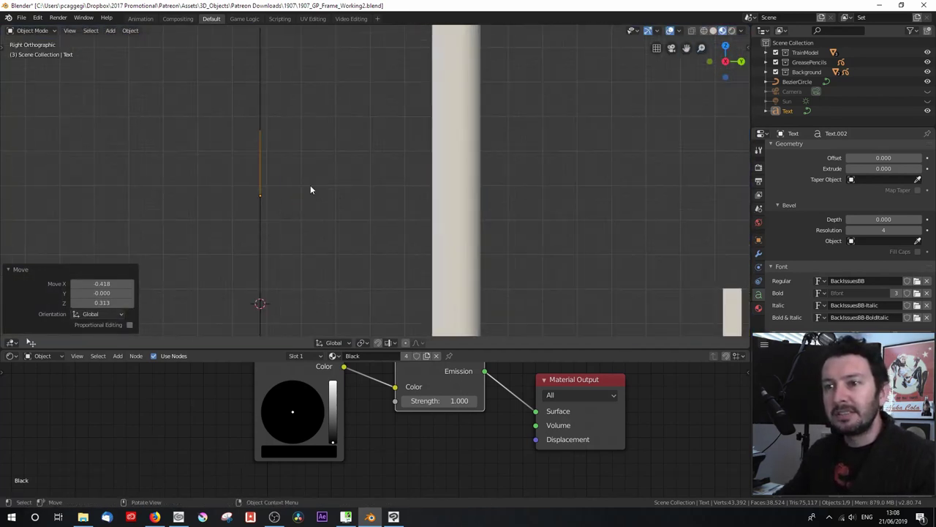
pyautogui.press('g')
pyautogui.press('y')
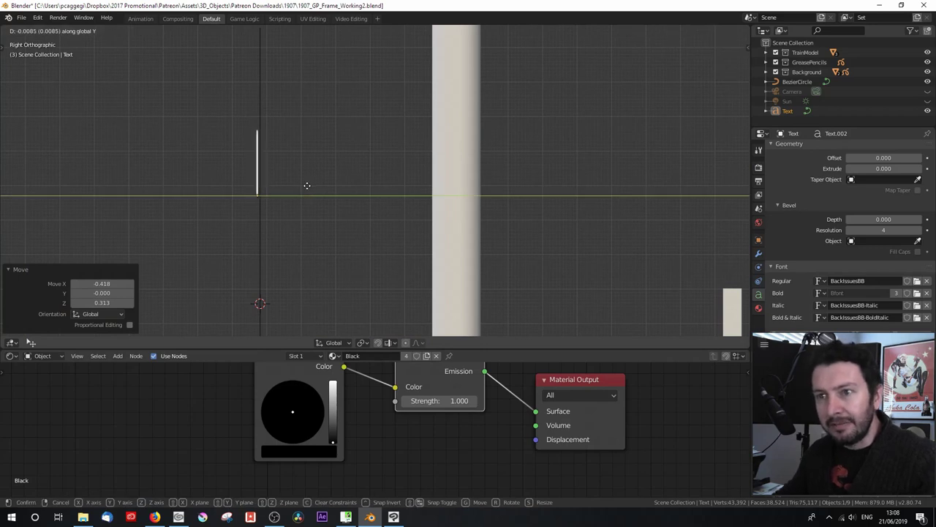
pyautogui.click(308, 184)
pyautogui.press('KP_0')
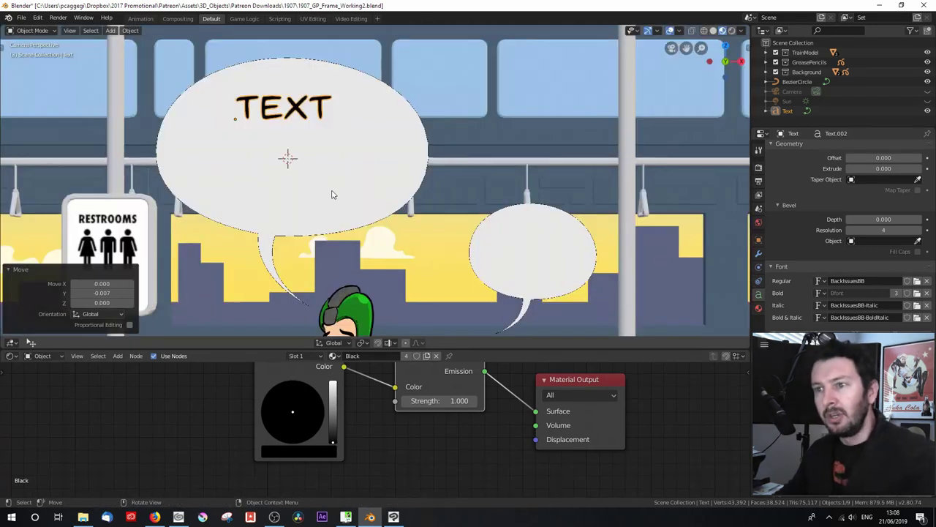
# Replace the placeholder text in the large bubble with "HEY,"
pyautogui.press('Tab')
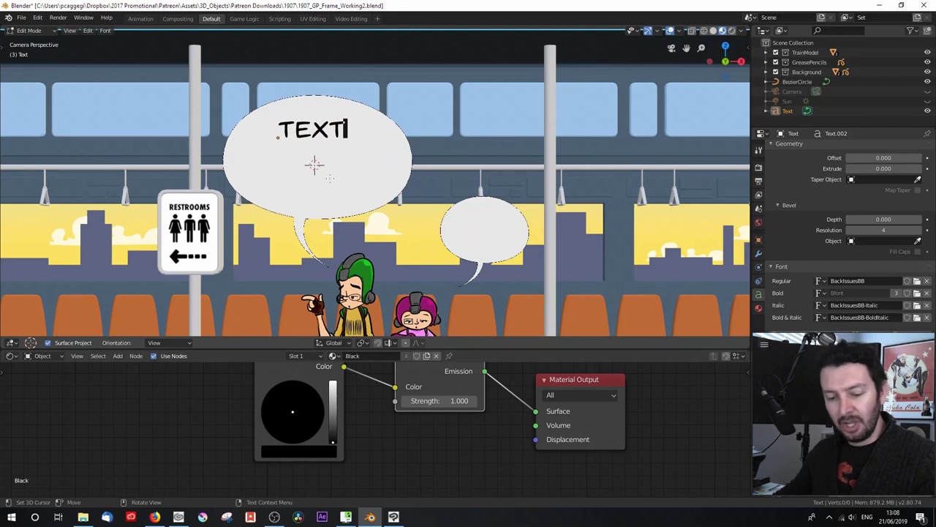
pyautogui.press('BackSpace')
pyautogui.press('BackSpace')
pyautogui.press('BackSpace')
pyautogui.press('BackSpace')
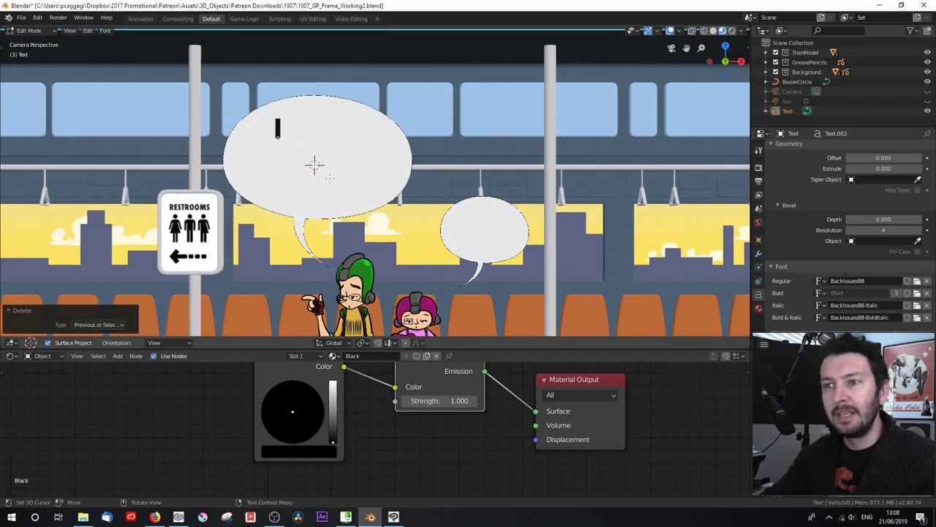
pyautogui.write('HEY!')
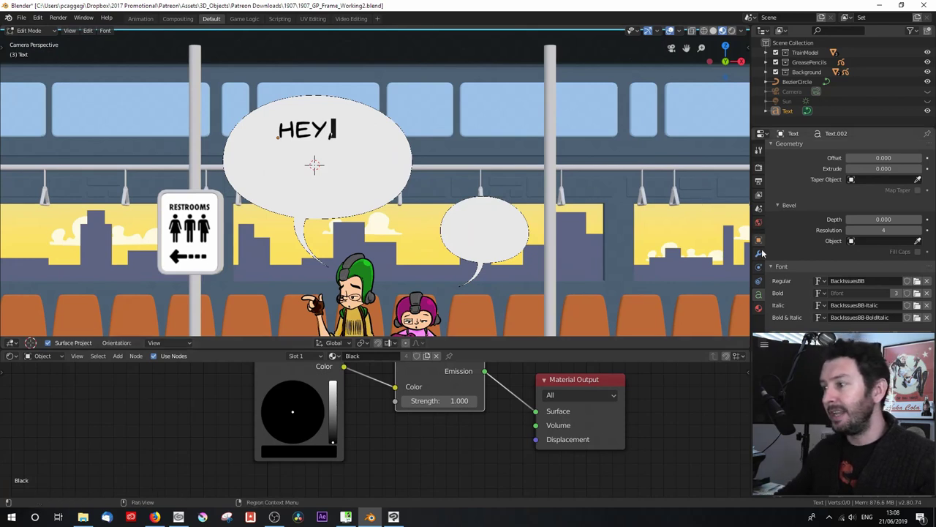
# Add the word "LOOK" in bold italic after "HEY," and start a new line
pyautogui.scroll(-3, 792, 293)
pyautogui.click(794, 257)
pyautogui.click(830, 258)
pyautogui.write(', ')
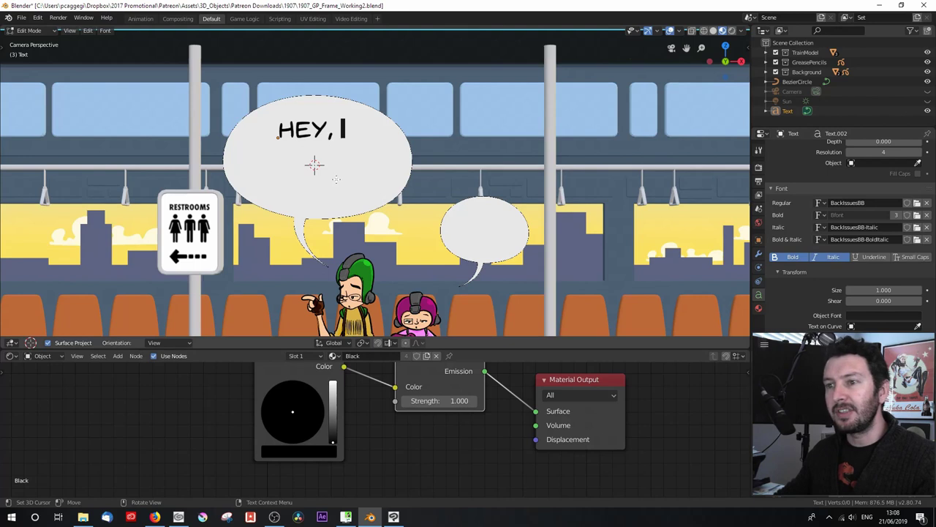
pyautogui.write('LOOK')
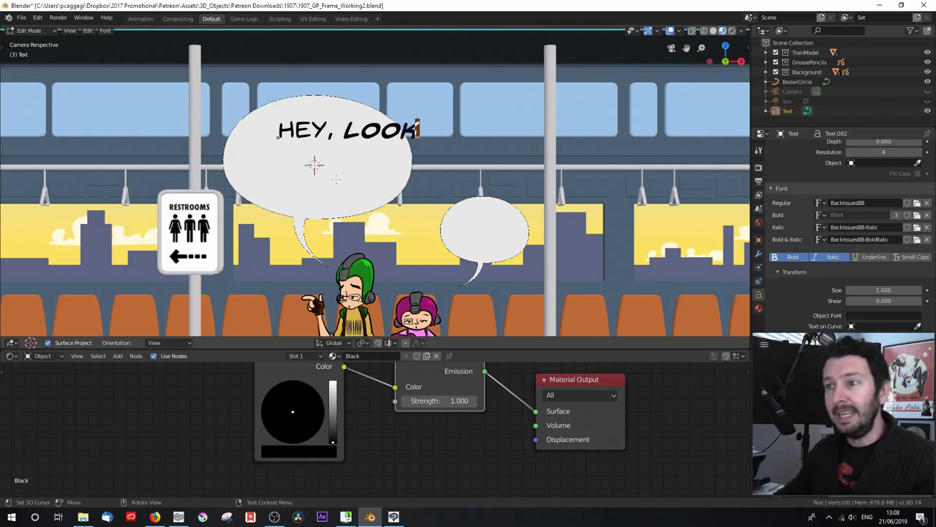
pyautogui.press('Return')
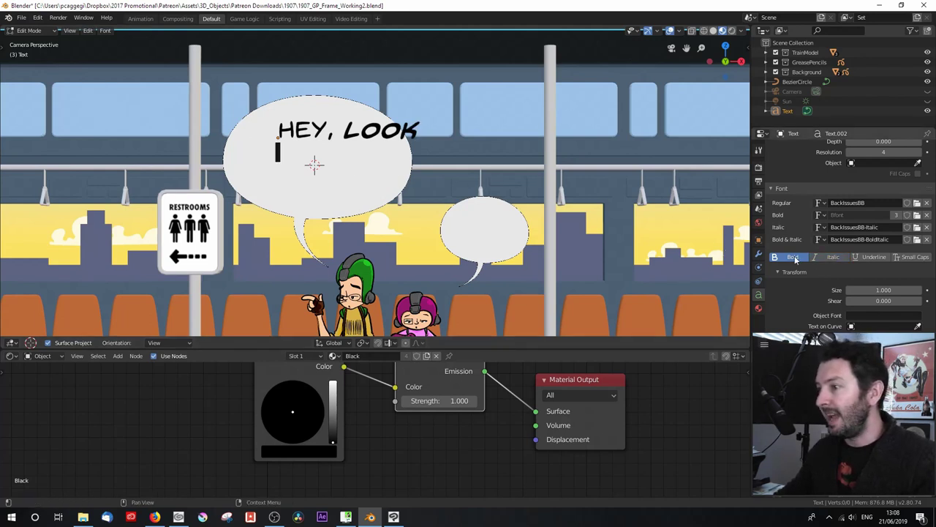
# Write "WHAT' IN THE" in the regular style on the second line and "NEXT" in bold italic on the third
pyautogui.write('WHA')
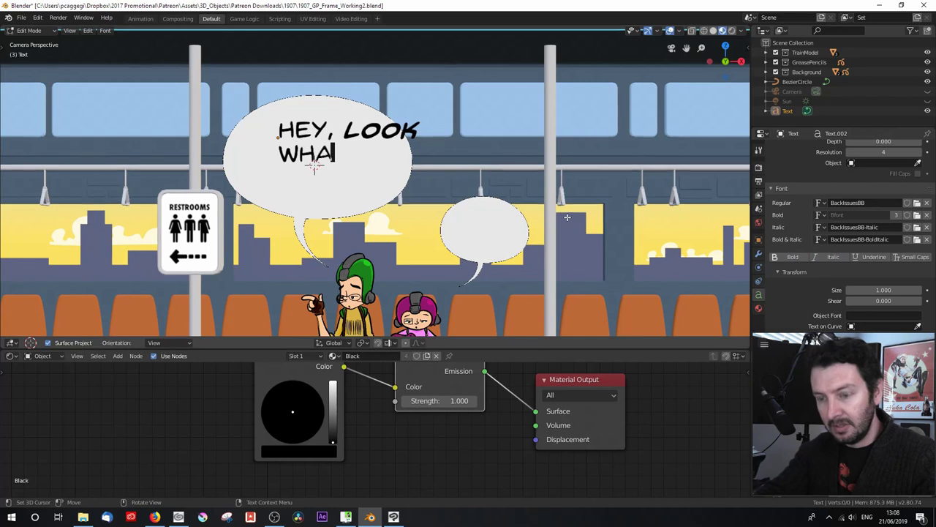
pyautogui.write("T' IN THE")
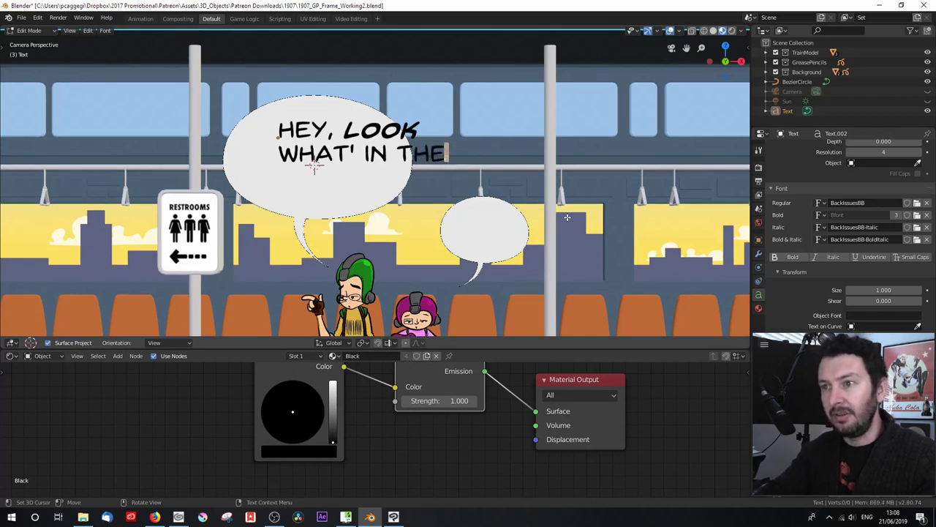
pyautogui.press('Return')
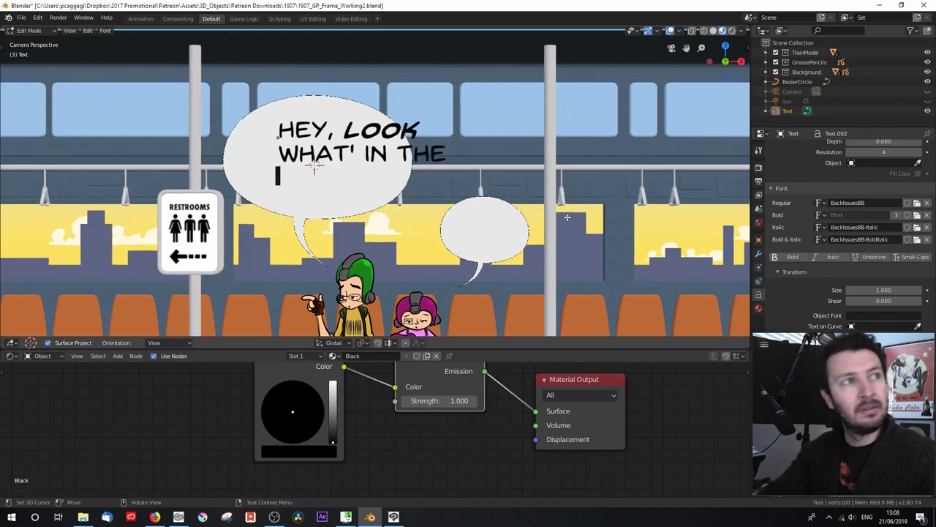
pyautogui.click(833, 257)
pyautogui.click(792, 257)
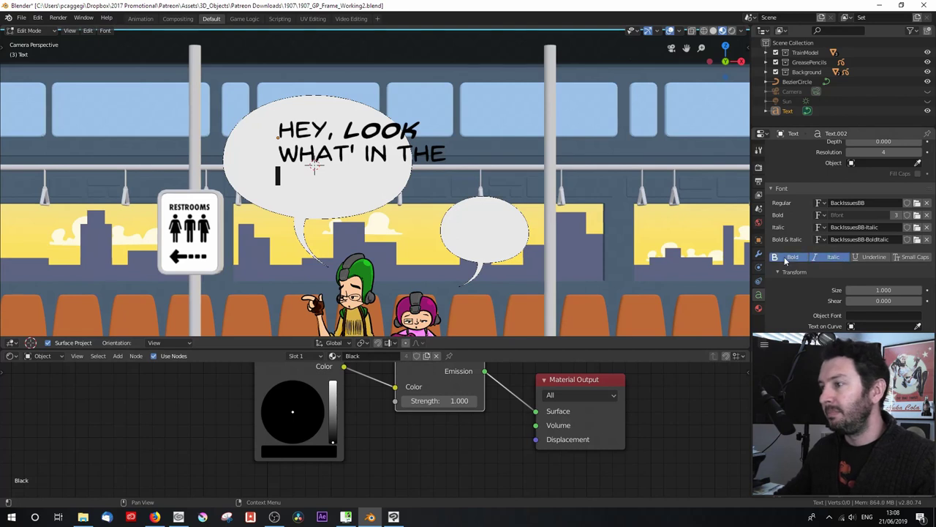
pyautogui.write('NEXTi')
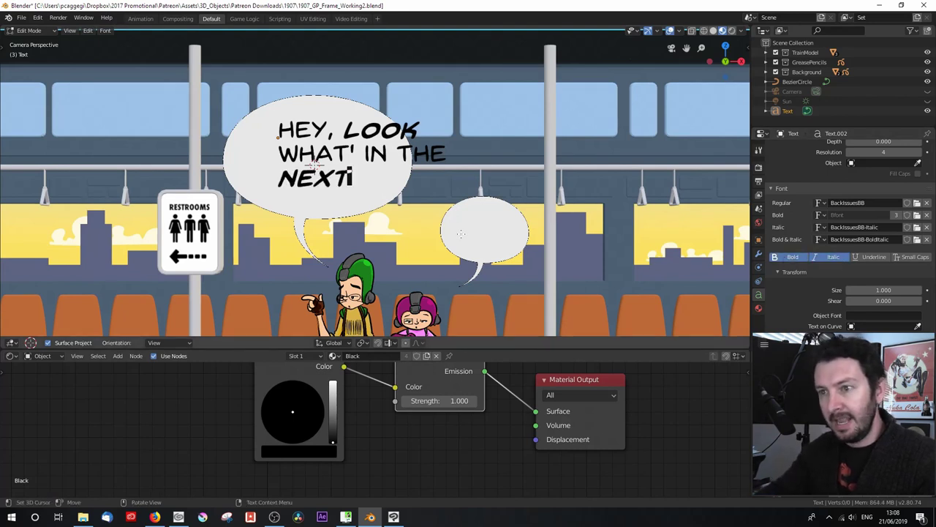
# Switch back to the regular style and finish the lettering with "CAR? DO" and a fourth line reading "YOU THINK..."
pyautogui.click(834, 257)
pyautogui.click(793, 257)
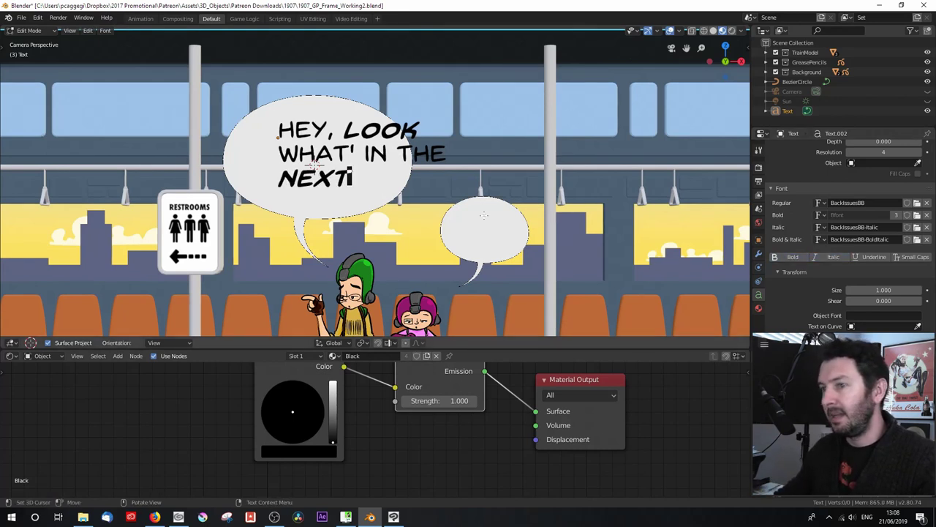
pyautogui.press('BackSpace')
pyautogui.write('!')
pyautogui.write(' CAR')
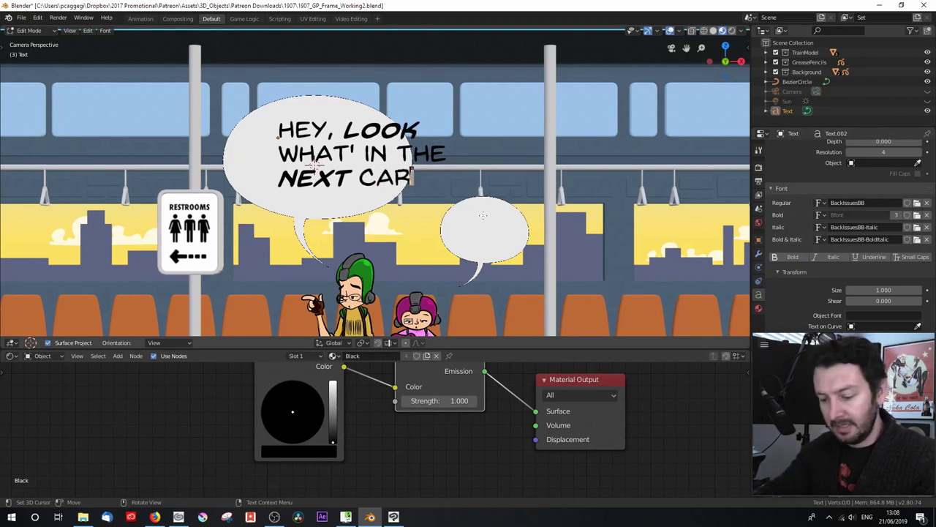
pyautogui.write('? DO')
pyautogui.press('Return')
pyautogui.write('YOU THIN')
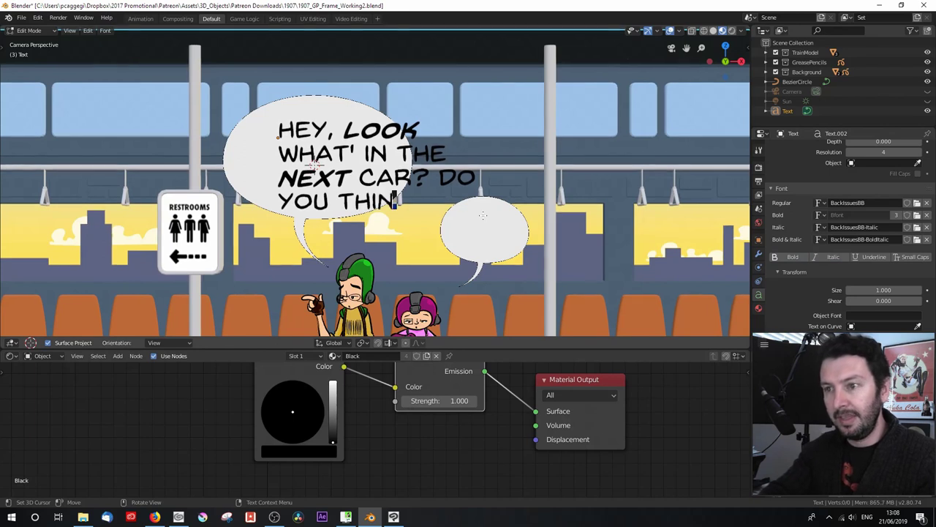
pyautogui.write('K...')
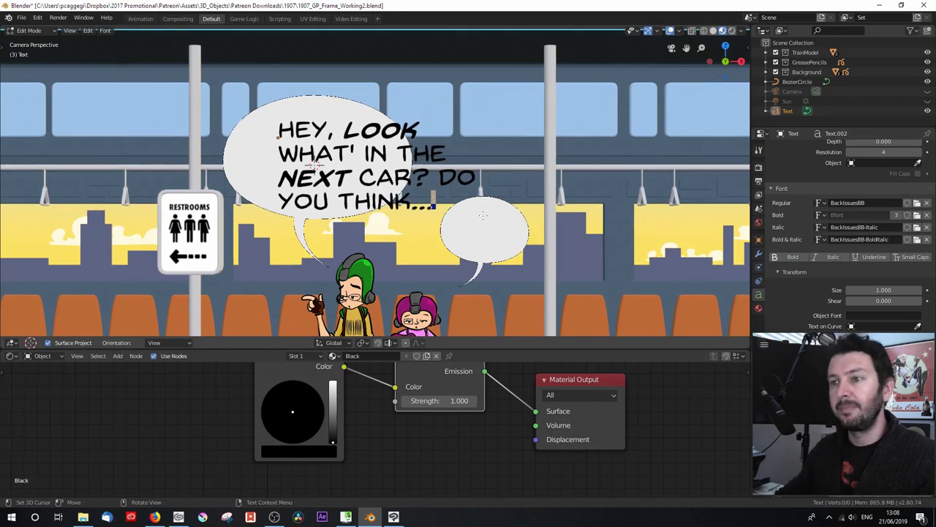
# Set the text's horizontal paragraph alignment to Center and leave text editing
pyautogui.scroll(-6, 825, 277)
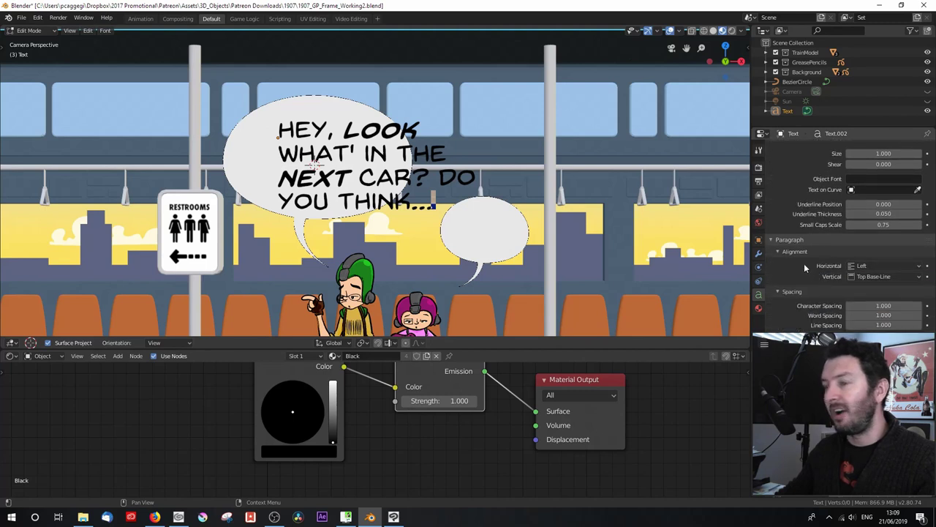
pyautogui.click(866, 266)
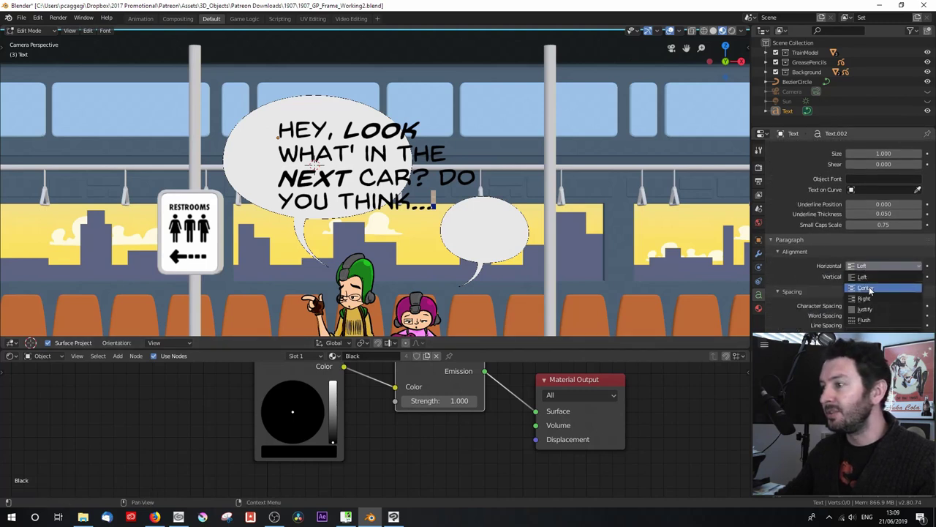
pyautogui.click(869, 288)
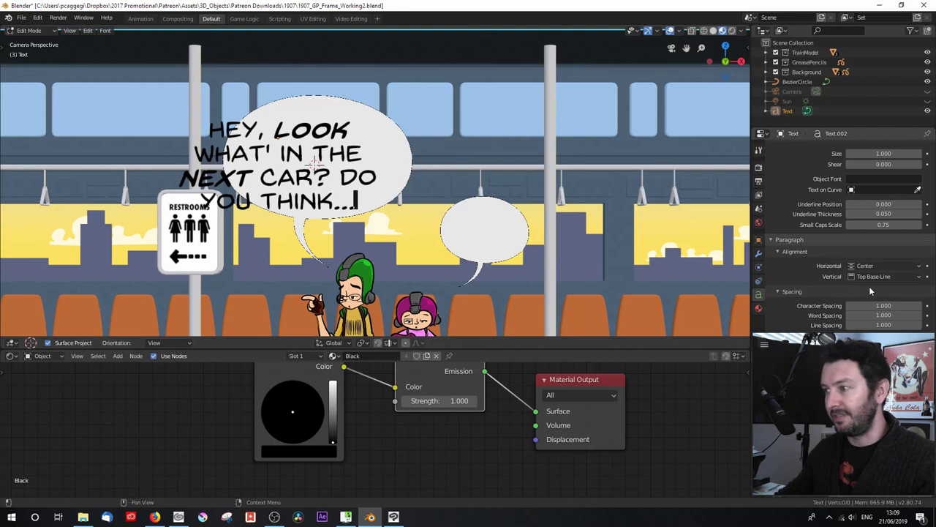
pyautogui.press('Tab')
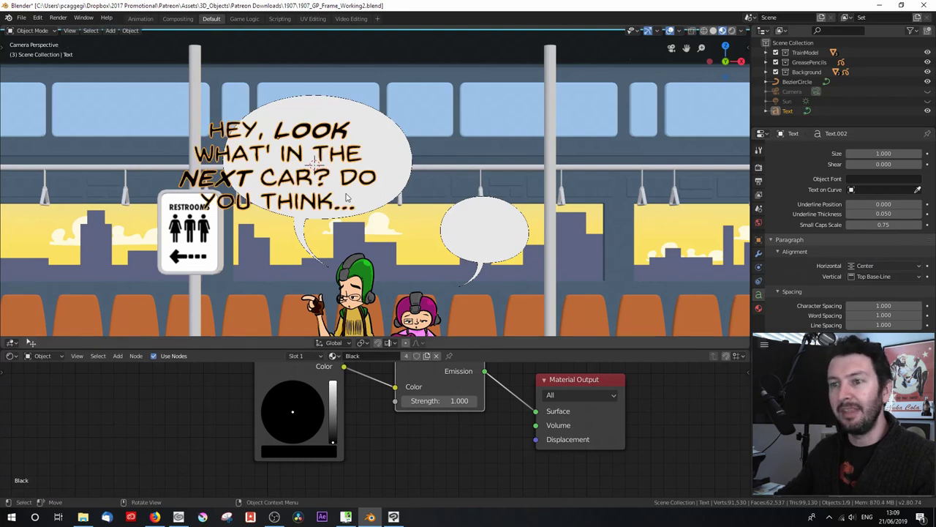
# Scale the four-line text down to about 0.77 and center it inside the large speech bubble
pyautogui.press('g')
pyautogui.click(388, 189)
pyautogui.press('s')
pyautogui.click(395, 181)
pyautogui.press('g')
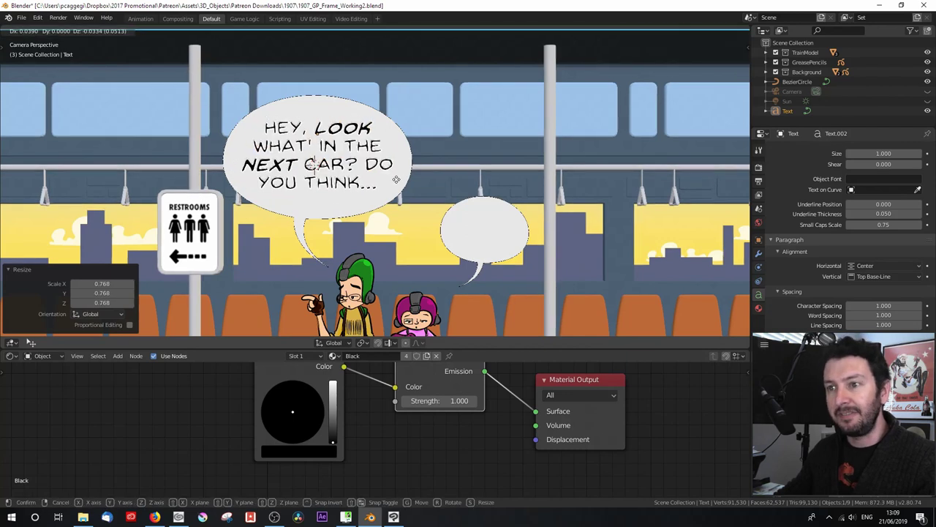
pyautogui.click(398, 185)
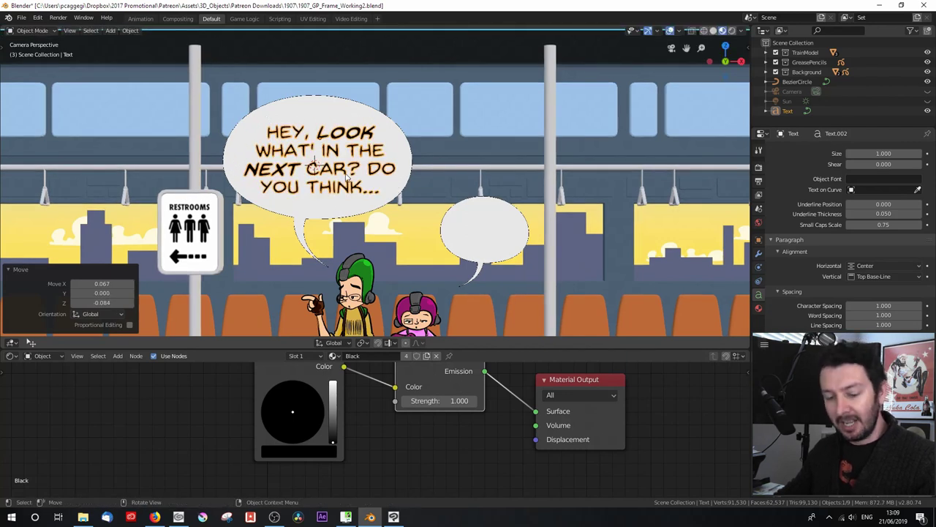
# Duplicate the lettering over the smaller bubble and delete all of the copy's text except the bold italic word "LOOK"
pyautogui.hotkey('shift', 'd')
pyautogui.click(517, 248)
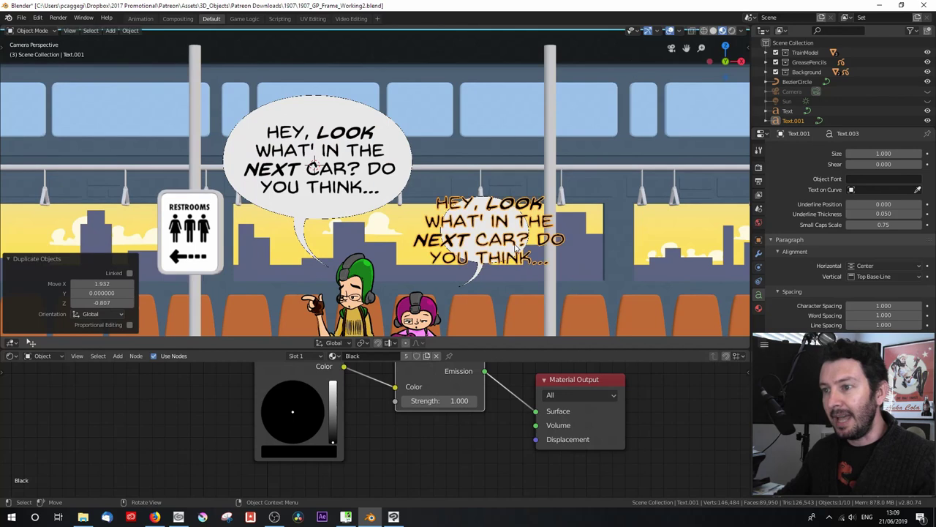
pyautogui.press('Tab')
pyautogui.press('BackSpace')
pyautogui.press('BackSpace')
pyautogui.press('BackSpace')
pyautogui.press('BackSpace')
pyautogui.press('BackSpace')
pyautogui.press('BackSpace')
pyautogui.press('BackSpace')
pyautogui.press('BackSpace')
pyautogui.press('BackSpace')
pyautogui.press('BackSpace')
pyautogui.press('BackSpace')
pyautogui.press('BackSpace')
pyautogui.press('BackSpace')
pyautogui.press('BackSpace')
pyautogui.press('BackSpace')
pyautogui.press('BackSpace')
pyautogui.press('BackSpace')
pyautogui.press('BackSpace')
pyautogui.press('BackSpace')
pyautogui.press('BackSpace')
pyautogui.press('BackSpace')
pyautogui.press('BackSpace')
pyautogui.press('BackSpace')
pyautogui.press('BackSpace')
pyautogui.press('BackSpace')
pyautogui.press('BackSpace')
pyautogui.press('BackSpace')
pyautogui.press('BackSpace')
pyautogui.press('BackSpace')
pyautogui.press('BackSpace')
pyautogui.press('BackSpace')
pyautogui.press('BackSpace')
pyautogui.press('BackSpace')
pyautogui.press('BackSpace')
pyautogui.press('BackSpace')
pyautogui.press('BackSpace')
pyautogui.press('BackSpace')
pyautogui.press('BackSpace')
pyautogui.press('Left')
pyautogui.press('Left')
pyautogui.press('Left')
pyautogui.press('Left')
pyautogui.press('Left')
pyautogui.press('BackSpace')
pyautogui.press('BackSpace')
pyautogui.press('BackSpace')
pyautogui.press('BackSpace')
pyautogui.press('BackSpace')
pyautogui.press('Right')
pyautogui.press('Right')
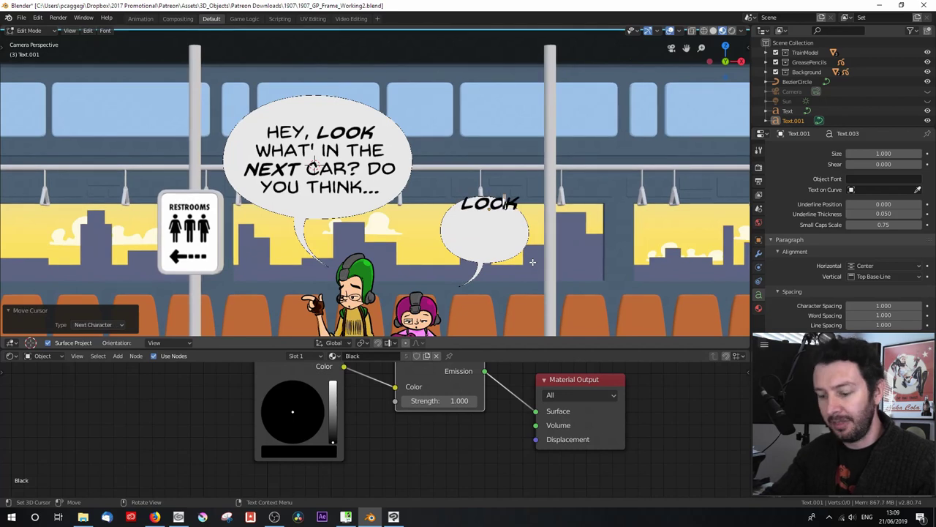
# Rewrite the duplicate as "NOPE!" in the bold italic style and center it inside the smaller bubble
pyautogui.write('NOPE')
pyautogui.press('Right')
pyautogui.press('BackSpace')
pyautogui.write('!')
pyautogui.press('Left')
pyautogui.press('Left')
pyautogui.press('Left')
pyautogui.press('Left')
pyautogui.press('Left')
pyautogui.press('BackSpace')
pyautogui.press('BackSpace')
pyautogui.press('BackSpace')
pyautogui.press('Tab')
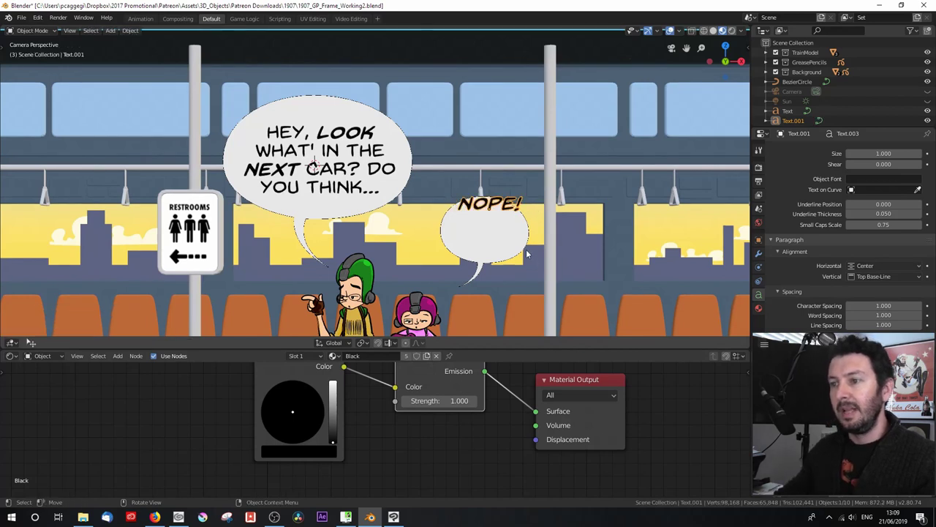
pyautogui.press('g')
pyautogui.click(496, 234)
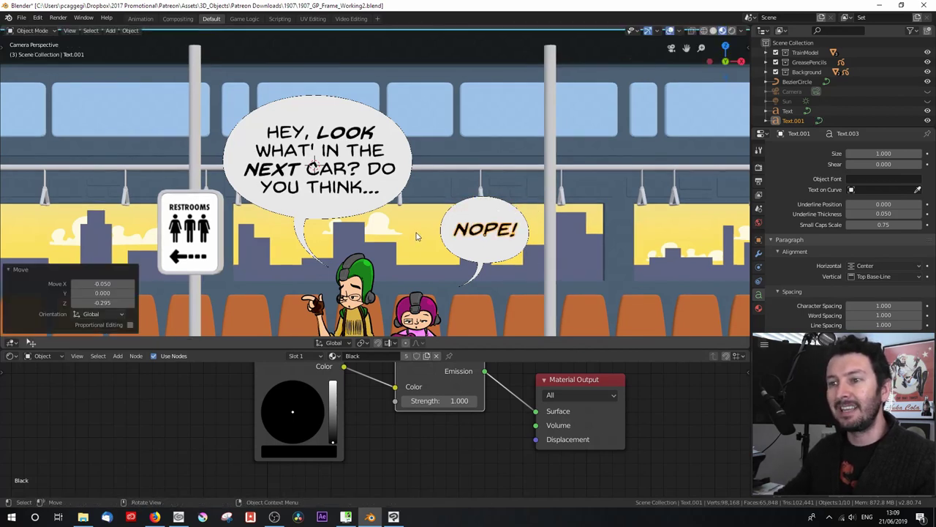
# Nudge the large bubble's lettering upward by about 0.05 to center it better
pyautogui.scroll(-2, 416, 236)
pyautogui.moveTo(342, 195); pyautogui.dragTo(346, 191)
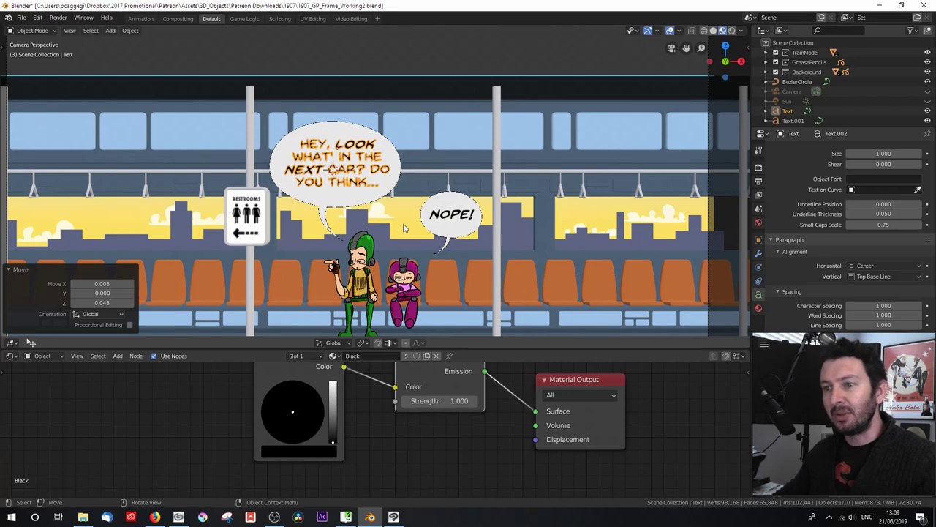
# Render the frame, inspect the lettered bubbles in the result, and return to the camera view with nothing selected
pyautogui.scroll(3, 403, 229)
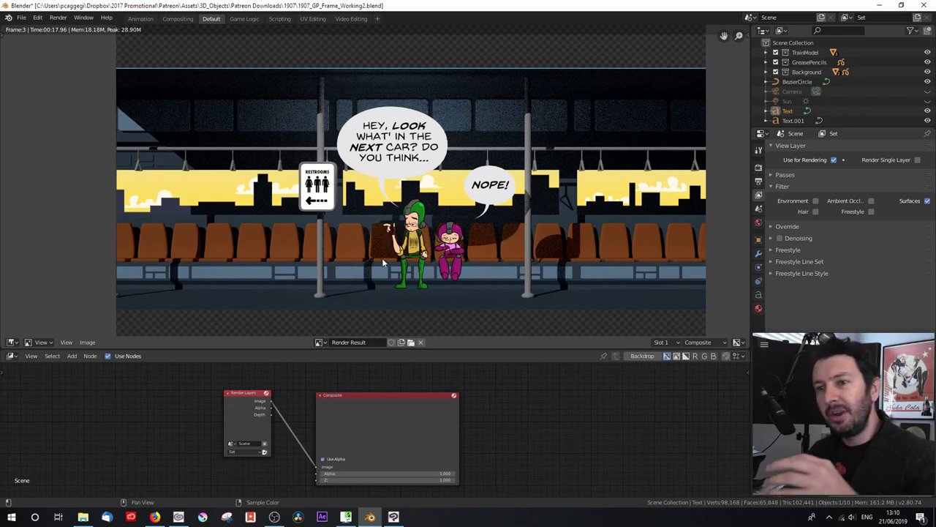
pyautogui.scroll(1, 377, 231)
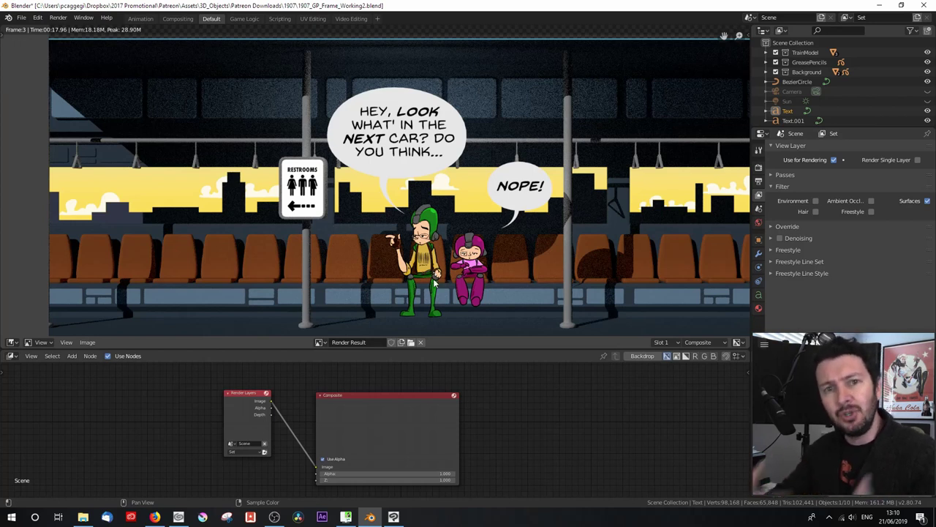
pyautogui.press('Escape')
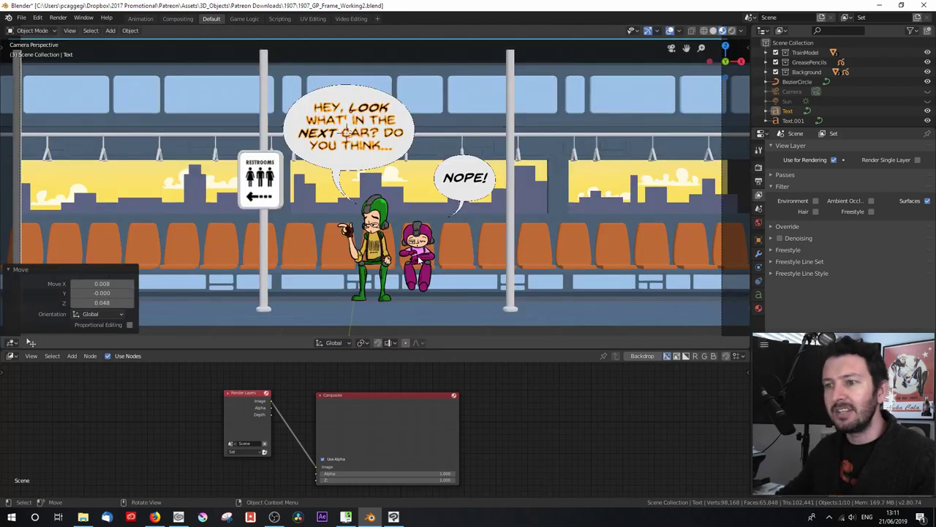
pyautogui.hotkey('alt', 'a')
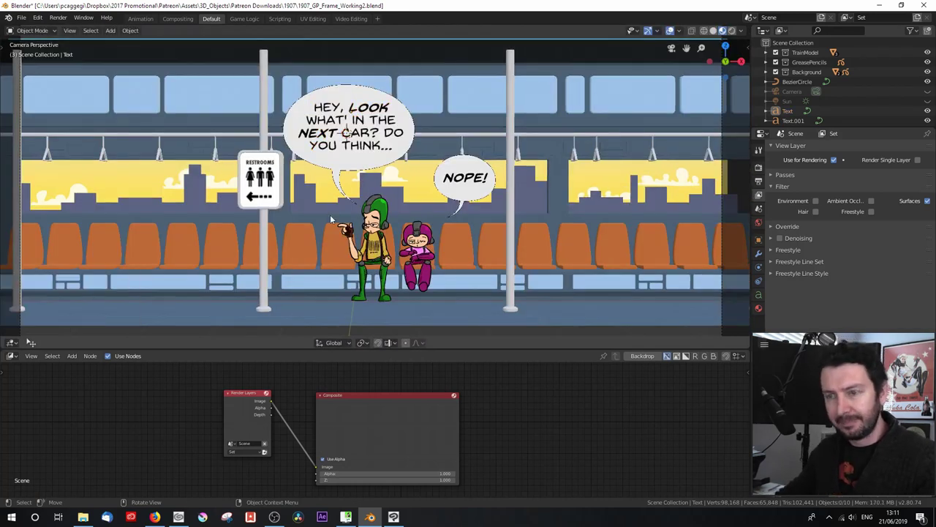
# Reveal all hidden objects and move the camera by about -4.908 along its local Z axis and -0.043 along local X
pyautogui.moveTo(878, 129); pyautogui.dragTo(878, 176)
pyautogui.hotkey('alt', 'h')
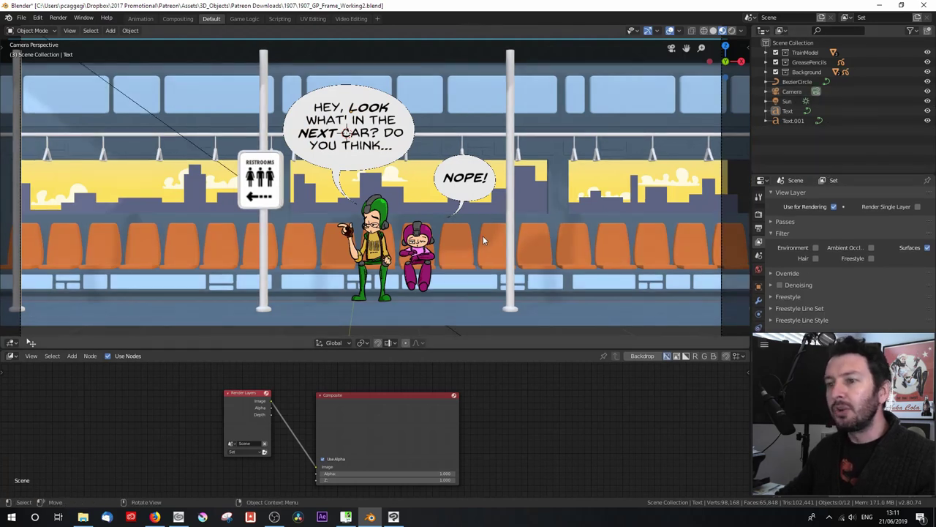
pyautogui.scroll(-3, 454, 248)
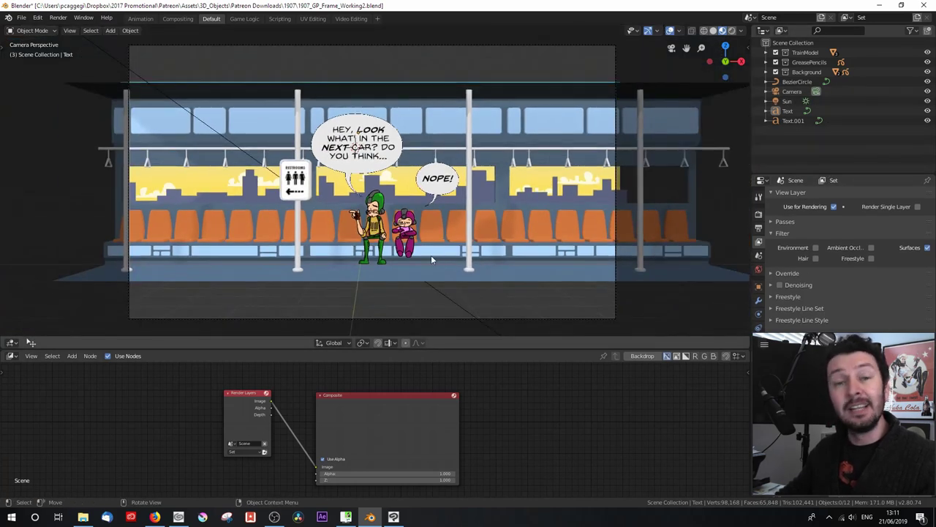
pyautogui.click(460, 322)
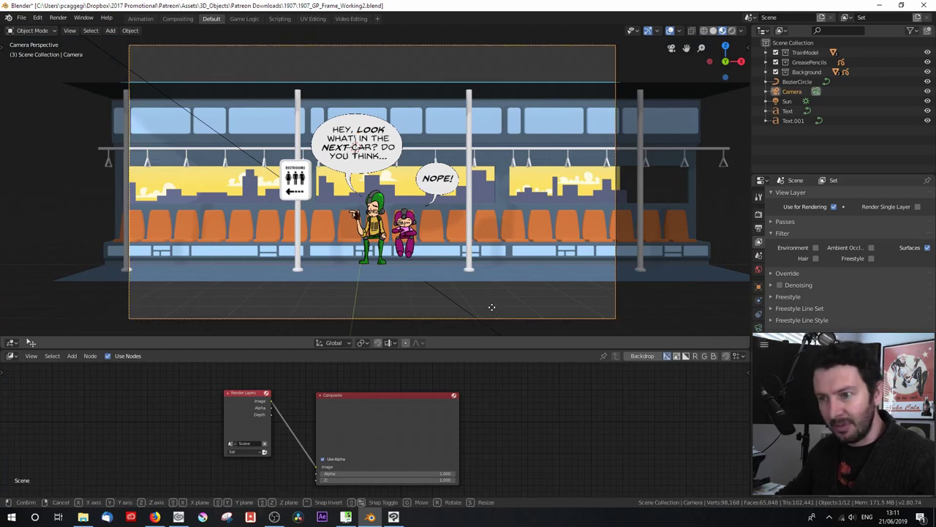
pyautogui.press('g')
pyautogui.press('z')
pyautogui.press('z')
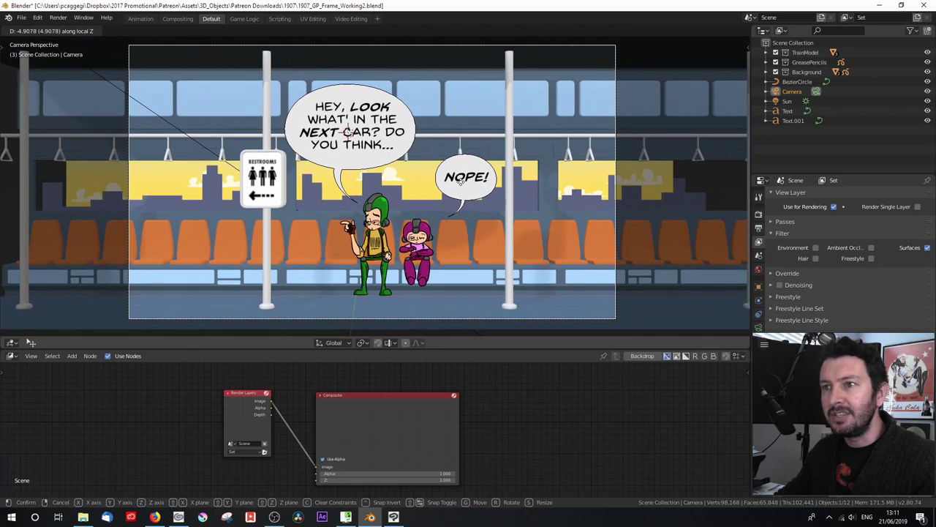
pyautogui.click(460, 182)
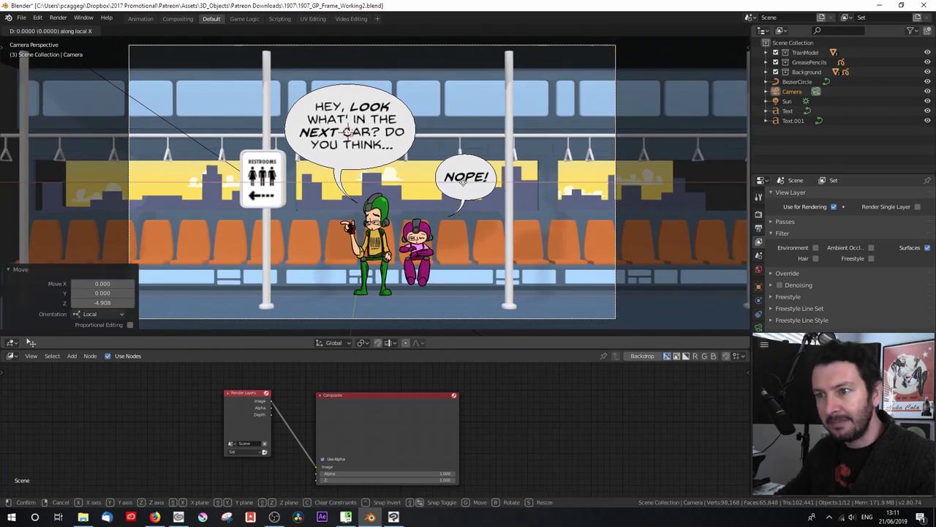
# Create a new collection in the scene and name it "Text"
pyautogui.click(806, 72)
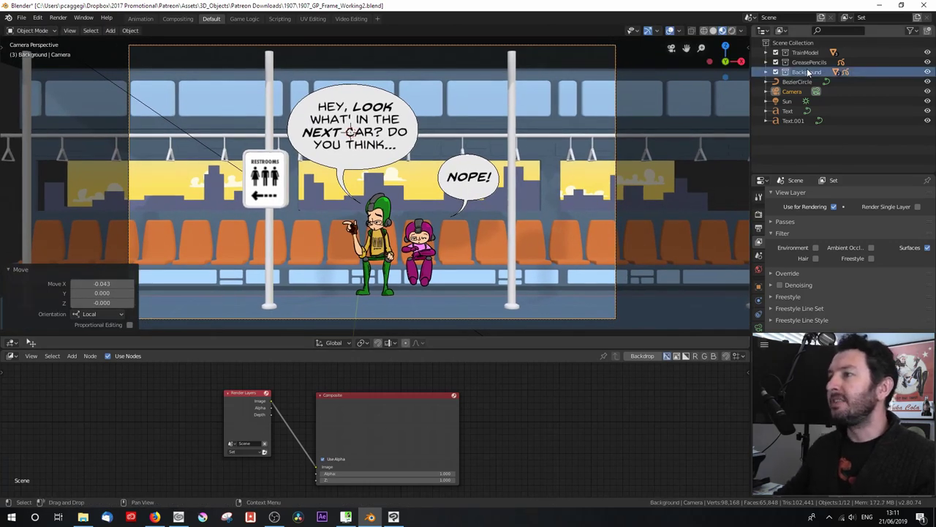
pyautogui.hotkey('ctrl', 'z')
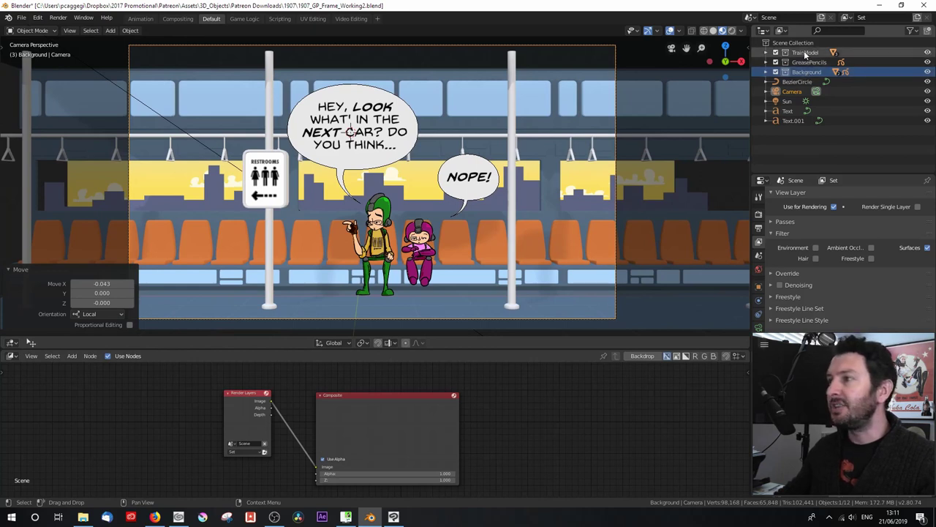
pyautogui.click(807, 63)
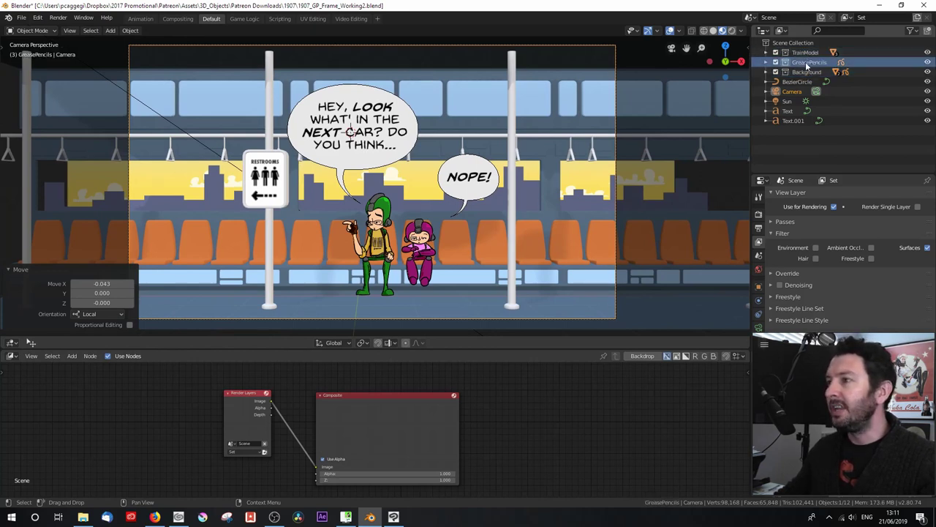
pyautogui.rightClick(807, 143)
pyautogui.click(808, 143)
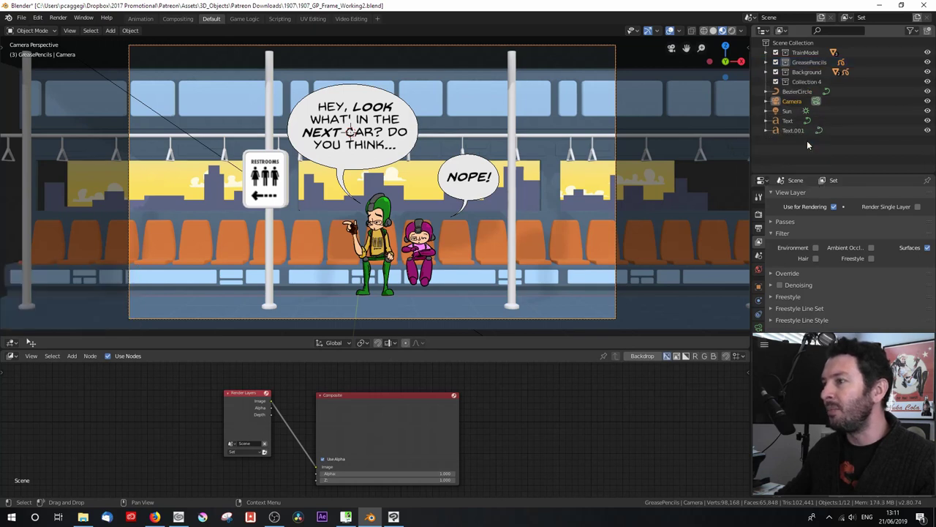
pyautogui.doubleClick(797, 82)
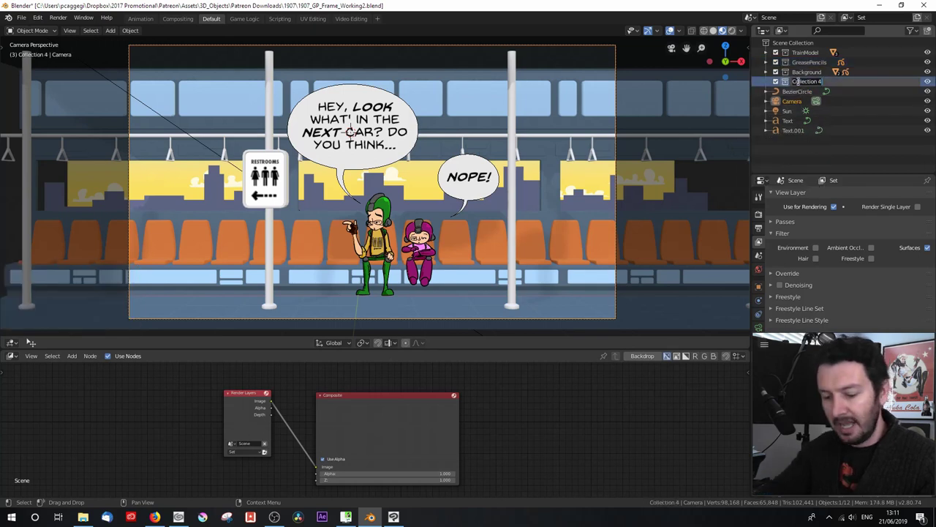
pyautogui.write('Text')
pyautogui.press('Return')
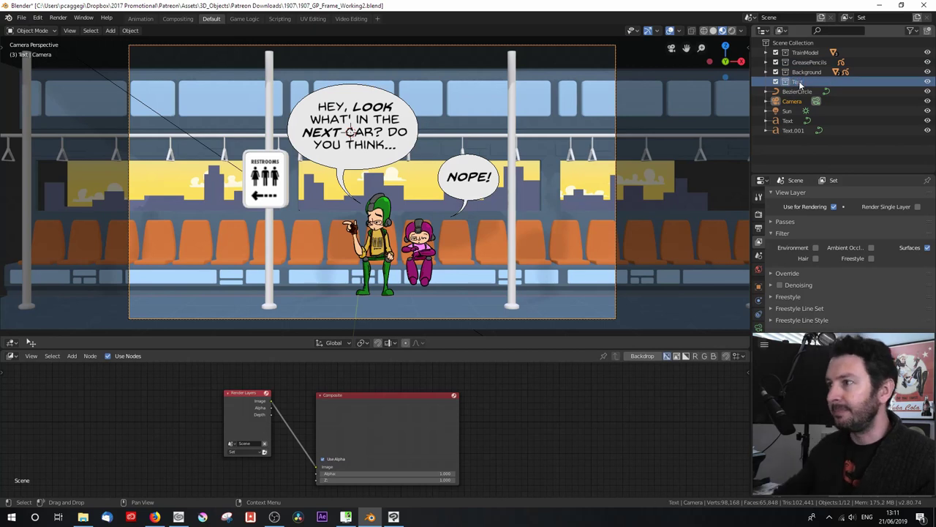
# Move the BezierCircle object into the Text collection and rename it "SpeechBalloon"
pyautogui.moveTo(794, 91); pyautogui.dragTo(796, 83)
pyautogui.doubleClick(802, 92)
pyautogui.write('Speech')
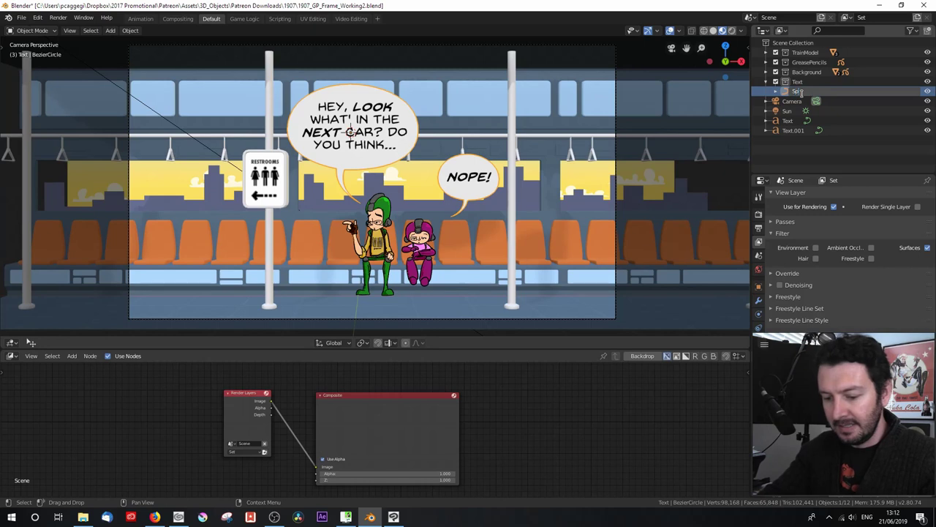
pyautogui.write('Balloon')
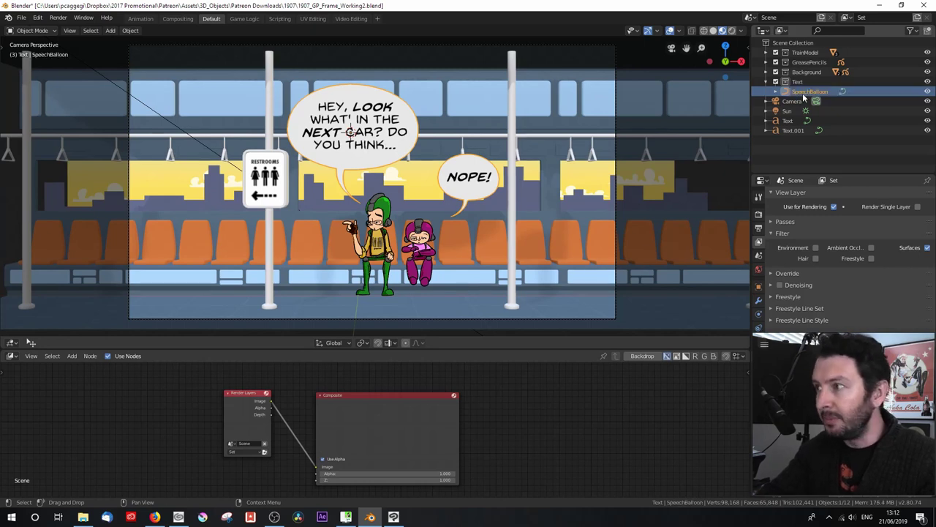
pyautogui.press('Return')
# Move both lettering objects into the Text collection and collapse its contents
pyautogui.click(794, 120)
pyautogui.keyDown('ctrl'); pyautogui.click(794, 131); pyautogui.keyUp('ctrl')
pyautogui.moveTo(793, 130); pyautogui.dragTo(800, 82)
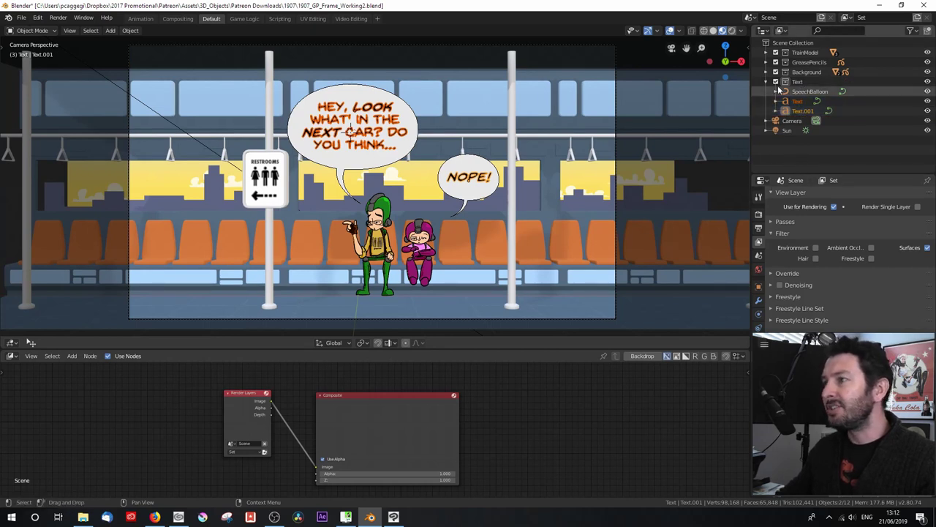
pyautogui.click(766, 82)
# Toggle the Text, Background, GreasePencils and TrainModel collections off and on in turn to check what each contains
pyautogui.click(776, 82)
pyautogui.click(776, 82)
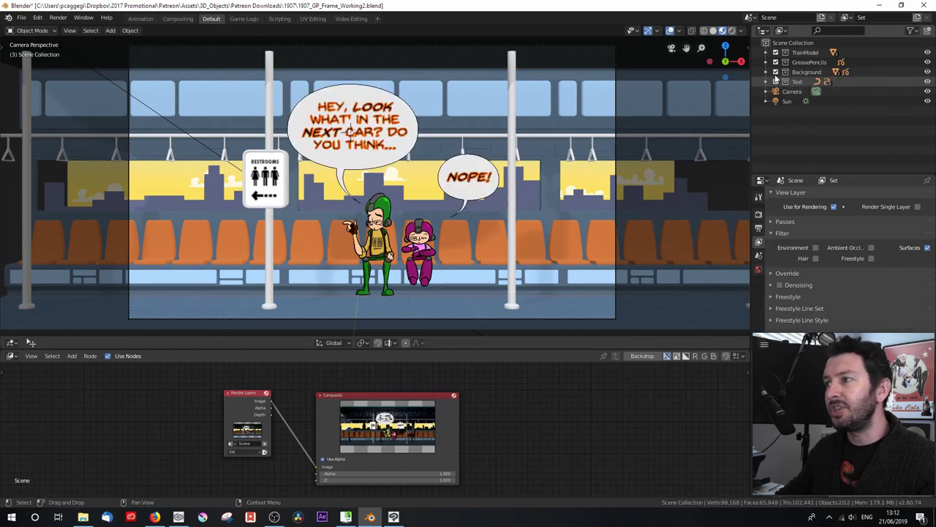
pyautogui.click(776, 72)
pyautogui.click(776, 72)
pyautogui.click(777, 63)
pyautogui.click(776, 62)
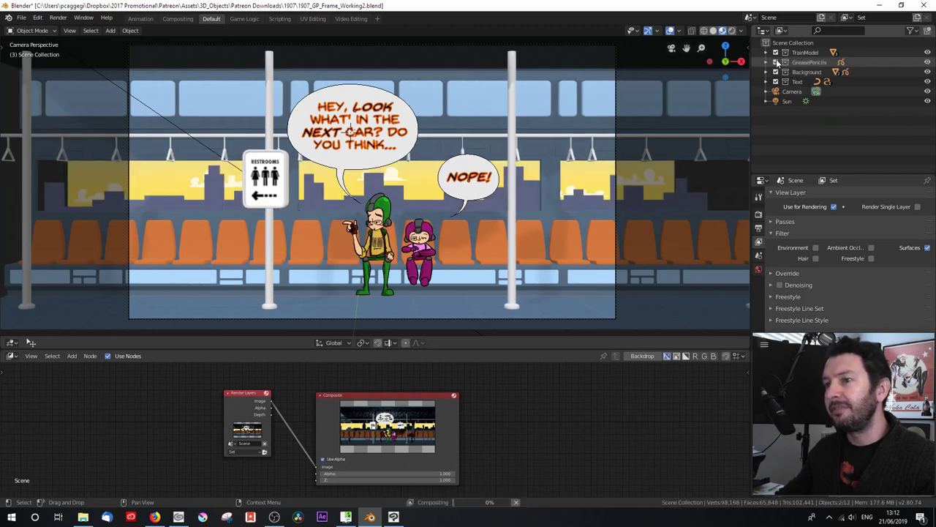
pyautogui.click(776, 53)
pyautogui.click(776, 53)
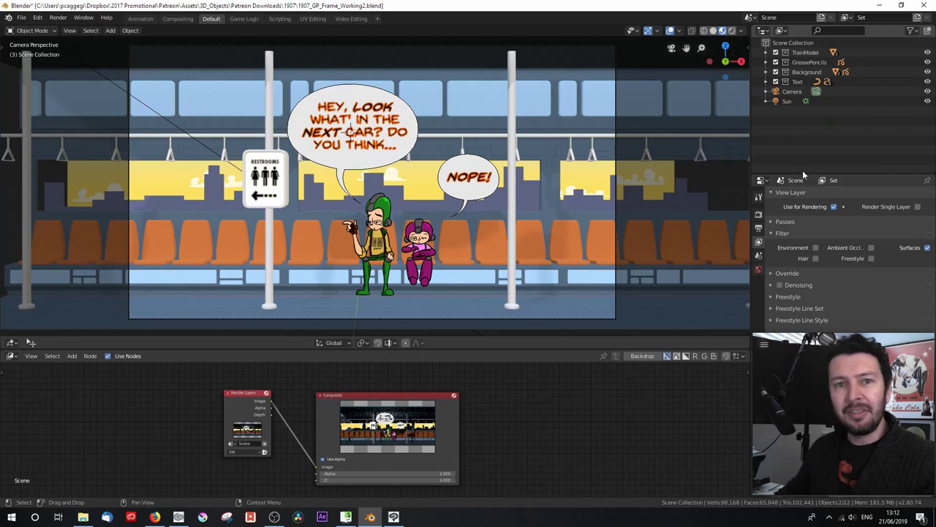
# Add a new view layer to the scene and name it "Background"
pyautogui.moveTo(804, 174); pyautogui.dragTo(805, 128)
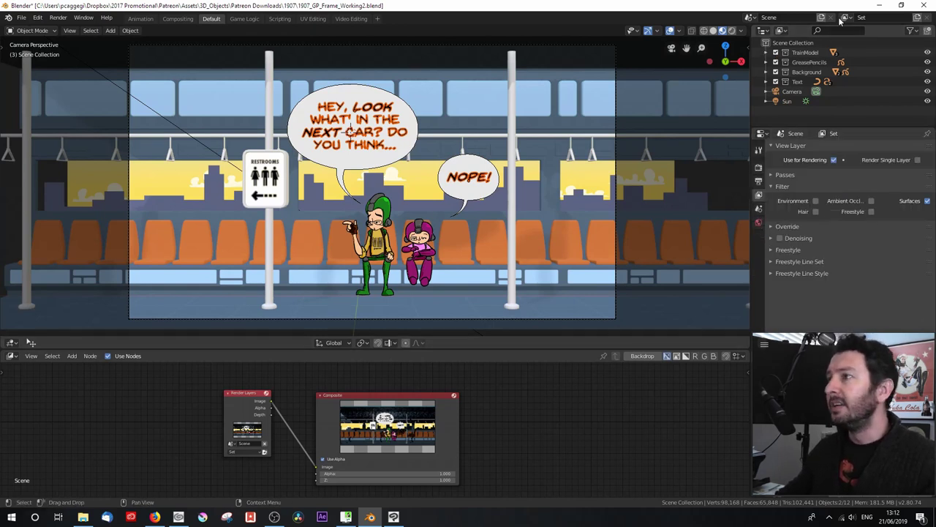
pyautogui.click(919, 19)
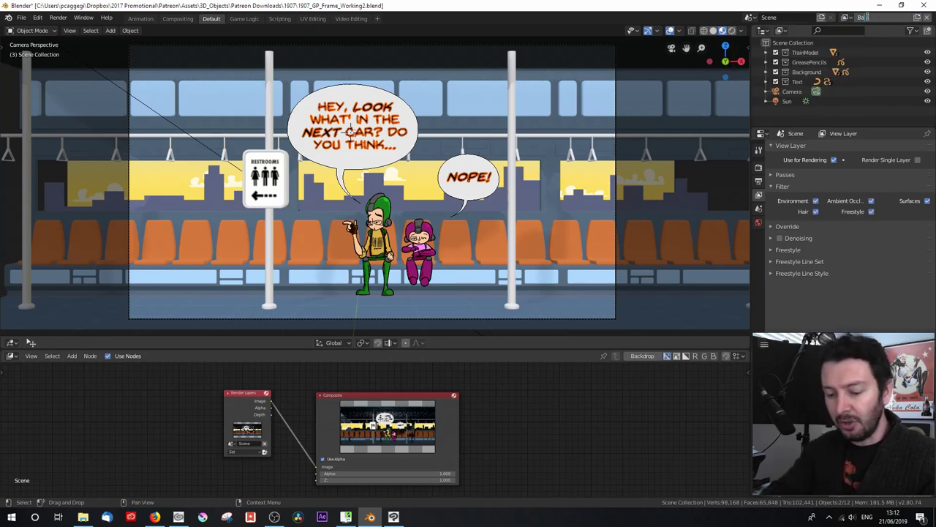
pyautogui.click(865, 17)
pyautogui.write('Backg')
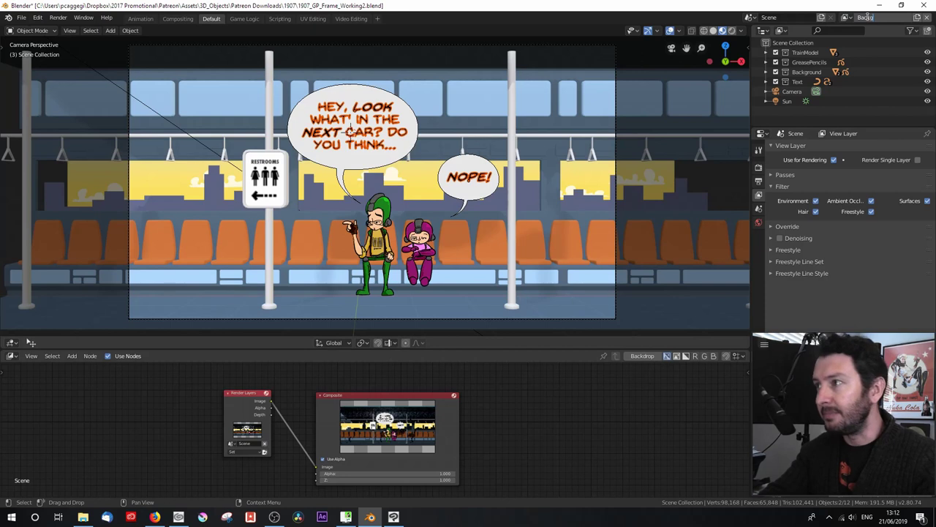
pyautogui.write('round')
pyautogui.press('Return')
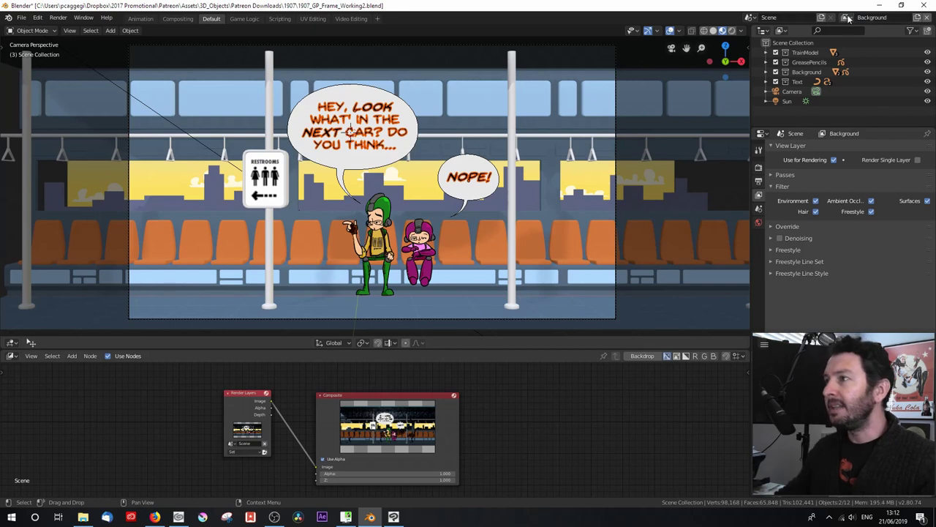
# Disable the TrainModel, GreasePencils and Text collections from the Background view layer
pyautogui.rightClick(805, 54)
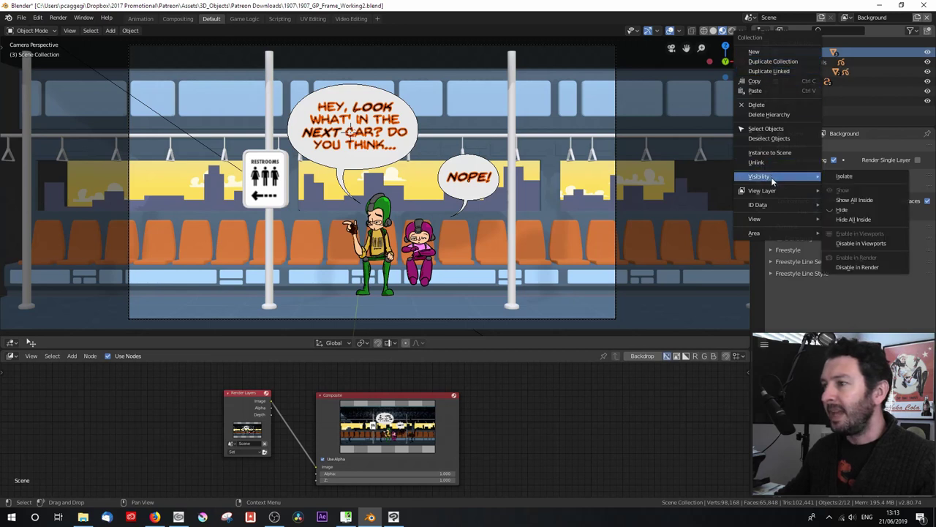
pyautogui.moveTo(817, 193)
pyautogui.click(846, 192)
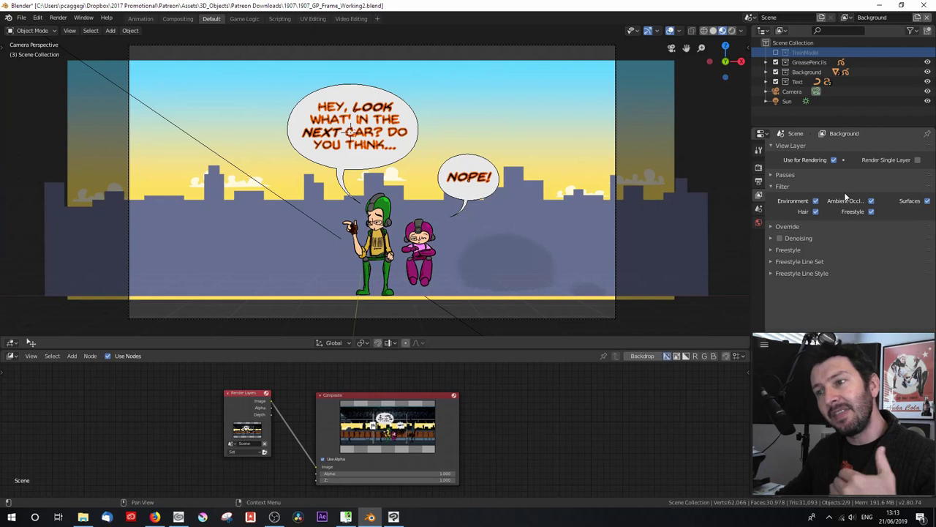
pyautogui.rightClick(809, 64)
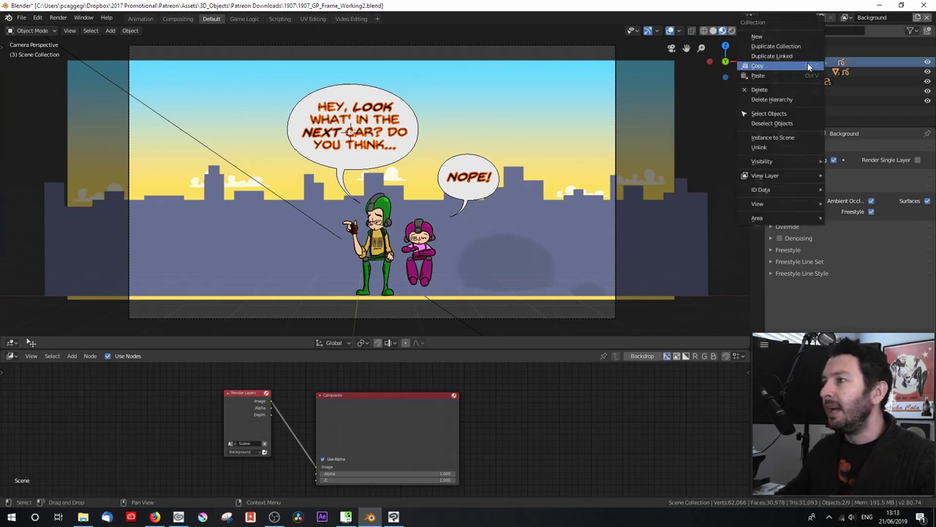
pyautogui.moveTo(780, 177)
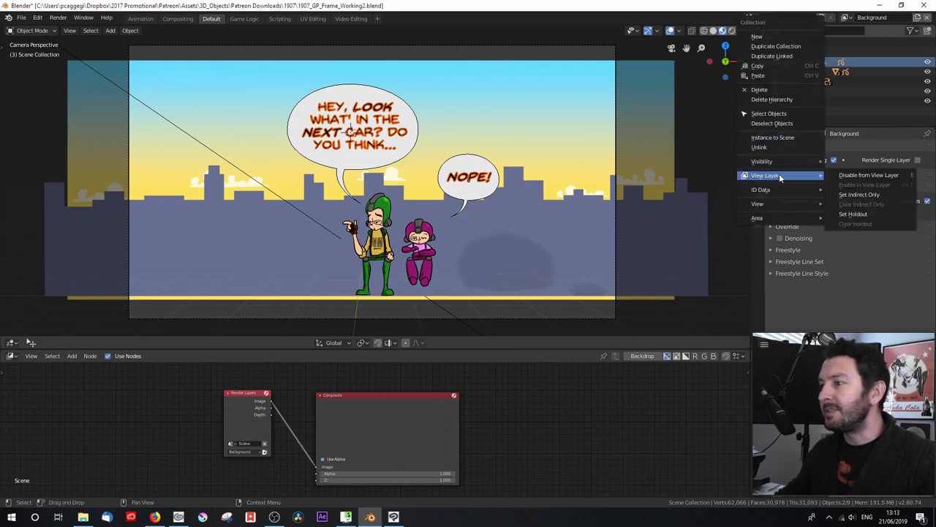
pyautogui.click(842, 177)
pyautogui.click(805, 71)
pyautogui.rightClick(798, 81)
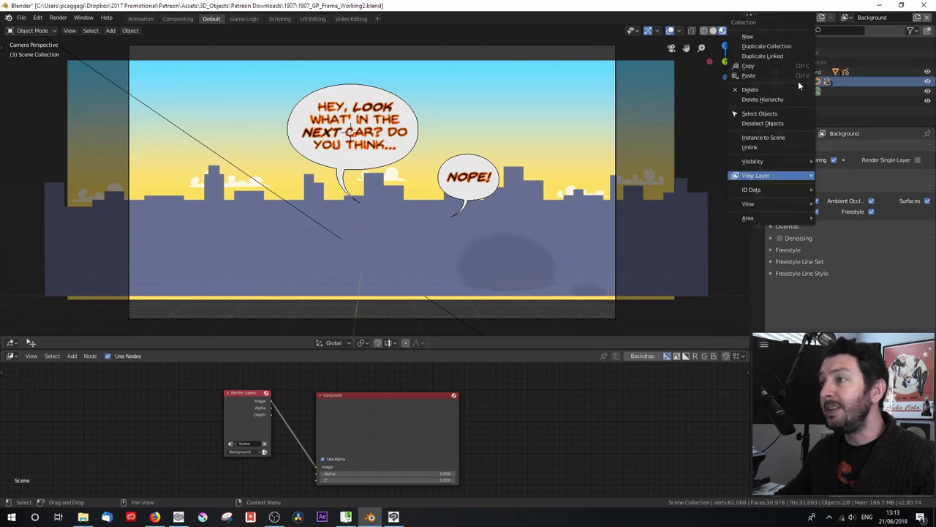
pyautogui.moveTo(779, 175)
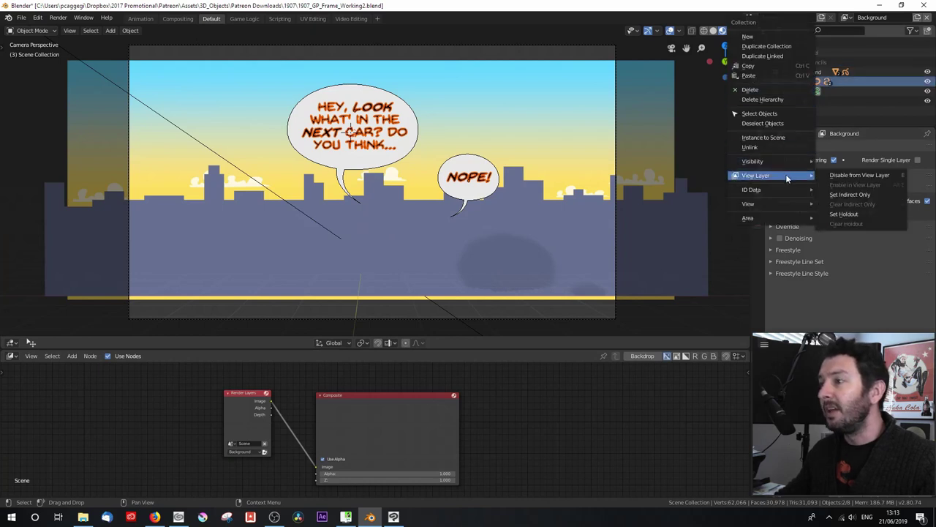
pyautogui.click(858, 176)
# Render the Background view layer from the camera and space the Render Layers and Composite nodes farther apart
pyautogui.moveTo(427, 212)
pyautogui.mouseDown(button='middle')
pyautogui.moveTo(445, 202)
pyautogui.moveTo(393, 232)
pyautogui.moveTo(474, 235)
pyautogui.moveTo(423, 220)
pyautogui.moveTo(427, 211)
pyautogui.mouseUp(button='middle')
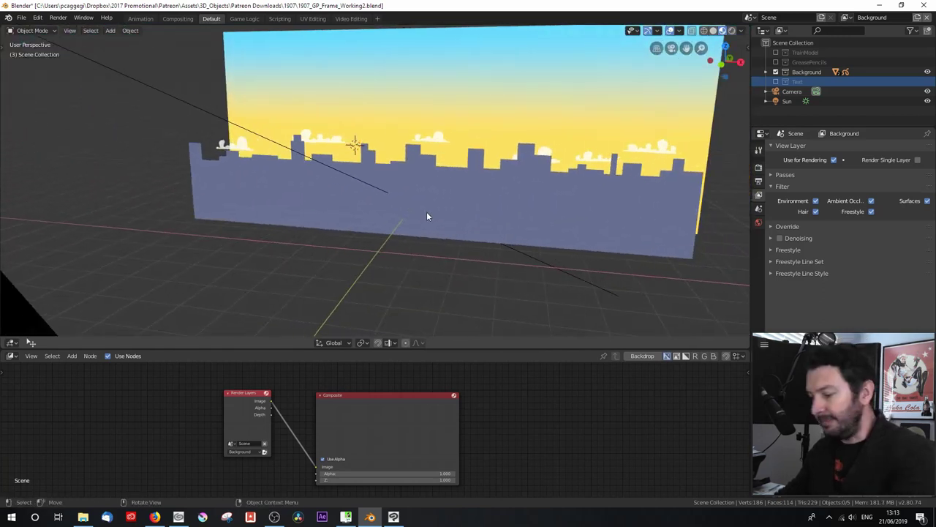
pyautogui.press('KP_0')
pyautogui.moveTo(236, 416); pyautogui.dragTo(197, 402)
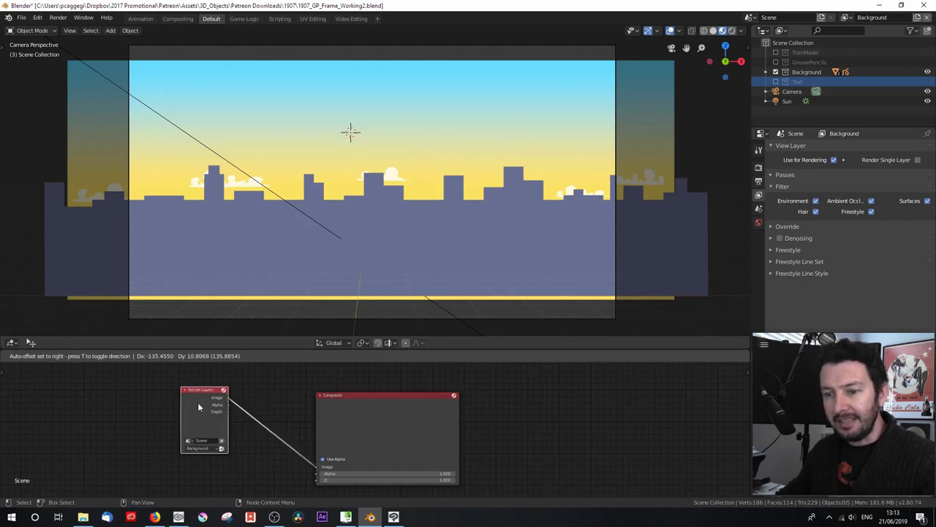
pyautogui.press('F12')
pyautogui.moveTo(360, 409); pyautogui.dragTo(421, 405)
pyautogui.scroll(2, 280, 402)
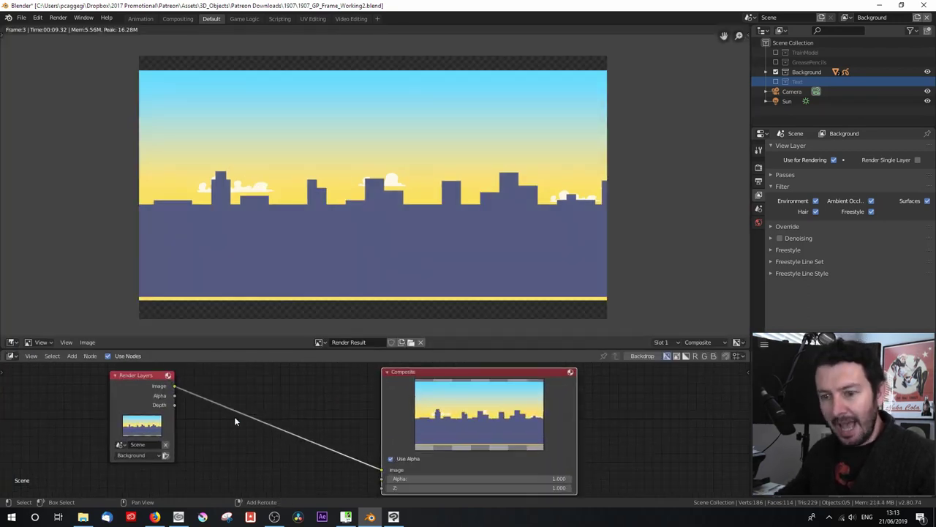
# Insert a Blur filter node into the link between the Render Layers and Composite nodes
pyautogui.hotkey('shift', 'a')
pyautogui.moveTo(195, 451)
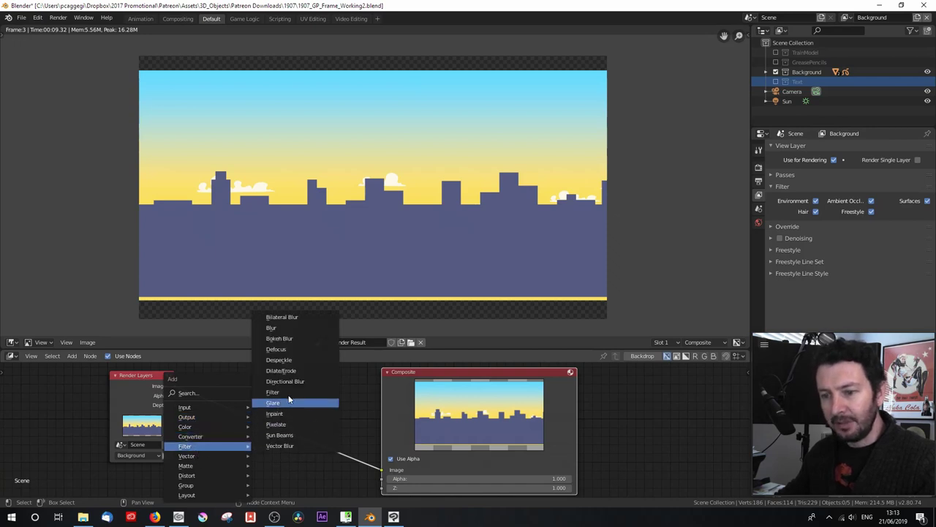
pyautogui.click(289, 329)
pyautogui.click(212, 372)
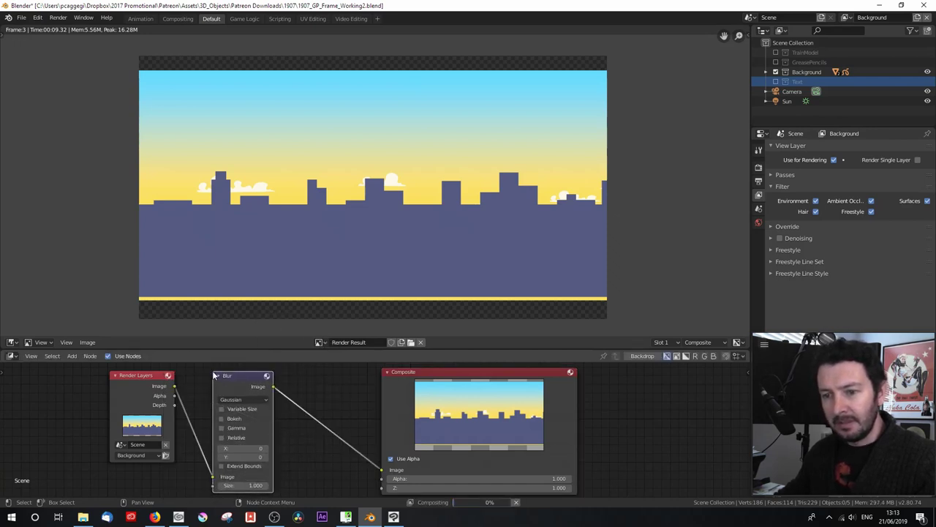
# Set the Blur node's X size to 75 to blur the skyline horizontally
pyautogui.moveTo(242, 448); pyautogui.dragTo(278, 449)
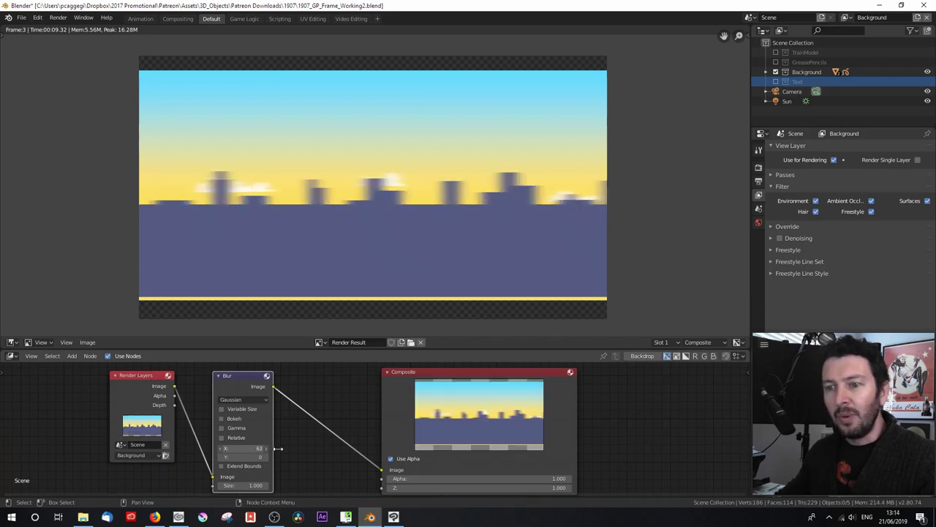
pyautogui.click(256, 447)
pyautogui.write('75')
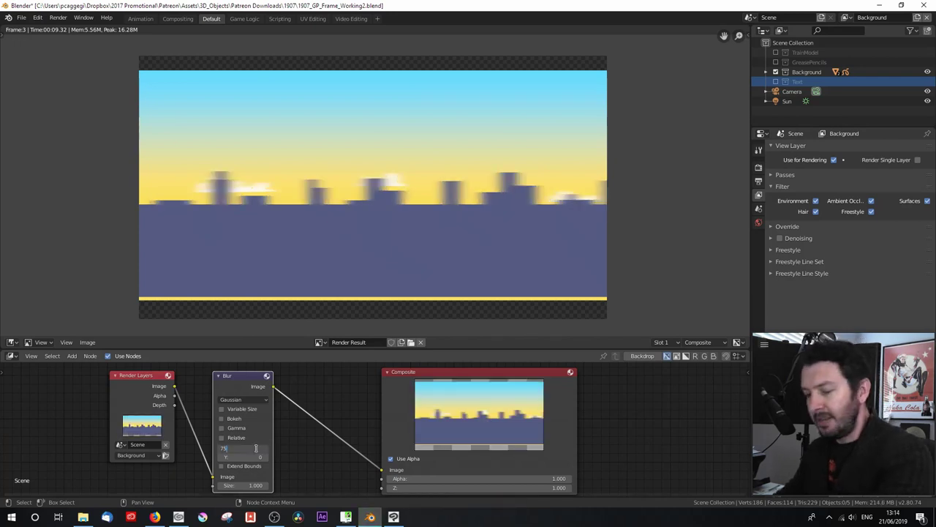
pyautogui.press('Return')
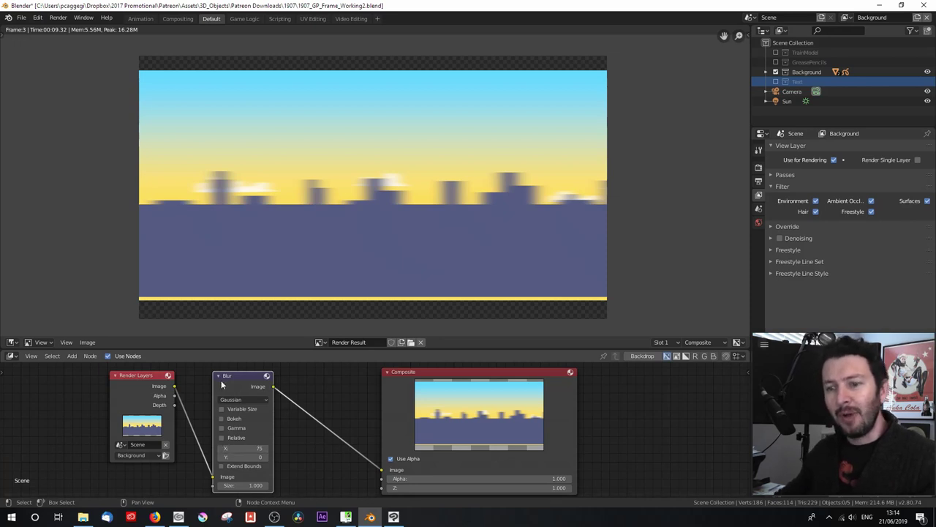
# Collapse the Blur node and make Set the active view layer
pyautogui.click(218, 375)
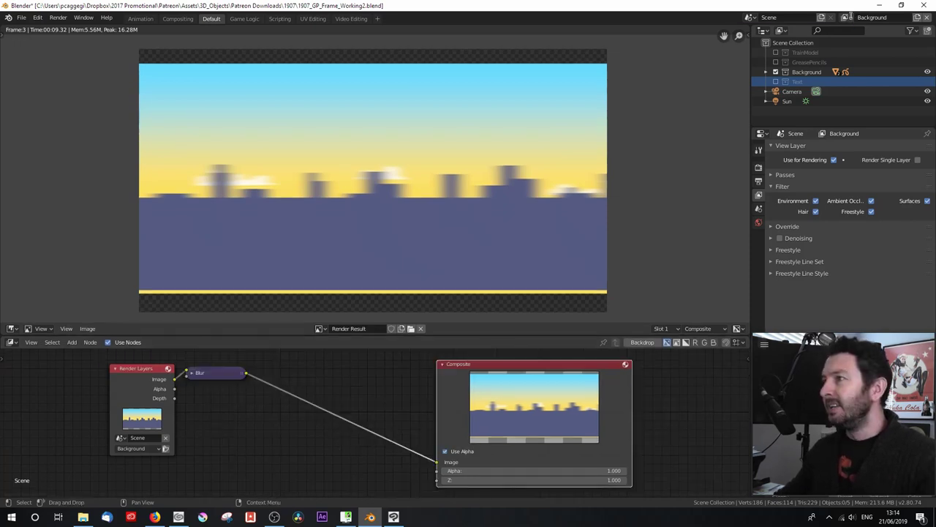
pyautogui.click(847, 17)
pyautogui.click(820, 40)
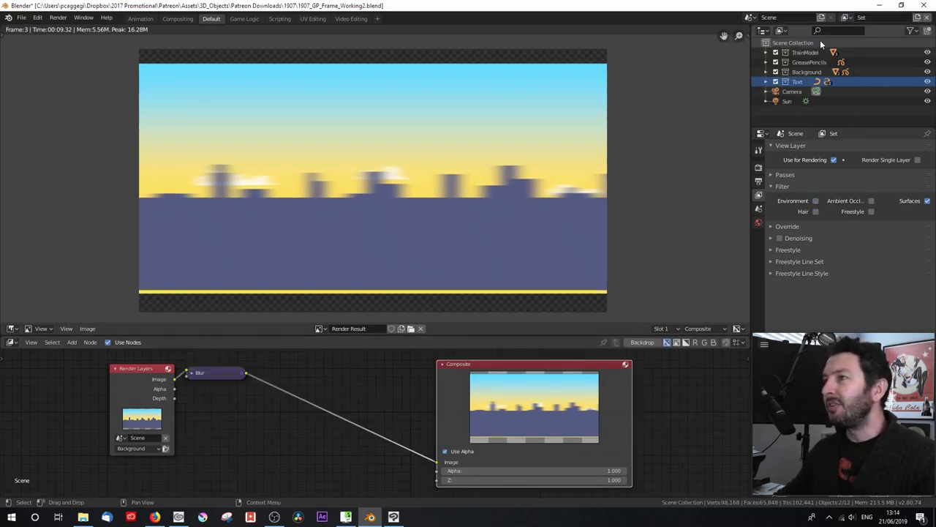
# Duplicate the Render Layers node, place the copy beneath the Blur node and assign it the Set view layer
pyautogui.click(130, 370)
pyautogui.hotkey('shift', 'd')
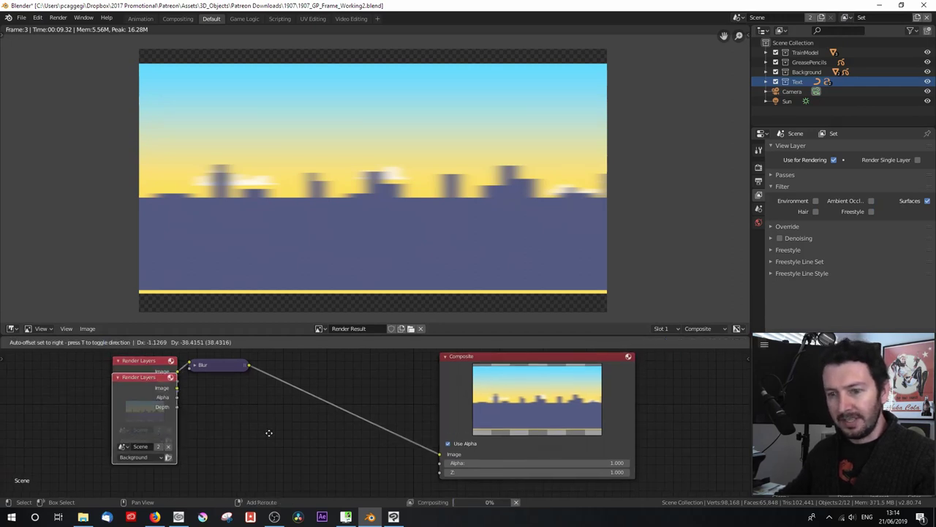
pyautogui.click(317, 431)
pyautogui.click(219, 481)
pyautogui.click(229, 475)
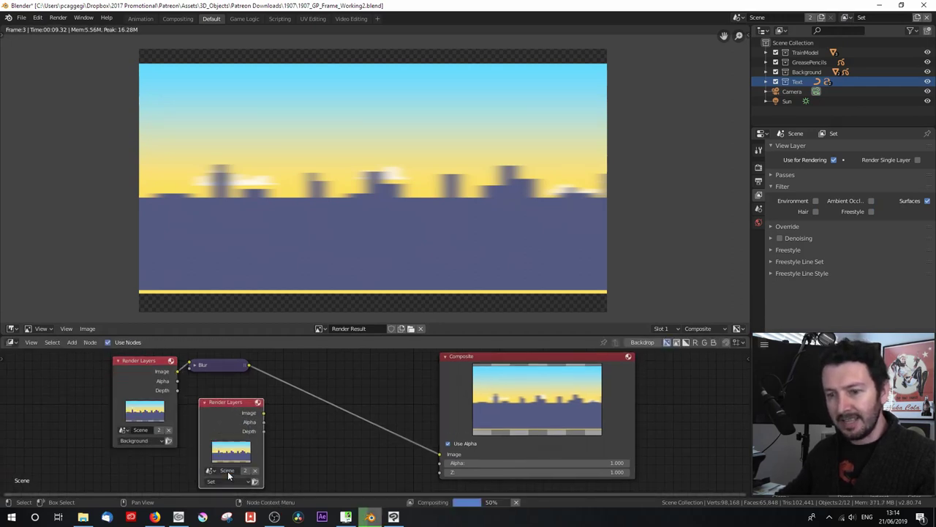
# Bring back the 3D viewport and disable the Background and GreasePencils collections from the Set view layer
pyautogui.click(11, 328)
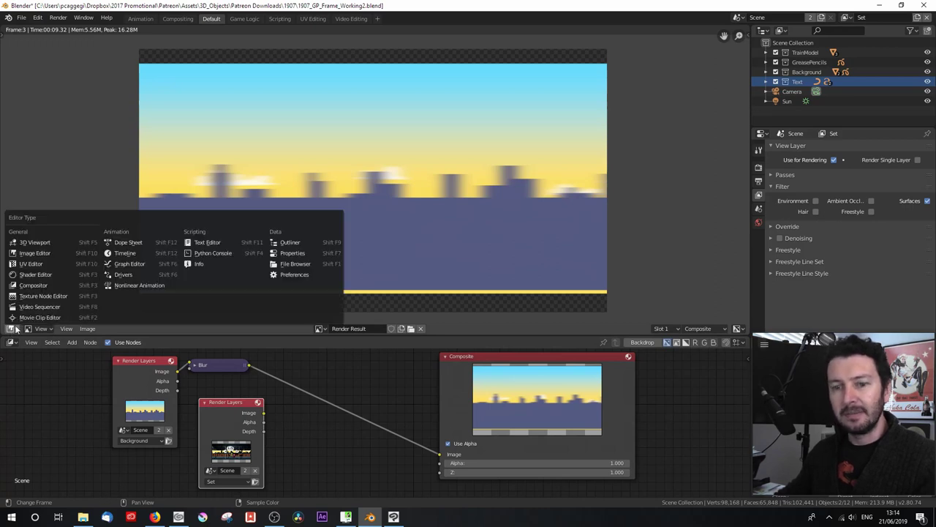
pyautogui.click(33, 242)
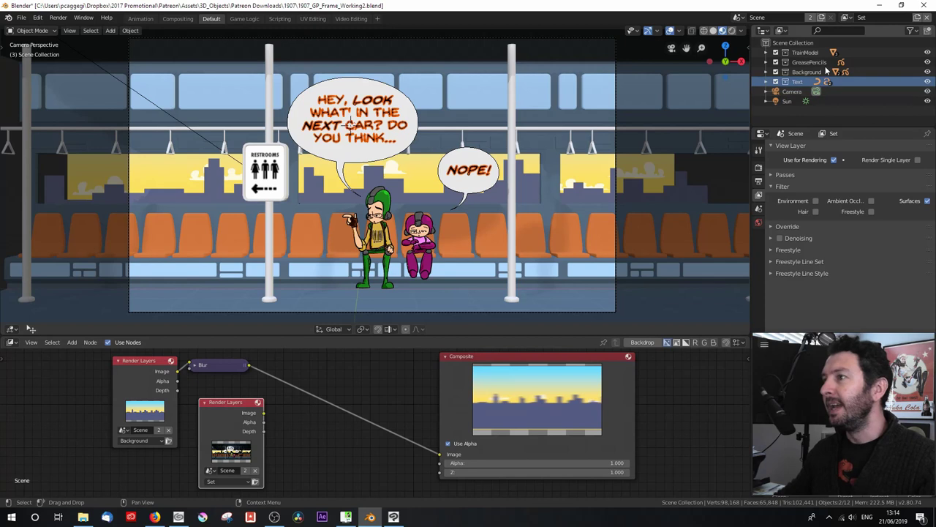
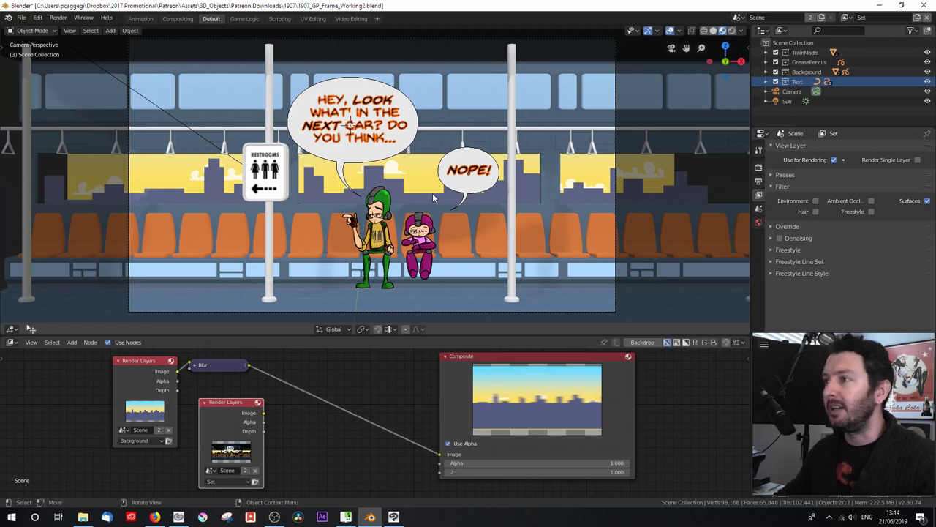
pyautogui.rightClick(802, 72)
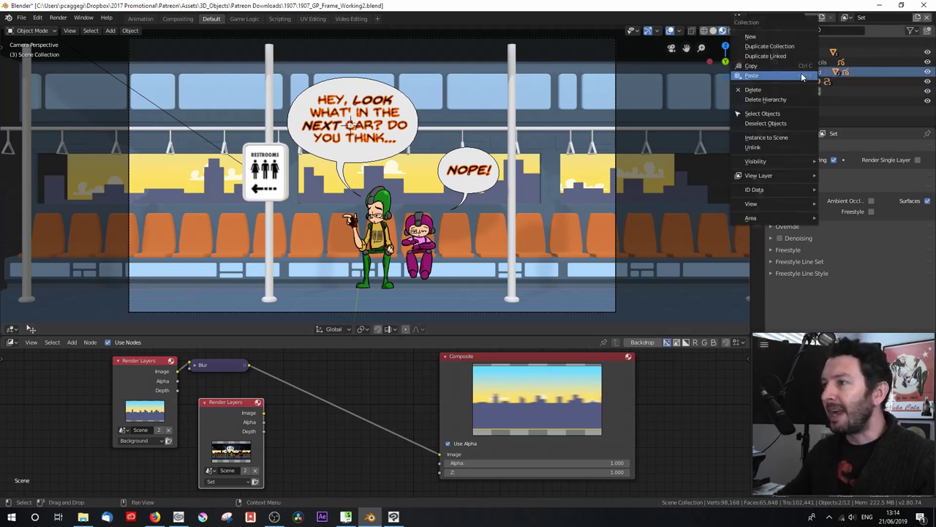
pyautogui.moveTo(765, 176)
pyautogui.click(842, 177)
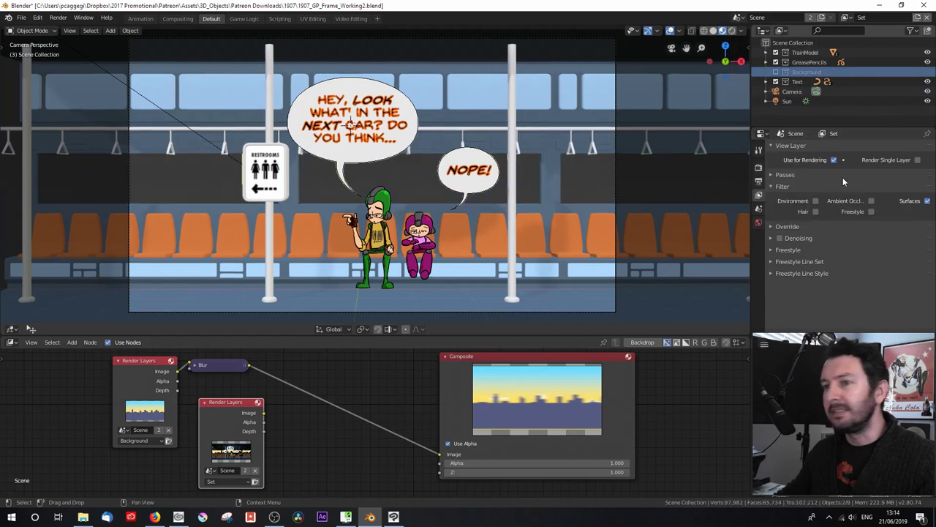
pyautogui.rightClick(796, 71)
pyautogui.moveTo(777, 178)
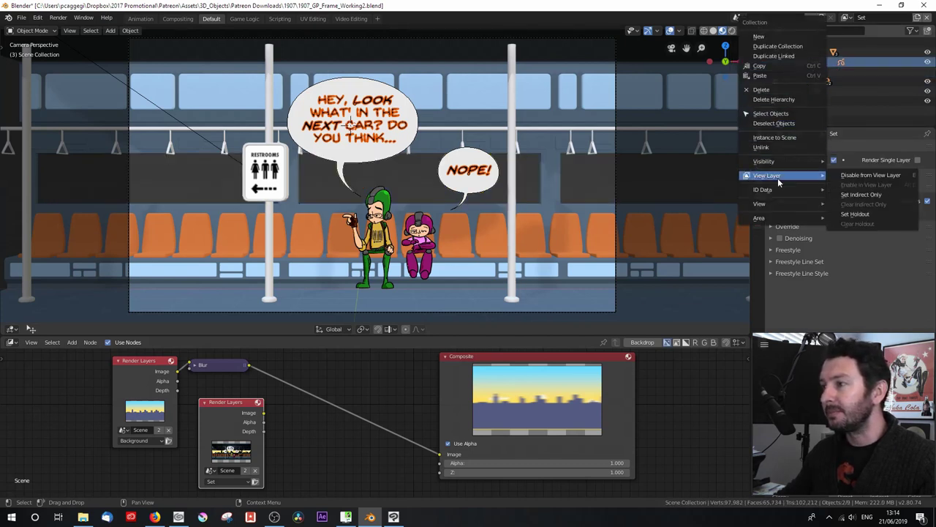
pyautogui.click(842, 178)
# Move both dialogue text objects from the Text collection into the GreasePencils collection, leaving the speech balloons in place
pyautogui.click(389, 140)
pyautogui.click(472, 172)
pyautogui.keyDown('shift'); pyautogui.click(471, 172); pyautogui.keyUp('shift')
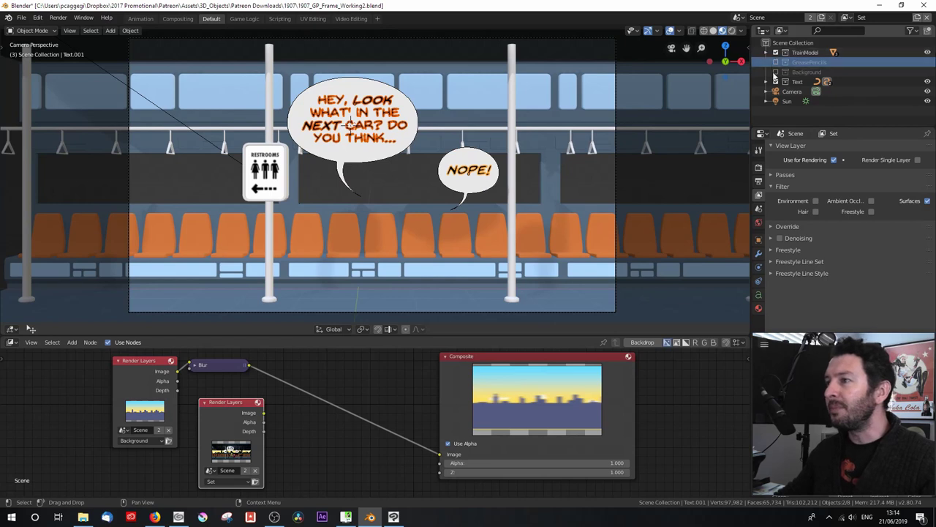
pyautogui.click(766, 82)
pyautogui.rightClick(799, 103)
pyautogui.click(812, 64)
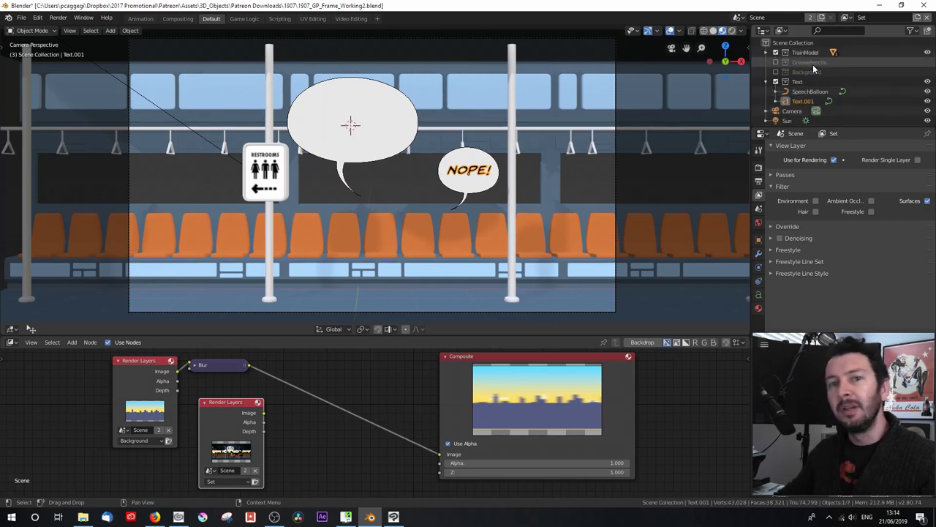
pyautogui.moveTo(801, 103); pyautogui.dragTo(808, 64)
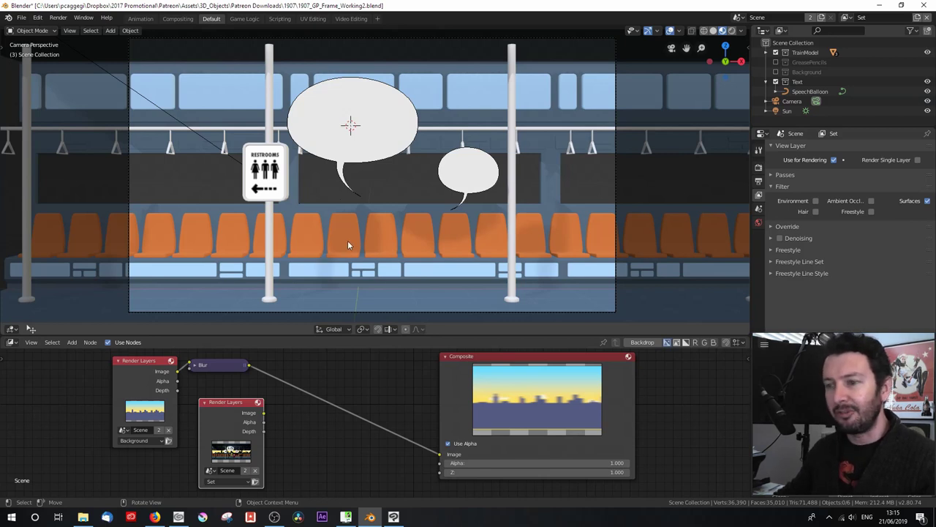
# Enable the Diffuse Color light pass for the Set view layer
pyautogui.click(759, 168)
pyautogui.click(760, 195)
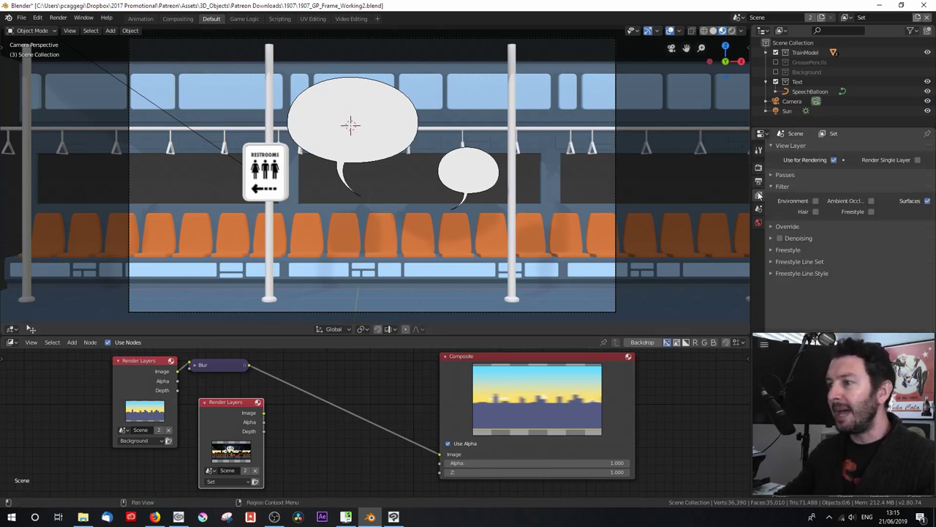
pyautogui.click(760, 181)
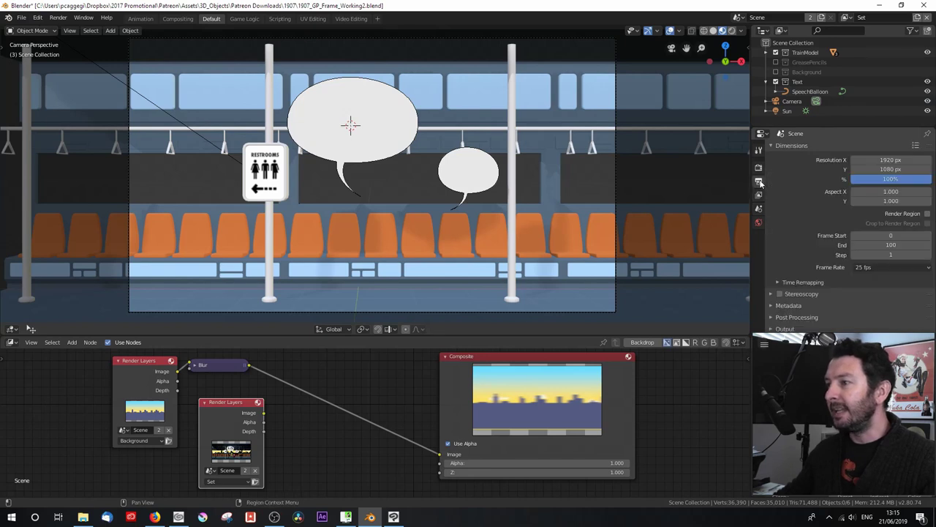
pyautogui.click(760, 194)
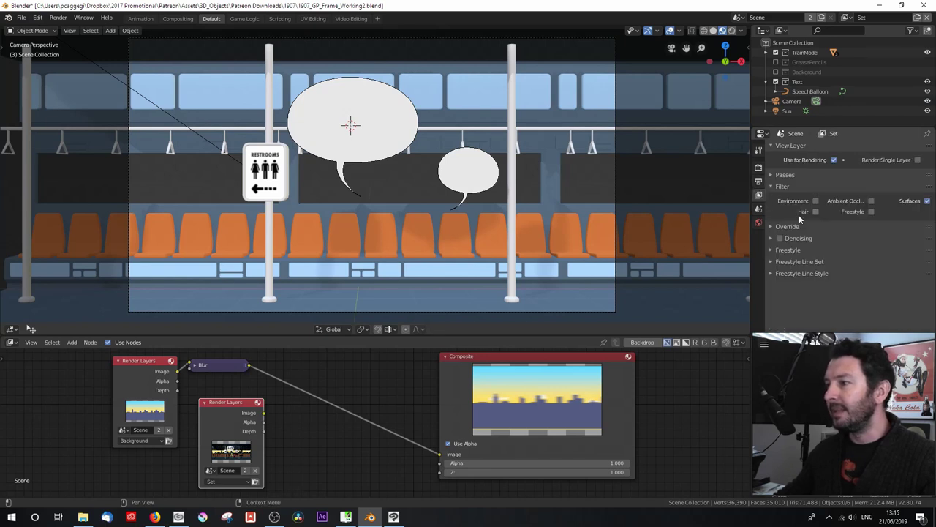
pyautogui.click(772, 179)
pyautogui.scroll(-4, 796, 252)
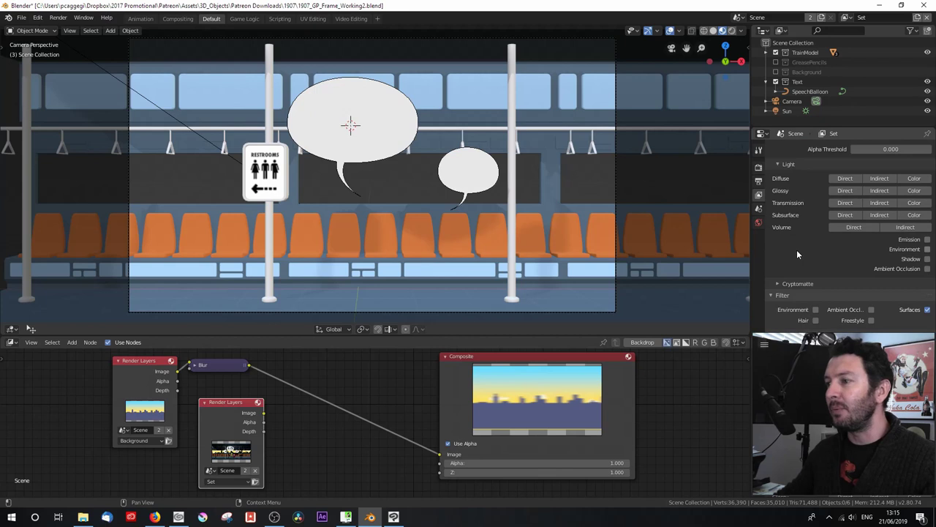
pyautogui.scroll(3, 797, 250)
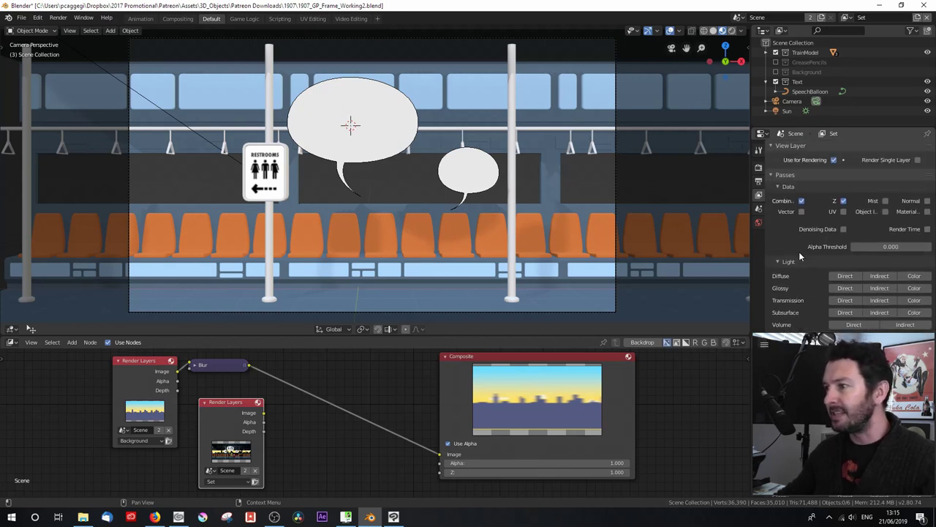
pyautogui.scroll(-5, 816, 219)
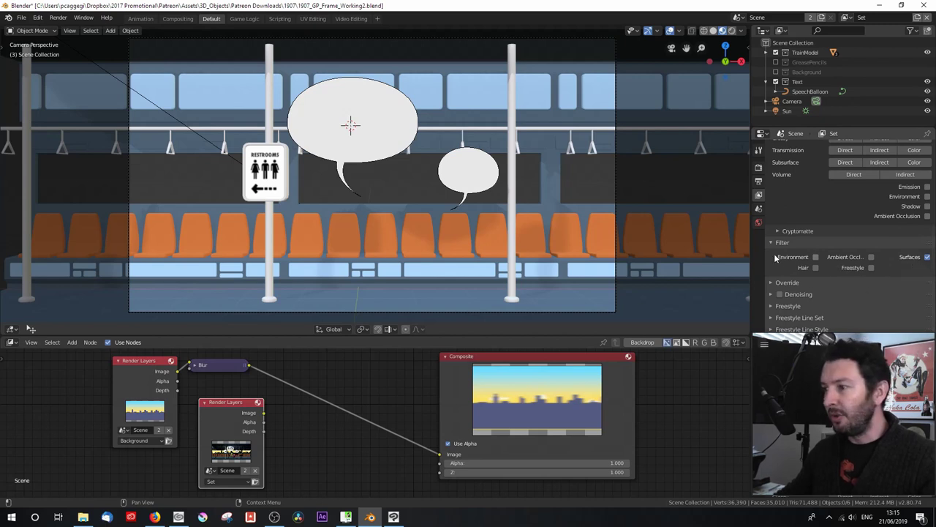
pyautogui.scroll(2, 799, 240)
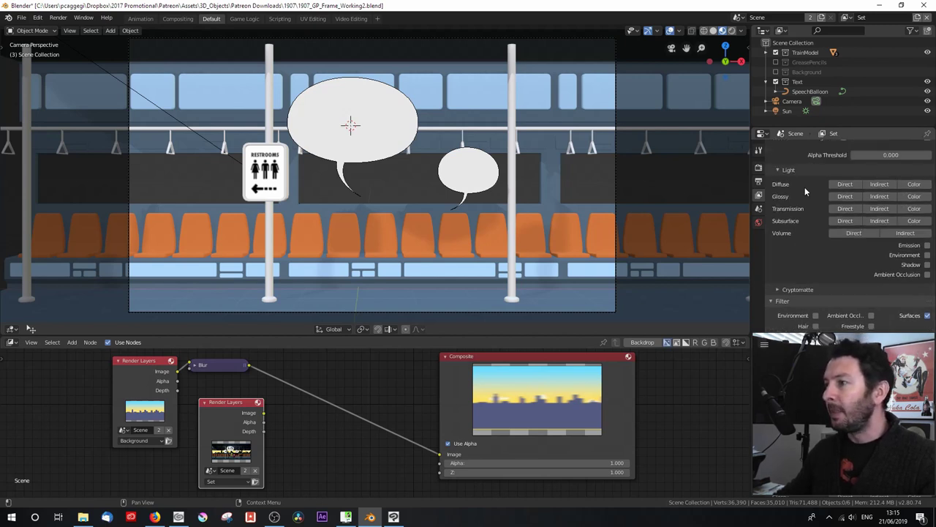
pyautogui.click(916, 184)
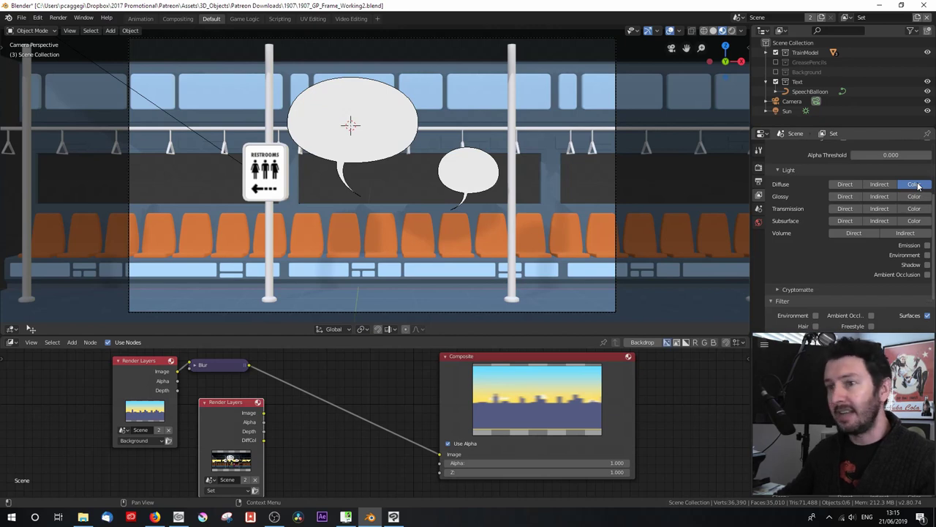
# Replace the speech balloons' WhiteFlat material with the White diffuse material and check its shader nodes
pyautogui.click(373, 148)
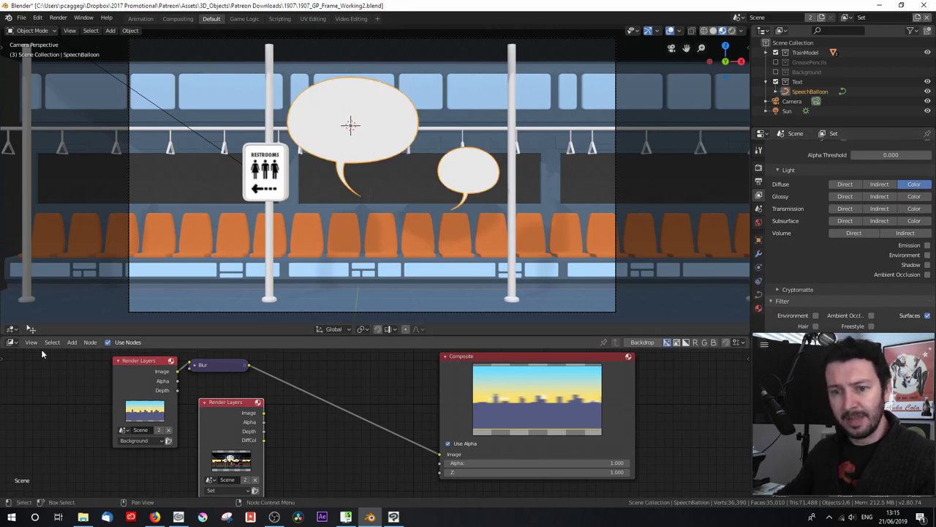
pyautogui.click(12, 341)
pyautogui.click(35, 412)
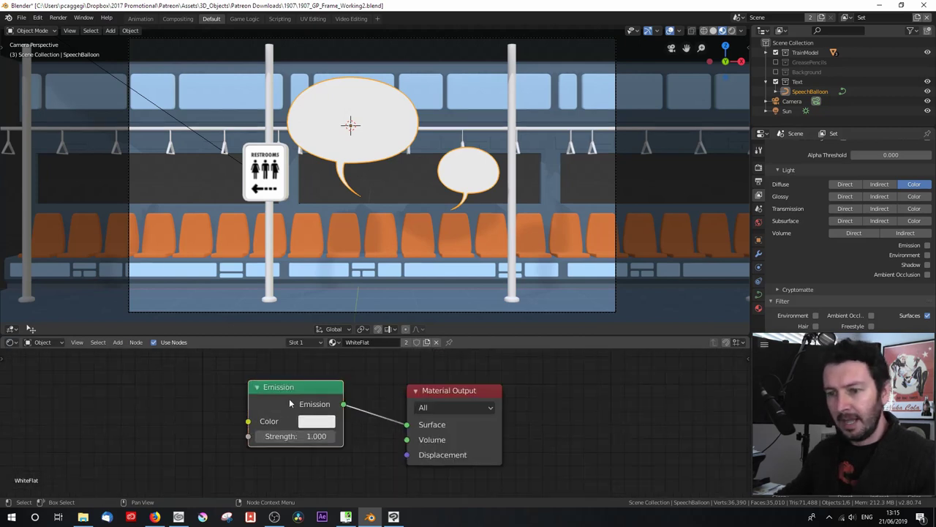
pyautogui.hotkey('shift', 's')
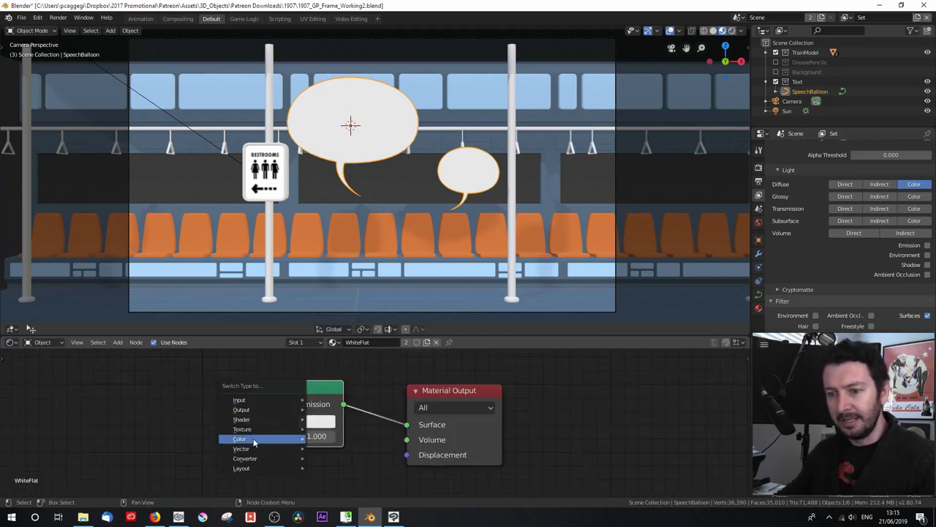
pyautogui.click(758, 307)
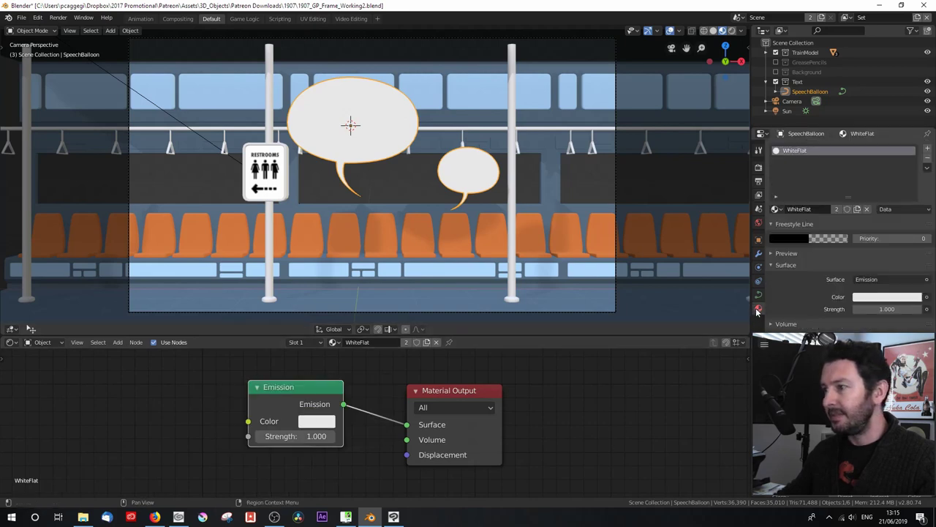
pyautogui.click(775, 209)
pyautogui.click(793, 298)
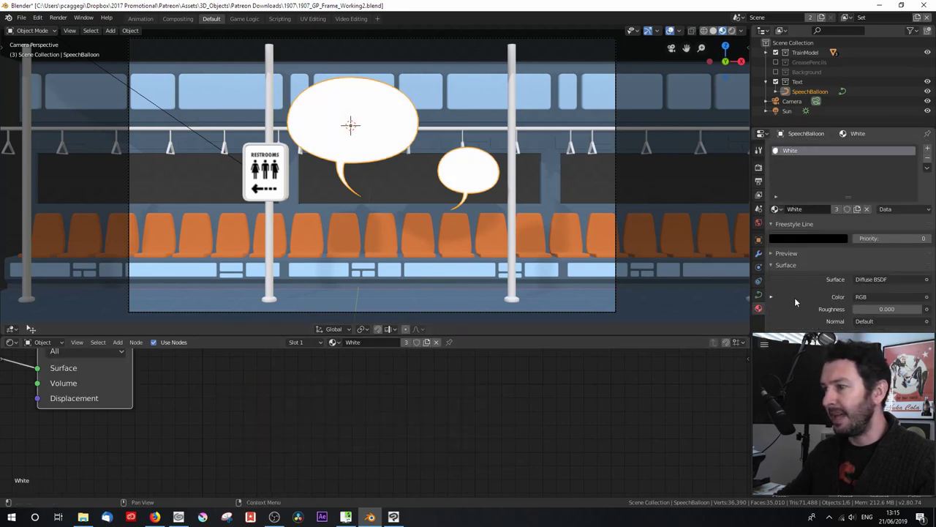
pyautogui.moveTo(293, 393); pyautogui.dragTo(673, 444, button='middle')
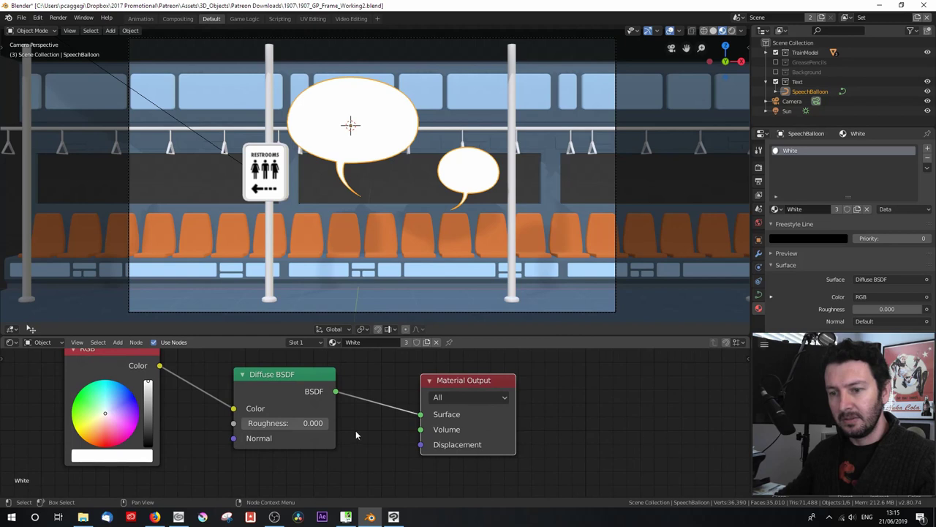
pyautogui.moveTo(249, 392); pyautogui.dragTo(269, 409, button='middle')
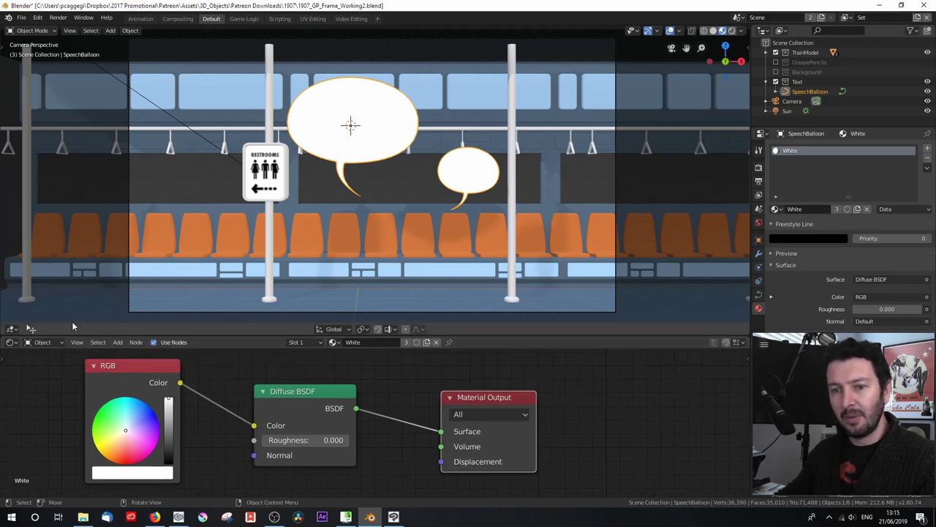
# Return to the compositing nodes and enable the Shadow and Emission passes for the Set view layer
pyautogui.click(11, 341)
pyautogui.click(33, 421)
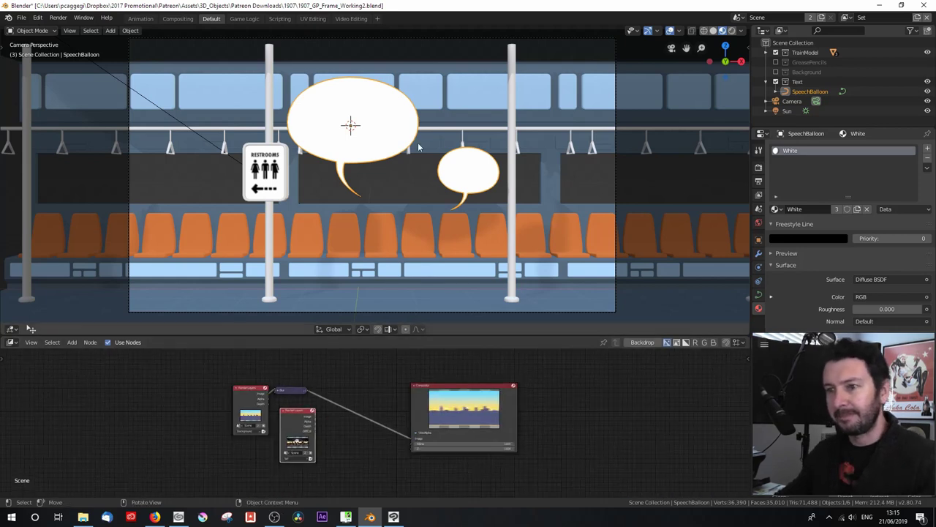
pyautogui.scroll(1, 376, 194)
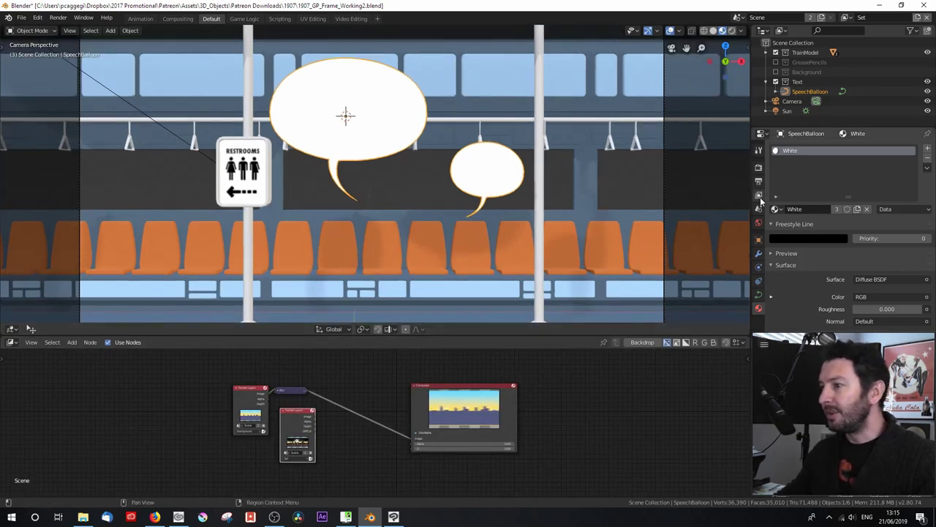
pyautogui.click(759, 196)
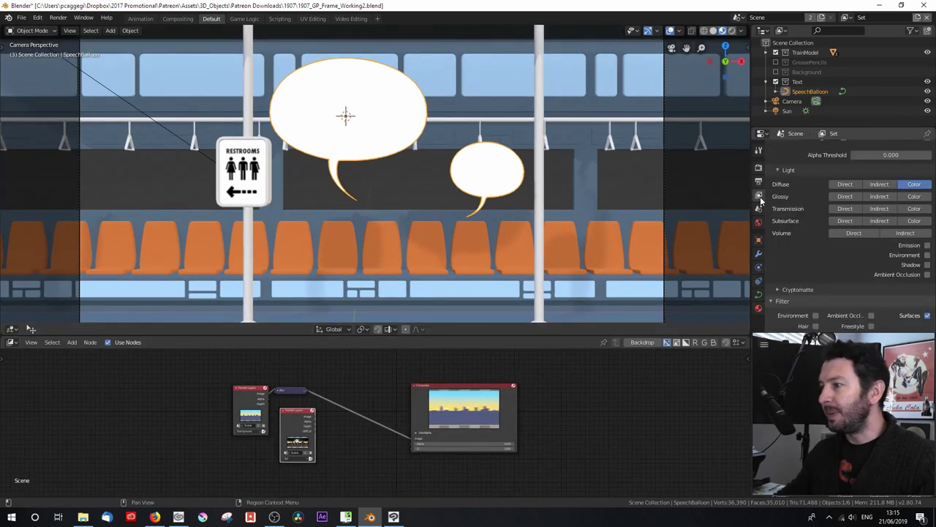
pyautogui.click(927, 266)
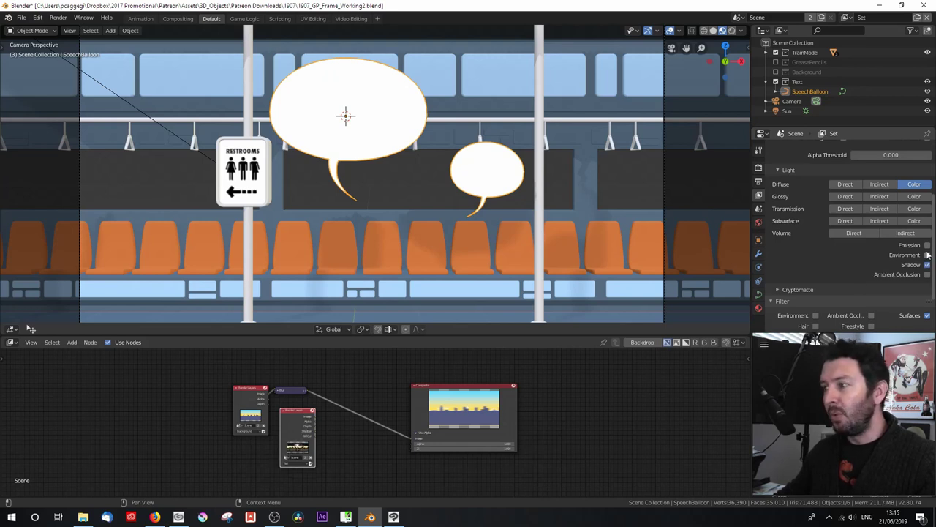
pyautogui.click(928, 246)
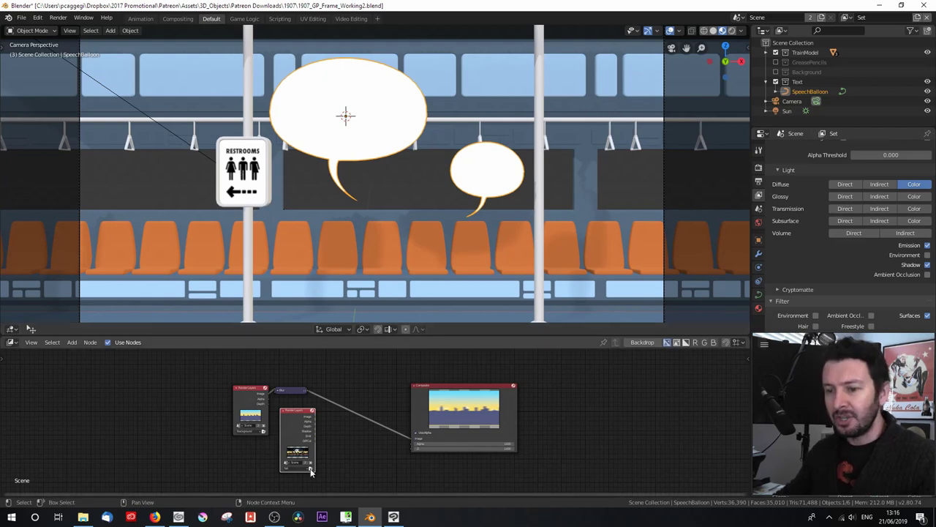
# Render the frame and link the Set layer's DiffCol output to the Composite node's image input
pyautogui.press('F12')
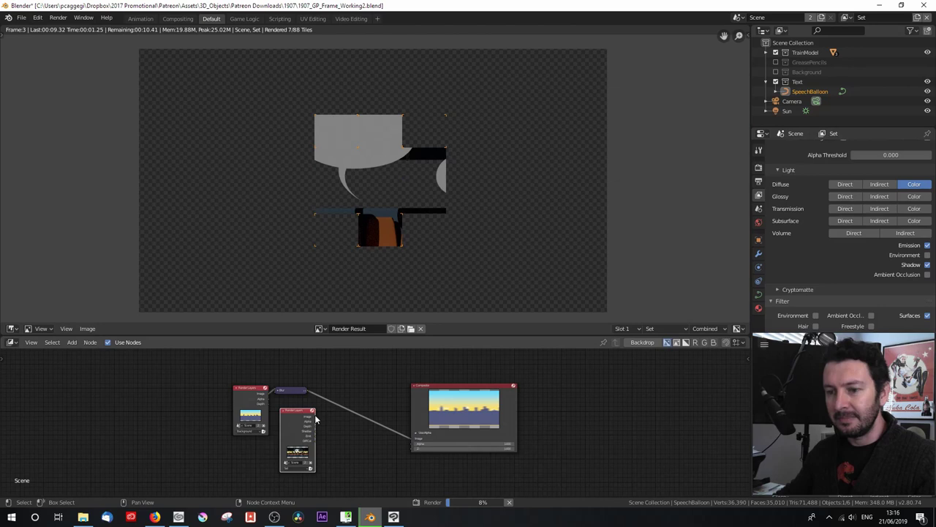
pyautogui.scroll(3, 346, 438)
pyautogui.scroll(2, 373, 435)
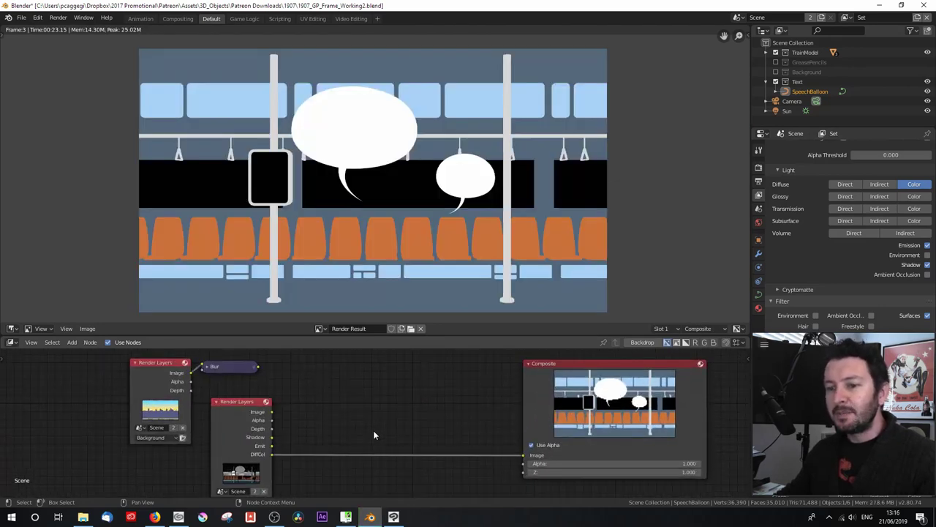
# Send the Set layer's Emit output and then its Shadow output to the Composite node's image input
pyautogui.moveTo(627, 358); pyautogui.dragTo(604, 383)
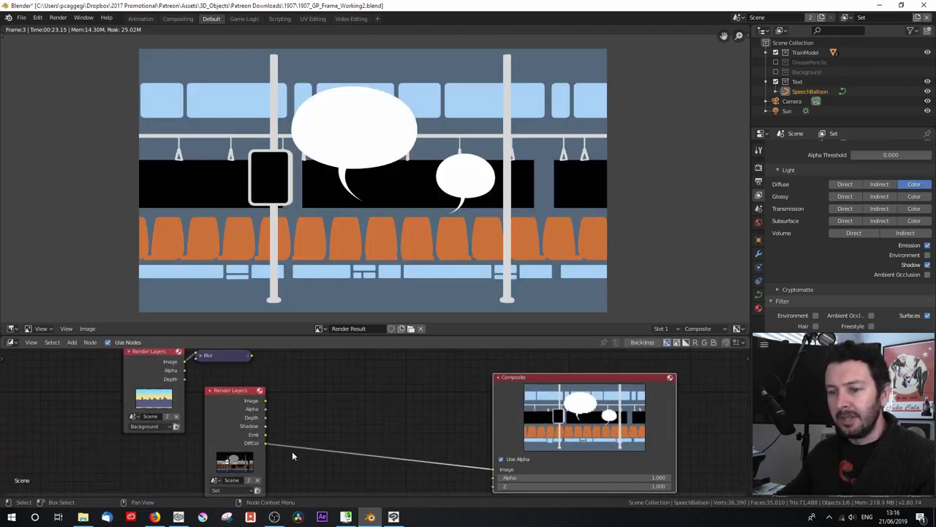
pyautogui.moveTo(265, 435); pyautogui.dragTo(495, 469)
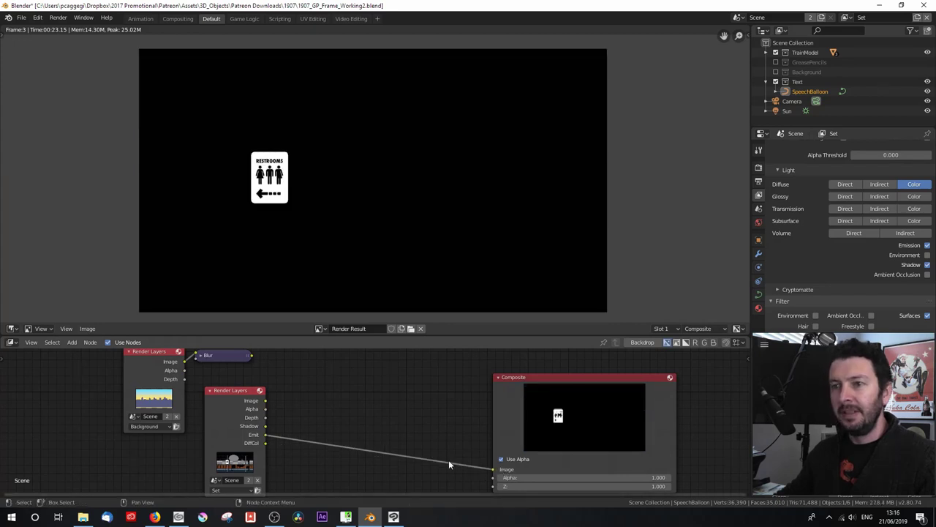
pyautogui.moveTo(265, 426); pyautogui.dragTo(504, 466)
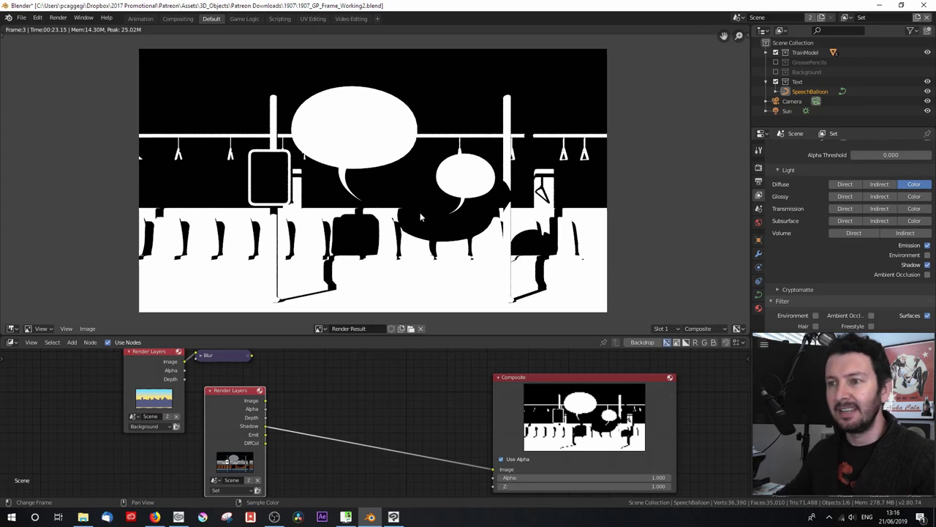
# Turn off shadow ray visibility for the SpeechBalloon object and re-render the Set view layer
pyautogui.press('Escape')
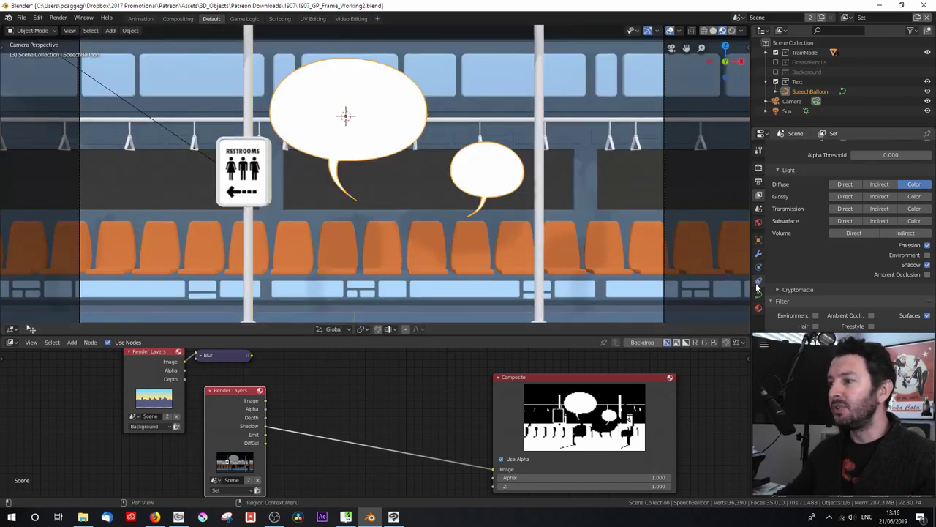
pyautogui.click(759, 308)
pyautogui.scroll(-10, 794, 286)
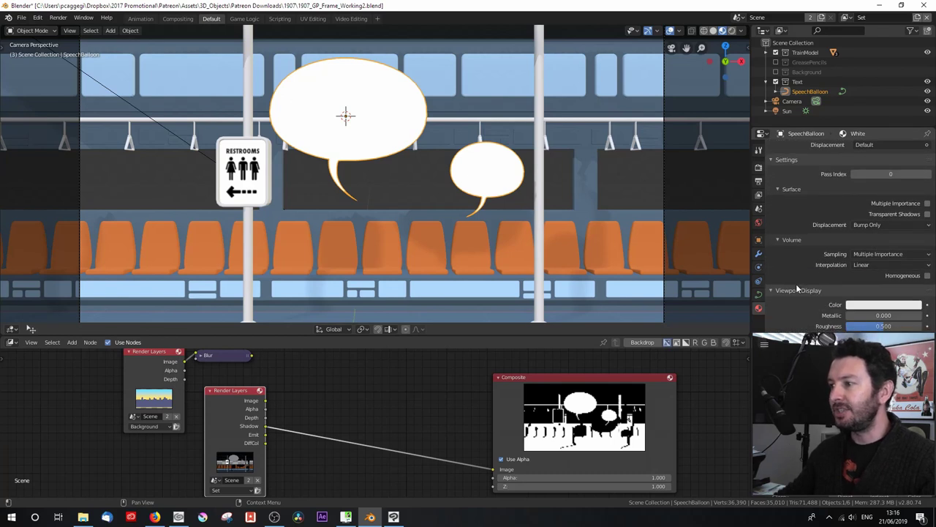
pyautogui.scroll(3, 795, 284)
pyautogui.click(759, 239)
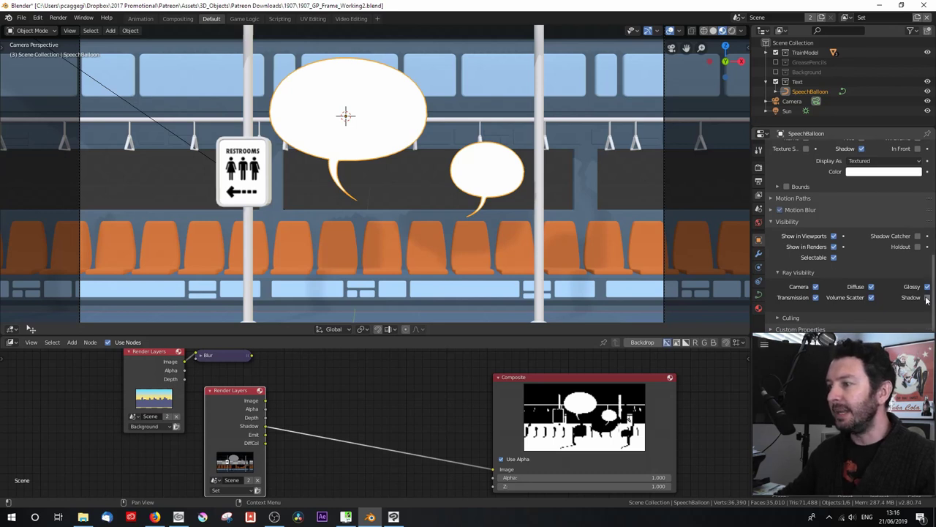
pyautogui.click(256, 490)
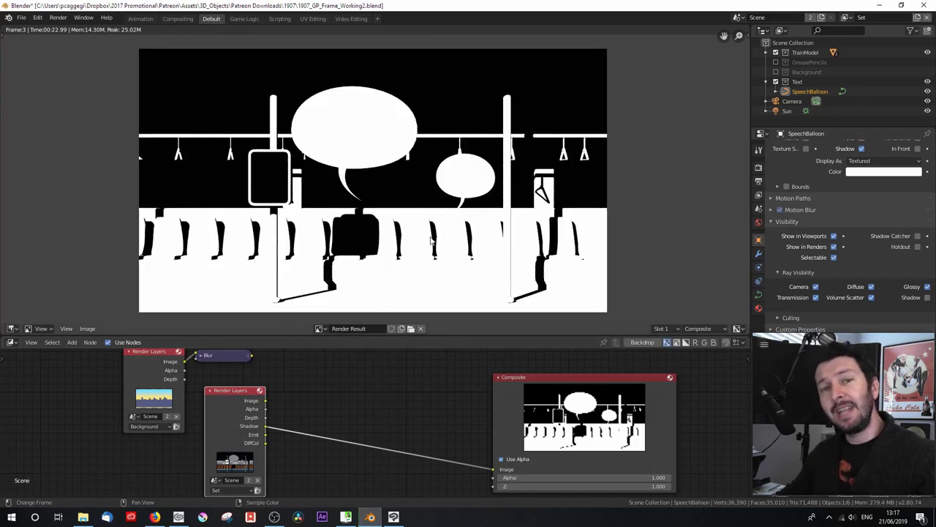
# Insert a Mix color node before the Composite node, feeding it the Set layer's DiffCol first and Shadow second
pyautogui.moveTo(234, 395); pyautogui.dragTo(290, 377)
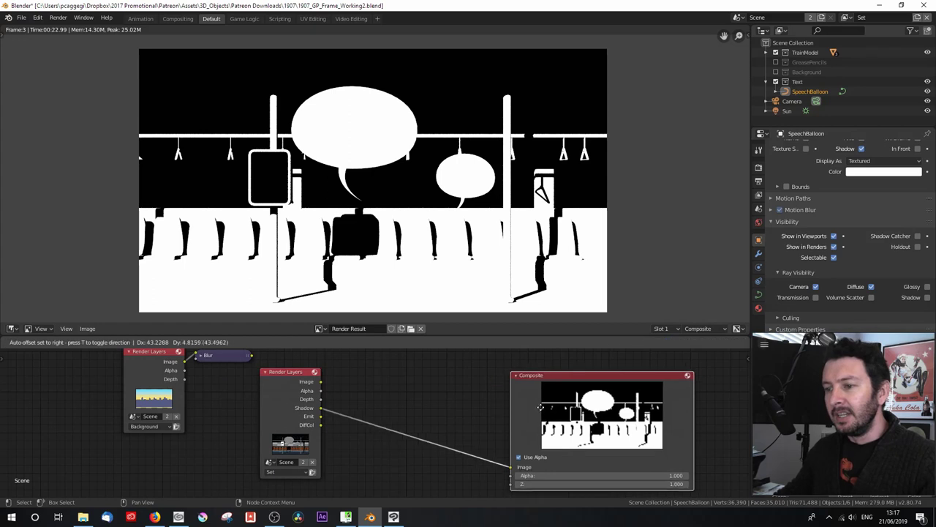
pyautogui.moveTo(354, 385); pyautogui.dragTo(275, 387, button='middle')
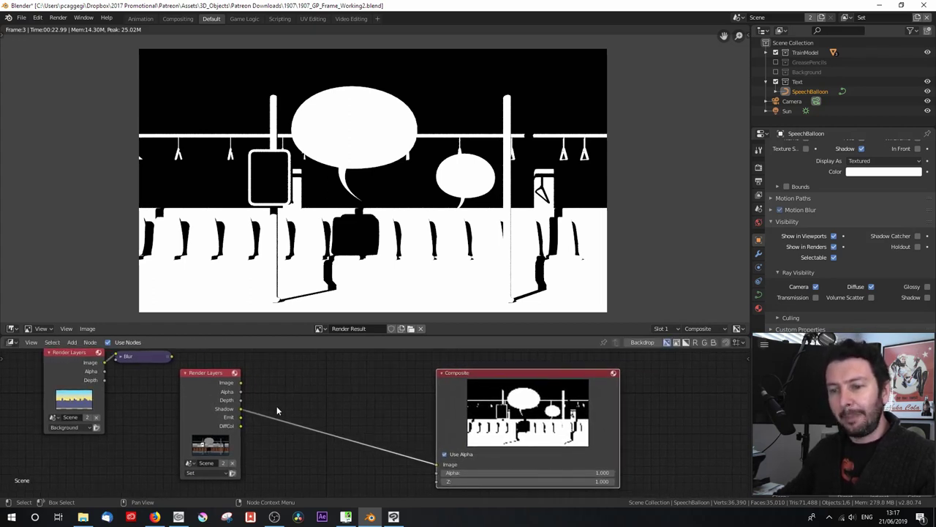
pyautogui.hotkey('shift', 'a')
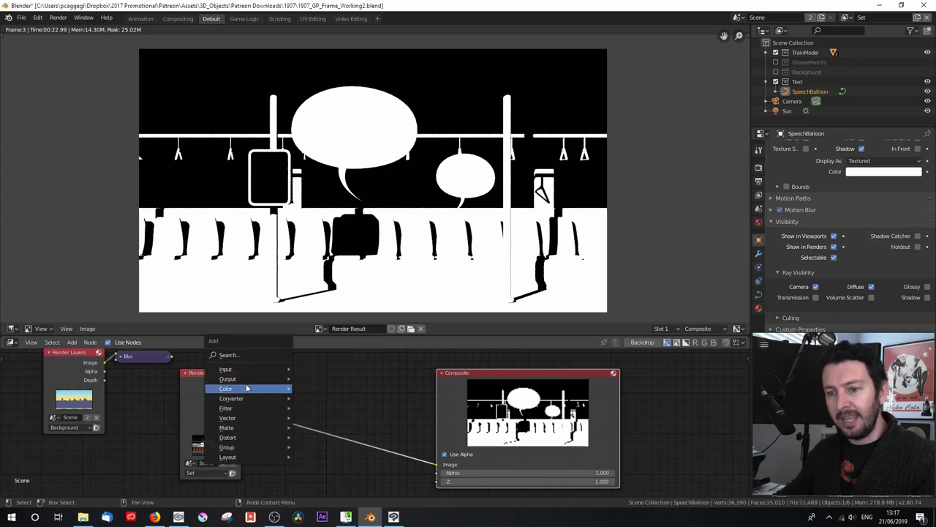
pyautogui.moveTo(244, 389)
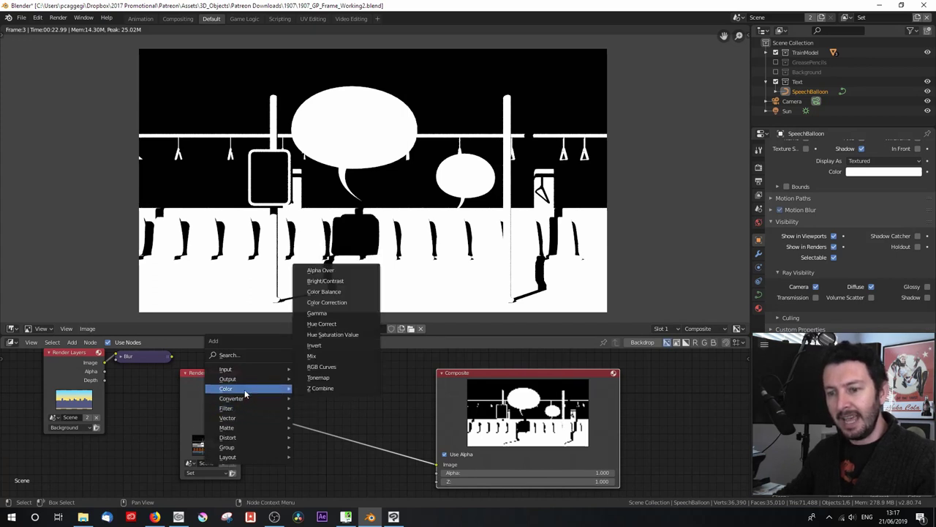
pyautogui.click(329, 356)
pyautogui.click(292, 373)
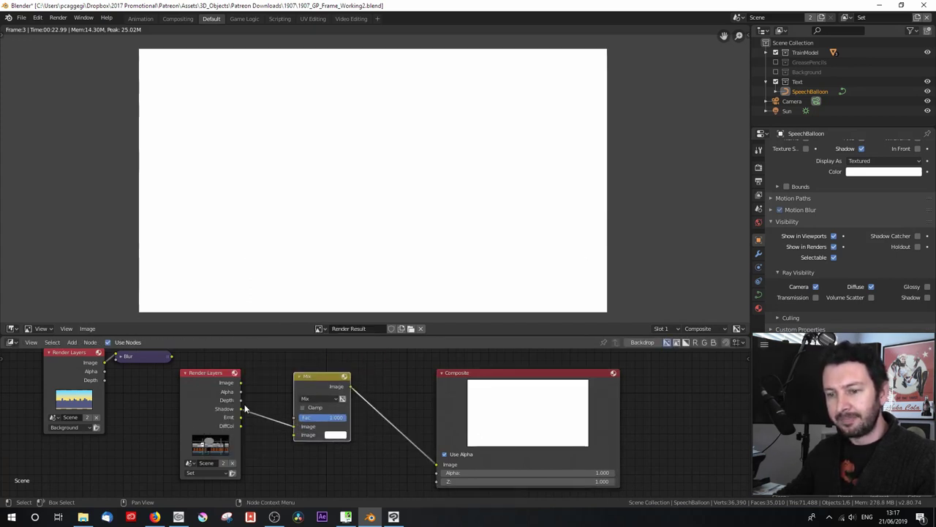
pyautogui.moveTo(242, 428); pyautogui.dragTo(291, 435)
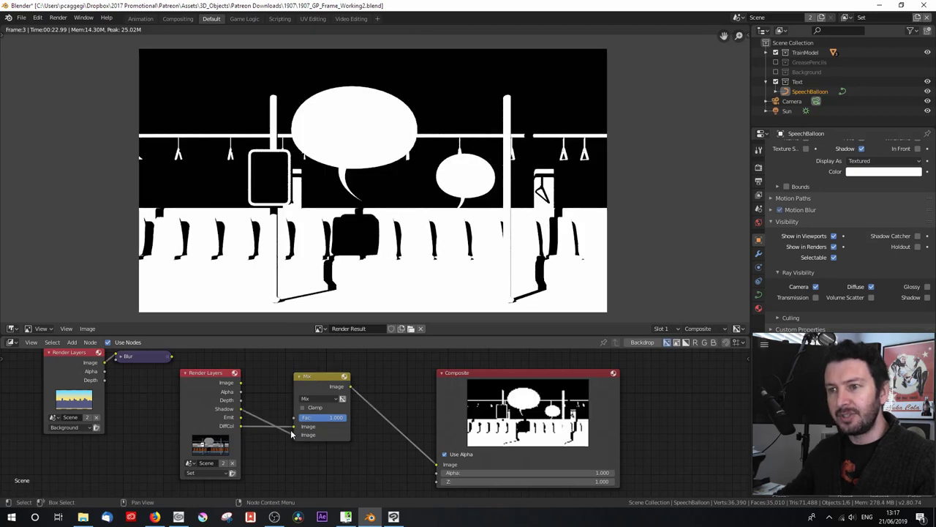
# Set the Mix node combining DiffCol and Shadow to Multiply with a factor of 0.500
pyautogui.click(316, 399)
pyautogui.click(310, 366)
pyautogui.moveTo(329, 418); pyautogui.dragTo(307, 420)
# Insert a duplicate of the Multiply node before Composite, set it to Add with factor 1.000, and feed it the Emit pass
pyautogui.moveTo(473, 417); pyautogui.dragTo(516, 419)
pyautogui.hotkey('shift', 'd')
pyautogui.click(404, 404)
pyautogui.click(415, 416)
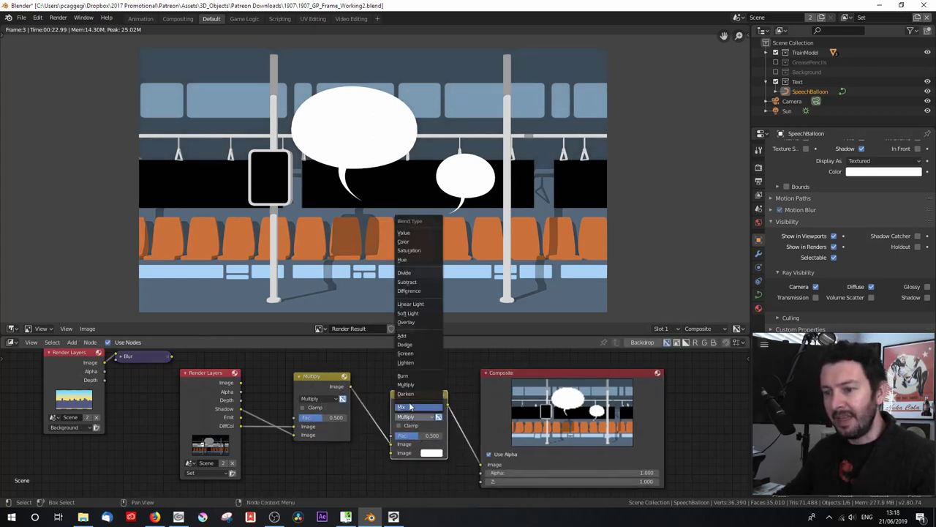
pyautogui.click(403, 335)
pyautogui.moveTo(242, 418); pyautogui.dragTo(502, 447)
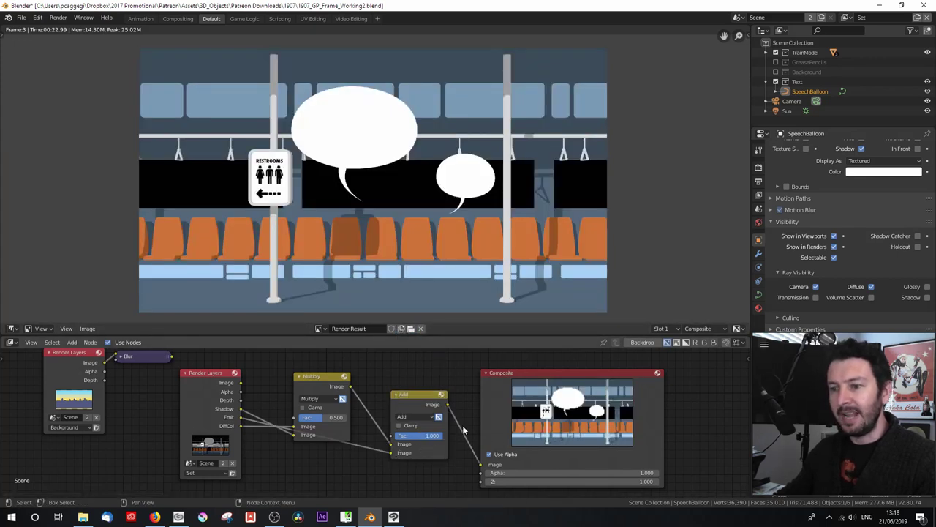
pyautogui.moveTo(333, 384); pyautogui.dragTo(357, 373)
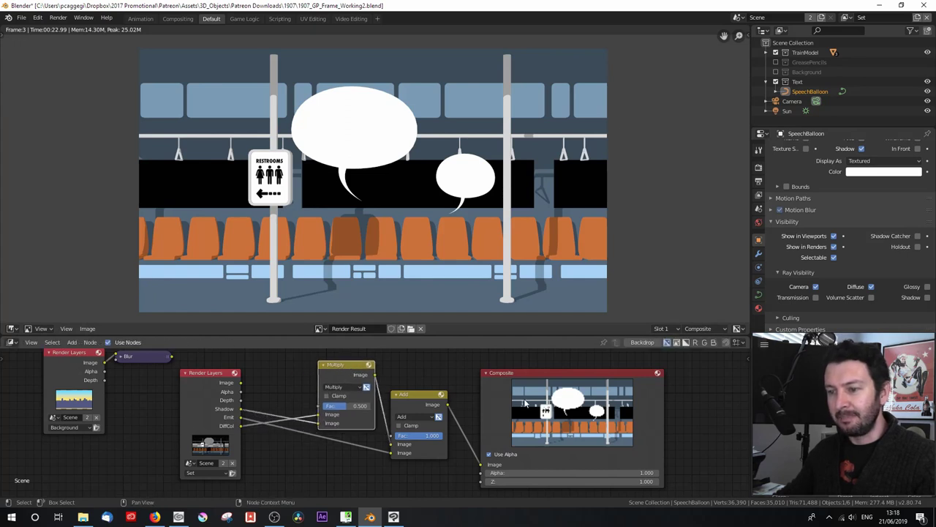
# Insert a duplicate Multiply node on the DiffCol link and feed the blurred Background layer into its first image input
pyautogui.scroll(-3, 269, 400)
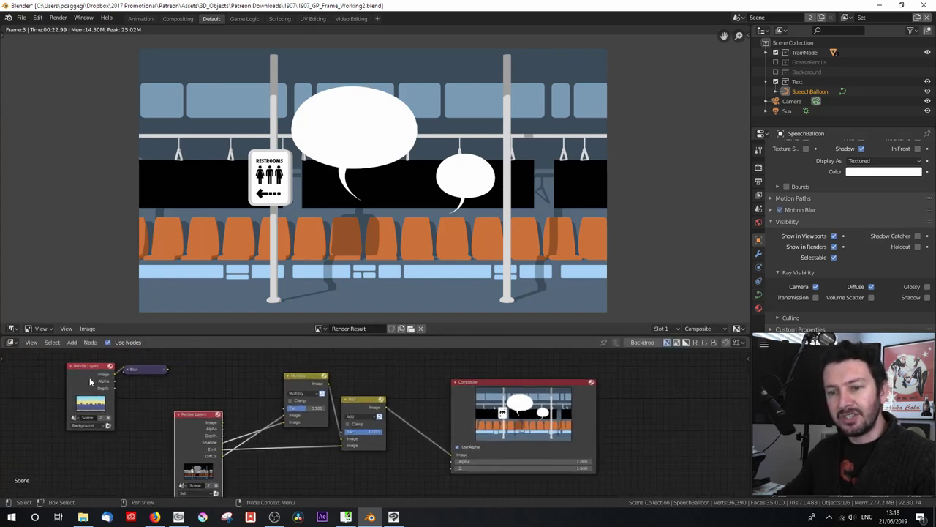
pyautogui.moveTo(284, 388)
pyautogui.mouseDown()
pyautogui.moveTo(241, 386)
pyautogui.moveTo(300, 386)
pyautogui.mouseUp()
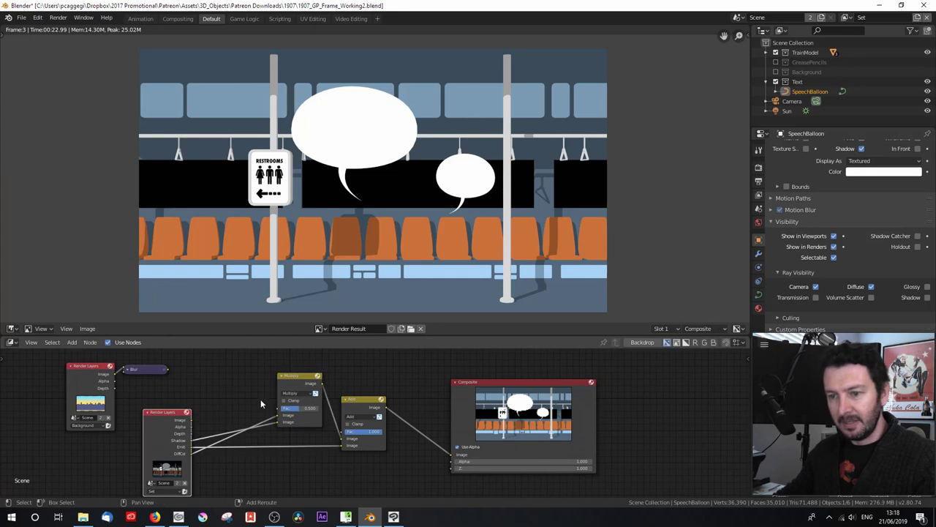
pyautogui.hotkey('shift', 'd')
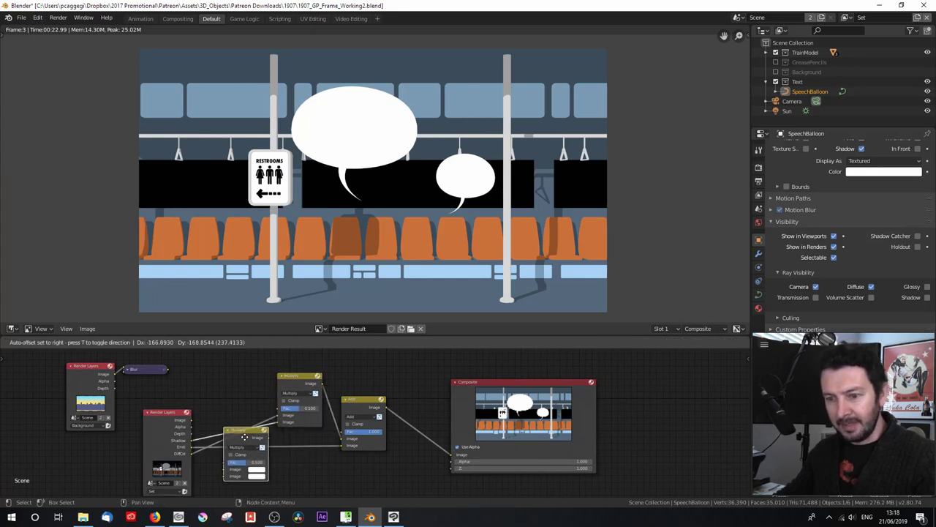
pyautogui.click(242, 454)
pyautogui.moveTo(242, 454); pyautogui.dragTo(248, 384)
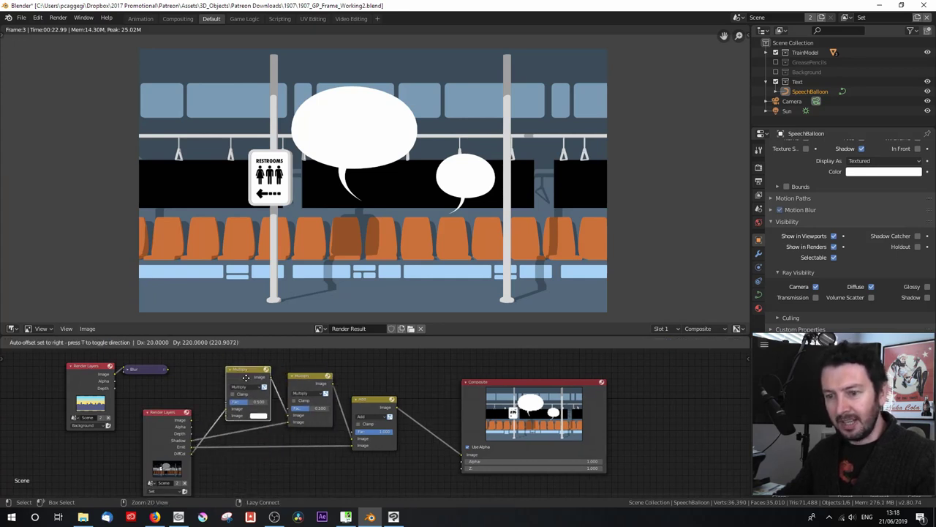
pyautogui.moveTo(169, 370); pyautogui.dragTo(235, 414)
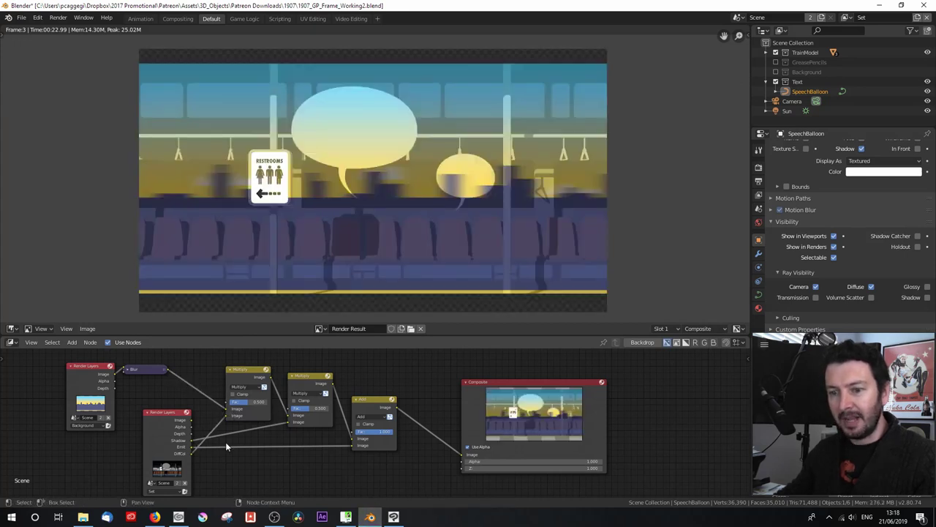
# Set the background-combining node to Mix with the Set layer's Alpha output driving its factor
pyautogui.scroll(2, 226, 447)
pyautogui.moveTo(249, 381); pyautogui.dragTo(282, 381)
pyautogui.click(258, 364)
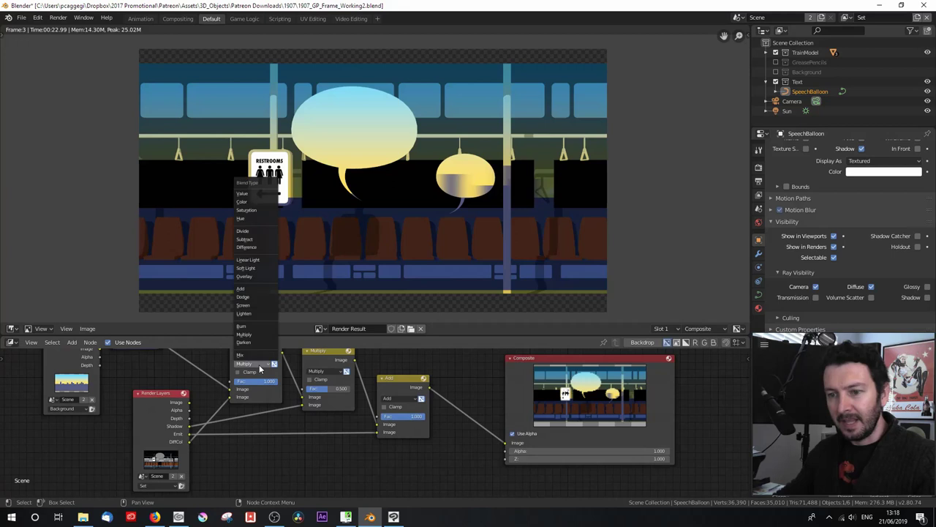
pyautogui.click(241, 355)
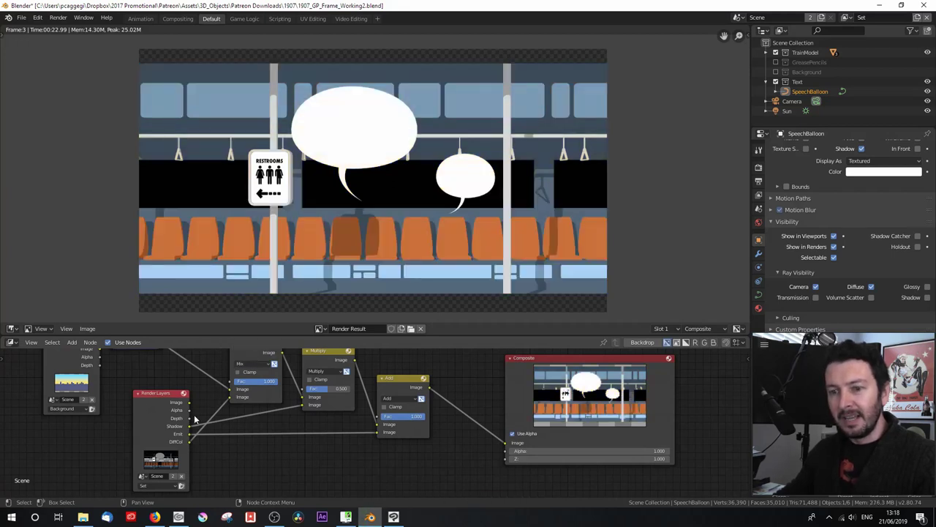
pyautogui.moveTo(192, 414); pyautogui.dragTo(238, 401)
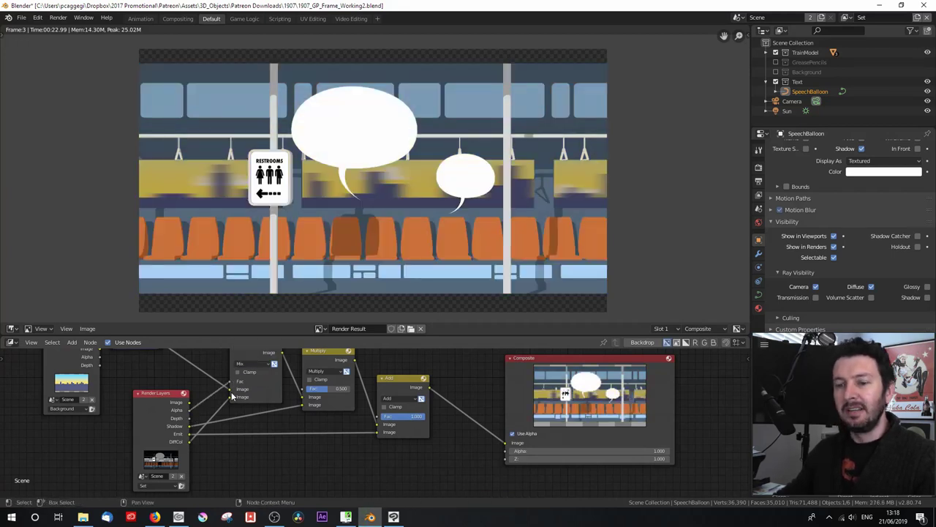
# Tidy the compositing layout by rearranging the Mix, Multiply and Add nodes in a row
pyautogui.scroll(-1, 265, 387)
pyautogui.moveTo(258, 386); pyautogui.dragTo(239, 390)
pyautogui.click(320, 378)
pyautogui.moveTo(319, 378); pyautogui.dragTo(301, 371)
pyautogui.moveTo(387, 395); pyautogui.dragTo(367, 382)
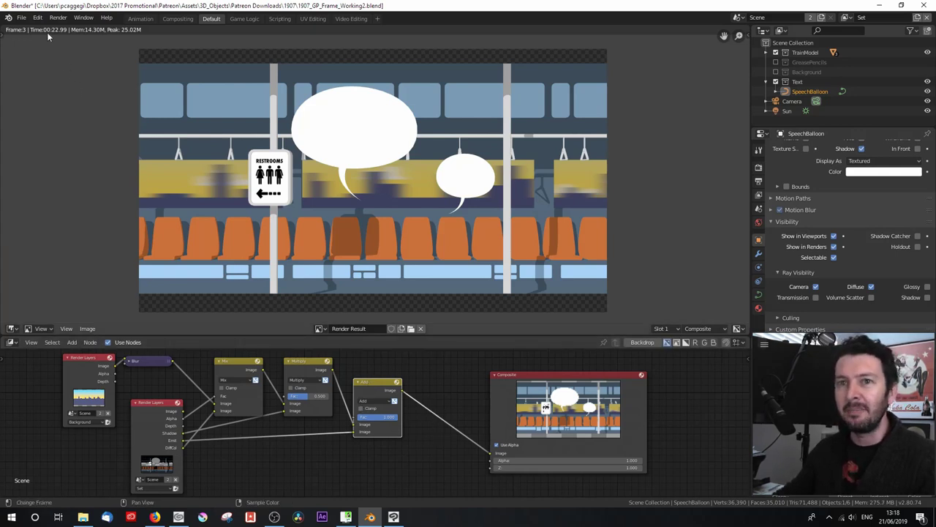
# Append data from another blend file and move the Composite node farther from the Add node
pyautogui.click(22, 18)
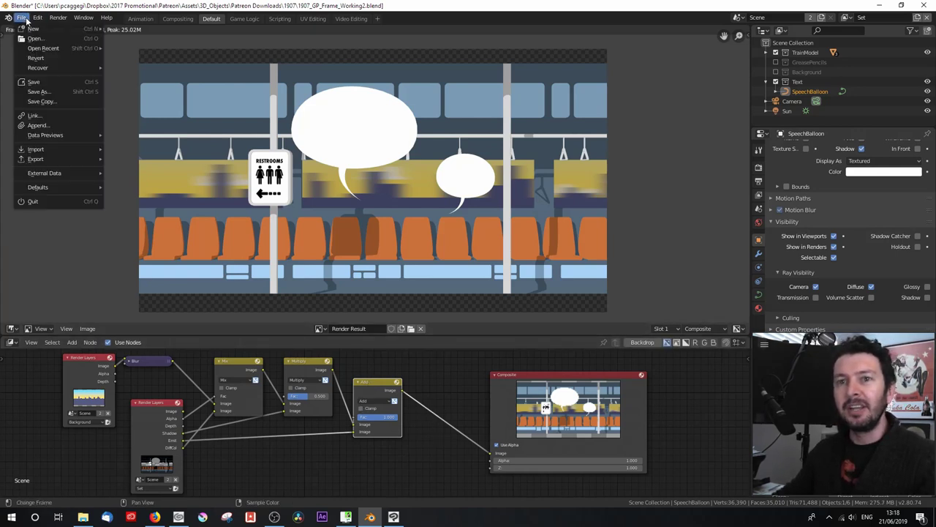
pyautogui.click(38, 125)
pyautogui.doubleClick(141, 78)
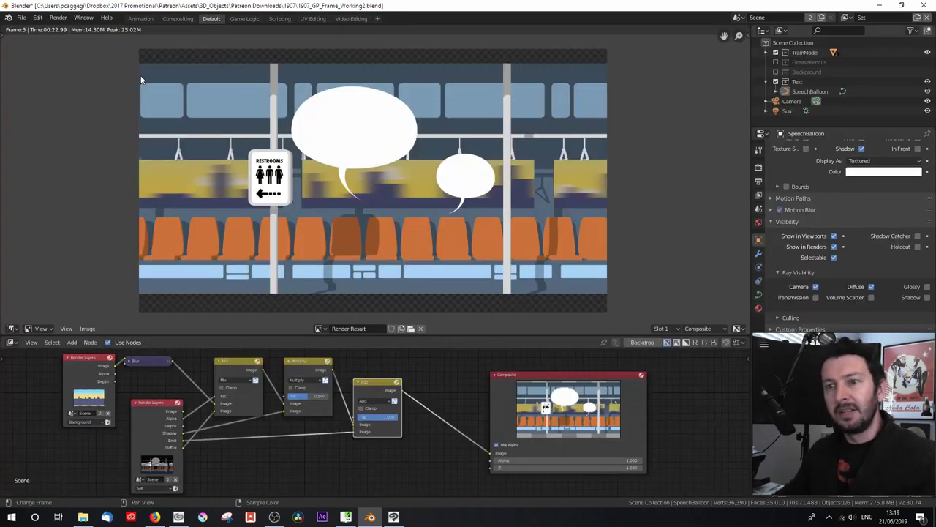
pyautogui.moveTo(539, 407); pyautogui.dragTo(568, 407)
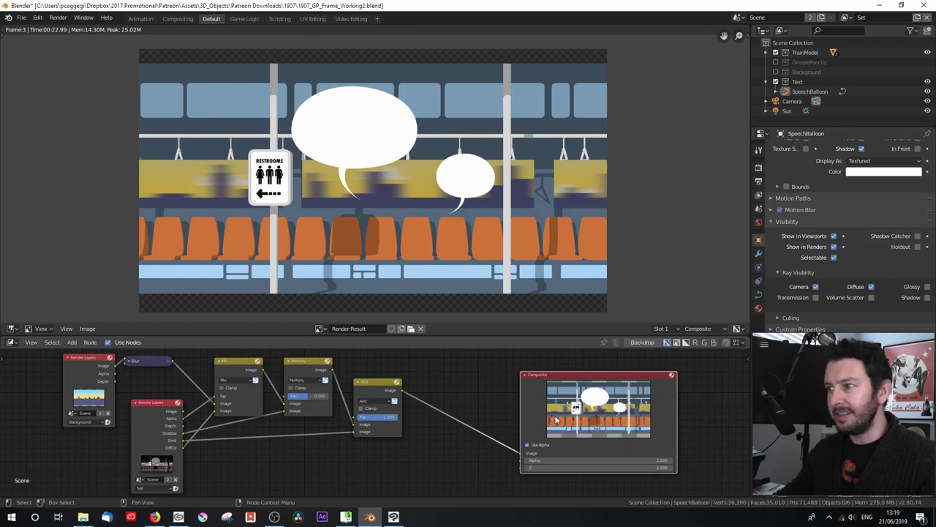
# Add a new view layer to the scene and name it Freestyle
pyautogui.click(846, 17)
pyautogui.click(793, 42)
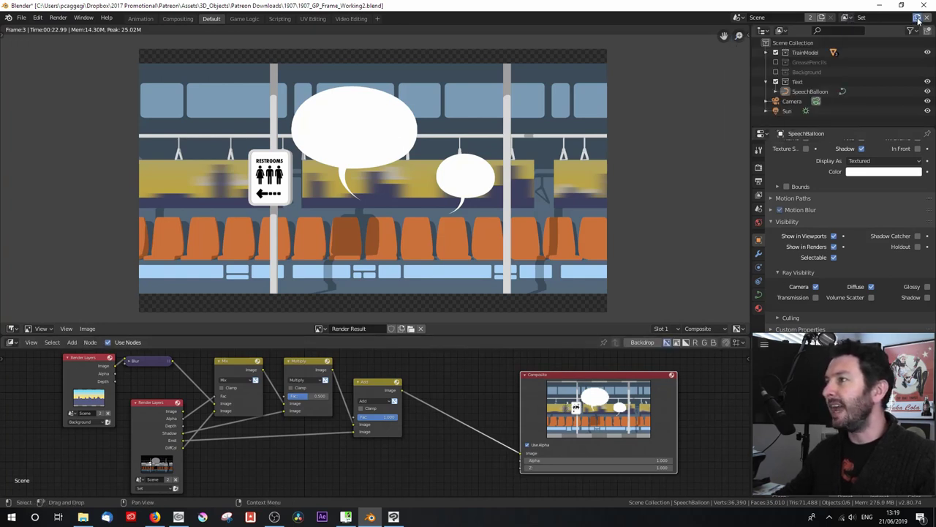
pyautogui.doubleClick(900, 17)
pyautogui.write('FD')
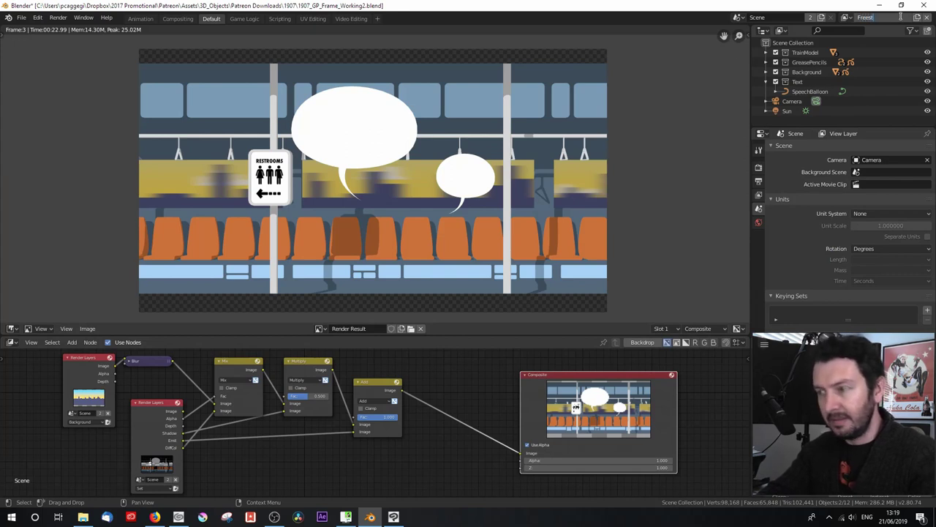
pyautogui.press('Return')
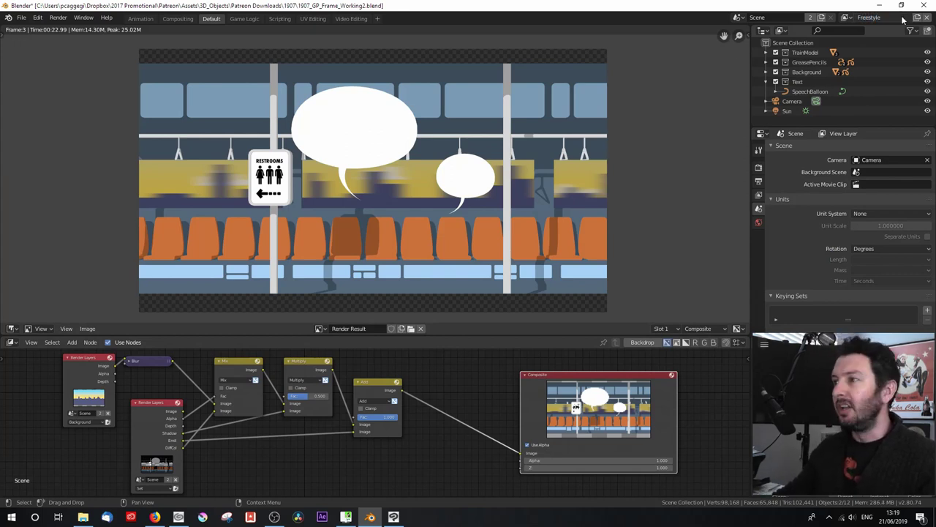
# Disable the GreasePencils and Background collections in the Freestyle view layer
pyautogui.rightClick(809, 65)
pyautogui.moveTo(783, 176)
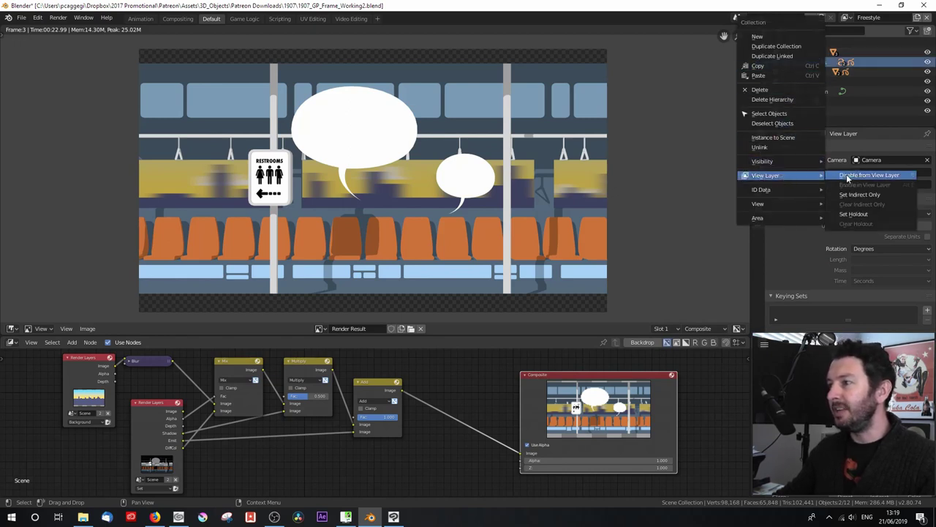
pyautogui.click(847, 178)
pyautogui.rightClick(800, 72)
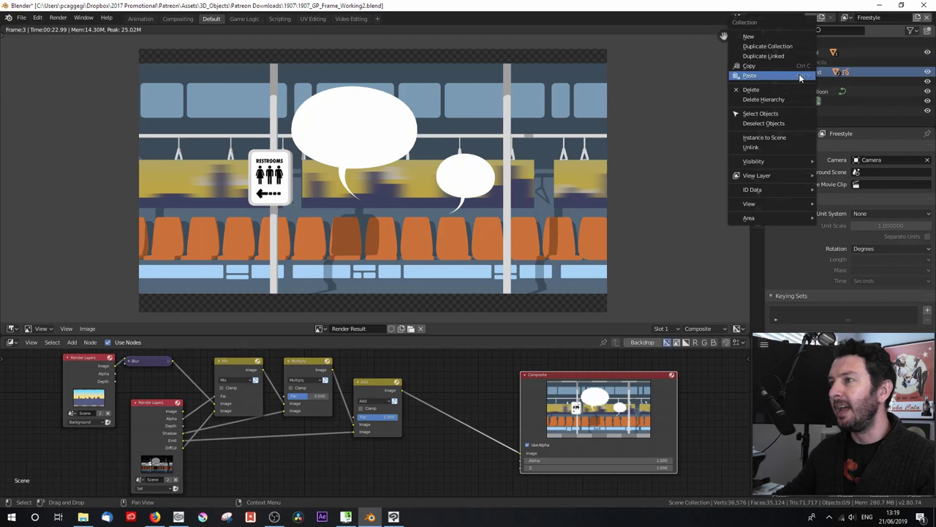
pyautogui.moveTo(768, 175)
pyautogui.click(857, 176)
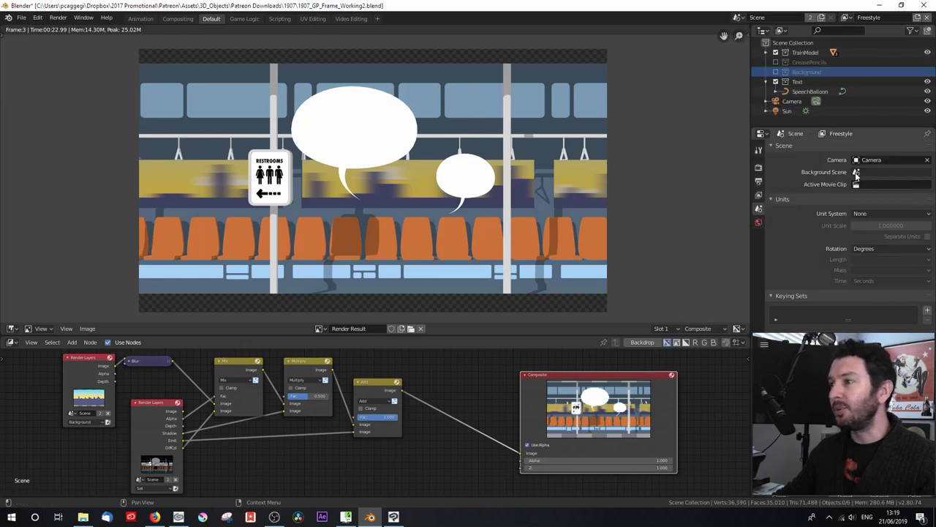
# Restrict the Freestyle view layer's filter to Freestyle by disabling Environment, Ambient Occlusion, Surfaces and Hair
pyautogui.click(798, 81)
pyautogui.click(759, 168)
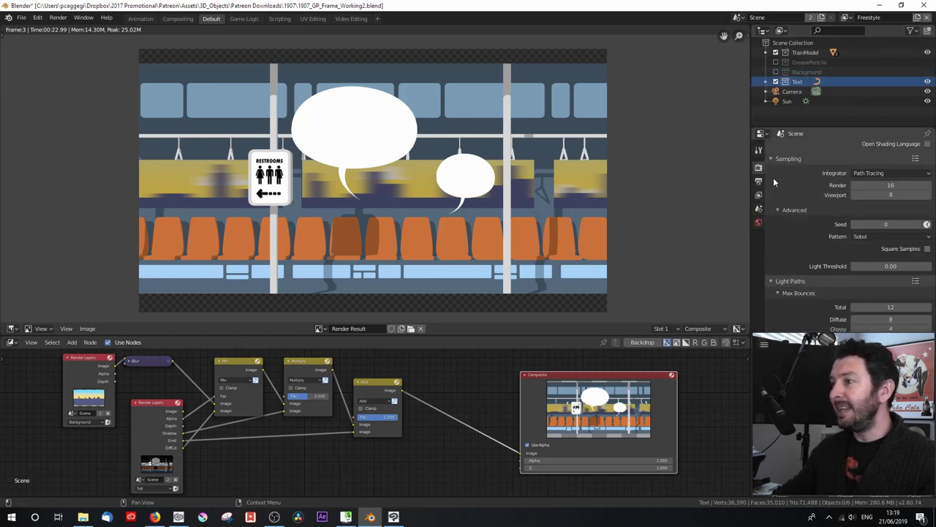
pyautogui.click(759, 181)
pyautogui.click(759, 195)
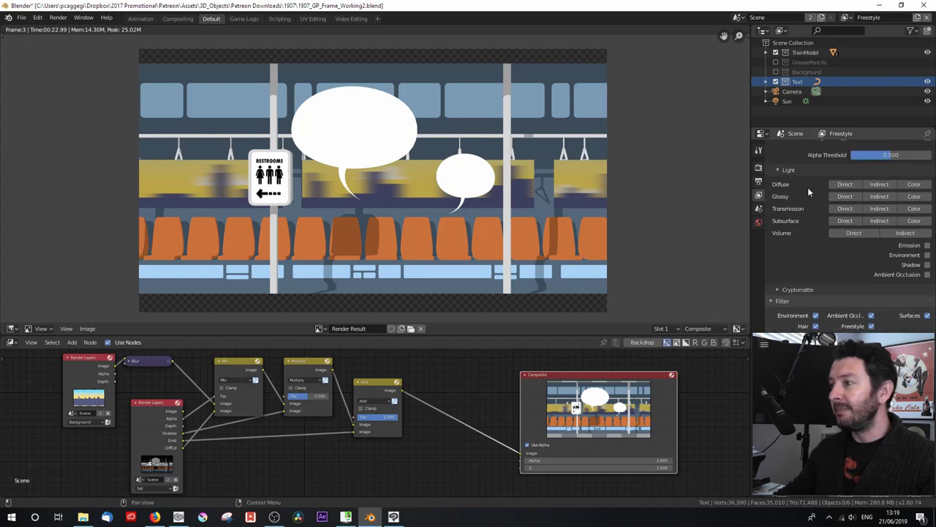
pyautogui.scroll(-3, 808, 190)
pyautogui.click(816, 269)
pyautogui.click(927, 257)
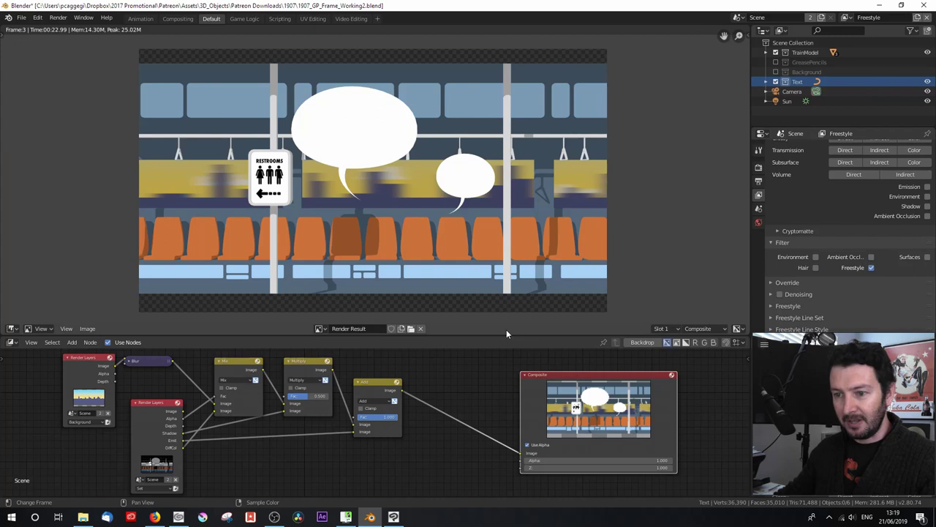
# Duplicate the Set Render Layers node, assign the copy to the Freestyle layer, and connect its image output to the Composite node
pyautogui.moveTo(447, 455); pyautogui.dragTo(476, 440, button='middle')
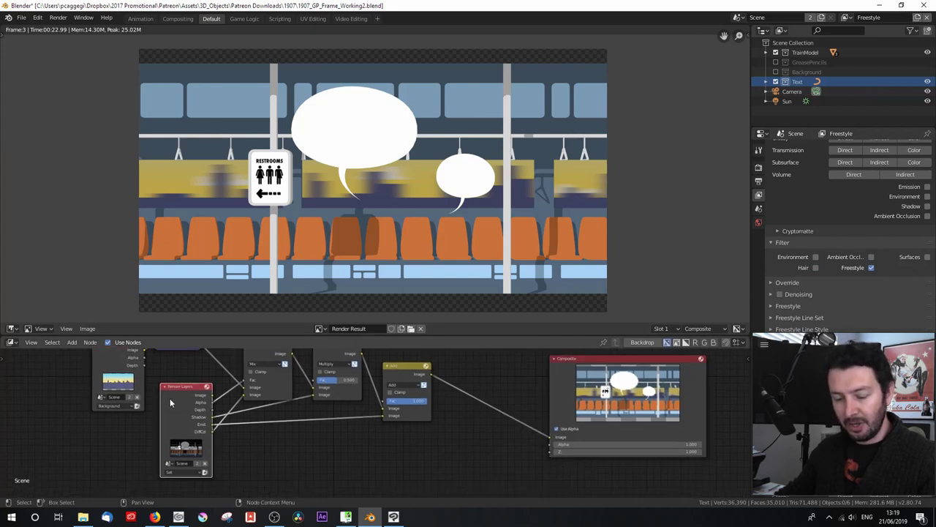
pyautogui.hotkey('shift', 'd')
pyautogui.click(337, 452)
pyautogui.moveTo(408, 466); pyautogui.dragTo(399, 411, button='middle')
pyautogui.click(325, 460)
pyautogui.click(330, 478)
pyautogui.moveTo(344, 439); pyautogui.dragTo(275, 475, button='middle')
pyautogui.moveTo(287, 422); pyautogui.dragTo(455, 424)
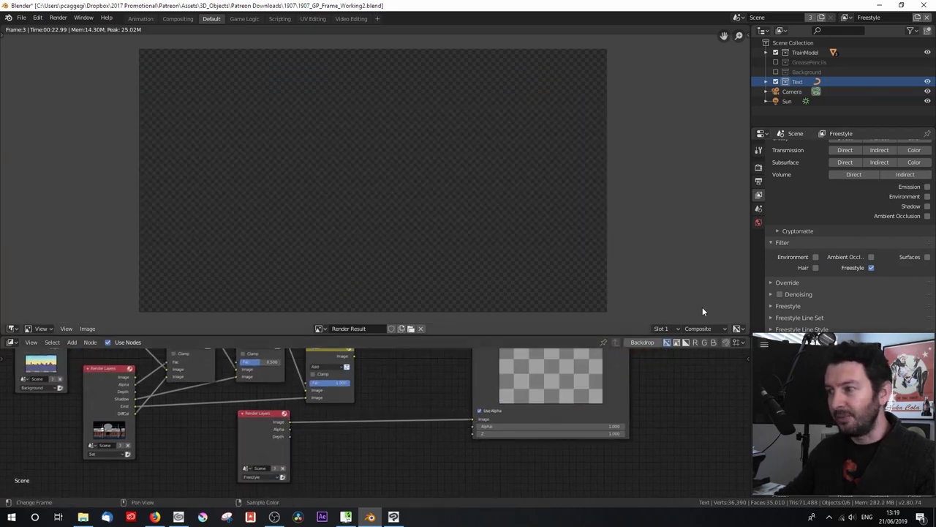
# Review the Freestyle edge detection options and the line set's visibility and edge type settings
pyautogui.click(772, 306)
pyautogui.scroll(-3, 819, 293)
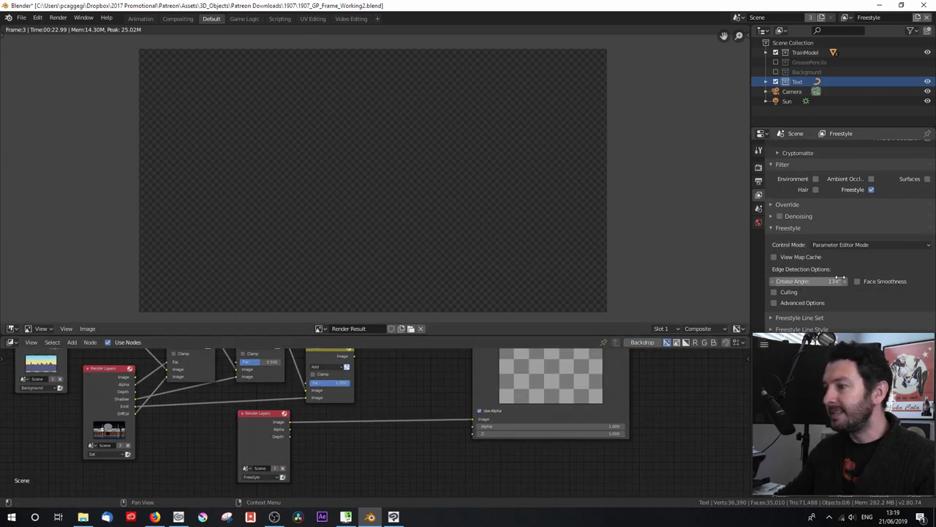
pyautogui.click(776, 228)
pyautogui.click(778, 318)
pyautogui.scroll(-1, 833, 283)
pyautogui.scroll(-5, 894, 284)
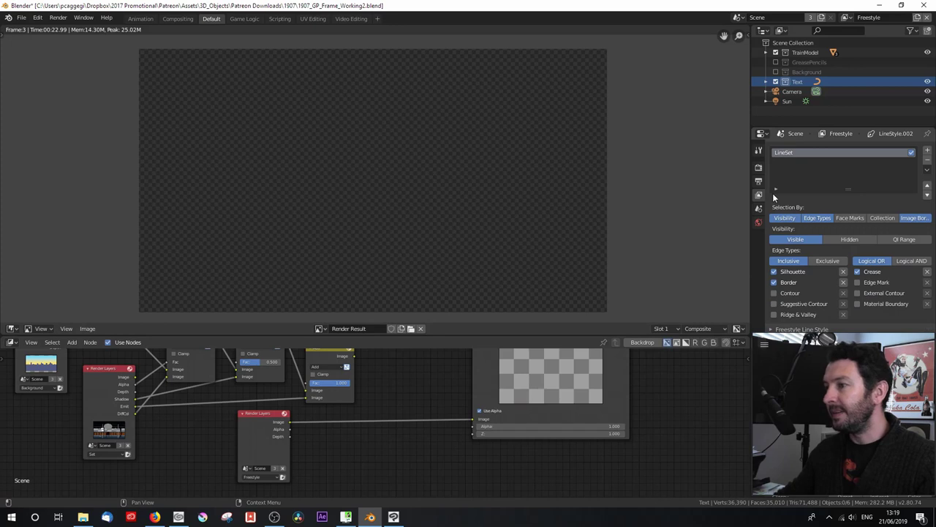
pyautogui.scroll(1, 774, 198)
pyautogui.click(778, 174)
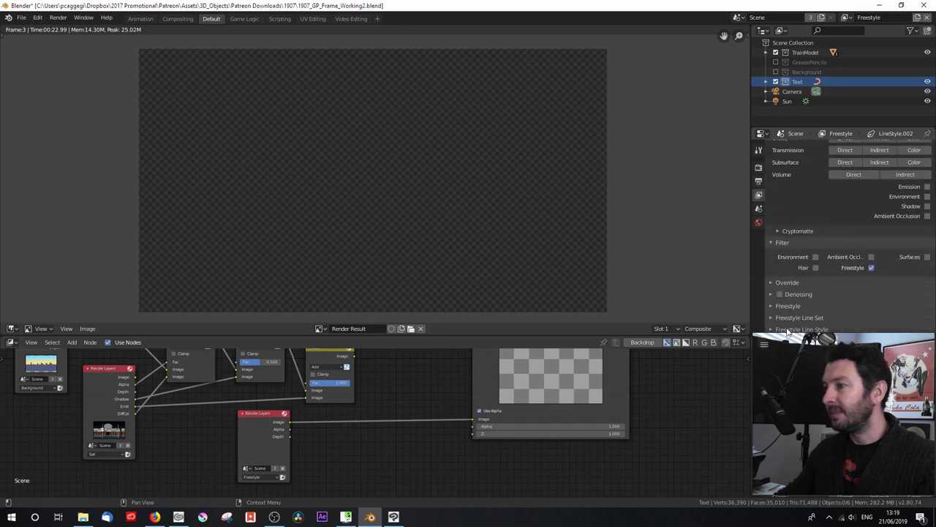
# Assign the existing LineStyle to the Freestyle line set and render the Freestyle layer
pyautogui.scroll(-5, 803, 304)
pyautogui.click(776, 207)
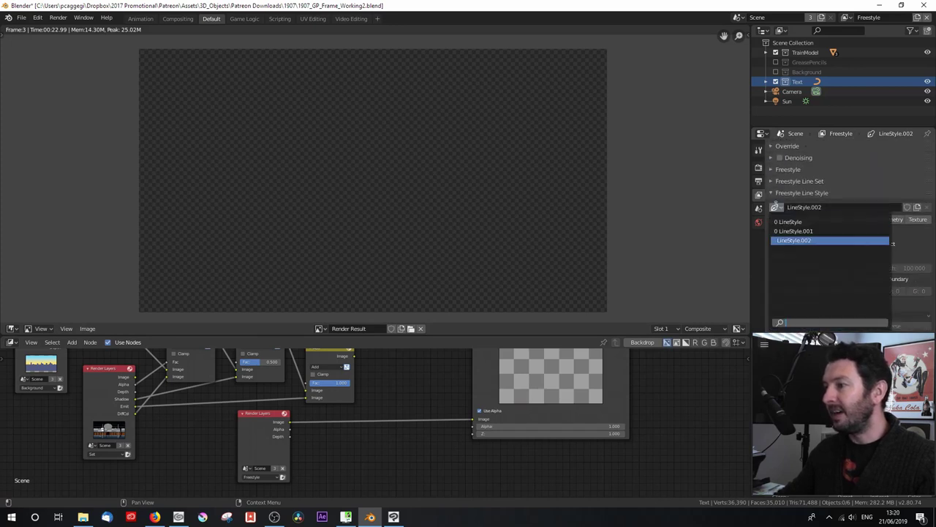
pyautogui.click(787, 222)
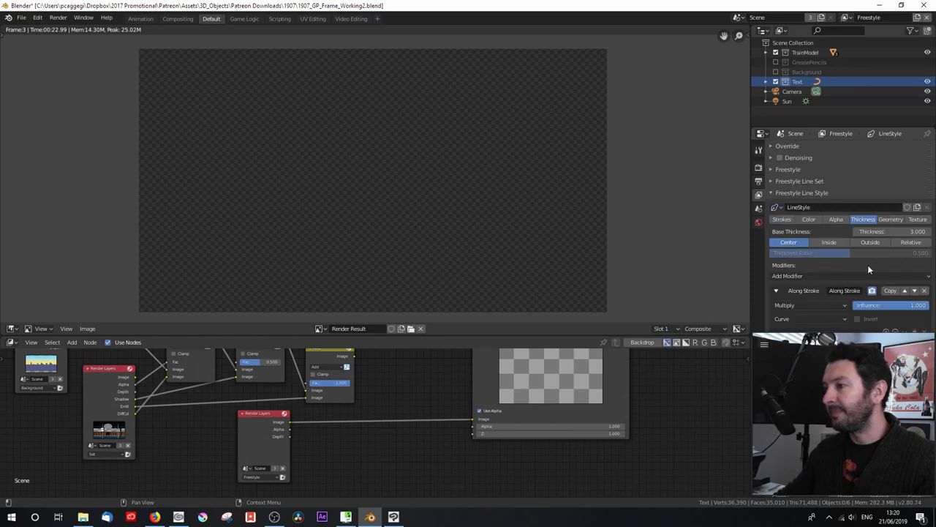
pyautogui.scroll(-4, 868, 265)
pyautogui.scroll(15, 869, 264)
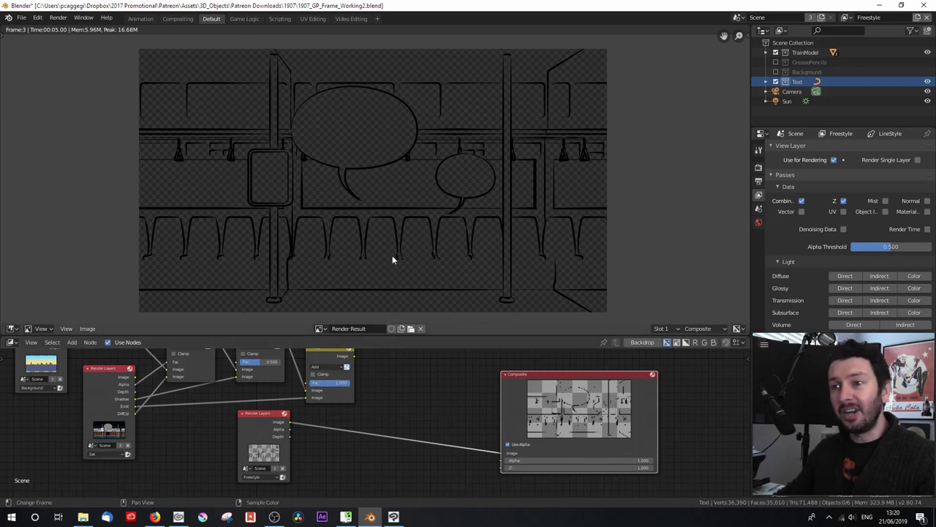
pyautogui.scroll(1, 376, 241)
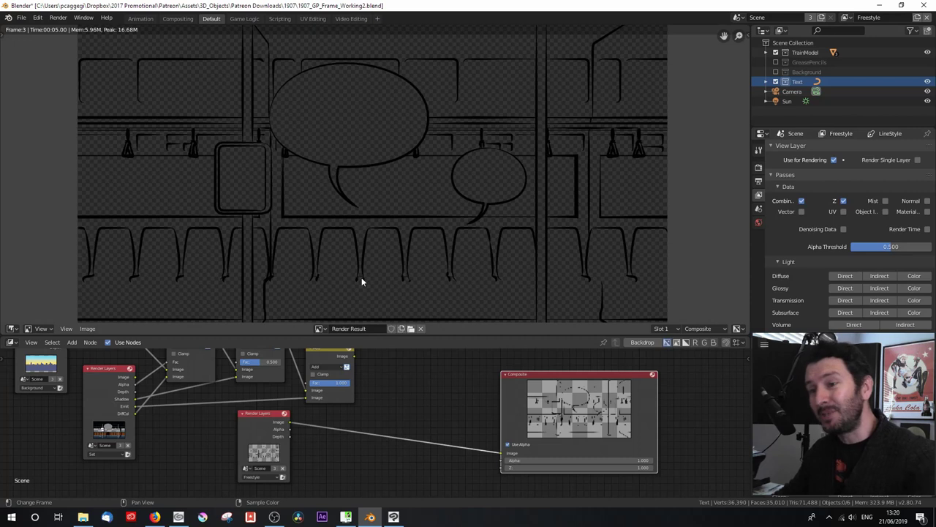
# Duplicate the Add node, place the copy before the Composite node, and set its blend mode to Multiply
pyautogui.moveTo(578, 439); pyautogui.dragTo(604, 433)
pyautogui.scroll(-2, 468, 401)
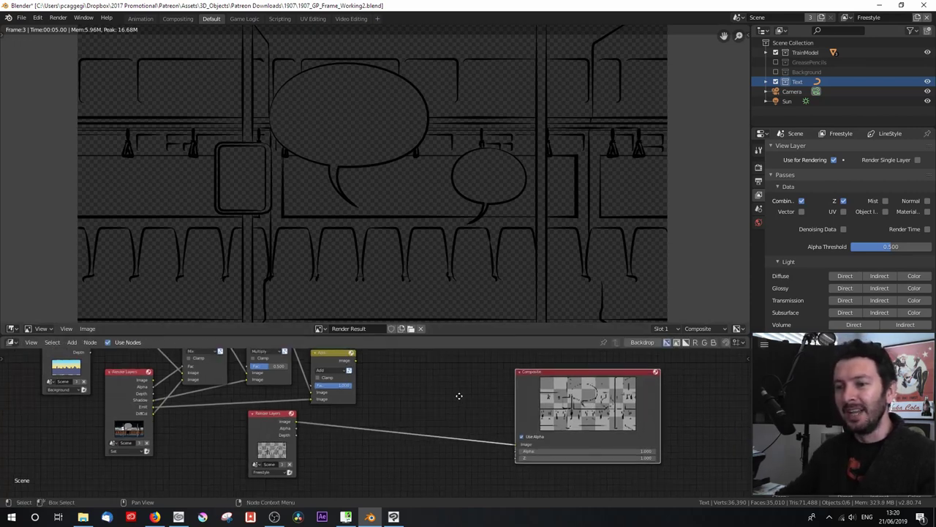
pyautogui.click(311, 362)
pyautogui.hotkey('shift', 'd')
pyautogui.click(374, 373)
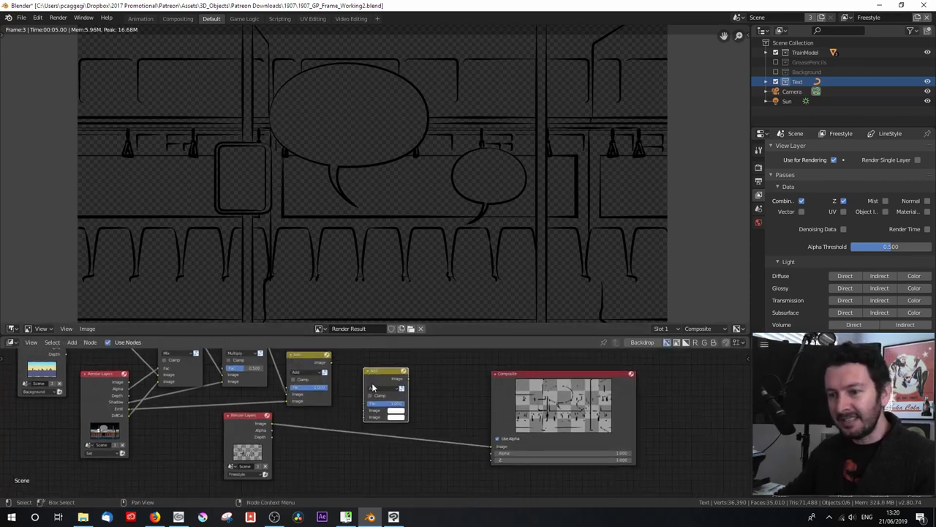
pyautogui.click(379, 388)
pyautogui.click(381, 366)
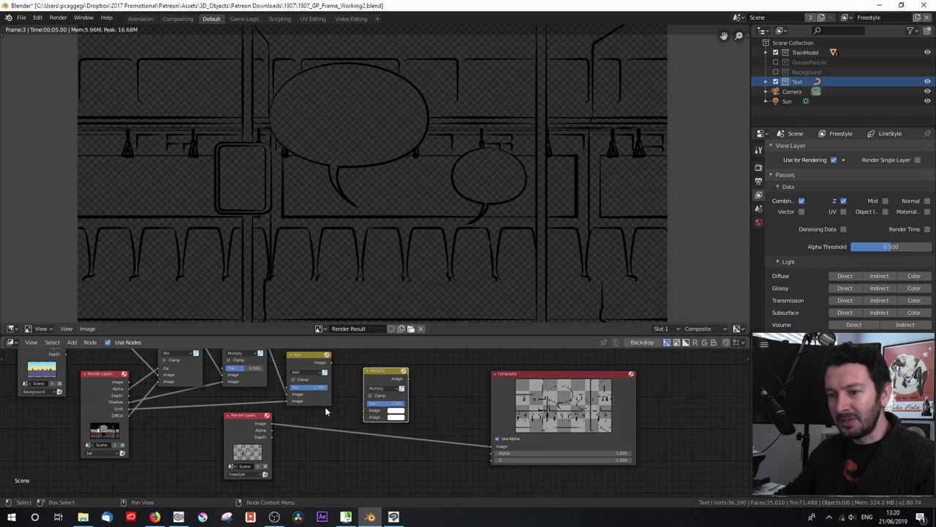
# Feed the Add result and the Freestyle layer into the new Multiply node and connect its output to the Composite node
pyautogui.moveTo(332, 363); pyautogui.dragTo(341, 379)
pyautogui.moveTo(362, 411); pyautogui.dragTo(364, 410)
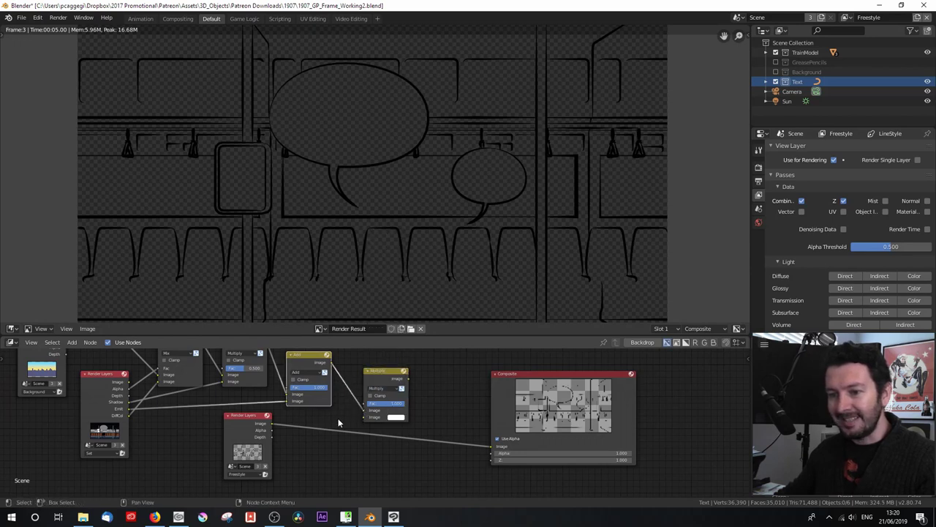
pyautogui.moveTo(271, 425); pyautogui.dragTo(363, 416)
pyautogui.moveTo(407, 377); pyautogui.dragTo(488, 445)
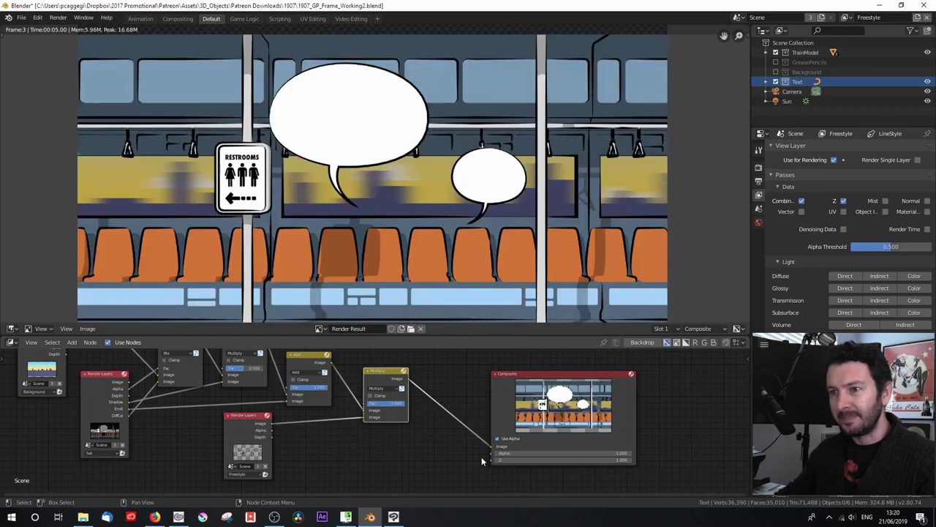
pyautogui.scroll(-1, 366, 246)
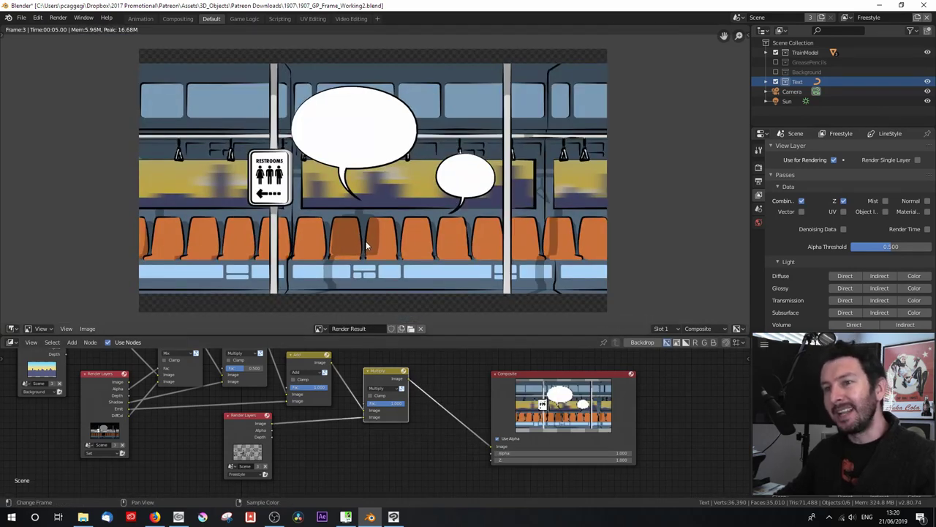
pyautogui.moveTo(508, 404); pyautogui.dragTo(546, 400)
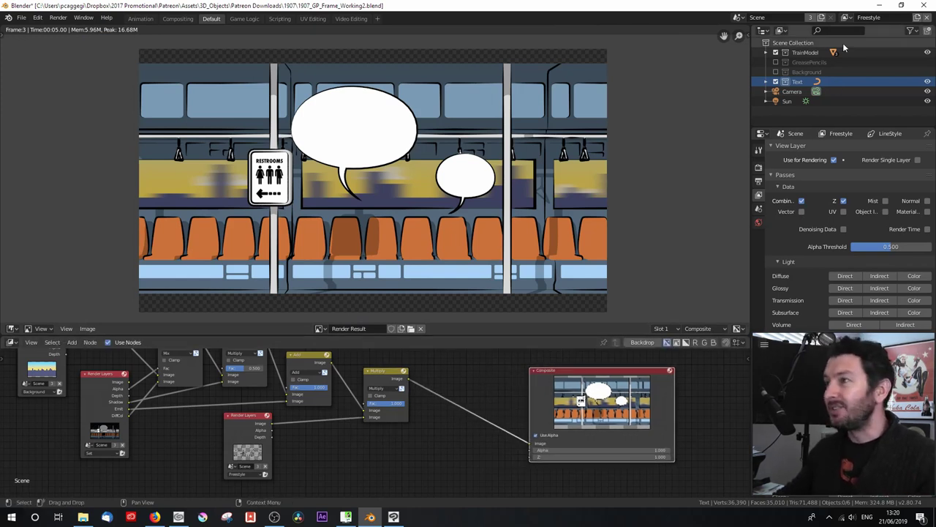
# Add a new view layer named GreasePencil and disable the Text collection in it
pyautogui.click(917, 19)
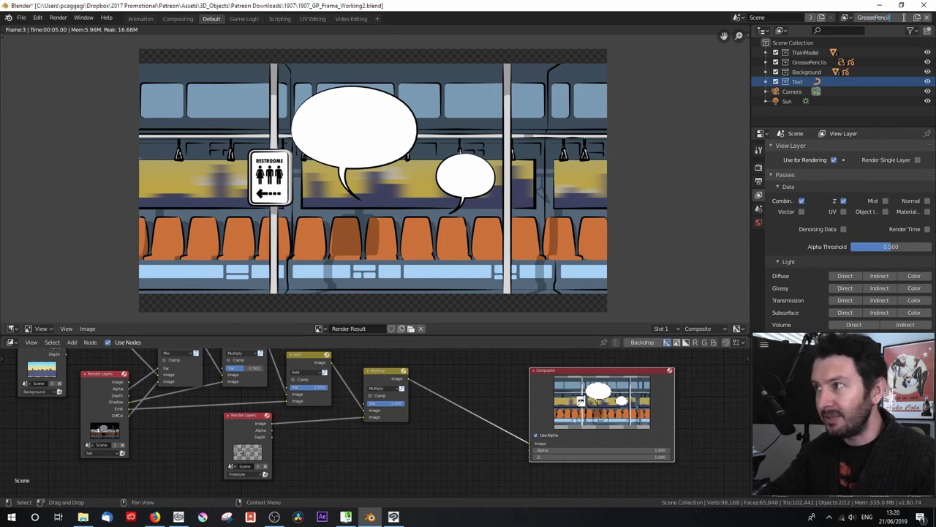
pyautogui.press('Return')
pyautogui.rightClick(799, 86)
pyautogui.moveTo(778, 176)
pyautogui.click(845, 185)
# Disable the Background and TrainModel collections in the GreasePencil view layer, leaving GreasePencils selected
pyautogui.click(801, 73)
pyautogui.rightClick(801, 73)
pyautogui.moveTo(779, 175)
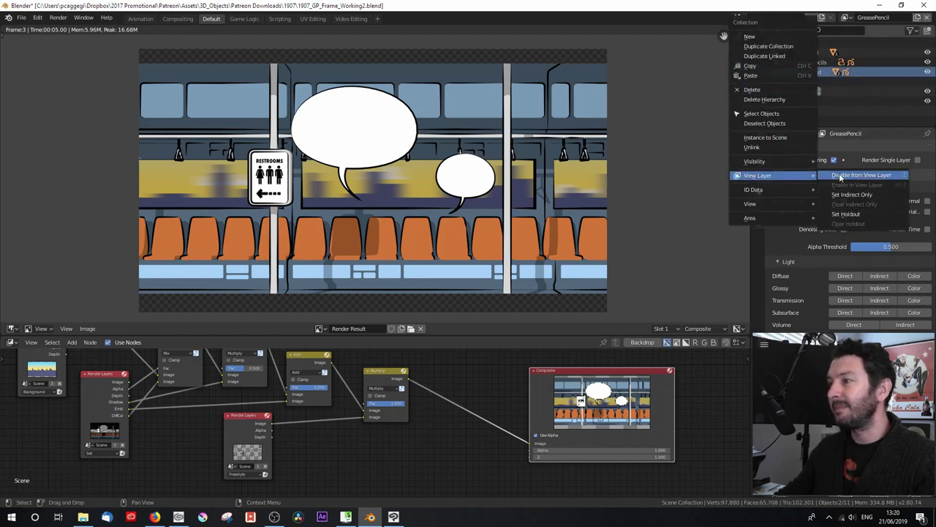
pyautogui.click(841, 178)
pyautogui.rightClick(804, 54)
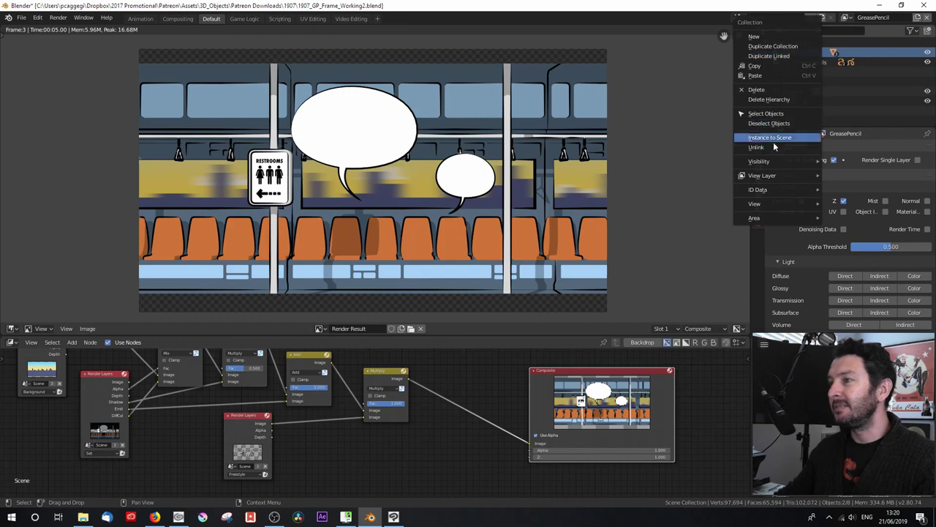
pyautogui.moveTo(780, 176)
pyautogui.click(842, 176)
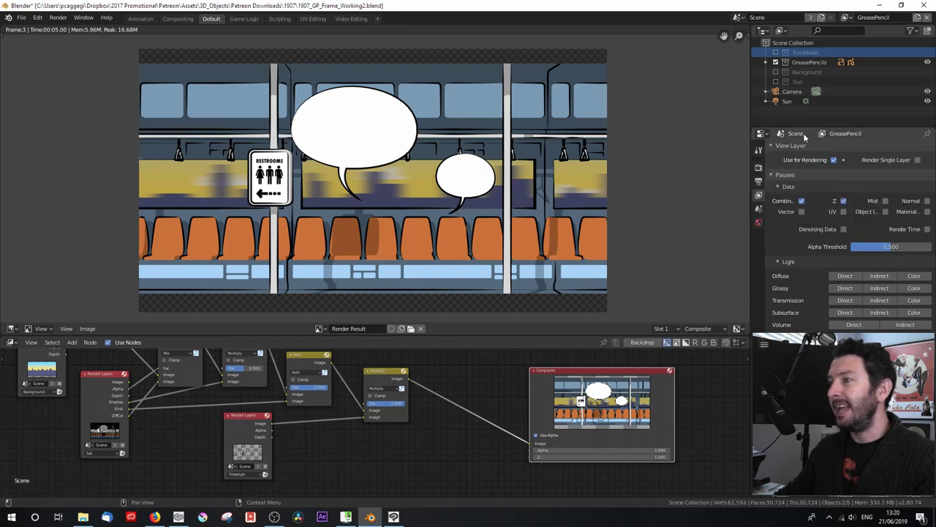
pyautogui.click(806, 63)
# Duplicate the Freestyle Render Layers node, assign the copy to the GreasePencil layer, and place it below the new Multiply node
pyautogui.click(253, 424)
pyautogui.hotkey('shift', 'd')
pyautogui.click(390, 443)
pyautogui.click(375, 485)
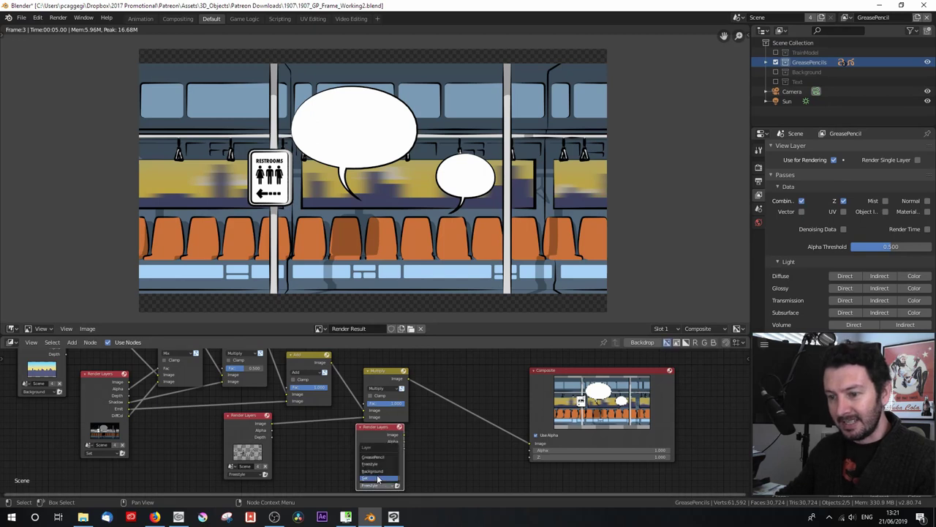
pyautogui.click(373, 459)
pyautogui.moveTo(375, 436); pyautogui.dragTo(377, 446)
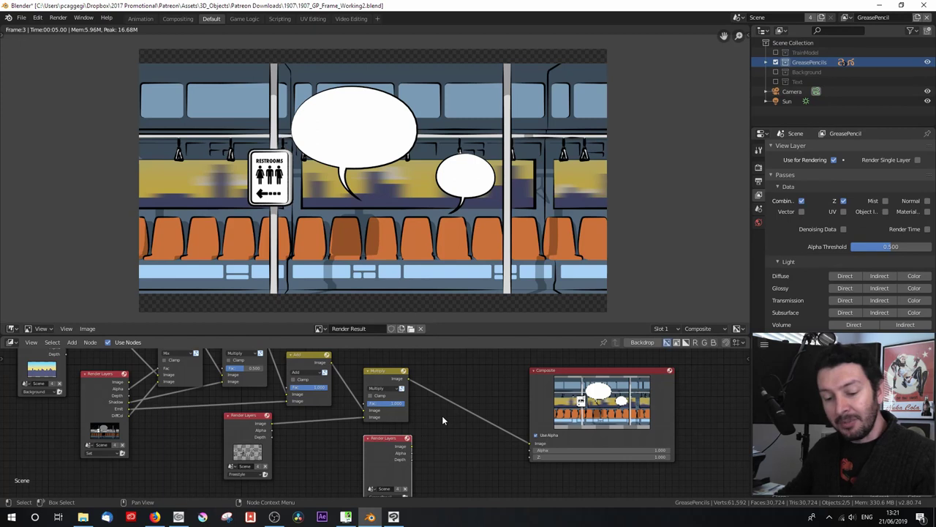
# Insert an Alpha Over node before the Composite with Convert Premul enabled, and connect the GreasePencil layer to its second image input
pyautogui.hotkey('shift', 'a')
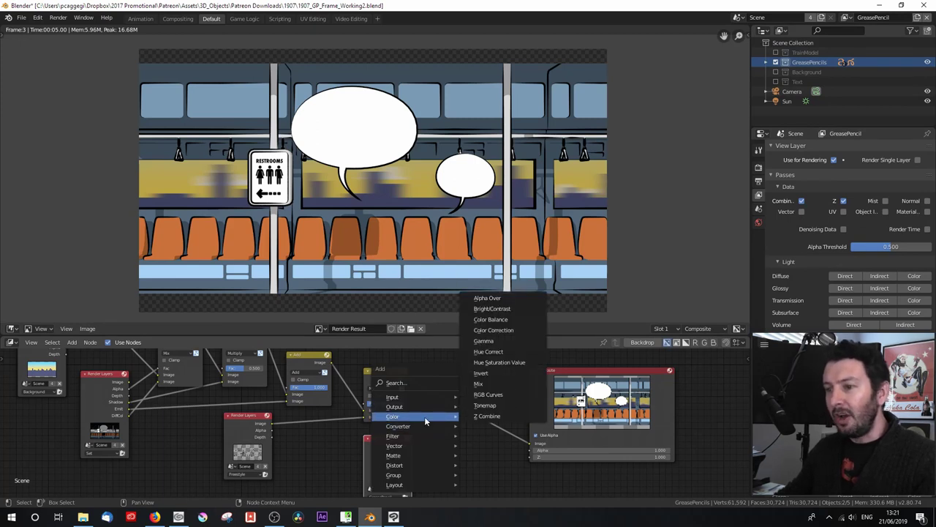
pyautogui.click(487, 298)
pyautogui.click(476, 402)
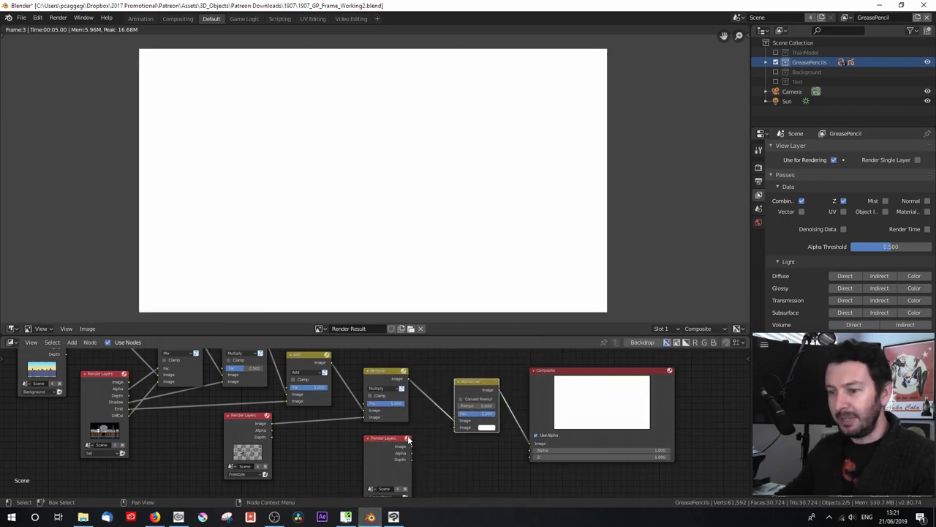
pyautogui.moveTo(411, 450); pyautogui.dragTo(455, 427)
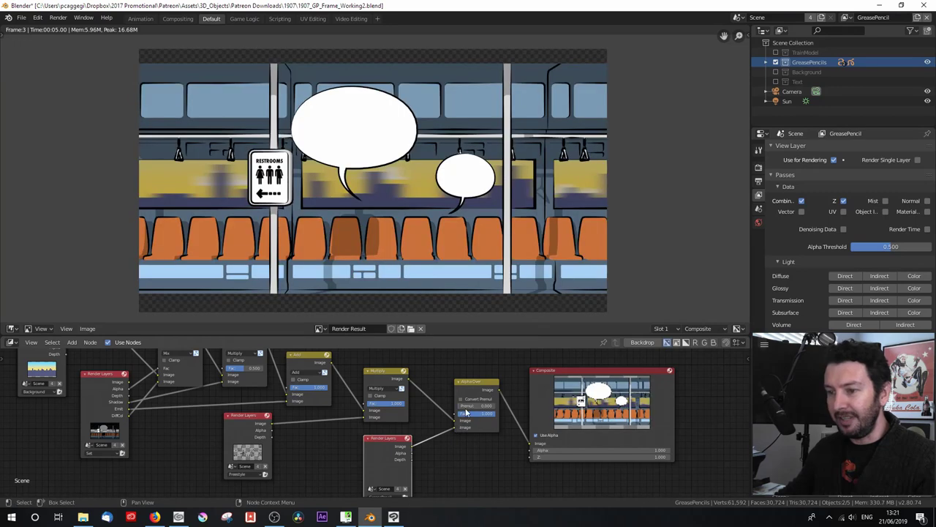
pyautogui.moveTo(422, 463); pyautogui.dragTo(415, 444, button='middle')
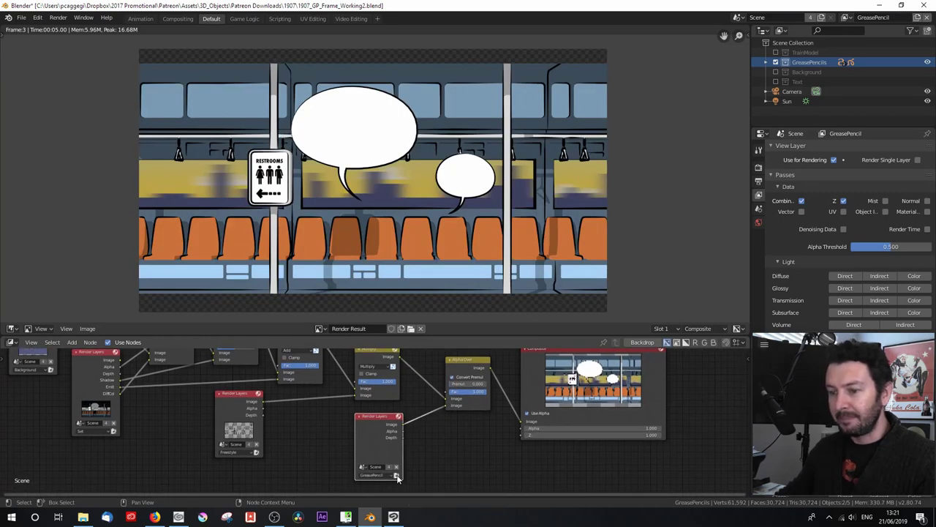
pyautogui.moveTo(581, 350); pyautogui.dragTo(594, 365)
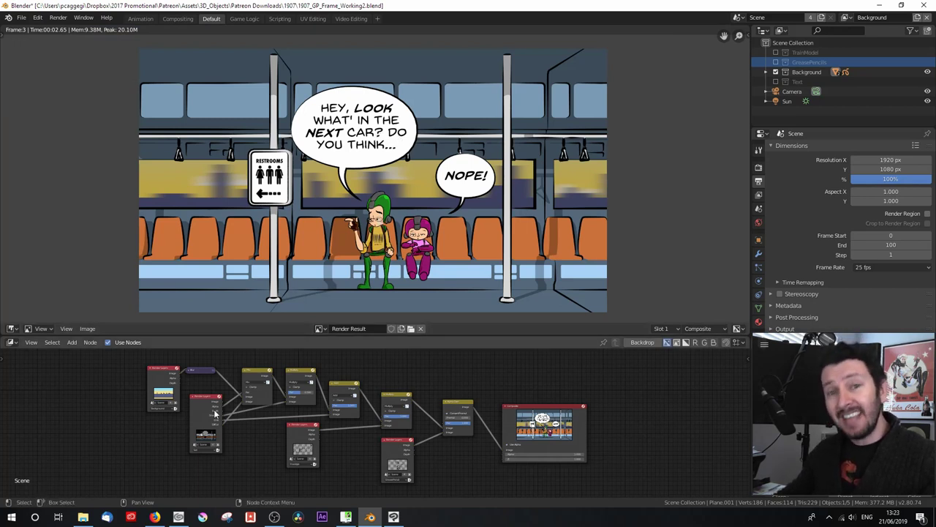
# Review the collections enabled in the Freestyle and GreasePencil view layers and expand the GreasePencils collection
pyautogui.click(287, 427)
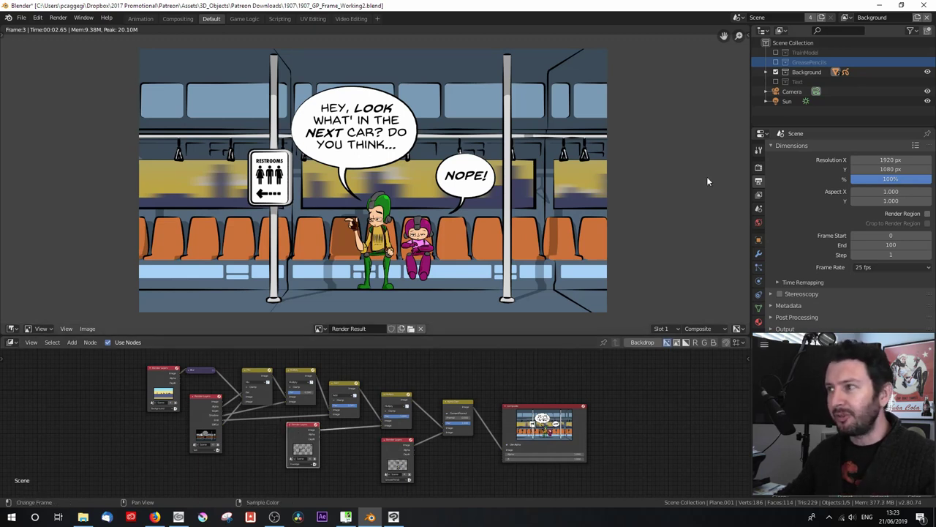
pyautogui.click(845, 18)
pyautogui.click(827, 41)
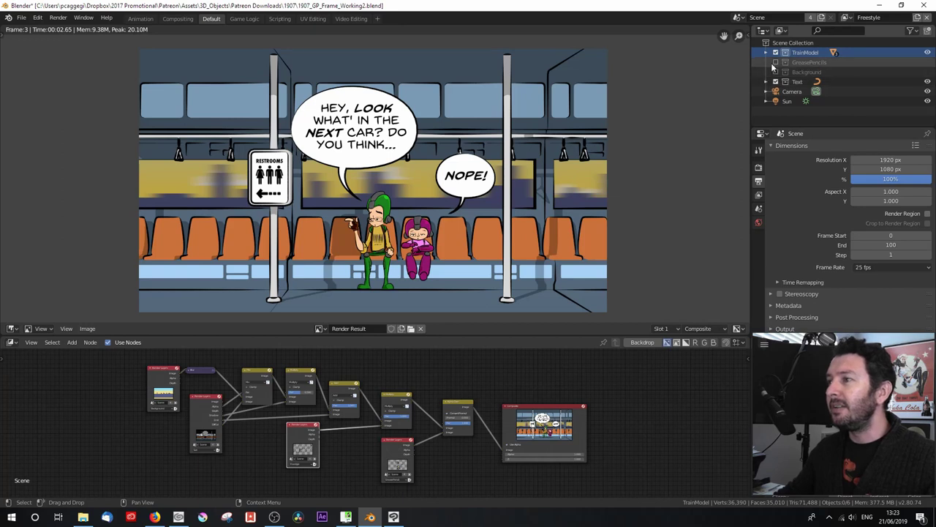
pyautogui.click(845, 17)
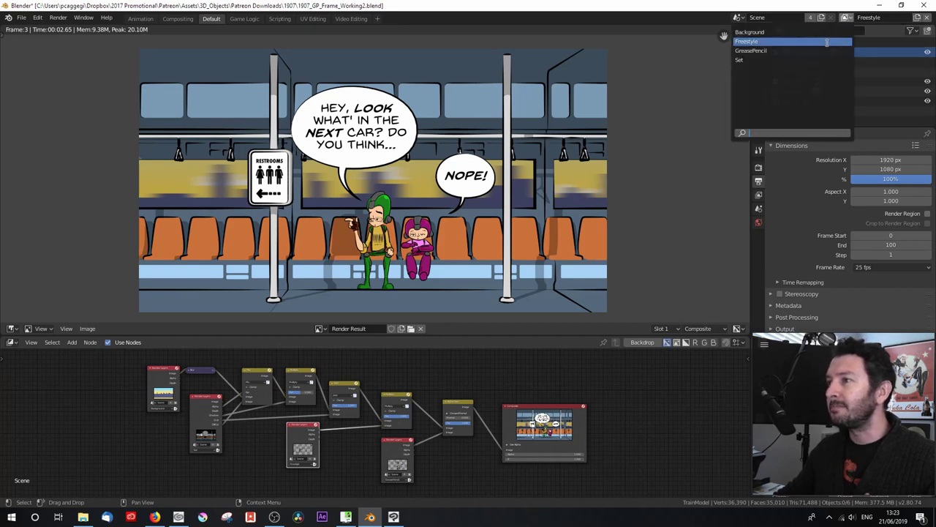
pyautogui.click(826, 51)
pyautogui.click(766, 63)
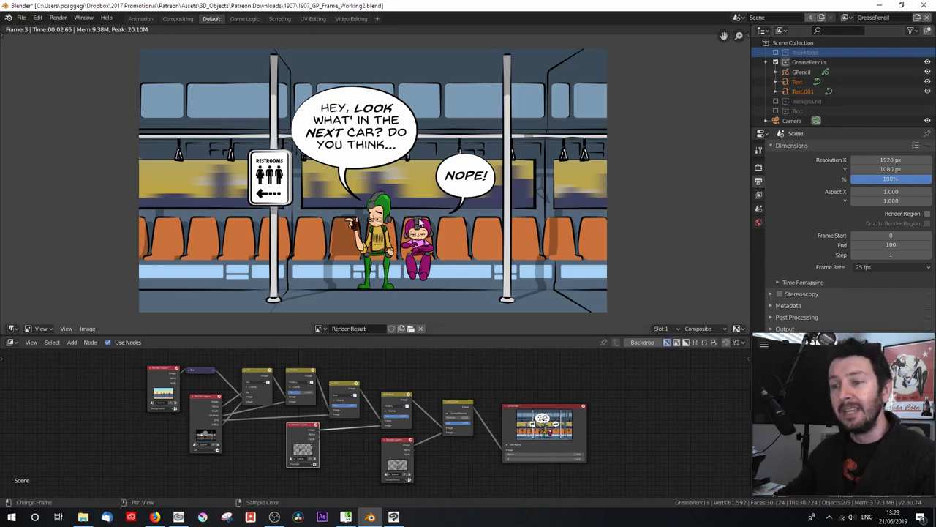
# Inspect the finished composite up close and move the Background Render Layers node slightly away from the Blur node
pyautogui.scroll(1, 421, 223)
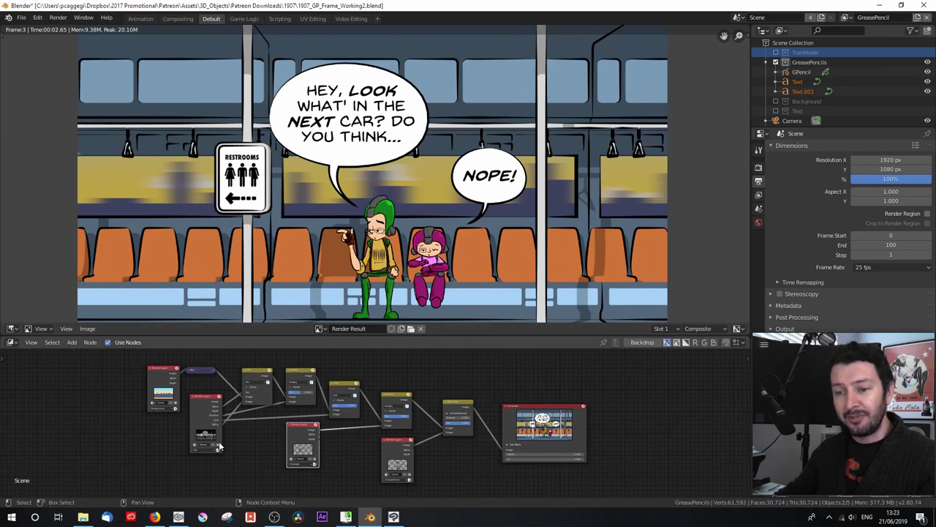
pyautogui.scroll(1, 242, 432)
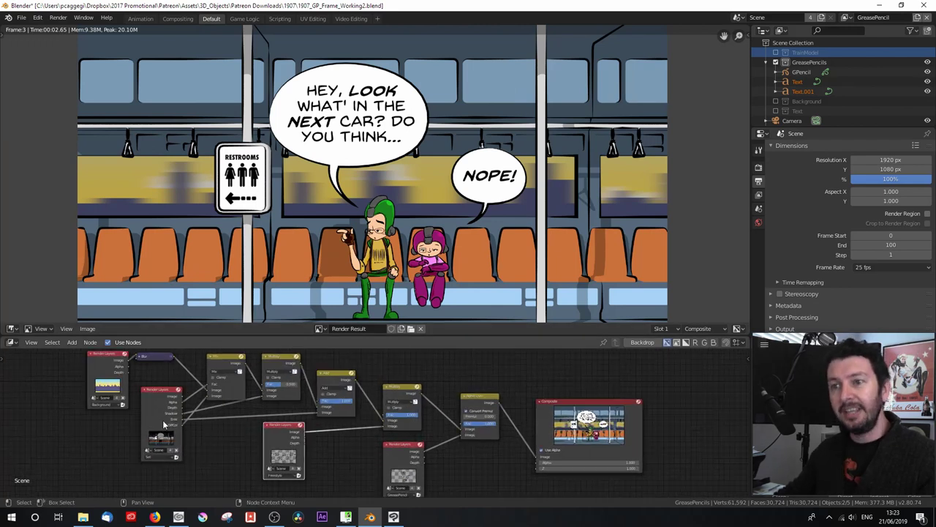
pyautogui.scroll(-1, 162, 420)
pyautogui.click(115, 375)
pyautogui.moveTo(115, 375); pyautogui.dragTo(105, 376)
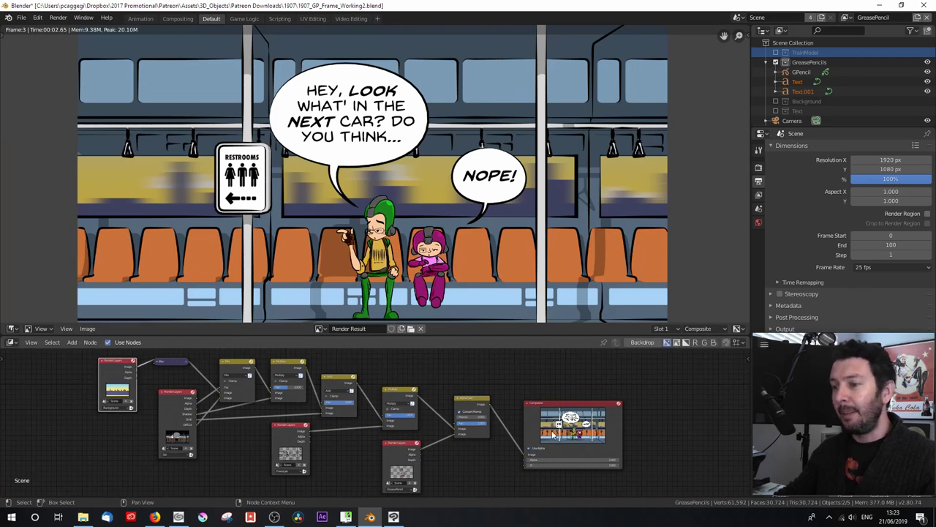